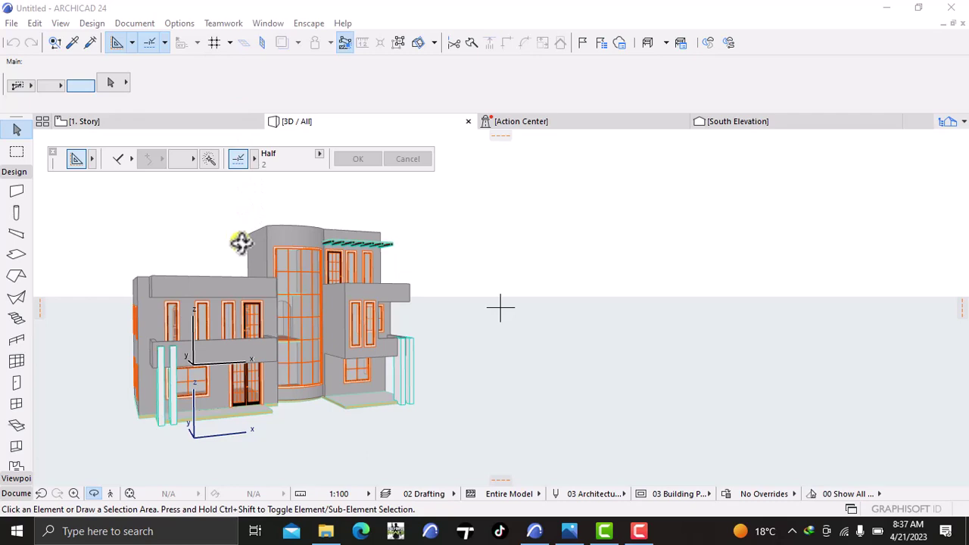
- Examine the 3D house model from several sides and compare it with the rendered images in the photo viewer
right_click(554, 240)
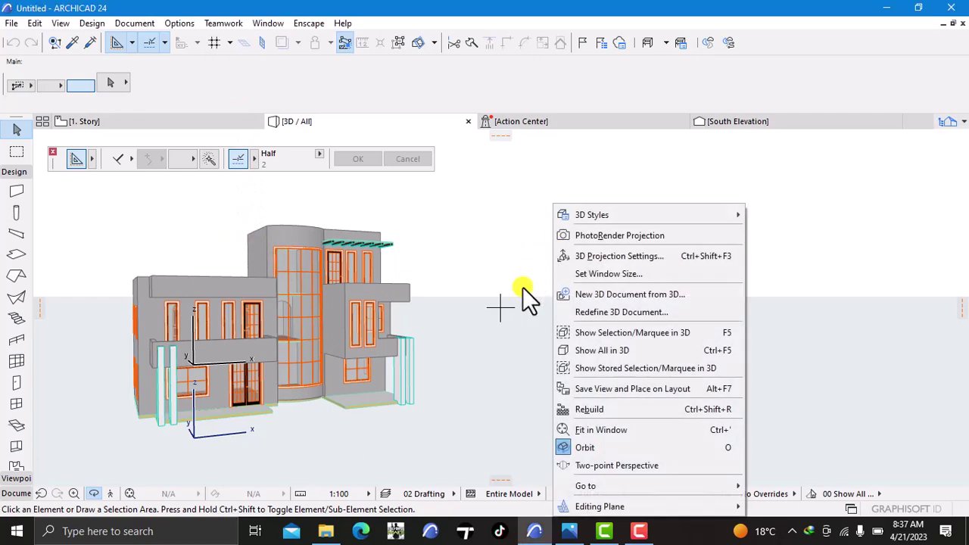
left_click(523, 424)
left_click_drag(521, 347, 249, 413)
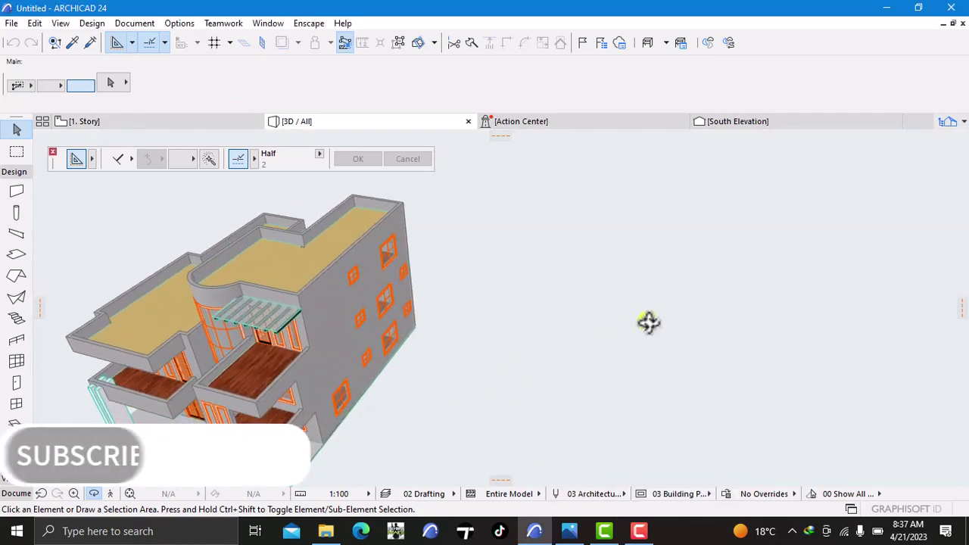
left_click_drag(649, 322, 613, 465)
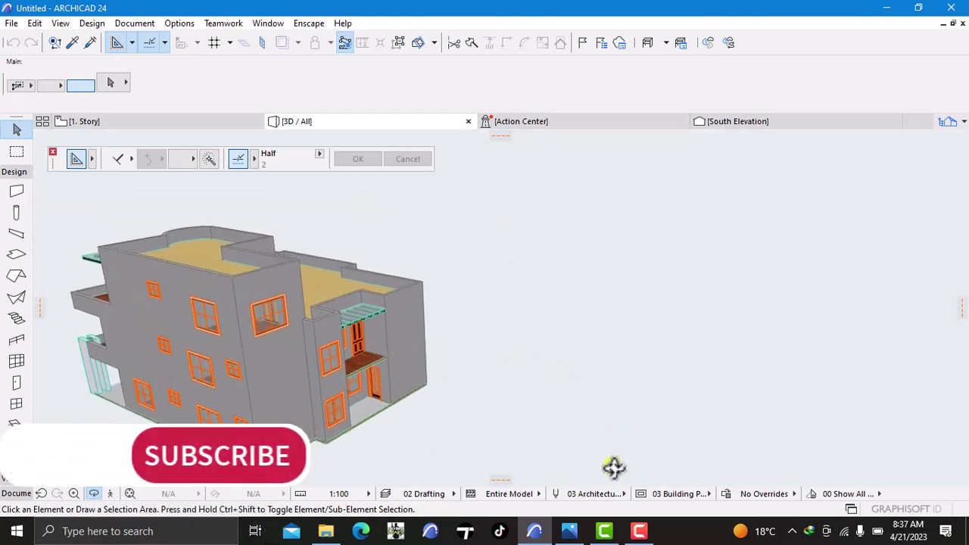
left_click(571, 533)
left_click(9, 280)
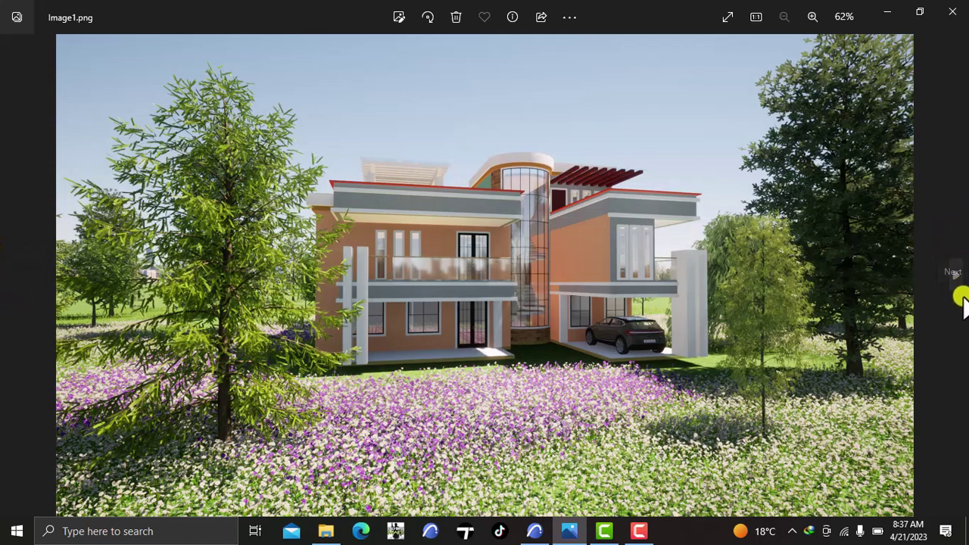
left_click(960, 295)
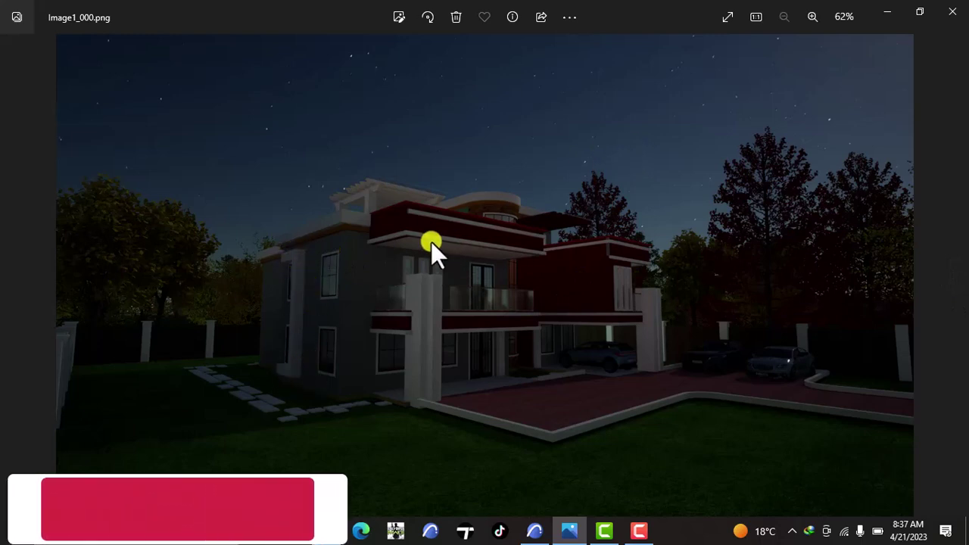
left_click(959, 293)
left_click(959, 294)
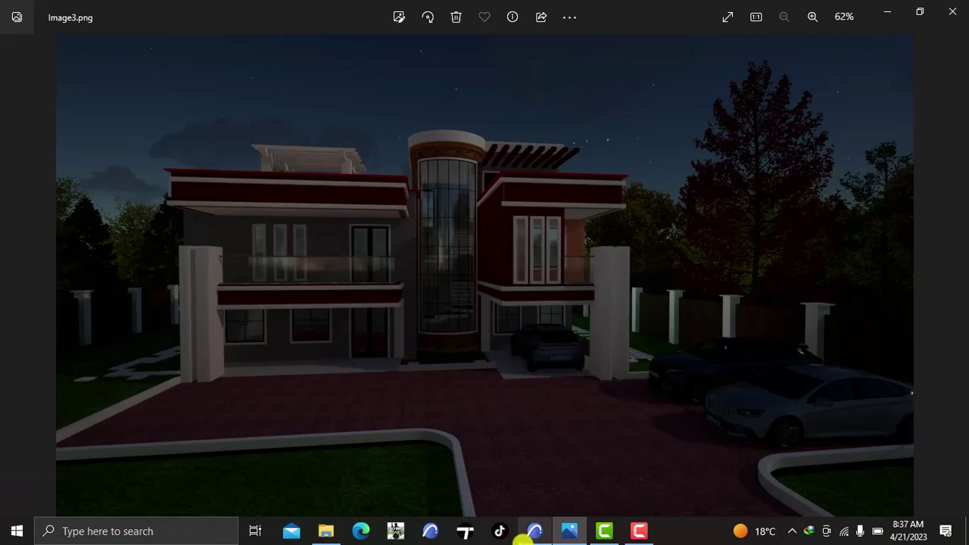
- Switch back to ARCHICAD and examine the house's front facade up close in the 3D view
mouse_move(535, 531)
left_click(528, 503)
middle_click_drag(352, 356, 666, 346, "shift")
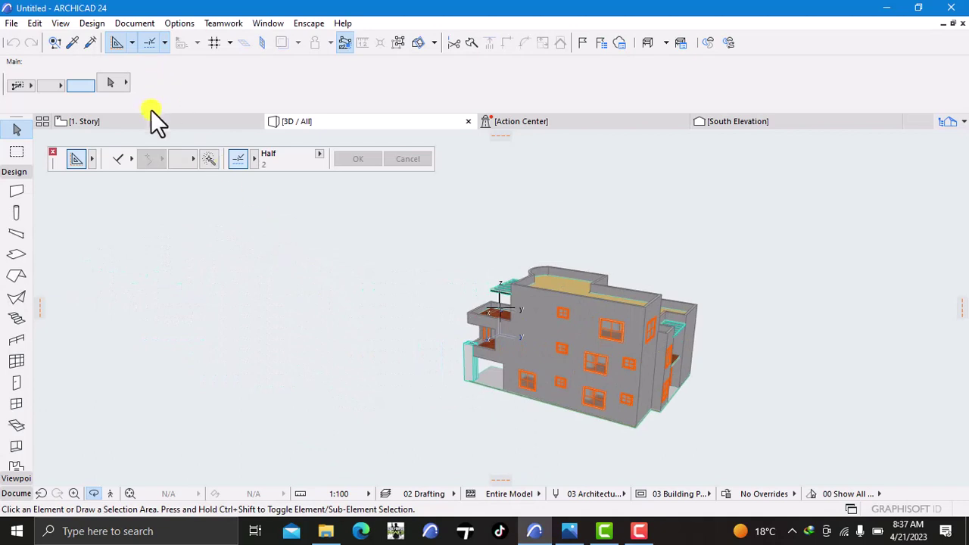
mouse_move(151, 117)
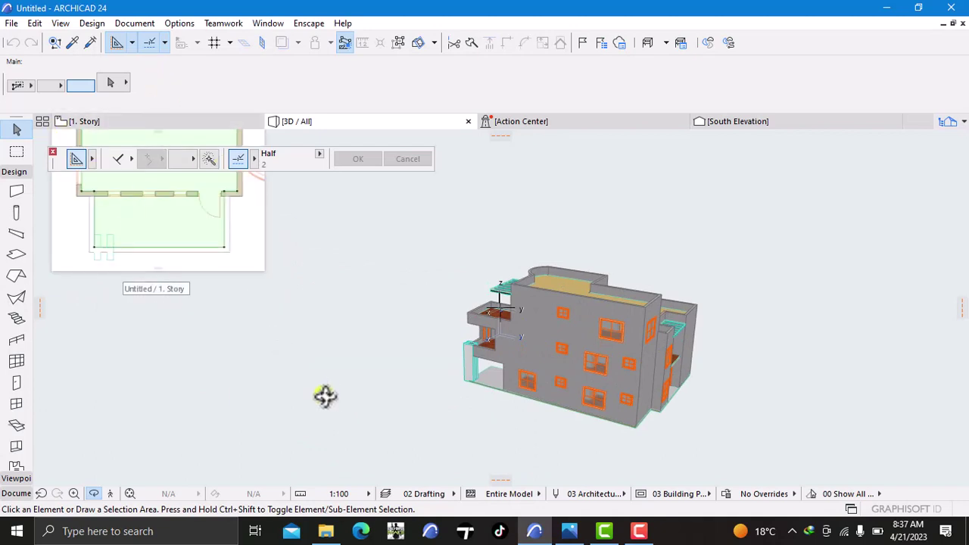
right_click(350, 398)
left_click(319, 338)
left_click_drag(247, 335, 718, 340)
scroll(475, 438, "up", 5)
middle_click_drag(515, 348, 521, 458)
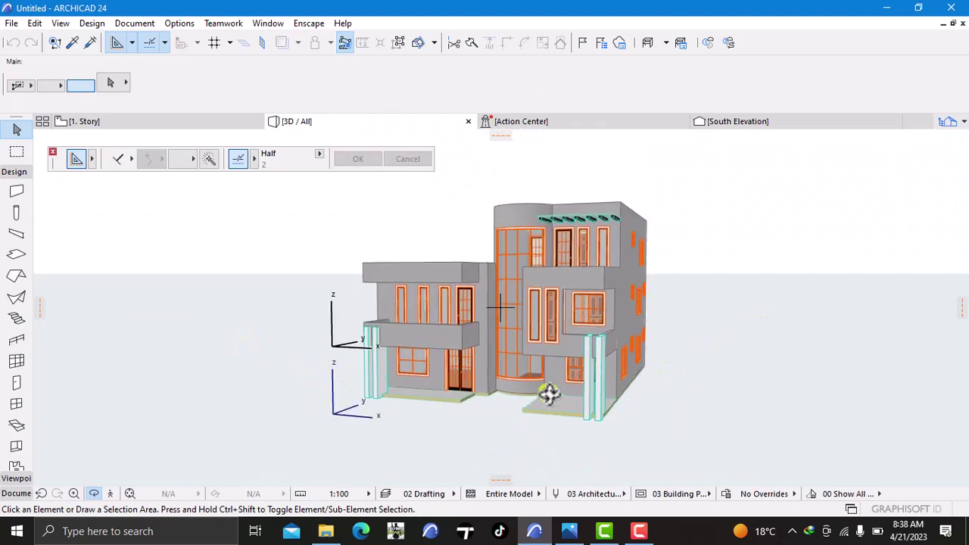
scroll(550, 394, "up", 5)
middle_click_drag(547, 389, 548, 418)
scroll(453, 403, "up", 1)
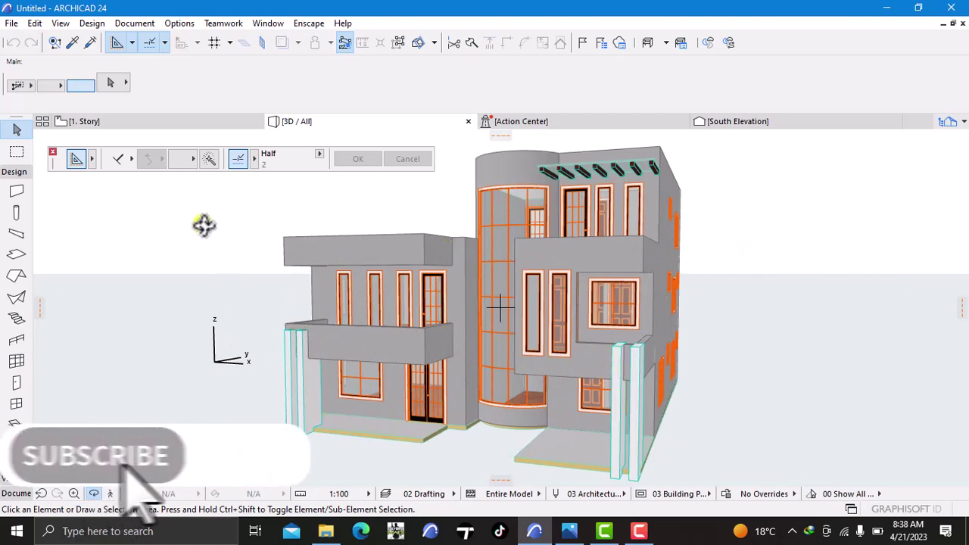
- On the 1. Story floor plan, set up the Line tool with red pen 20 and the polyline geometry method
left_click(134, 125)
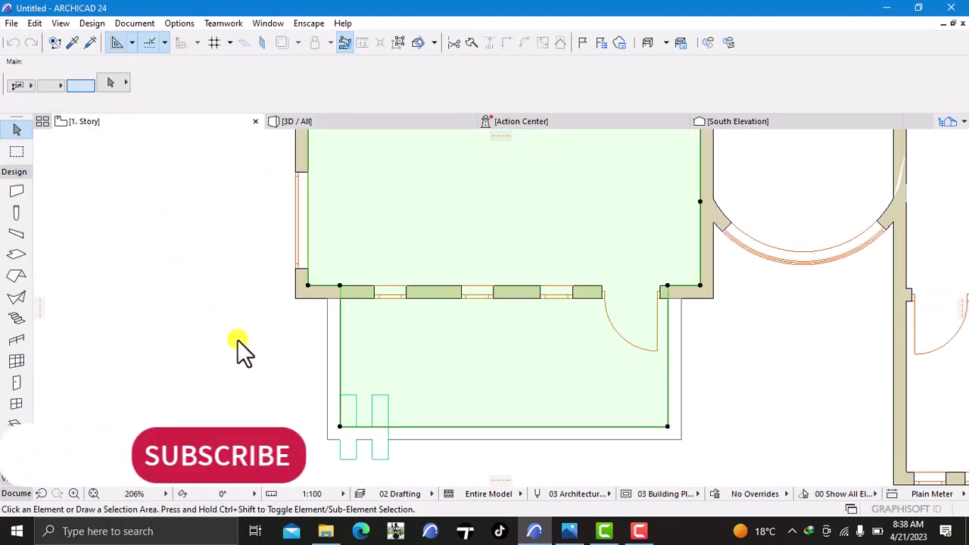
key("F5")
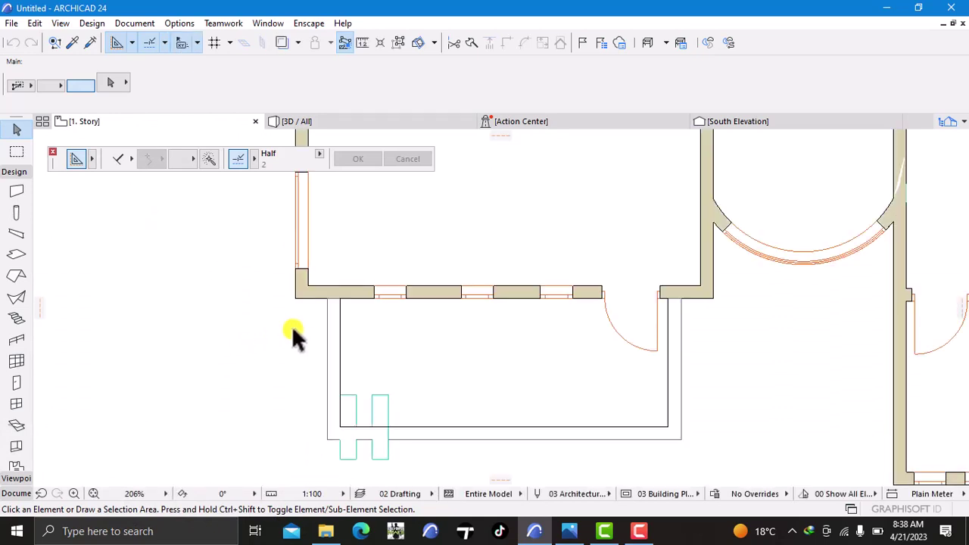
left_click(10, 494)
left_click(16, 412)
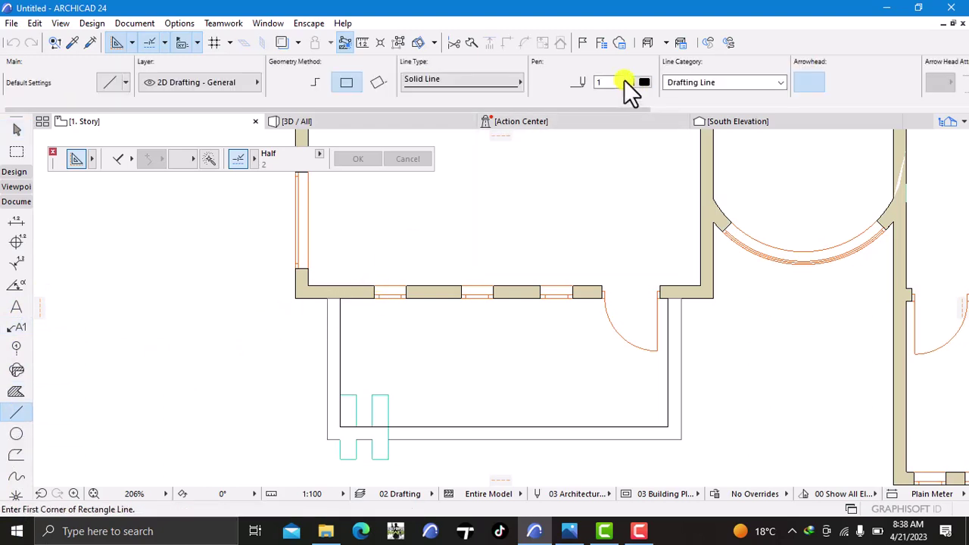
left_click(641, 84)
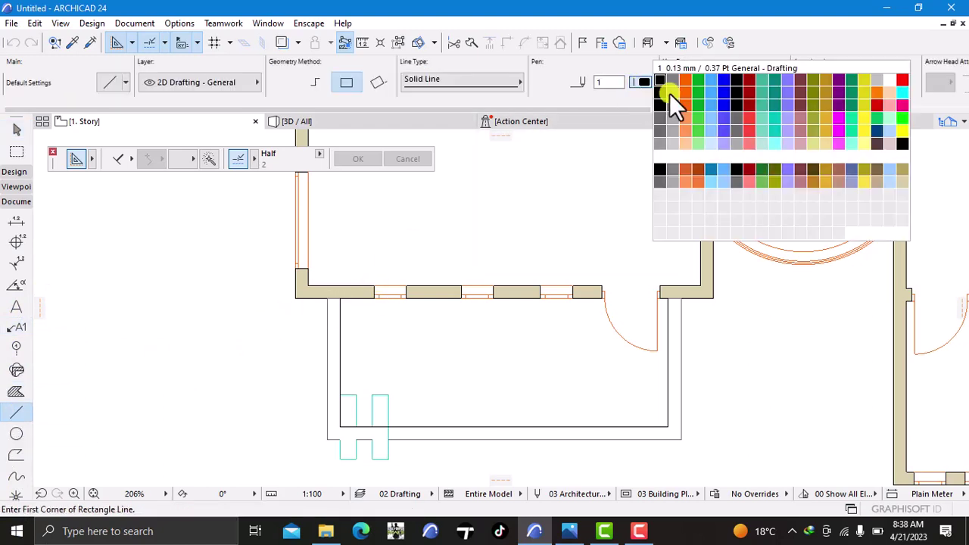
left_click(906, 78)
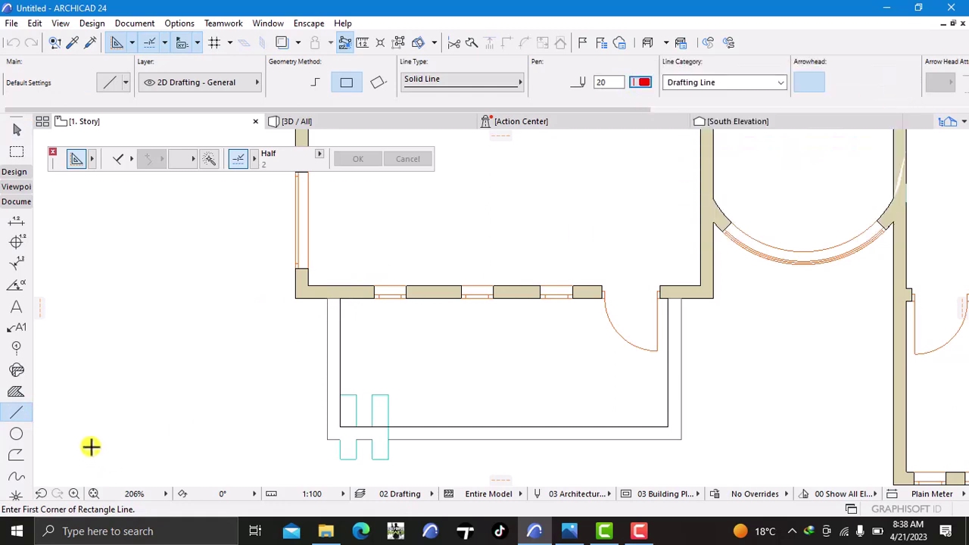
left_click(328, 297)
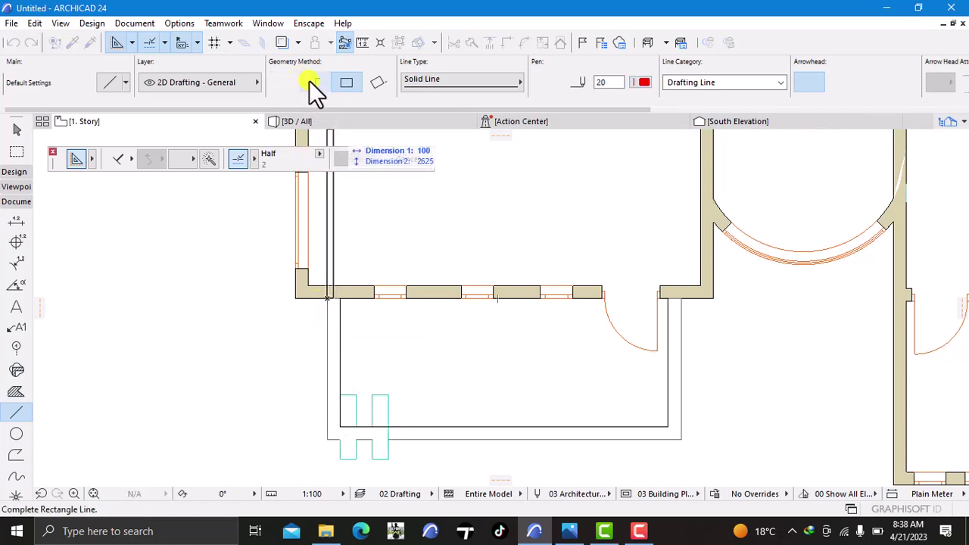
left_click(314, 81)
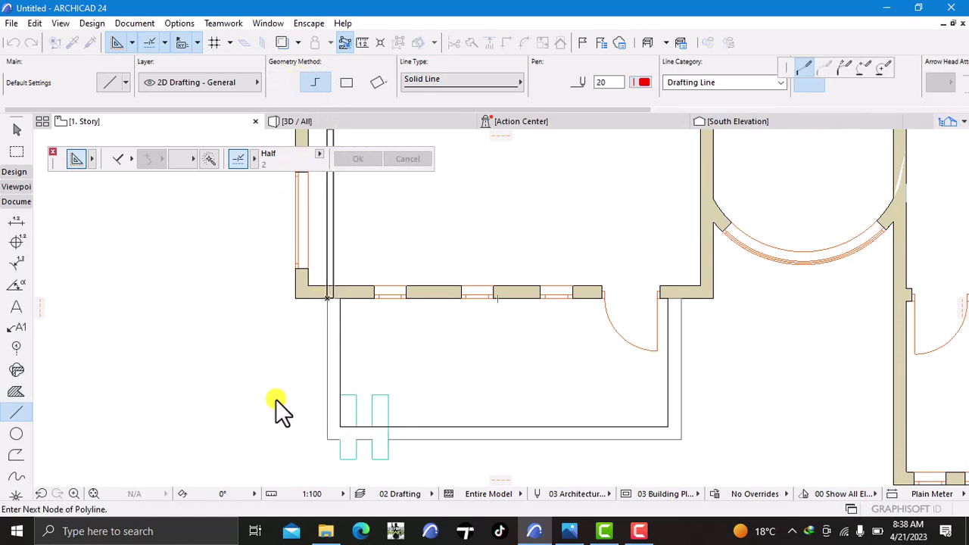
- Trace the three outer edges of the balcony below the windowed wall with a polyline, ending at the wall on both sides
double_click(328, 441)
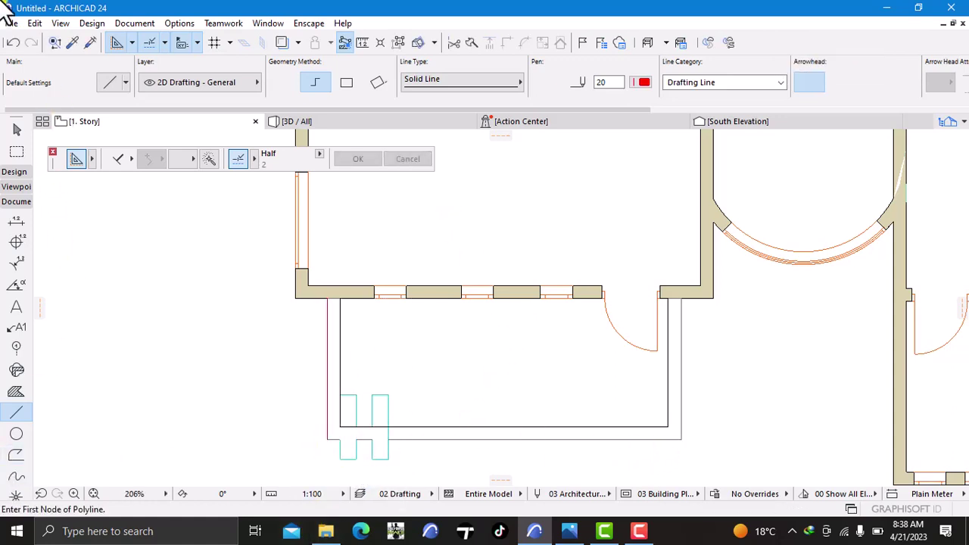
key("ctrl+z")
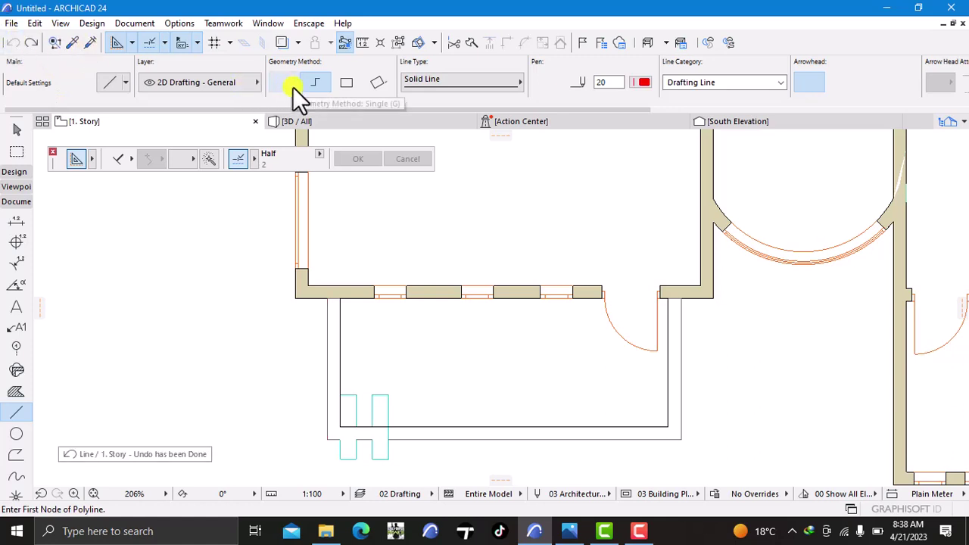
left_click(326, 297)
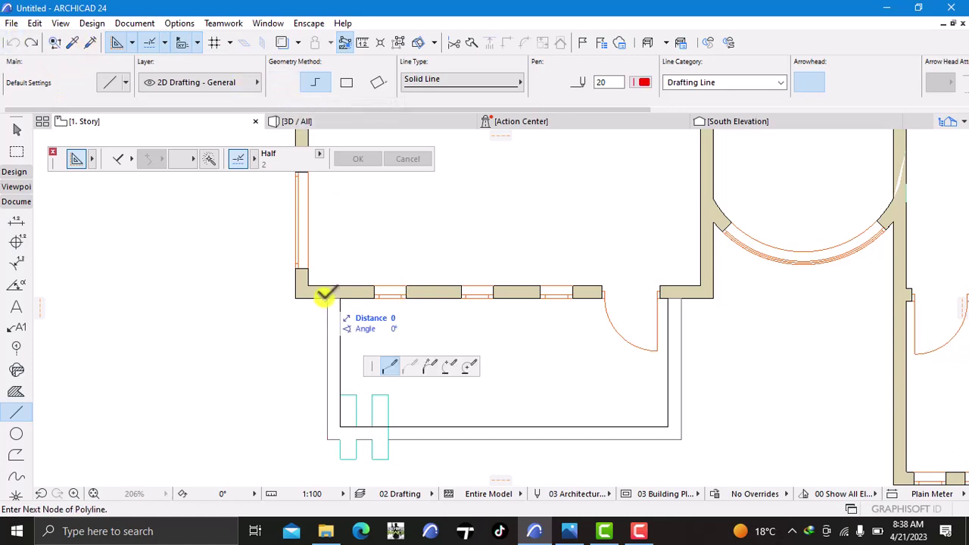
left_click(327, 439)
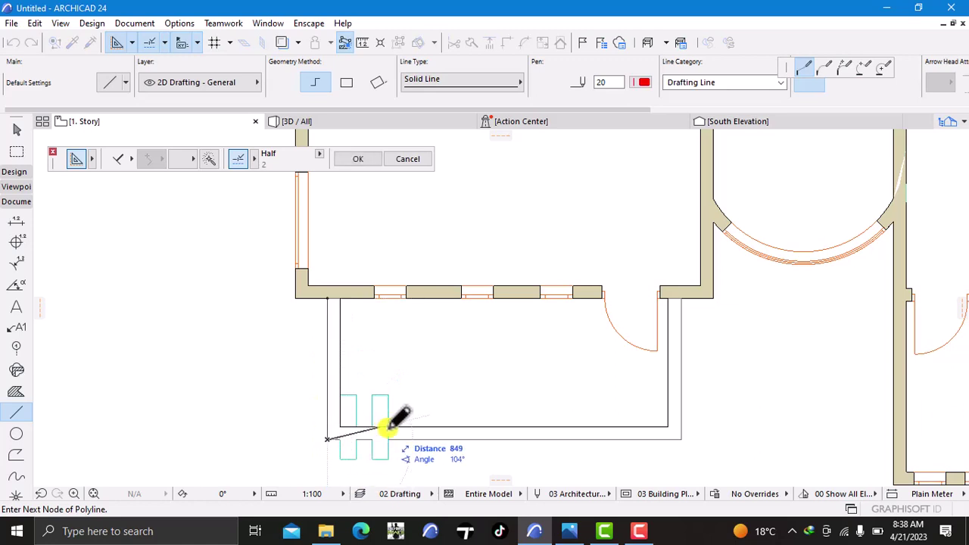
left_click(680, 438)
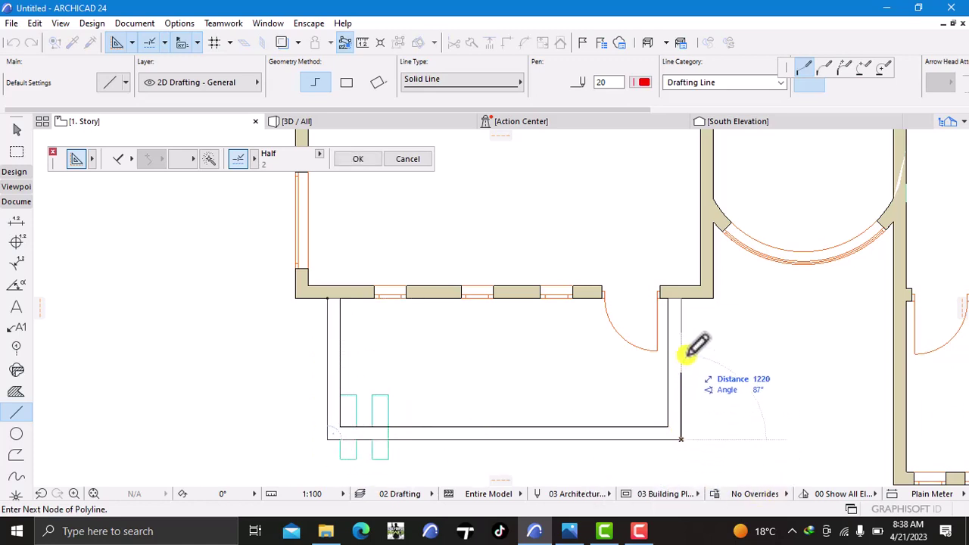
double_click(681, 297)
scroll(696, 333, "up", 2)
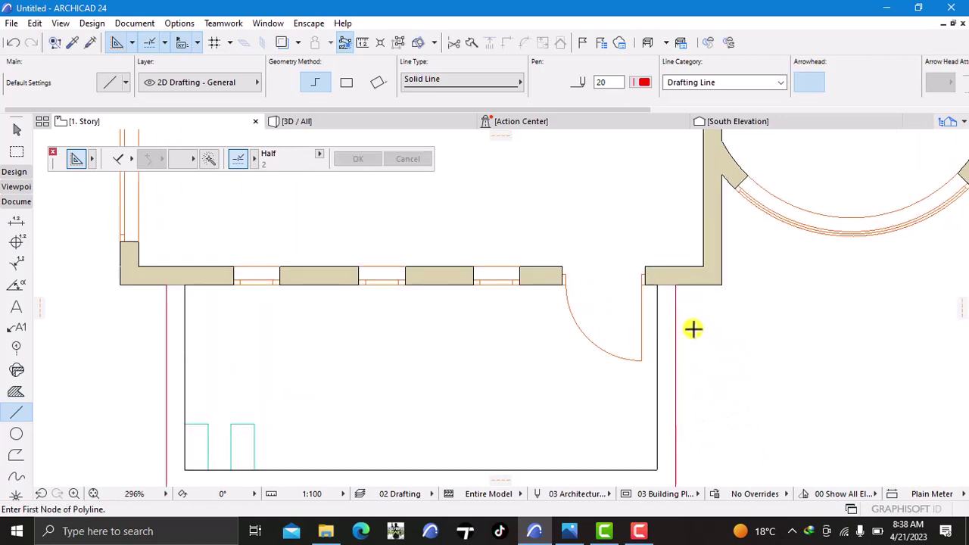
scroll(686, 329, "down", 2)
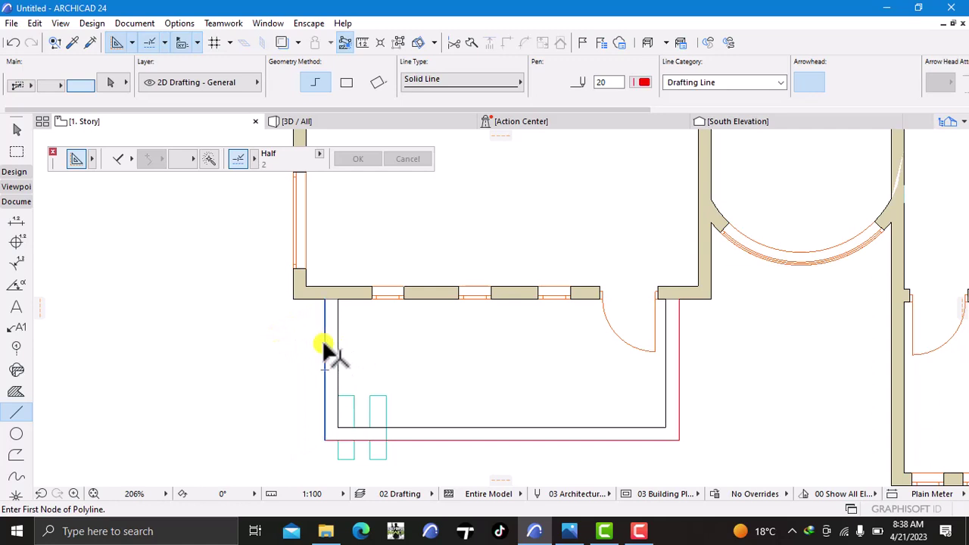
- Create a second red outline around the balcony by tracing the existing lines with an outward offset of 100
left_click(325, 347, "shift")
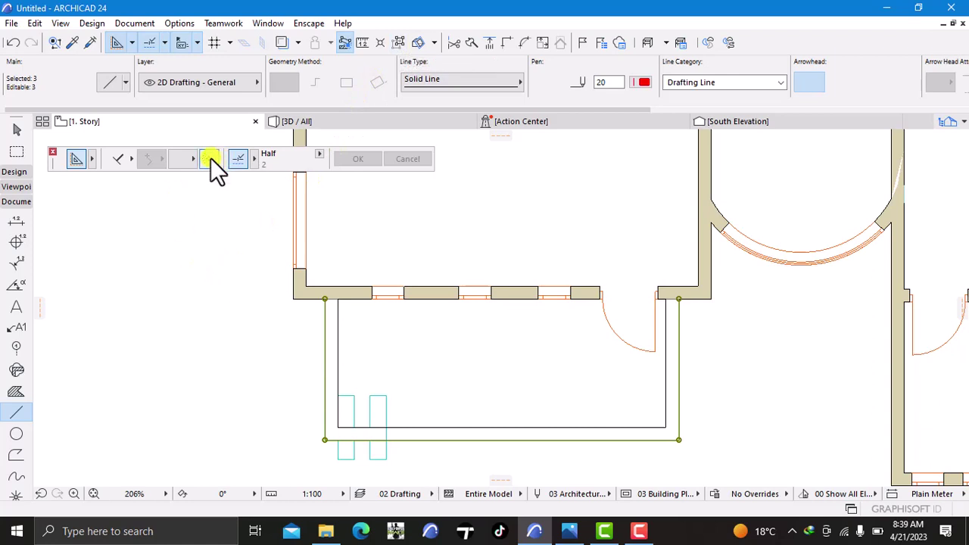
left_click(134, 156)
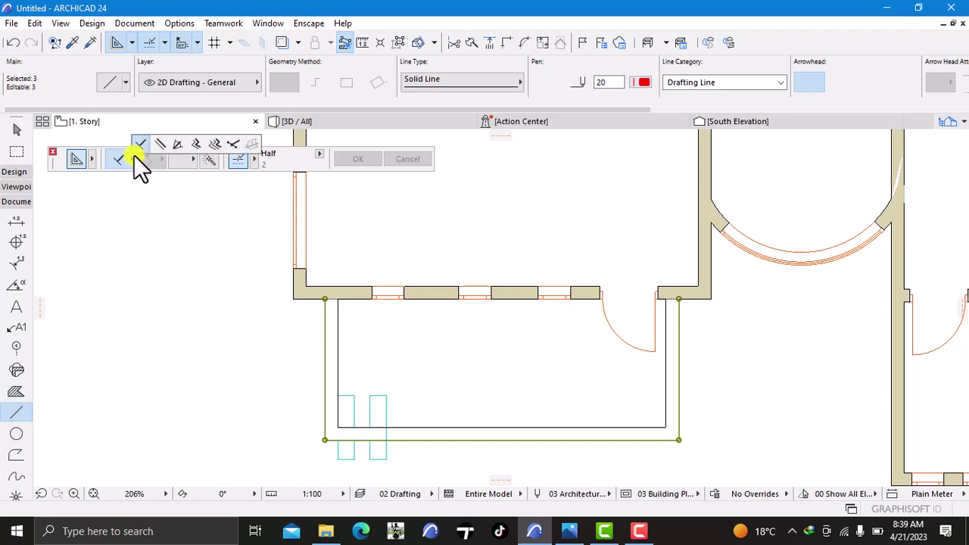
left_click(199, 144)
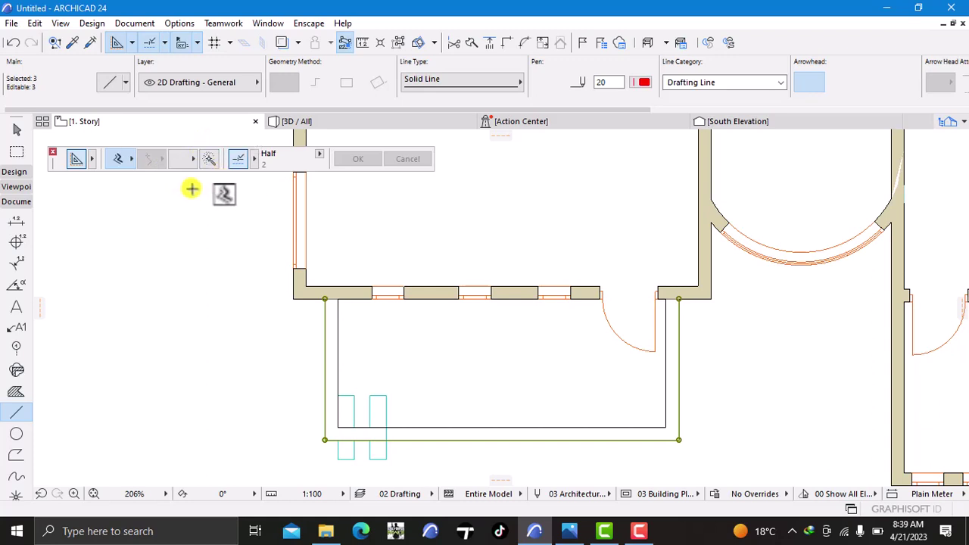
left_click(205, 162)
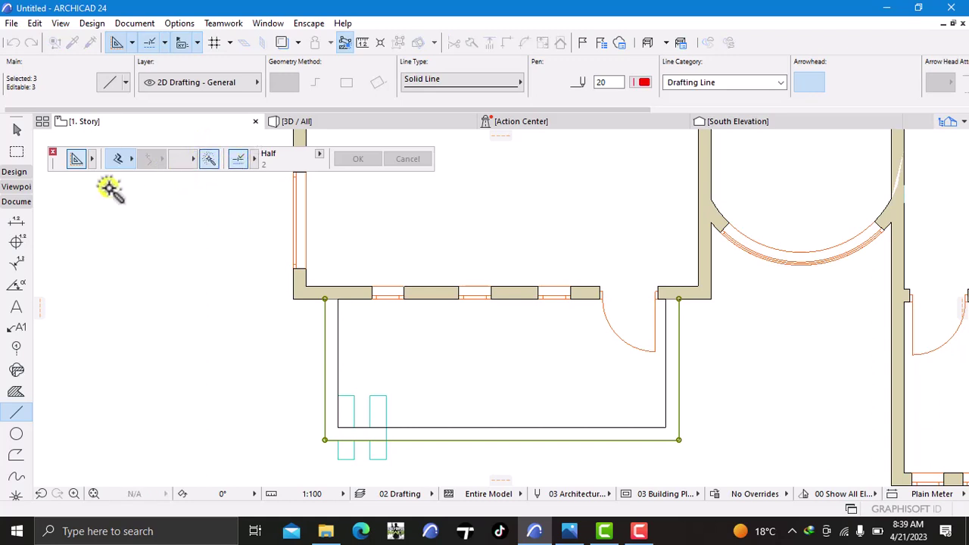
left_click(325, 440)
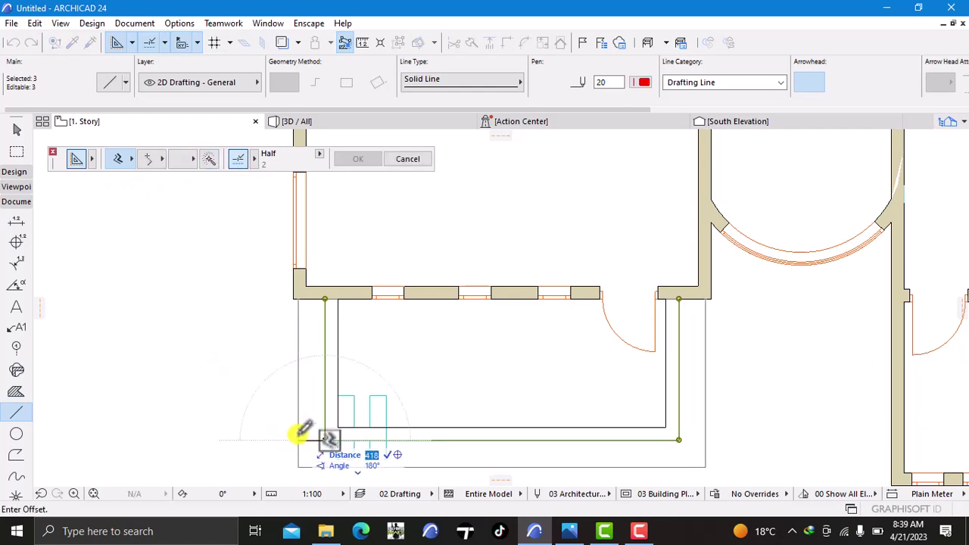
type("100")
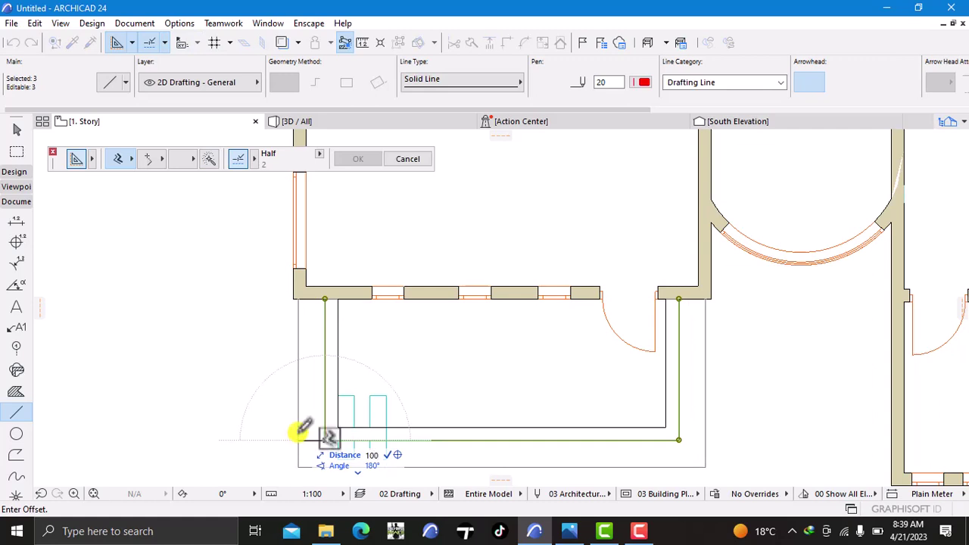
key("Return")
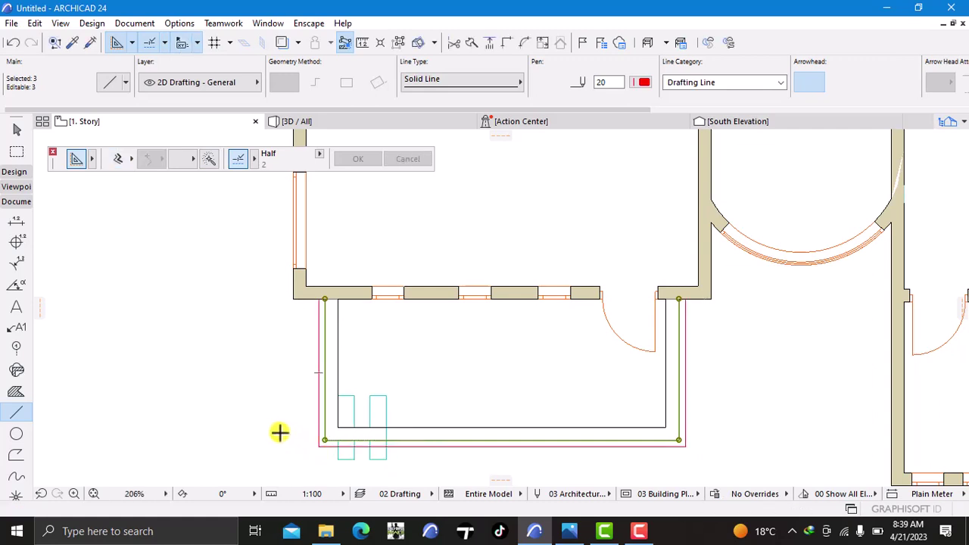
key("Escape")
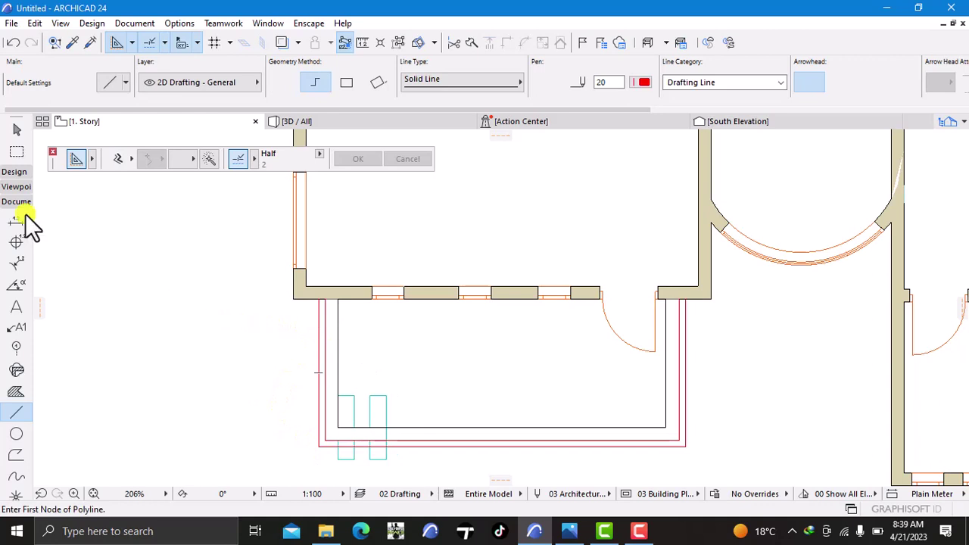
left_click(14, 173)
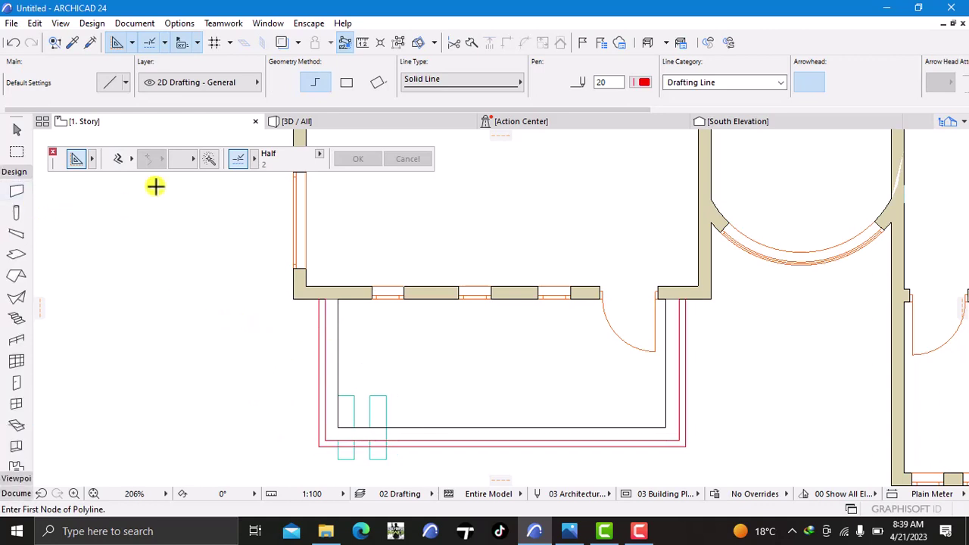
left_click(115, 280)
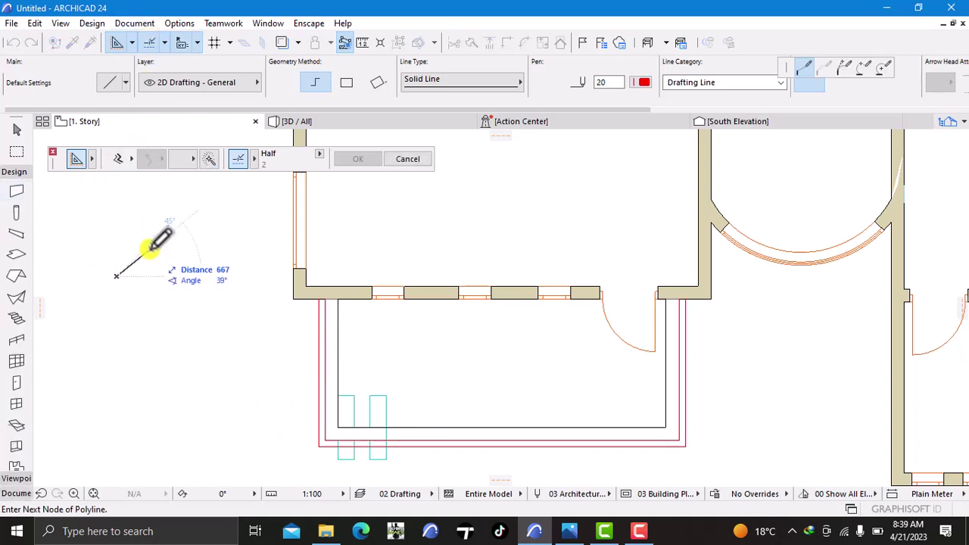
key("Escape")
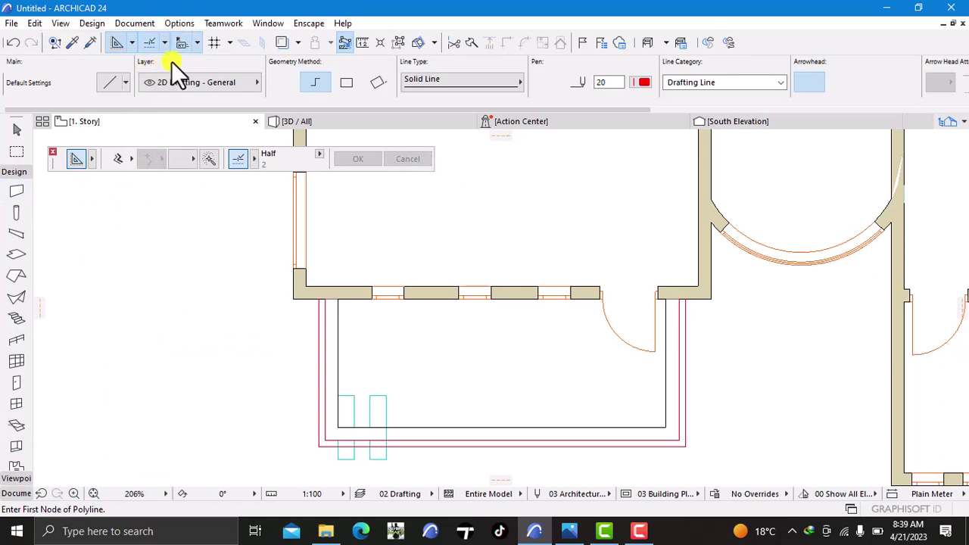
- Create a new surface by duplicating Paint - Glossy White under the name Paint - Glossy White copy 1
left_click(178, 23)
mouse_move(212, 43)
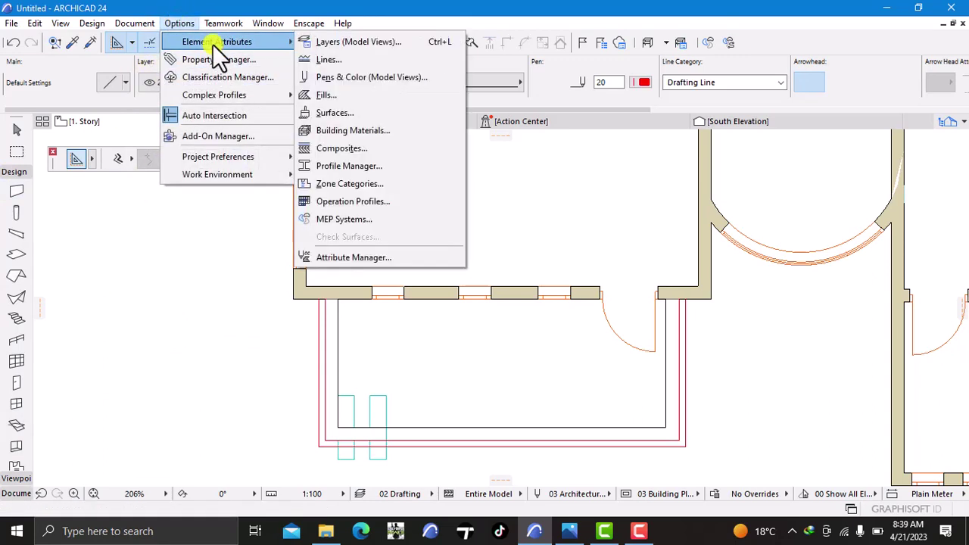
left_click(344, 120)
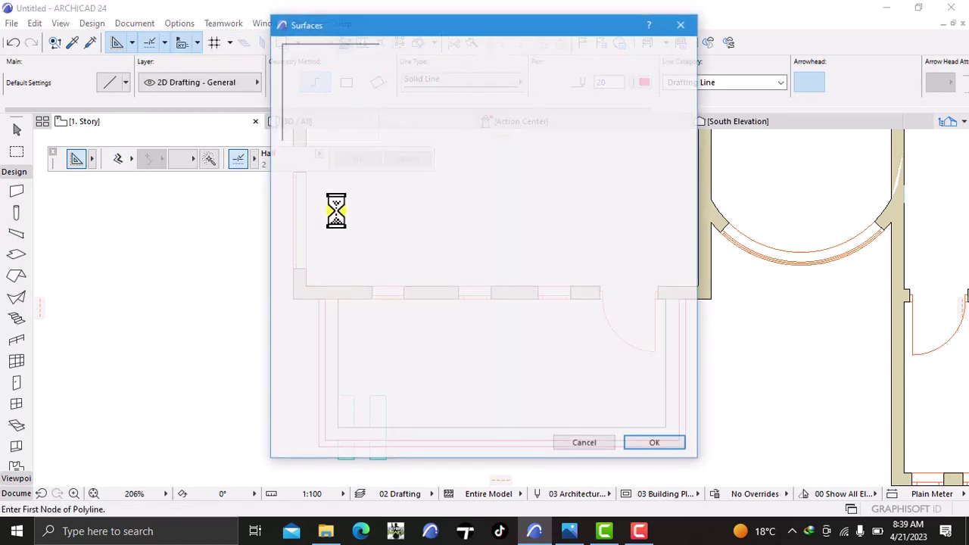
left_click(464, 53)
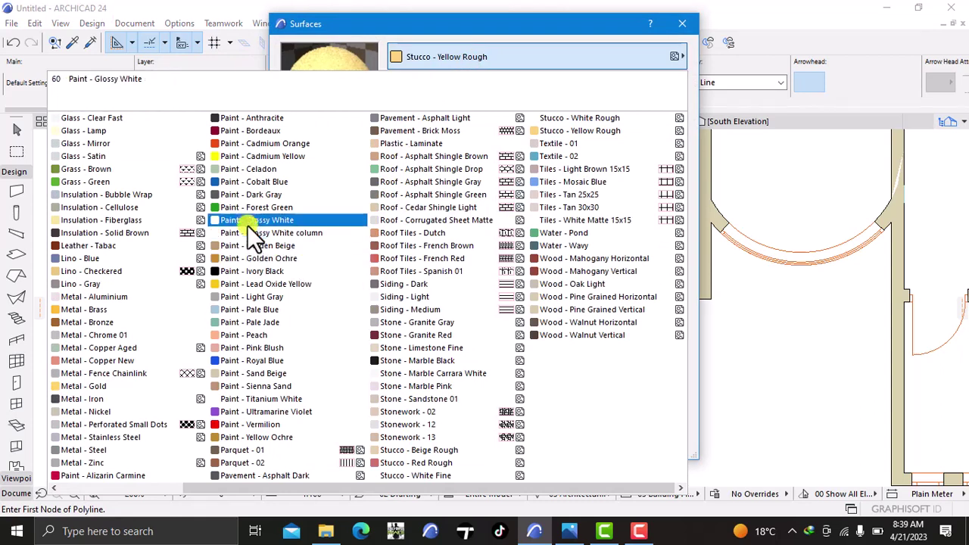
left_click(279, 218)
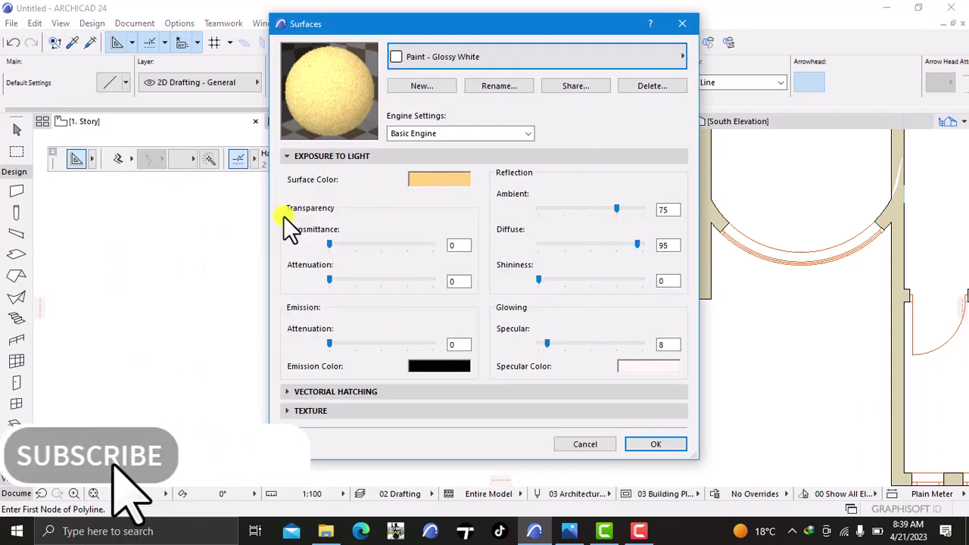
left_click(421, 86)
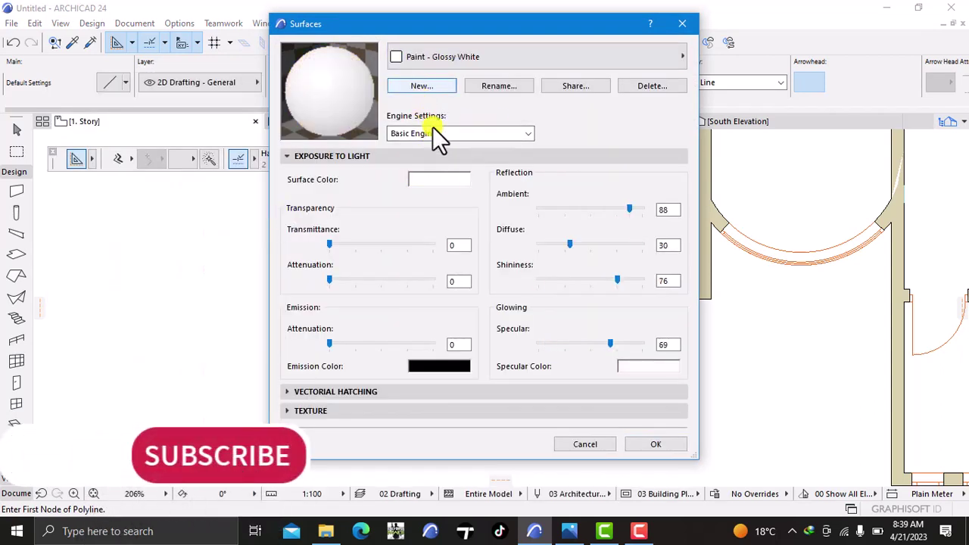
left_click(521, 154)
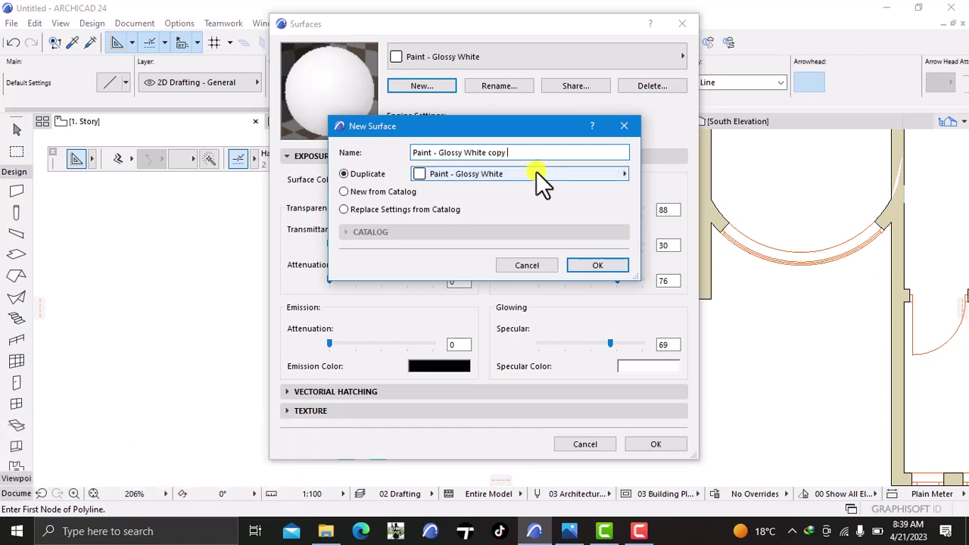
type("1")
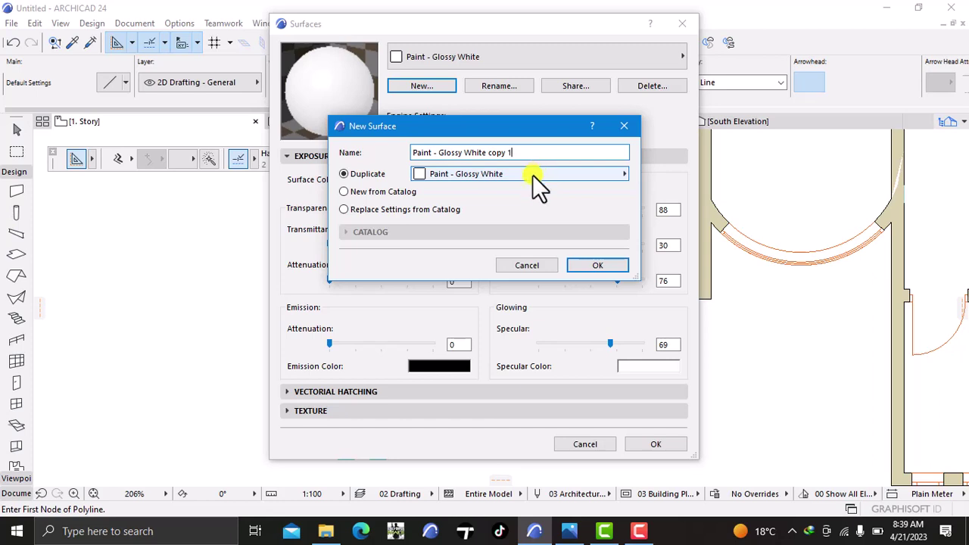
left_click(582, 265)
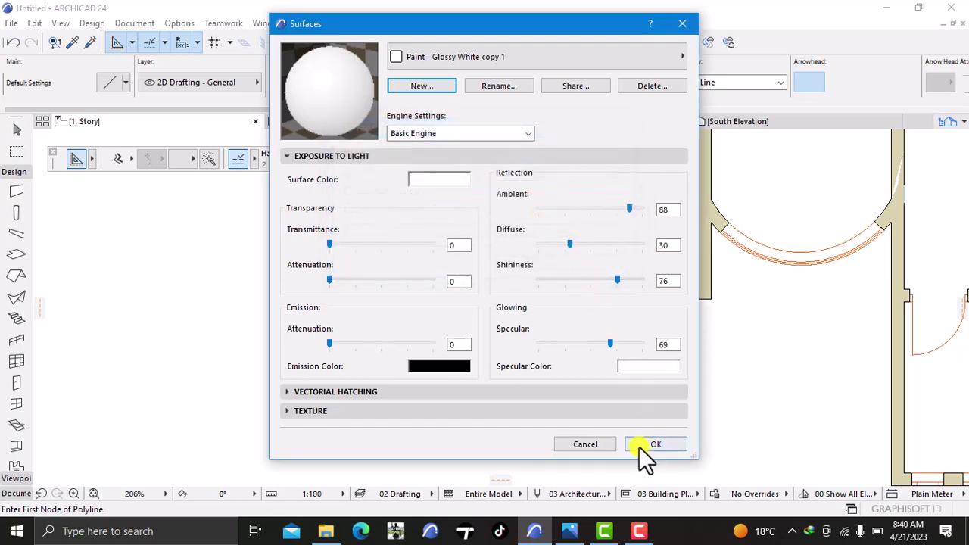
left_click(654, 444)
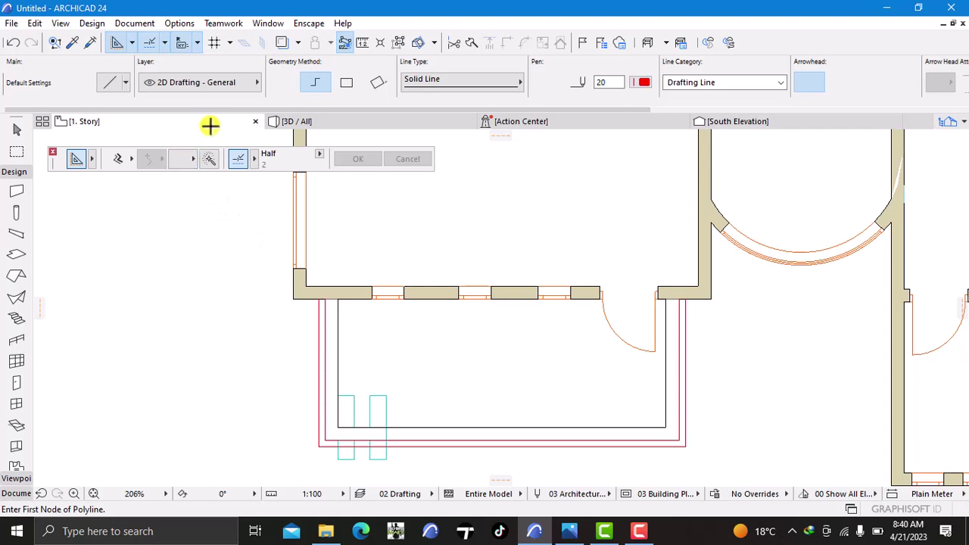
- Configure the default slab with a thickness of 100 and an elevation of 5700 to Project Zero
left_click(9, 259)
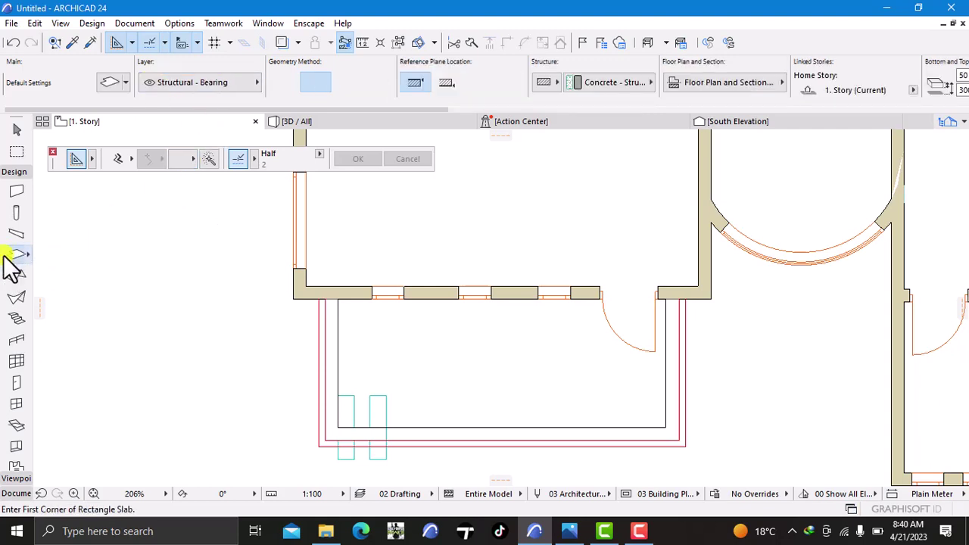
double_click(14, 257)
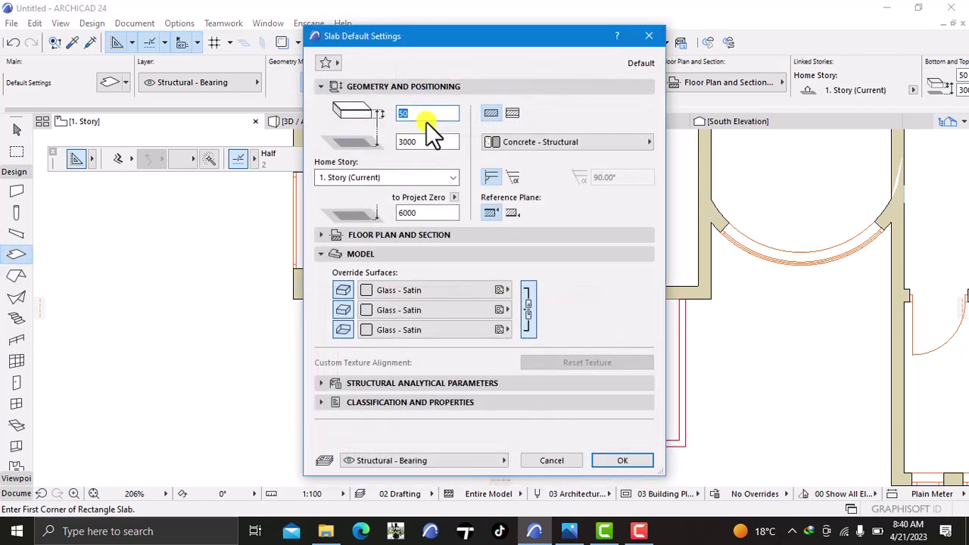
left_click(427, 213)
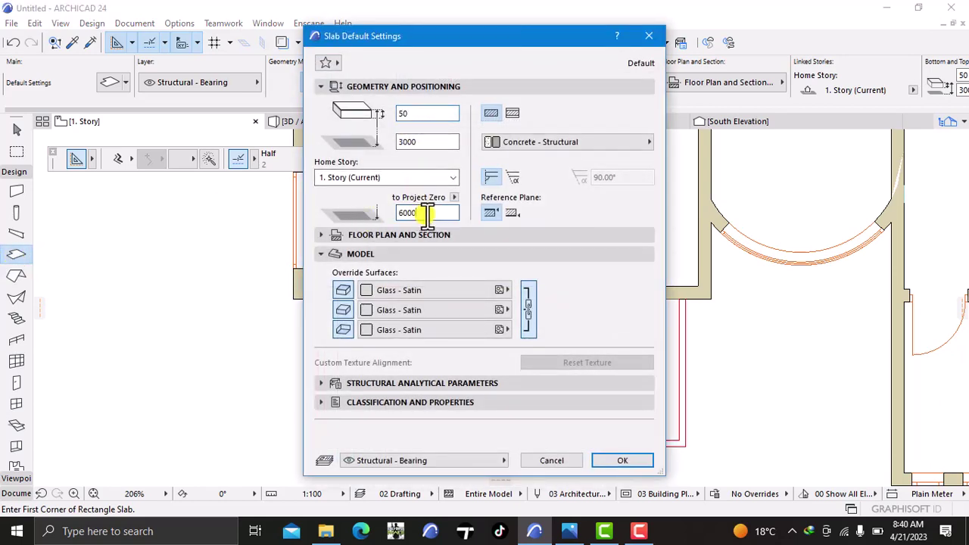
key("BackSpace")
key("BackSpace")
key("BackSpace")
key("BackSpace")
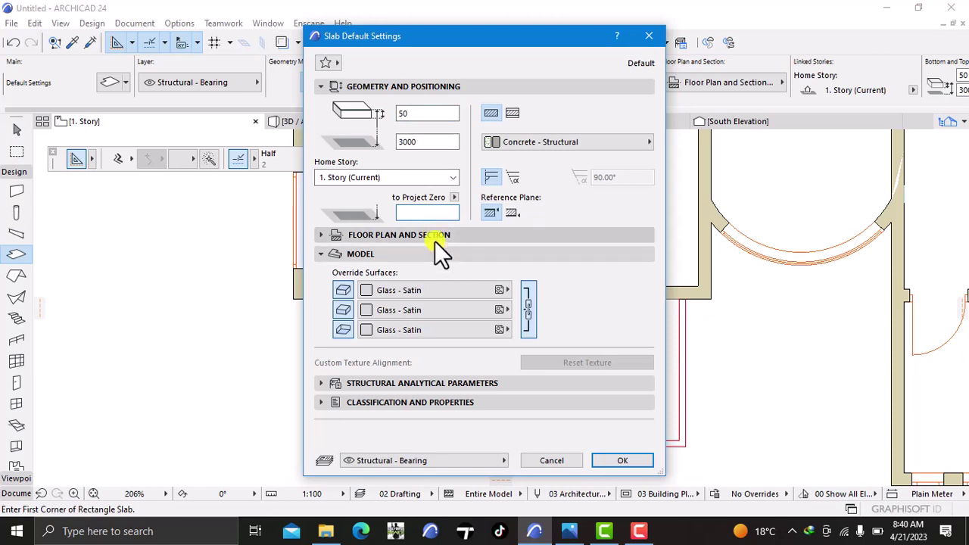
type("5700")
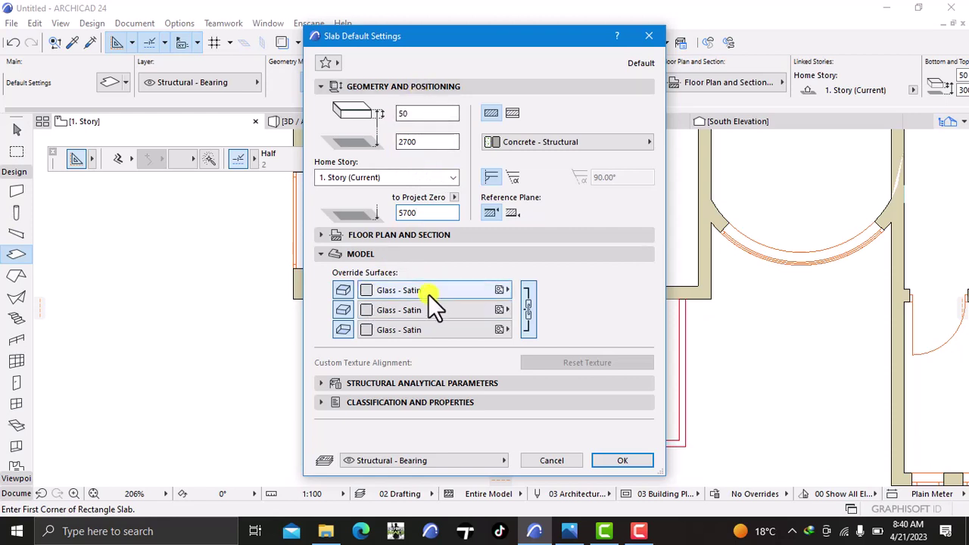
left_click(421, 115)
key("BackSpace")
key("BackSpace")
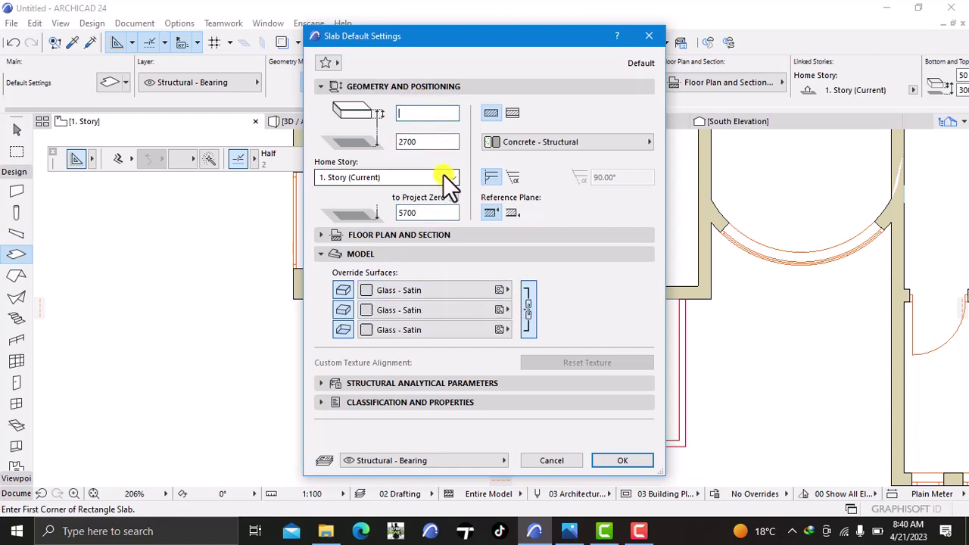
type("100")
- Override all three default slab surfaces with Paint - Glossy White copy 1 and apply the settings
left_click(410, 289)
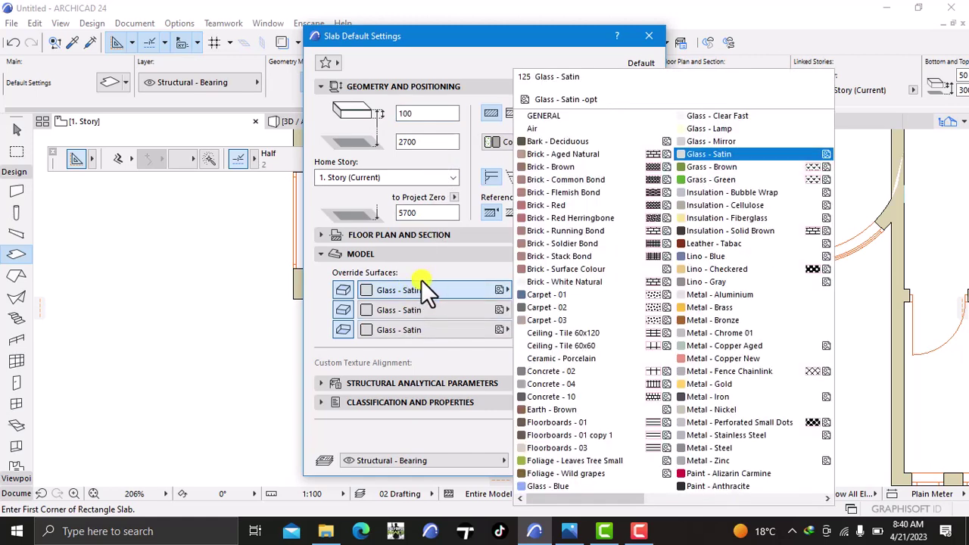
left_click(659, 499)
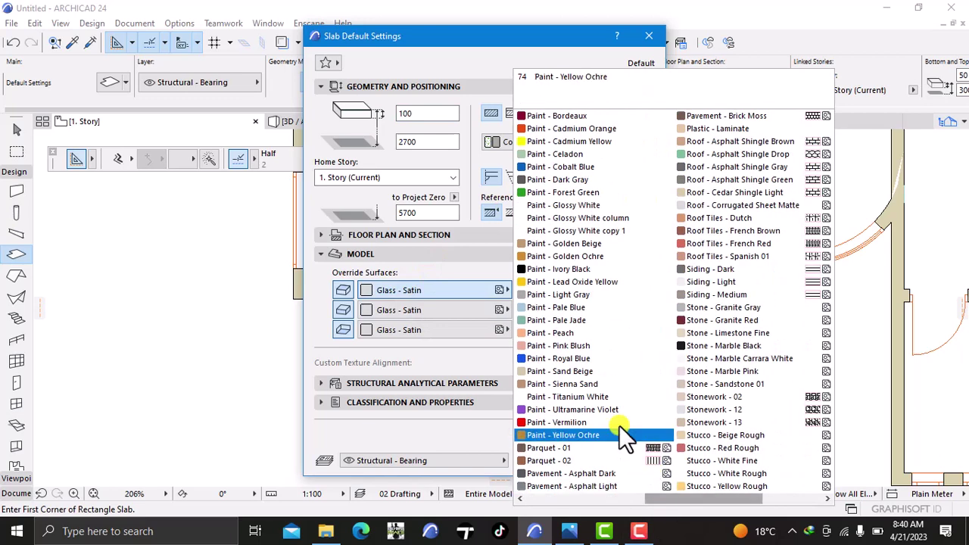
left_click(614, 232)
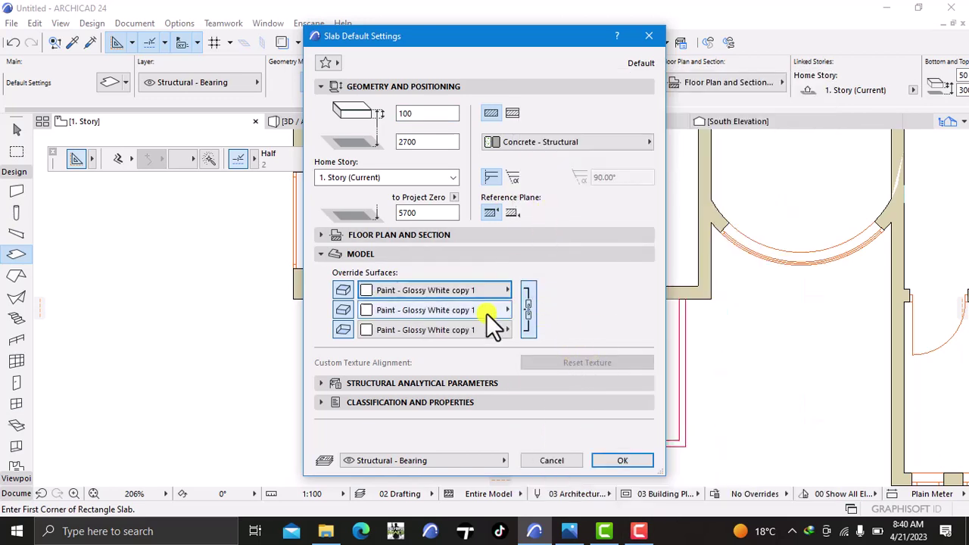
left_click(618, 459)
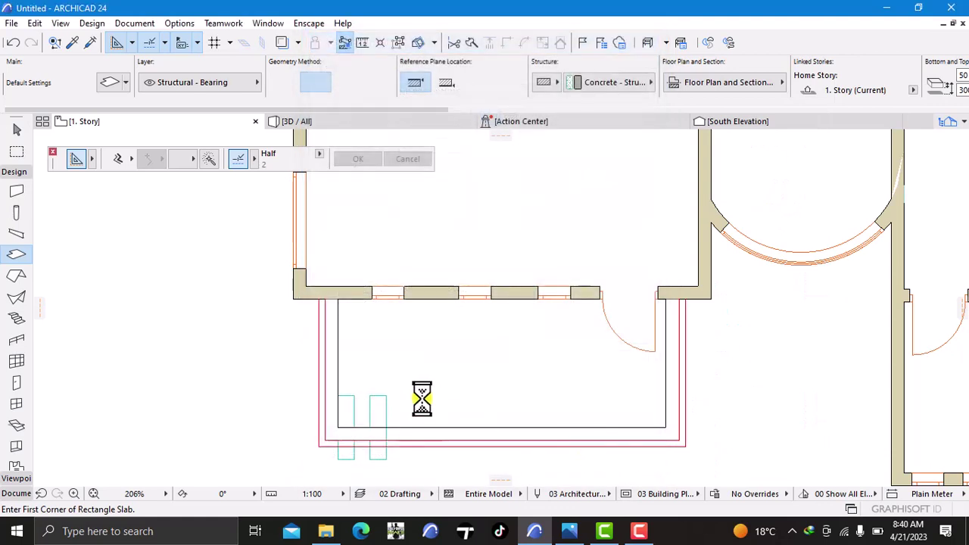
- Try to create a slab in the strip between the two red balcony outlines with the Magic Wand
left_click(203, 159)
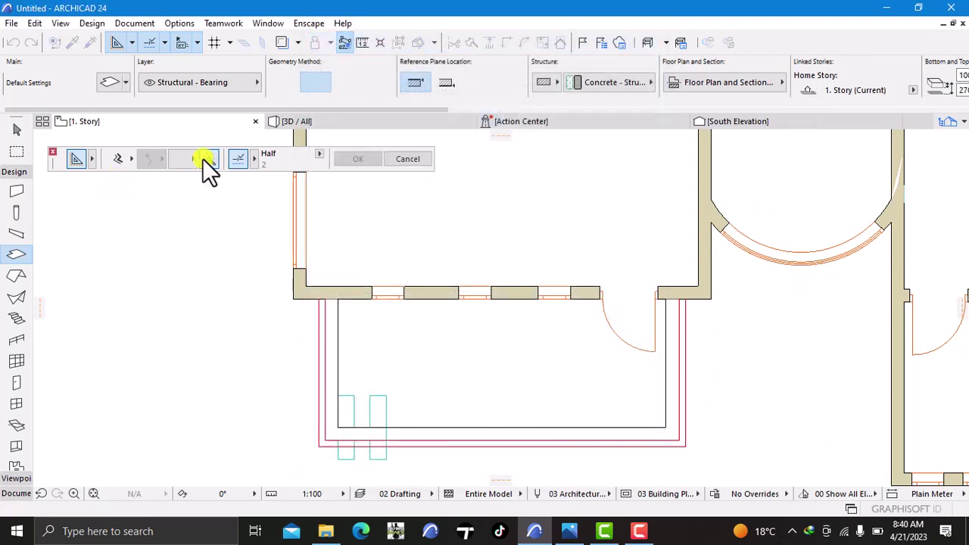
left_click(210, 162)
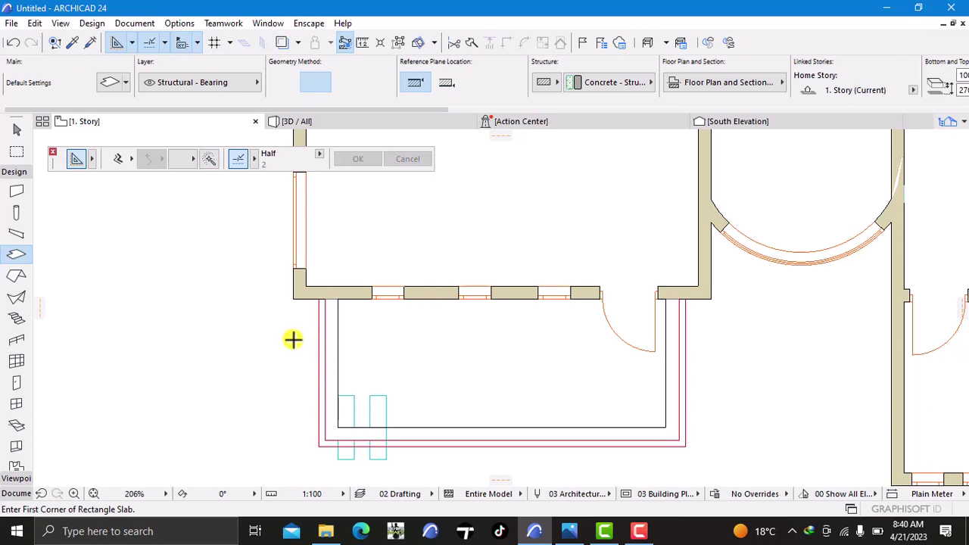
scroll(293, 340, "up", 4)
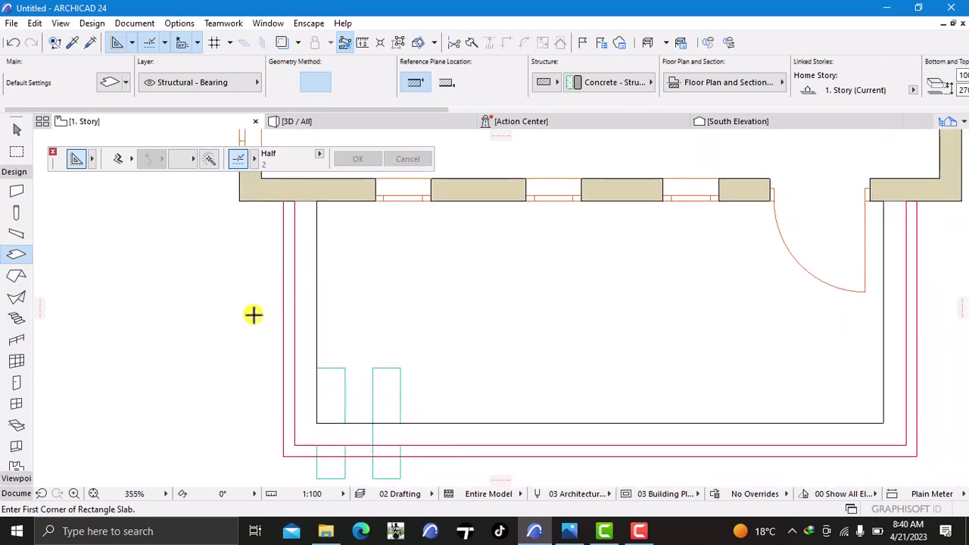
left_click(284, 319, "shift")
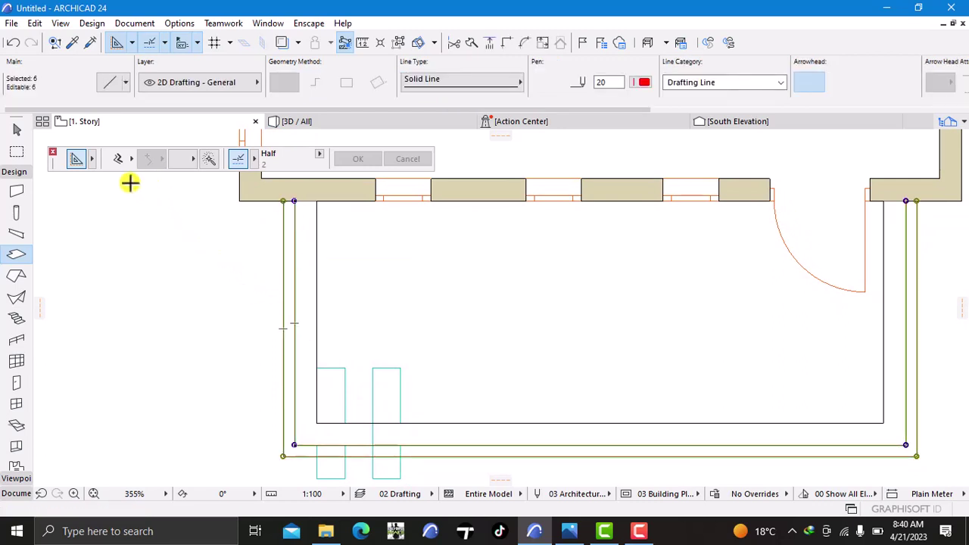
left_click(209, 159)
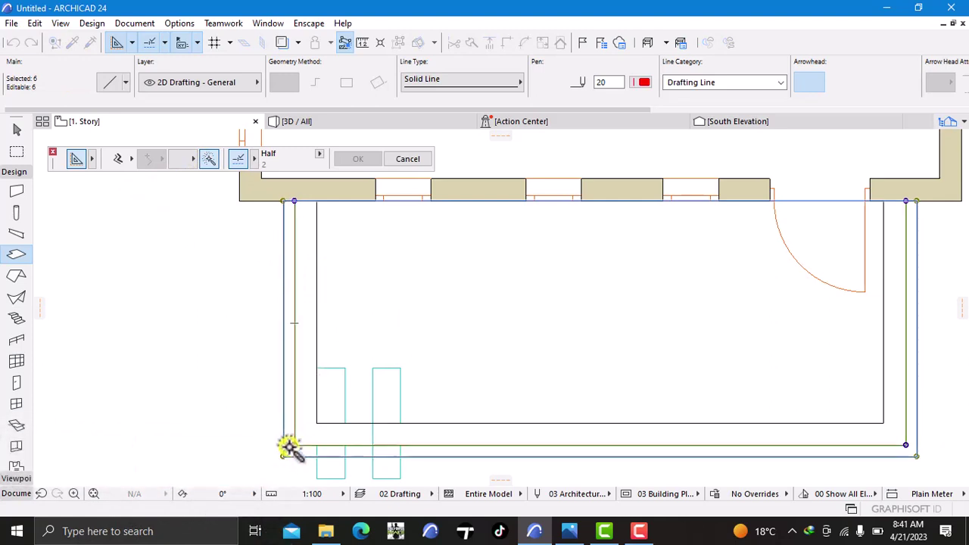
left_click(288, 451)
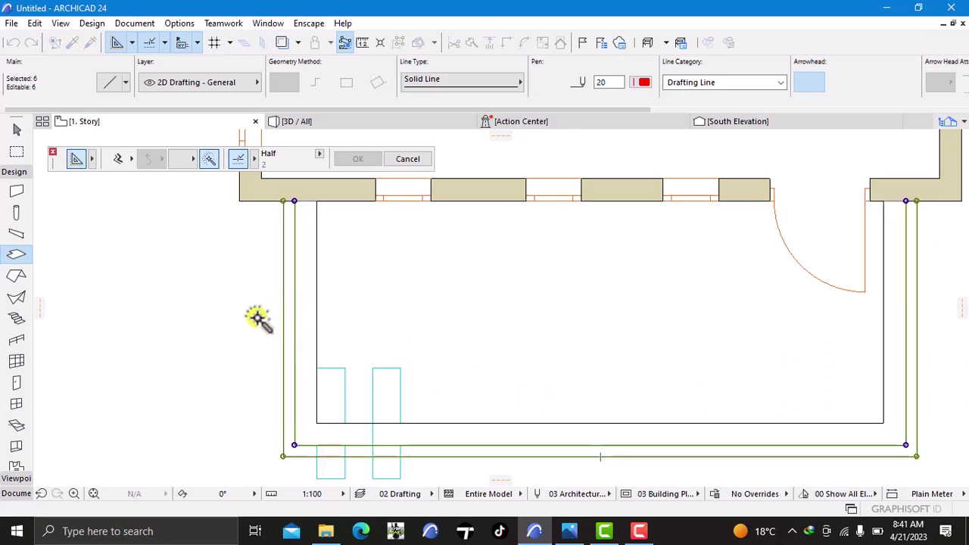
key("Escape")
key("Escape")
- Close the left end of the strip between the two red balcony outlines with a line along the wall face
scroll(226, 248, "up", 2)
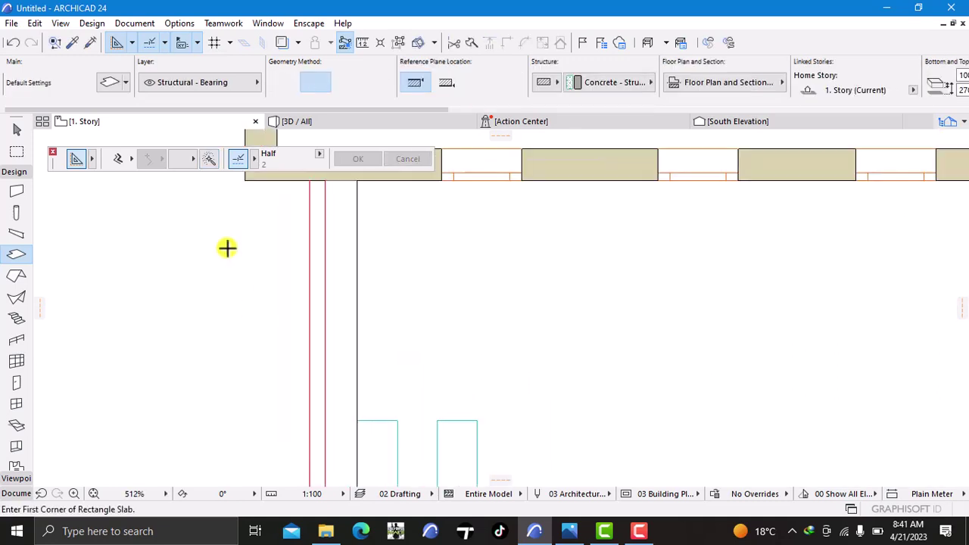
scroll(228, 247, "up", 1)
left_click(19, 492)
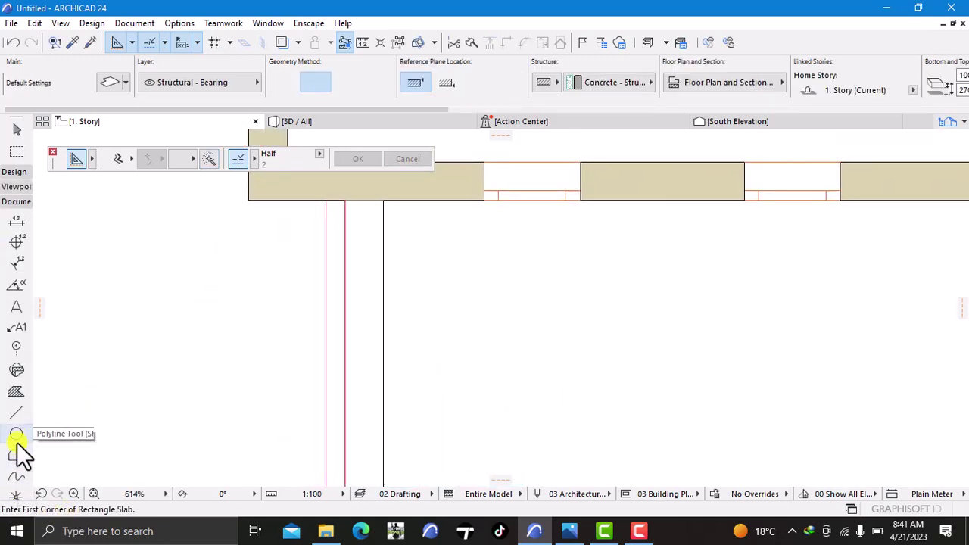
left_click(17, 413)
scroll(277, 262, "up", 5)
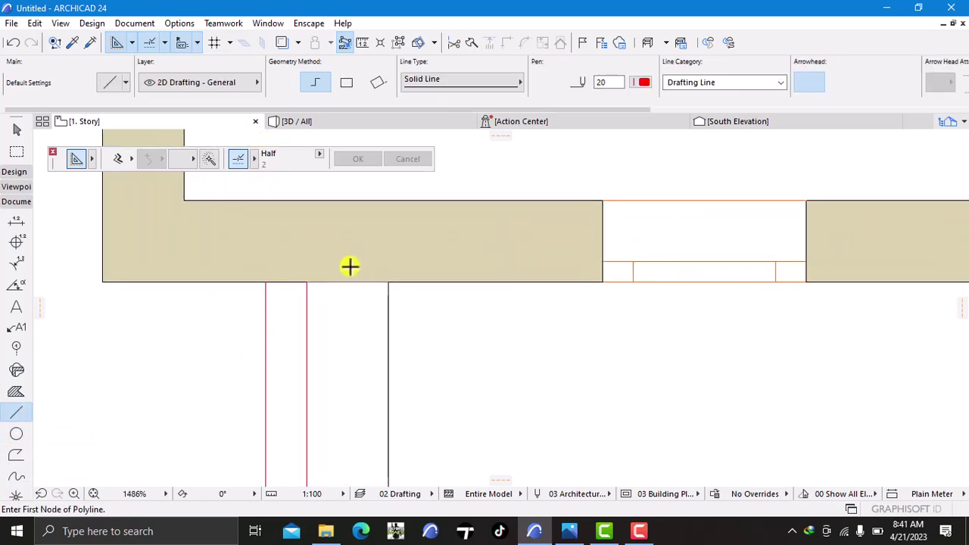
scroll(349, 265, "up", 1)
left_click(229, 289)
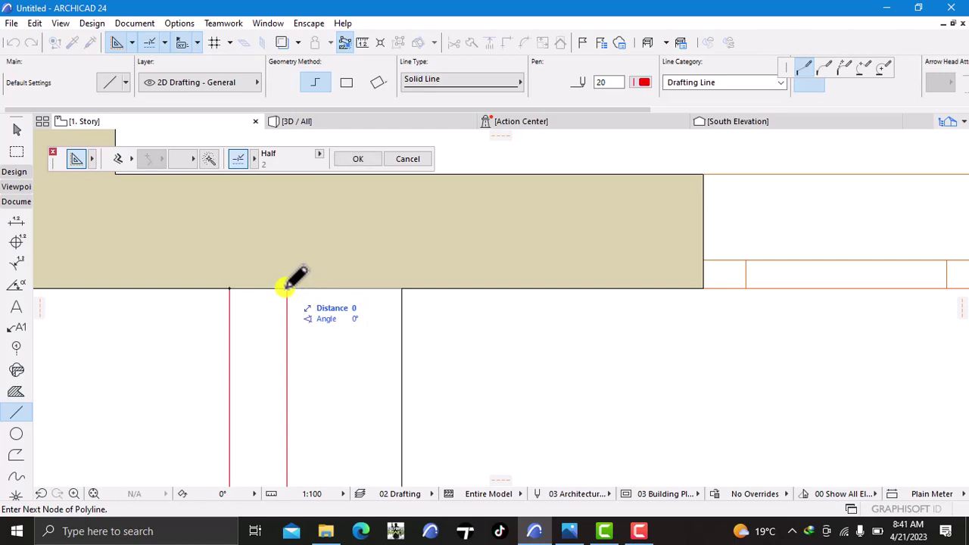
left_click(287, 287)
- Close the right end of the strip between the two red balcony outlines with a line along the wall face
scroll(296, 288, "down", 6)
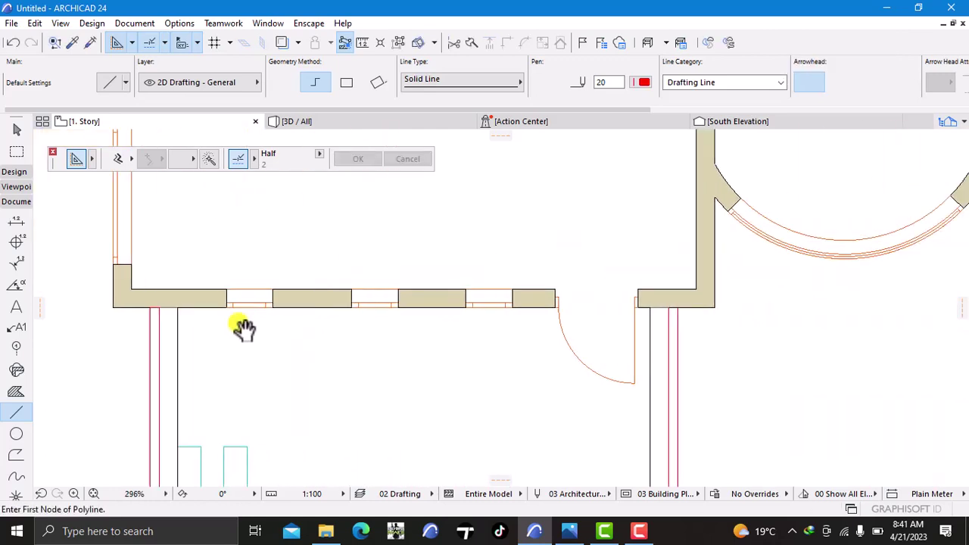
middle_click_drag(244, 327, 193, 327)
scroll(606, 356, "up", 5)
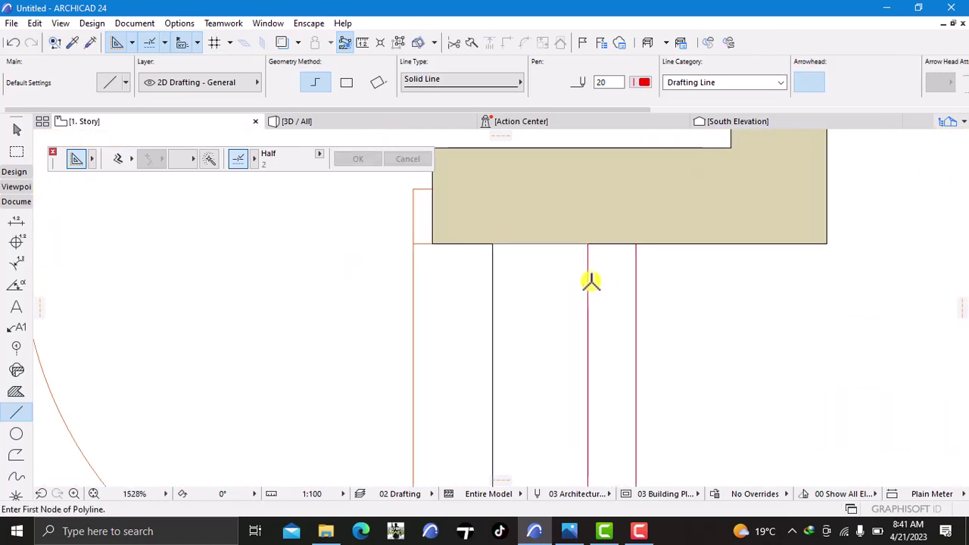
left_click(588, 244)
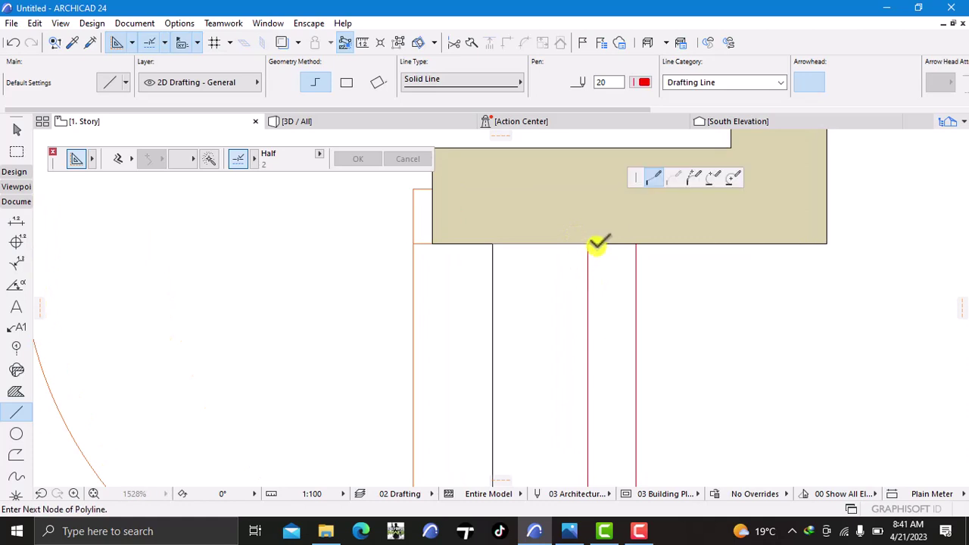
double_click(636, 244)
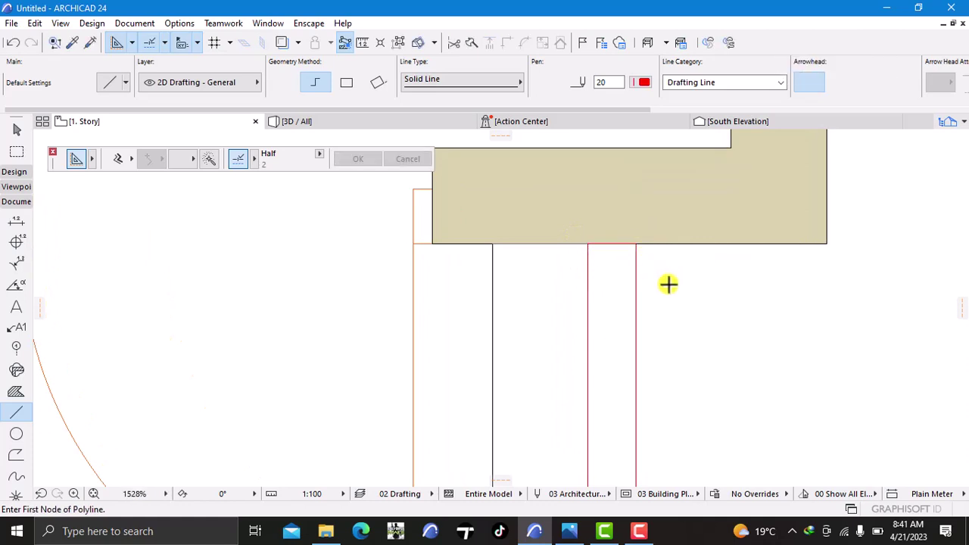
- Select the two red balcony outlines together with the short lines closing the strip at both wall ends
left_click(588, 258, "shift")
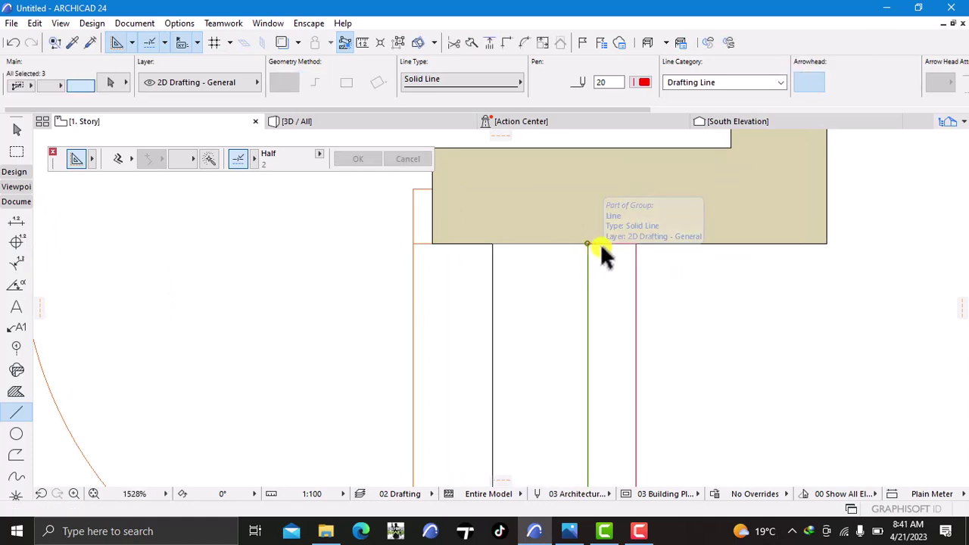
left_click(636, 274, "shift")
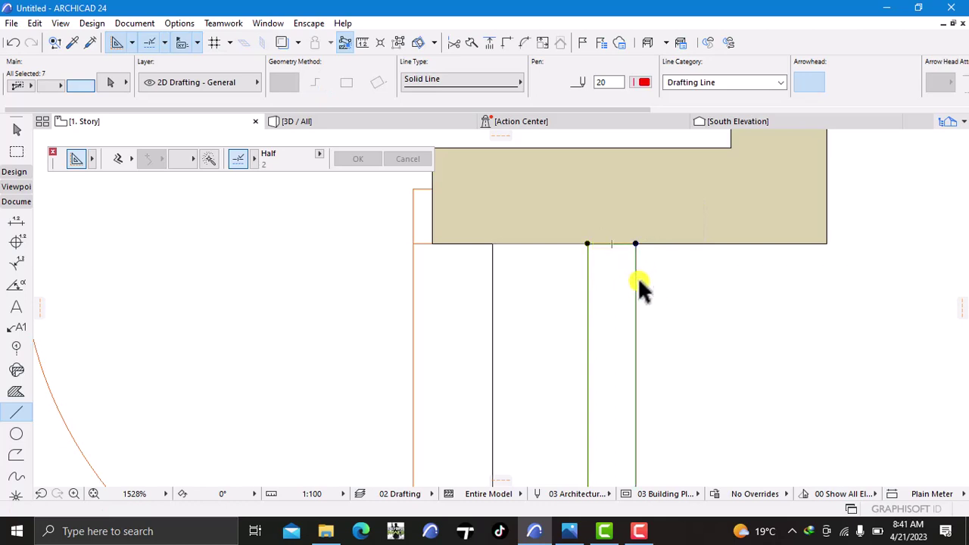
scroll(636, 295, "down", 8)
scroll(253, 253, "up", 10)
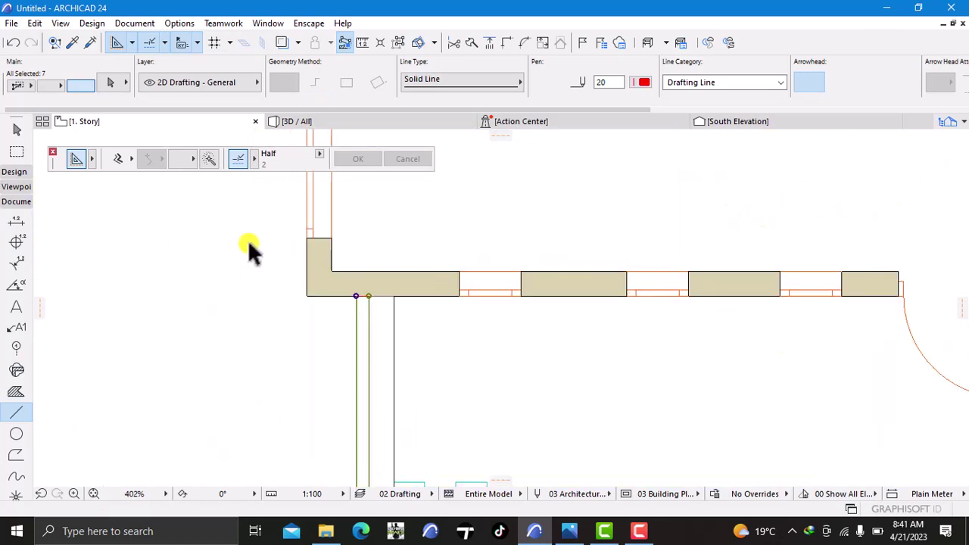
scroll(455, 341, "down", 7)
scroll(432, 330, "up", 1)
middle_click_drag(424, 318, 301, 178)
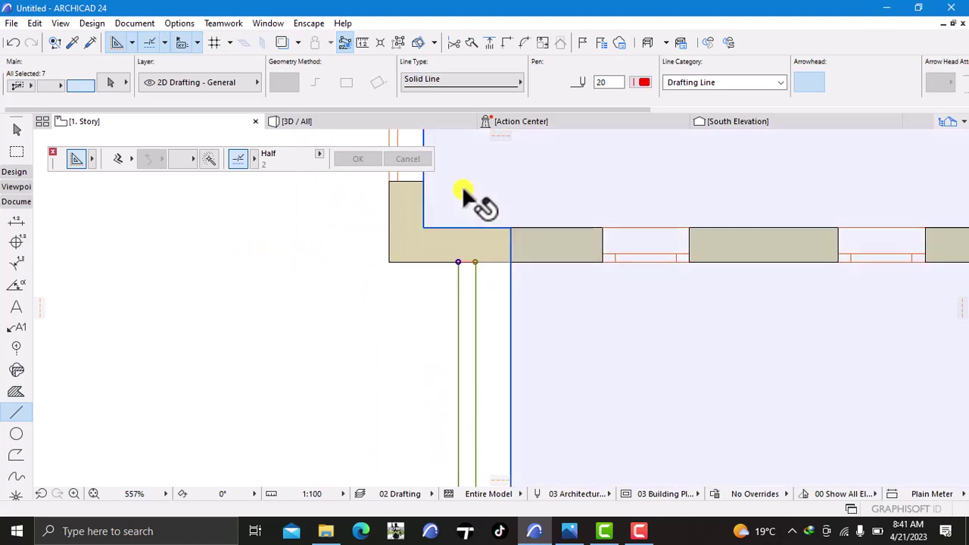
scroll(480, 235, "up", 5)
scroll(479, 265, "up", 1)
left_click(430, 355)
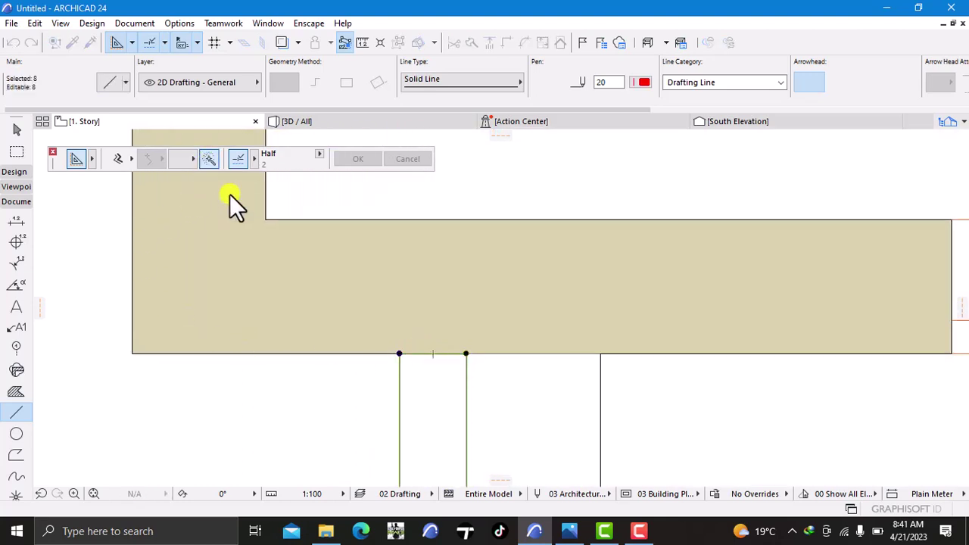
- Trace the closed strip between the two red balcony outlines with the Magic Wand
left_click(422, 397)
scroll(424, 398, "down", 6)
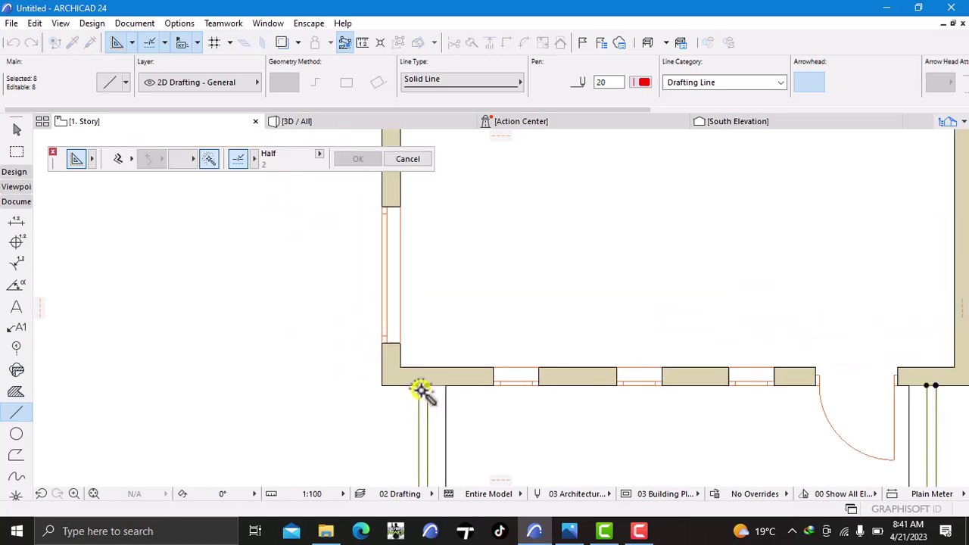
scroll(396, 401, "up", 2)
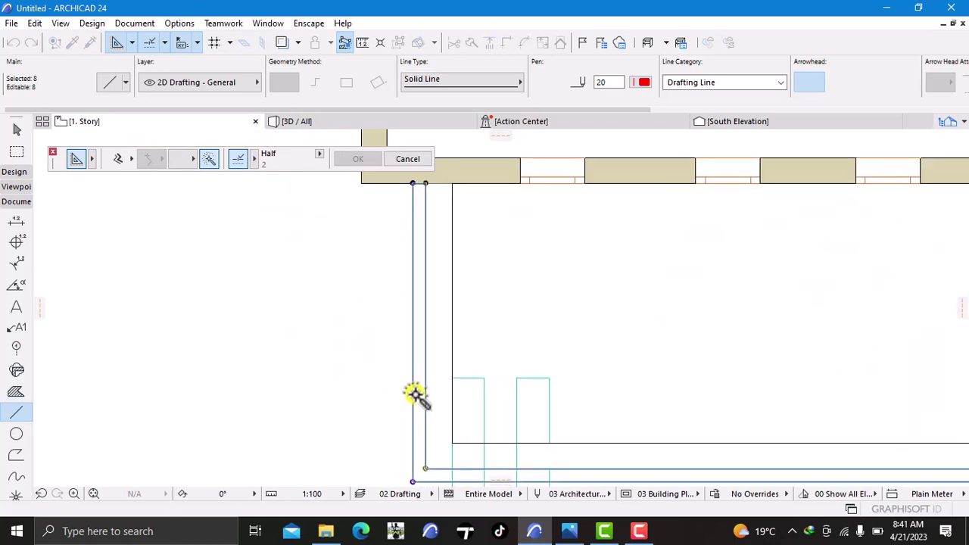
left_click(418, 392)
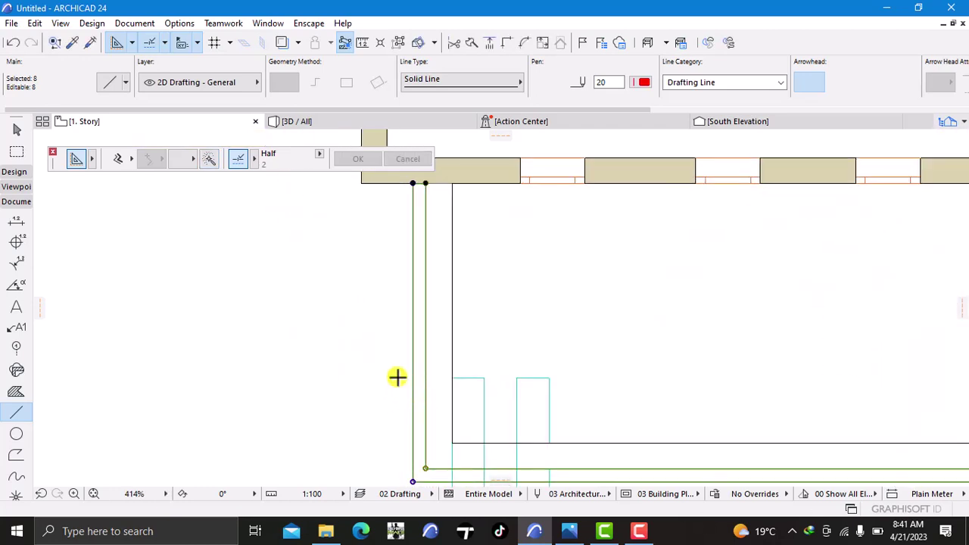
- Inspect the balcony facade in the 3D view from several sides for the slab band
left_click(338, 124)
left_click(393, 375)
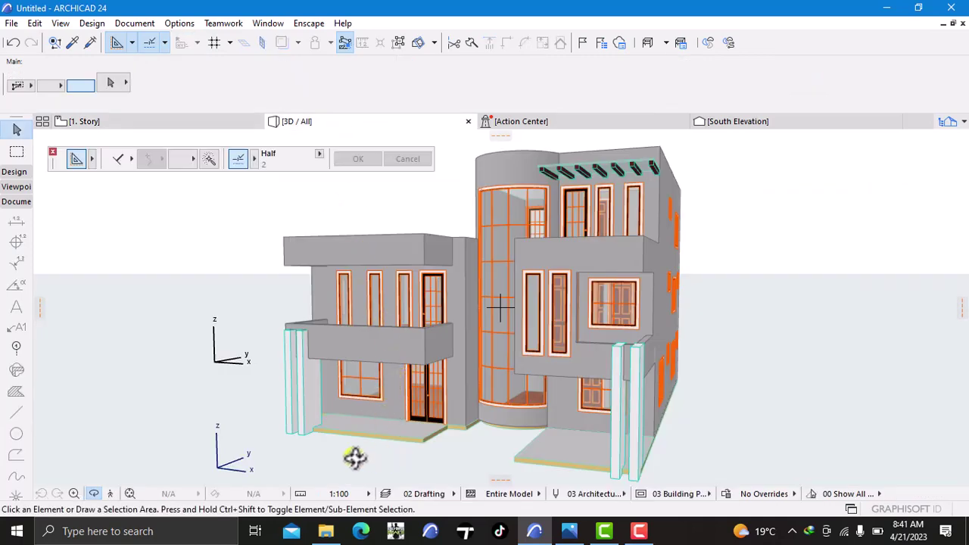
scroll(316, 426, "up", 3)
right_click(180, 384)
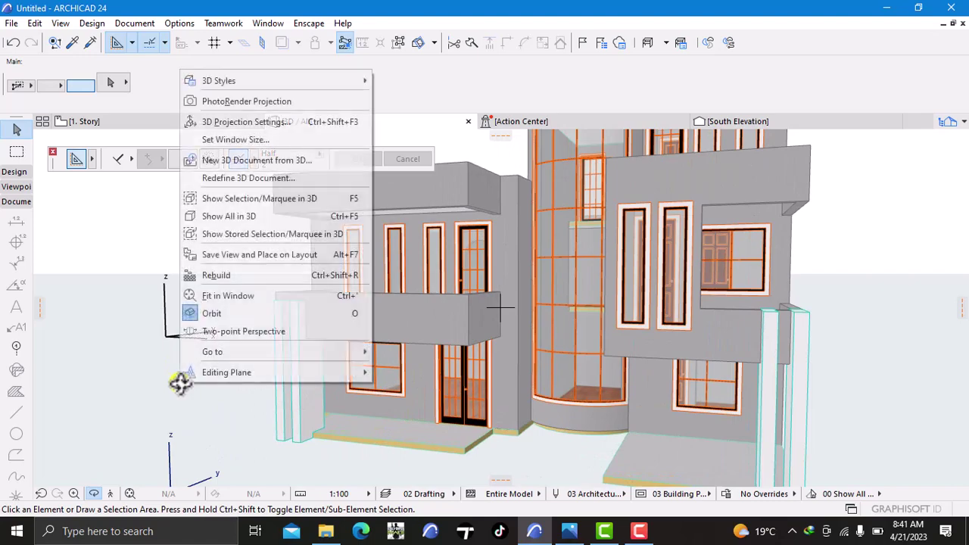
left_click(109, 386)
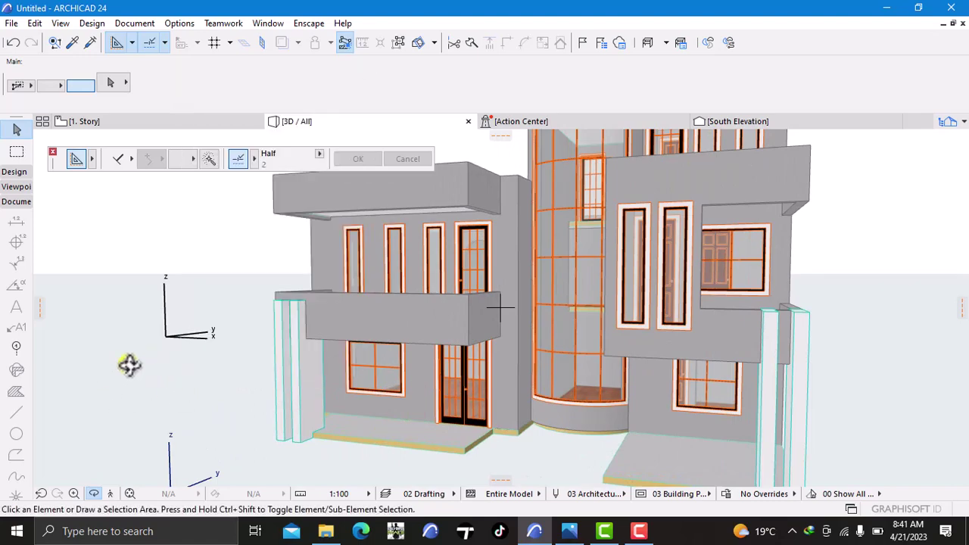
left_click_drag(130, 363, 381, 405)
scroll(368, 358, "down", 4)
- Return to the 1. Story plan and clear the selection of the red balcony outline lines
left_click(160, 118)
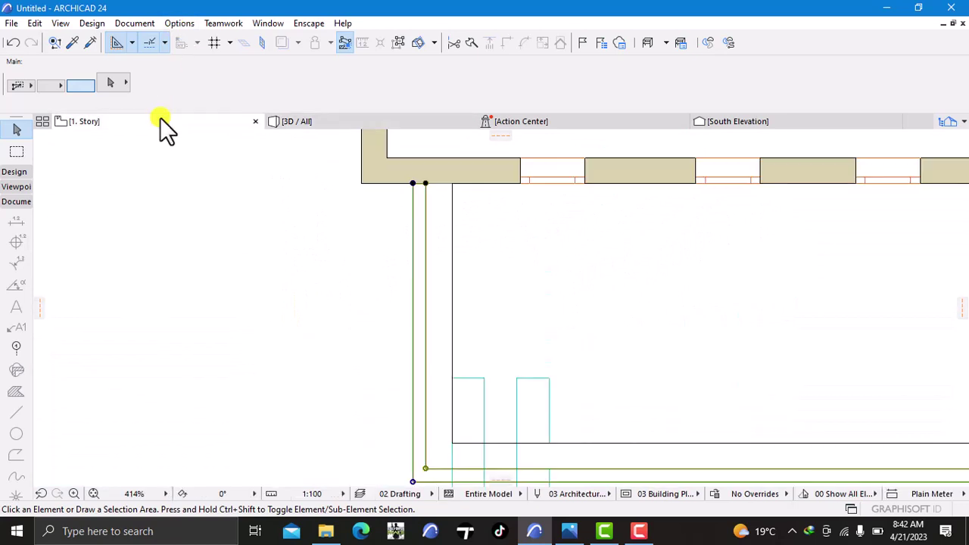
left_click(364, 296)
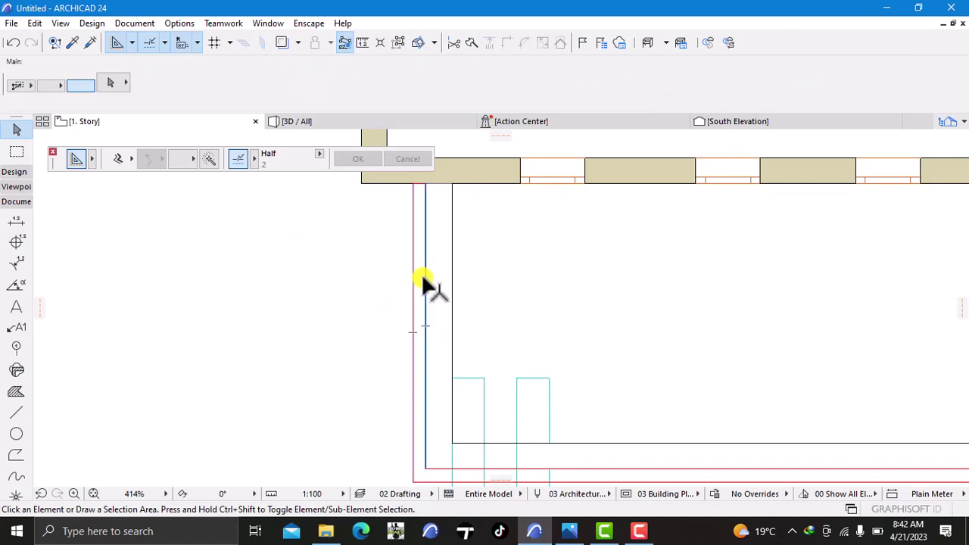
left_click(425, 292)
scroll(454, 378, "down", 5)
scroll(455, 378, "down", 2)
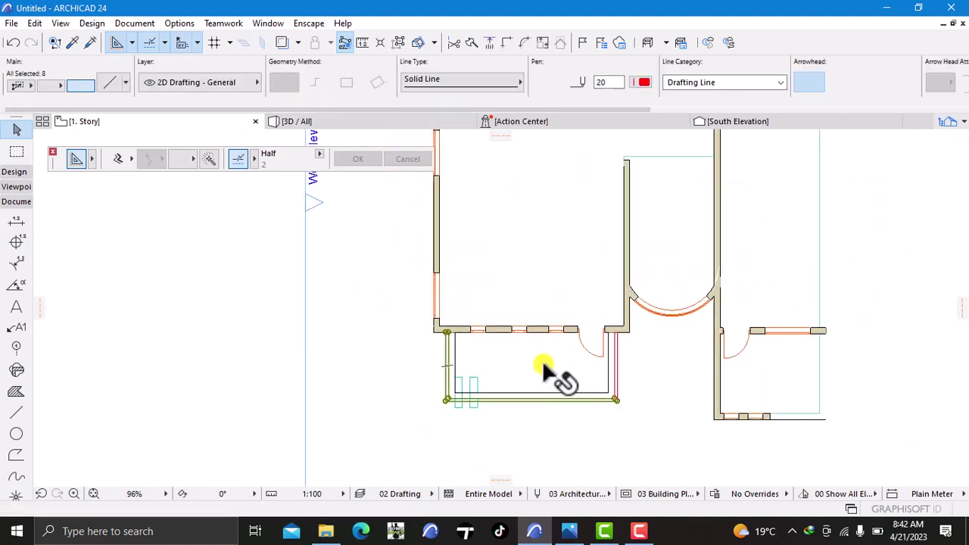
key("Escape")
- Create a slab with the current glossy white default settings in the closed strip around the balcony using the Magic Wand
left_click(10, 171)
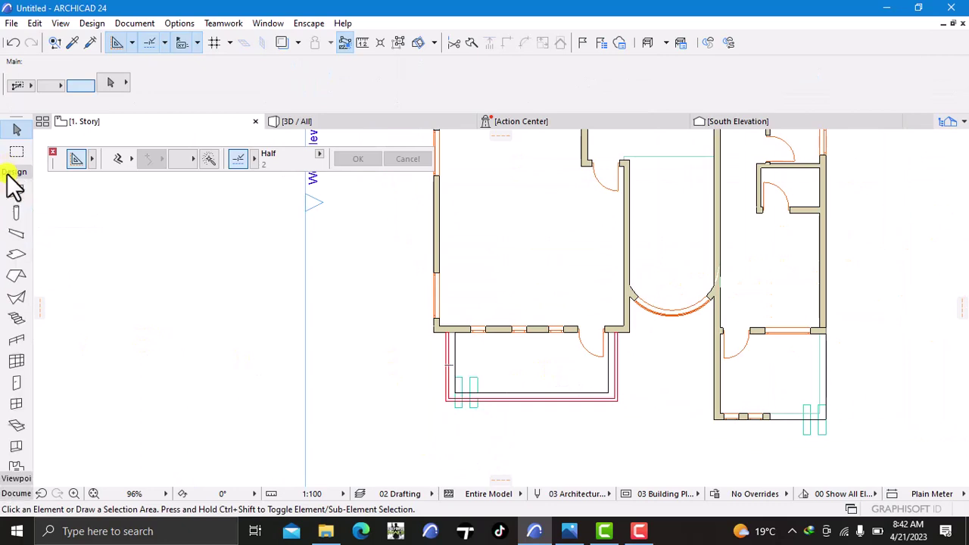
double_click(16, 254)
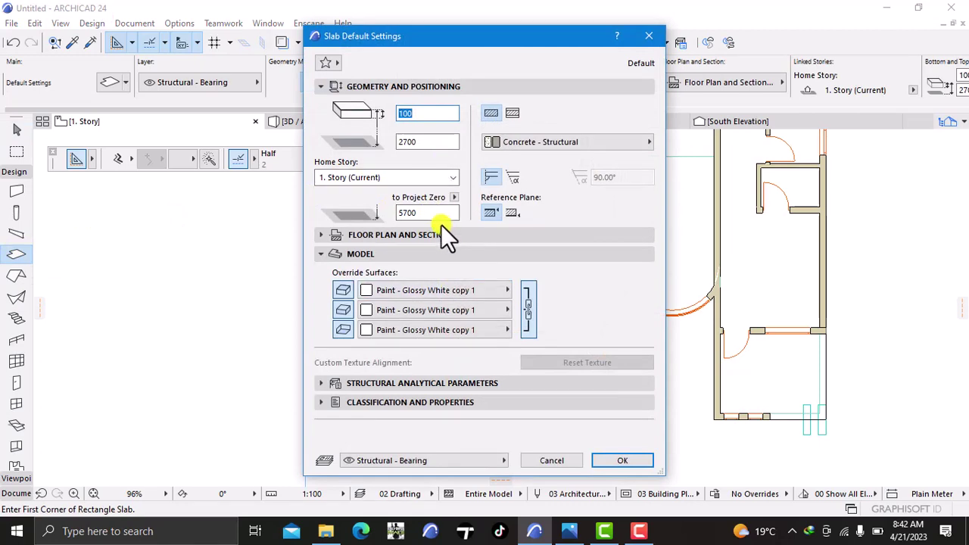
left_click(620, 460)
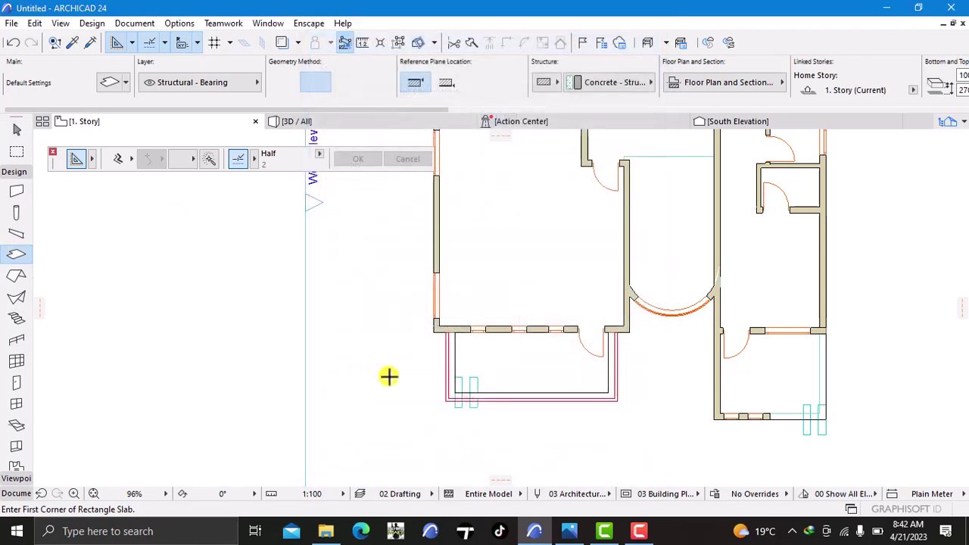
scroll(389, 376, "up", 6)
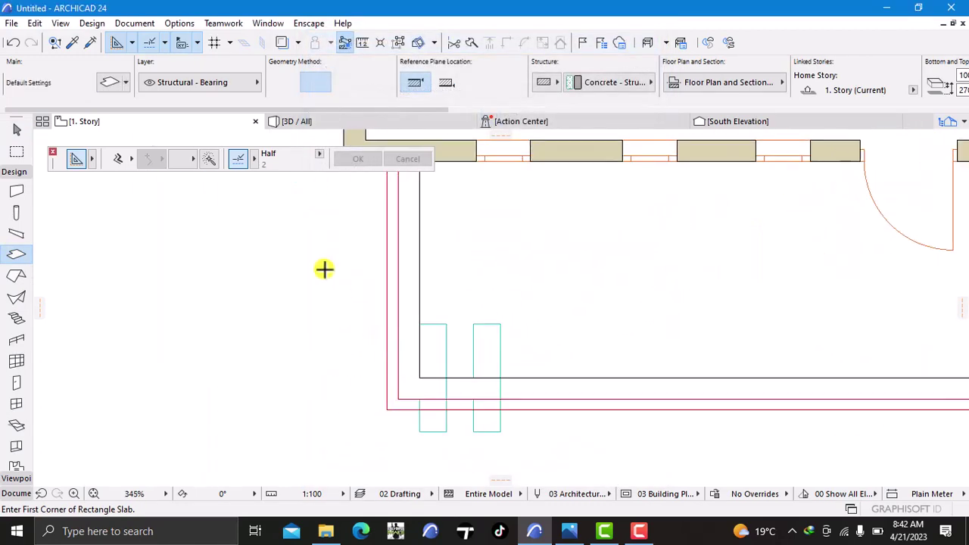
left_click(210, 159)
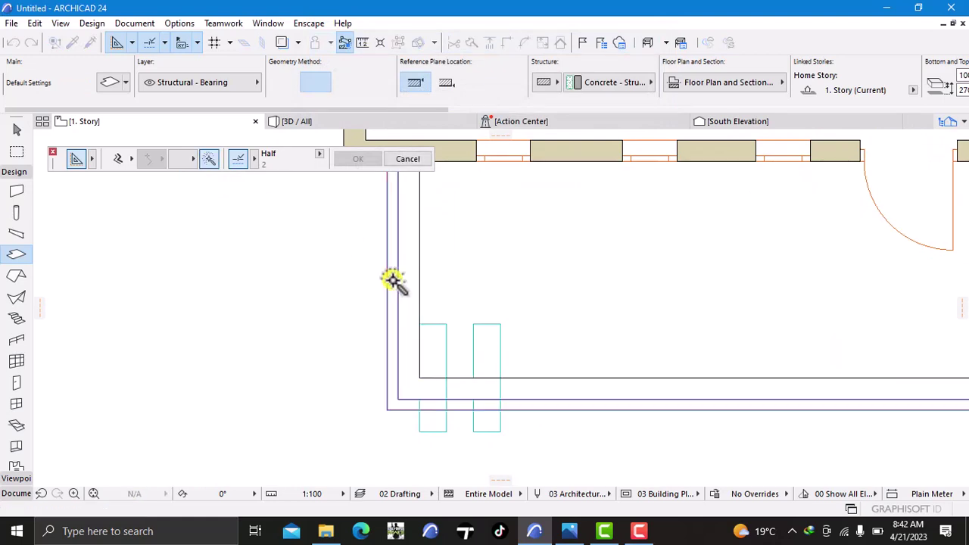
left_click(391, 278)
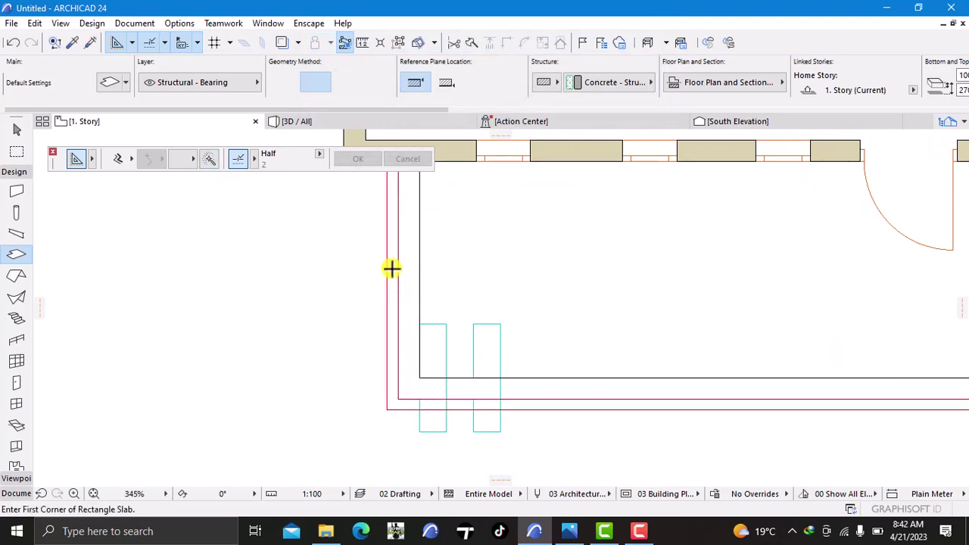
- Inspect the new white slab band above the first-storey windows in the 3D view
left_click(321, 122)
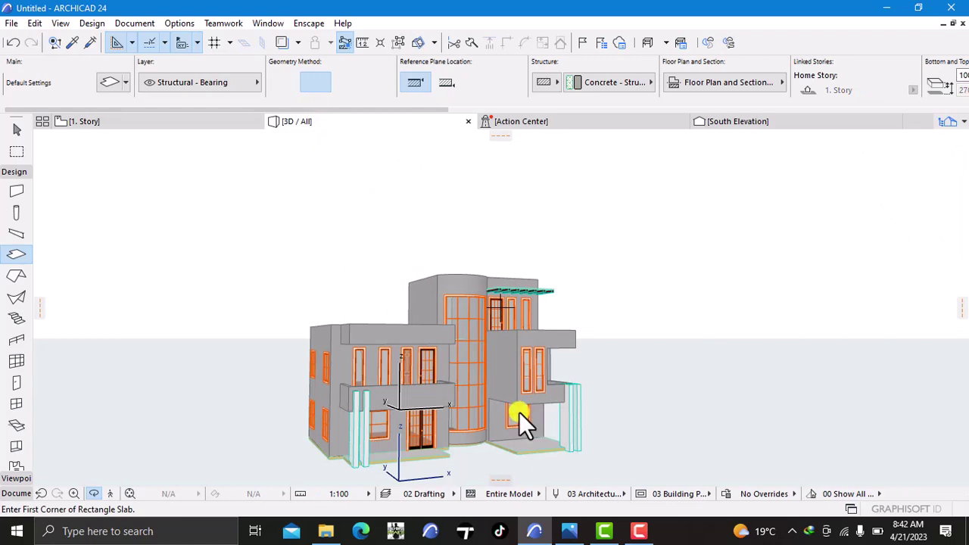
scroll(436, 377, "up", 4)
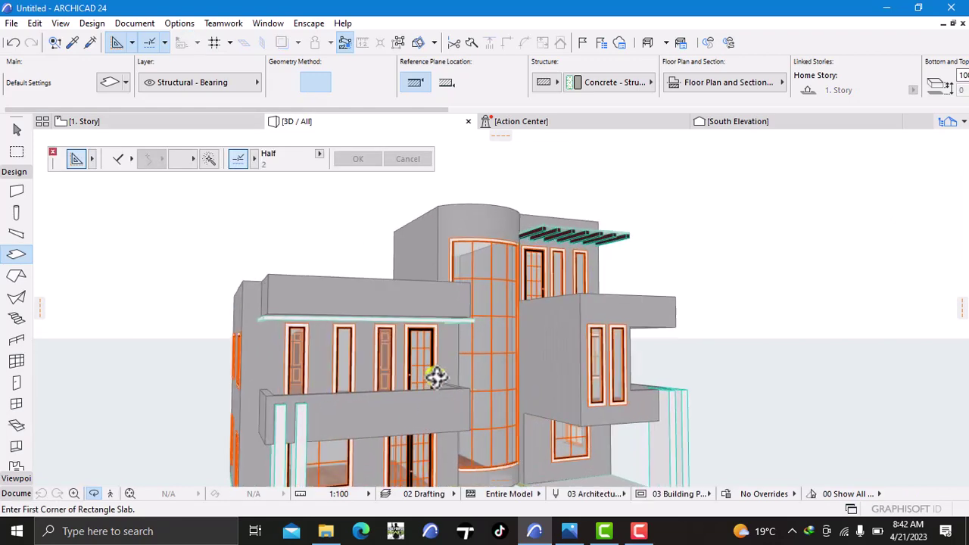
middle_click_drag(435, 377, 390, 407)
scroll(414, 463, "down", 1)
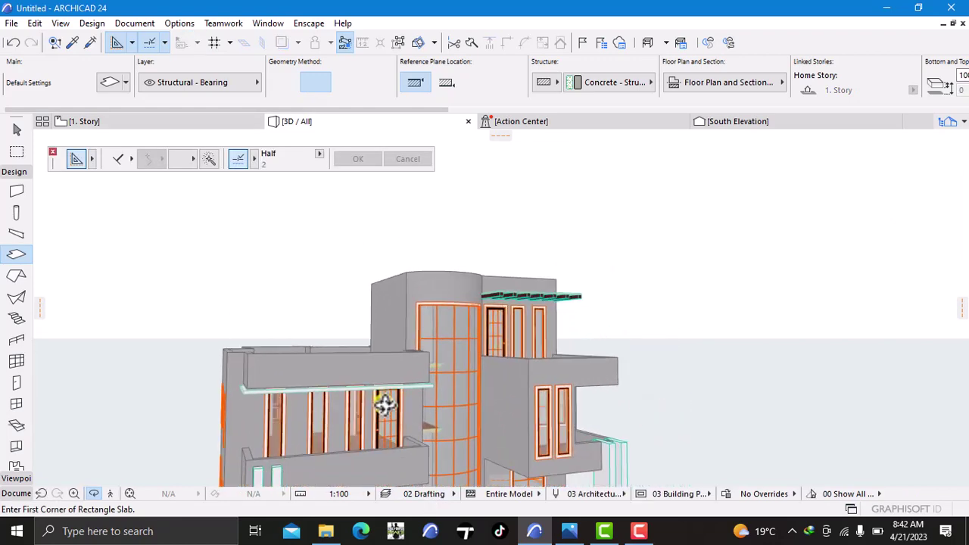
- Move the white slab band above the first-storey windows up by 300 in the South Elevation
left_click(740, 122)
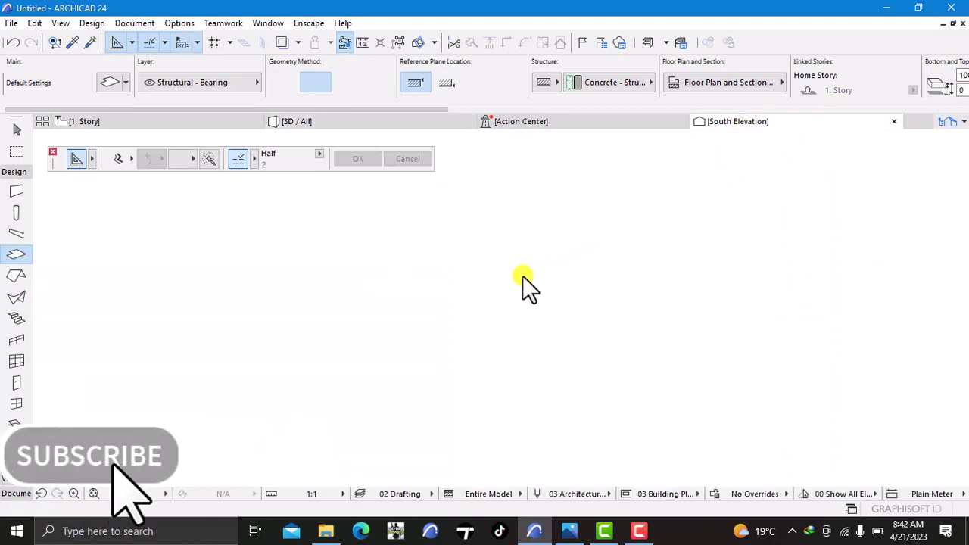
scroll(522, 275, "down", 2)
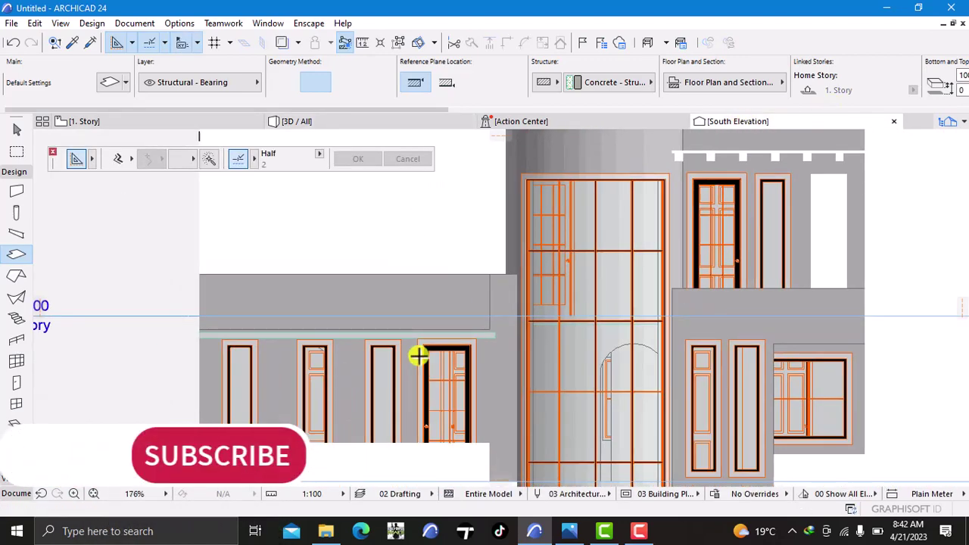
scroll(418, 354, "up", 2)
middle_click_drag(418, 355, 517, 325)
left_click(520, 326, "shift")
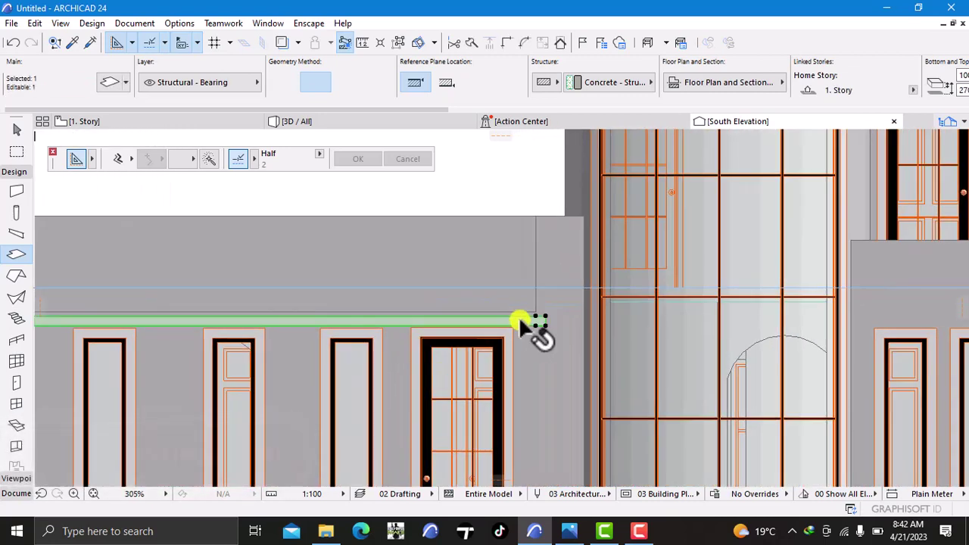
scroll(523, 324, "up", 3)
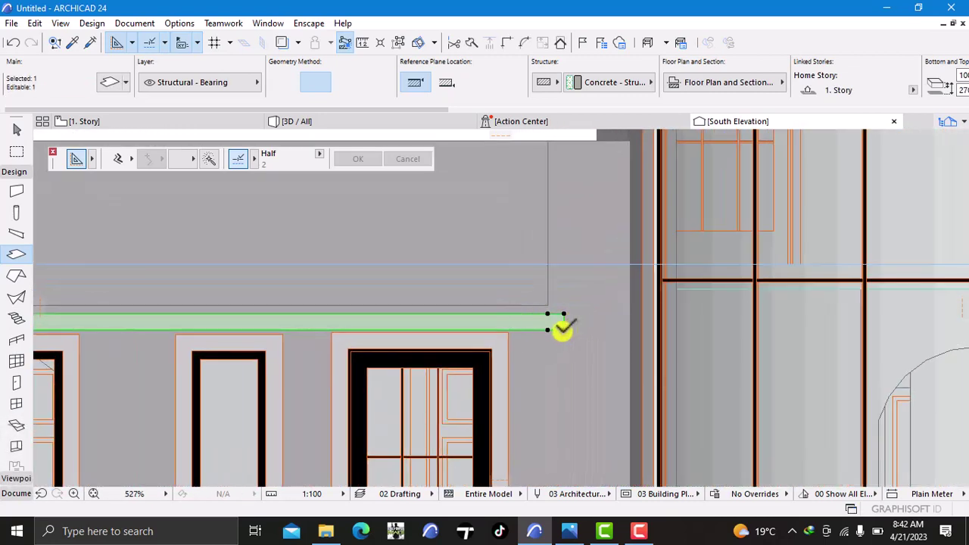
left_click(562, 329)
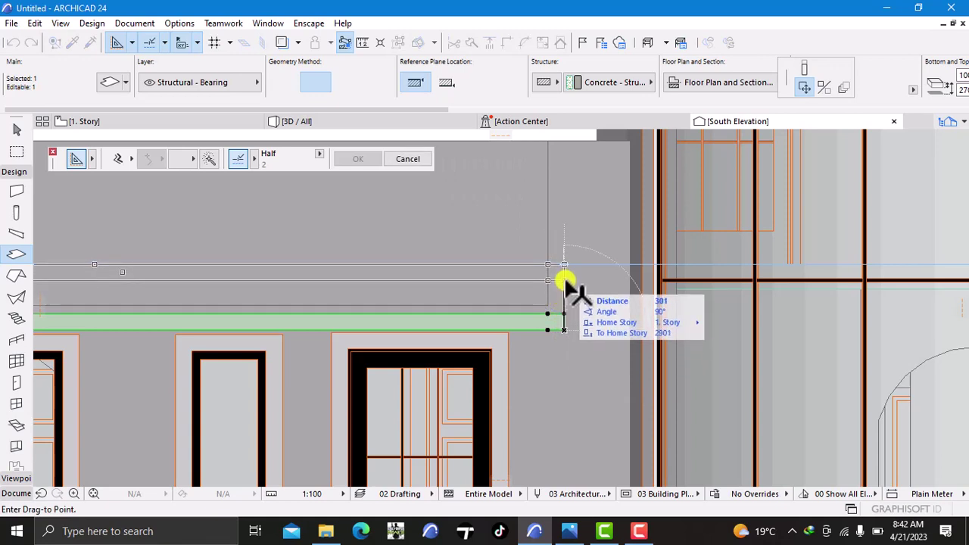
type("3")
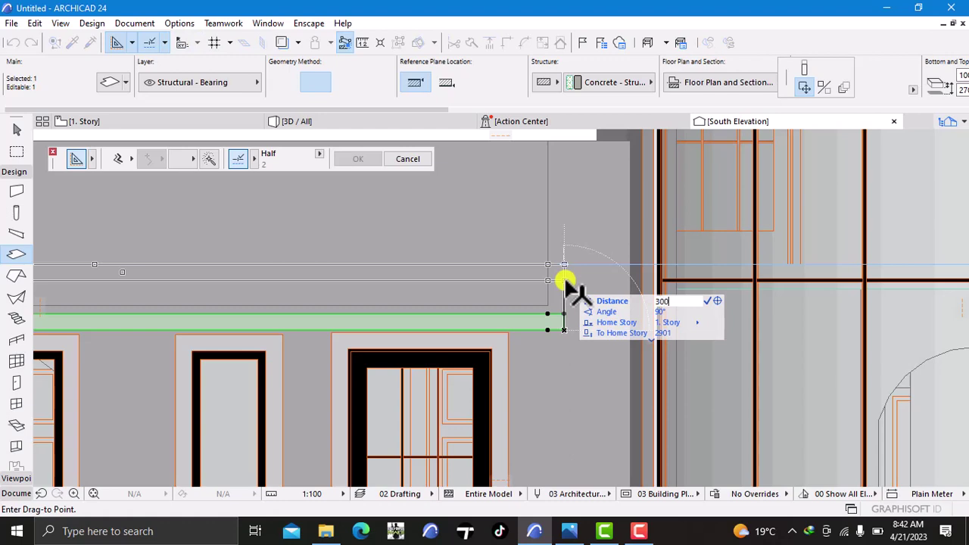
key("Return")
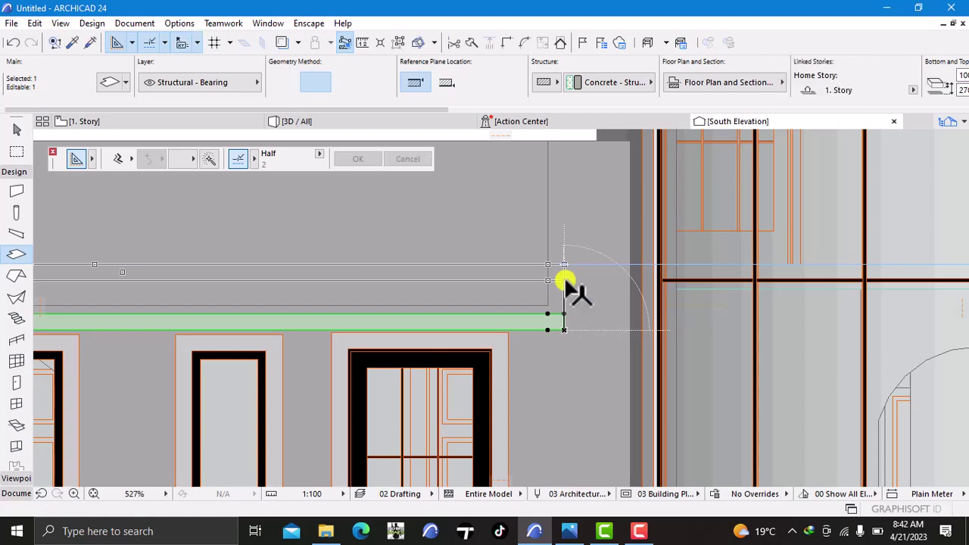
key("Escape")
- Examine the raised slab band's position against the parapet in the South Elevation and the 3D view
scroll(554, 309, "down", 5)
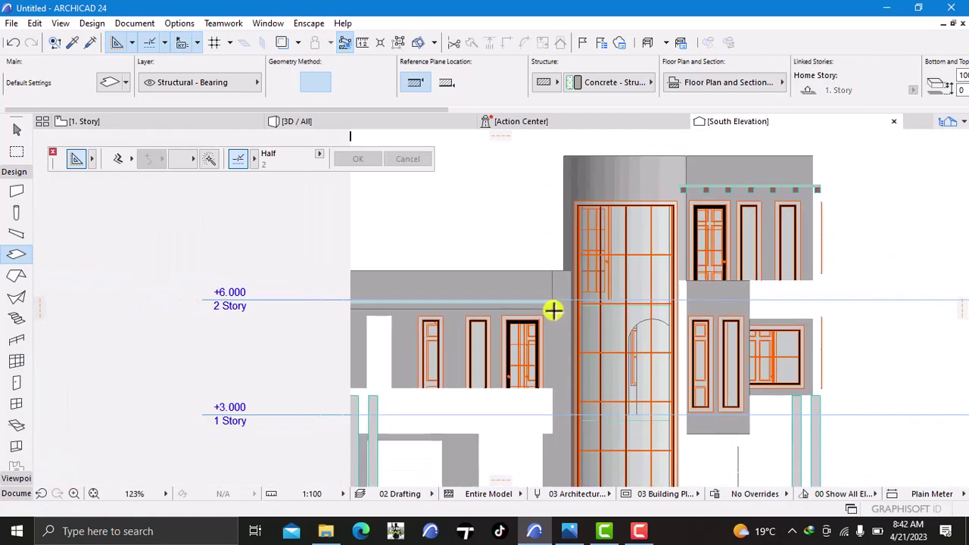
scroll(352, 290, "up", 7)
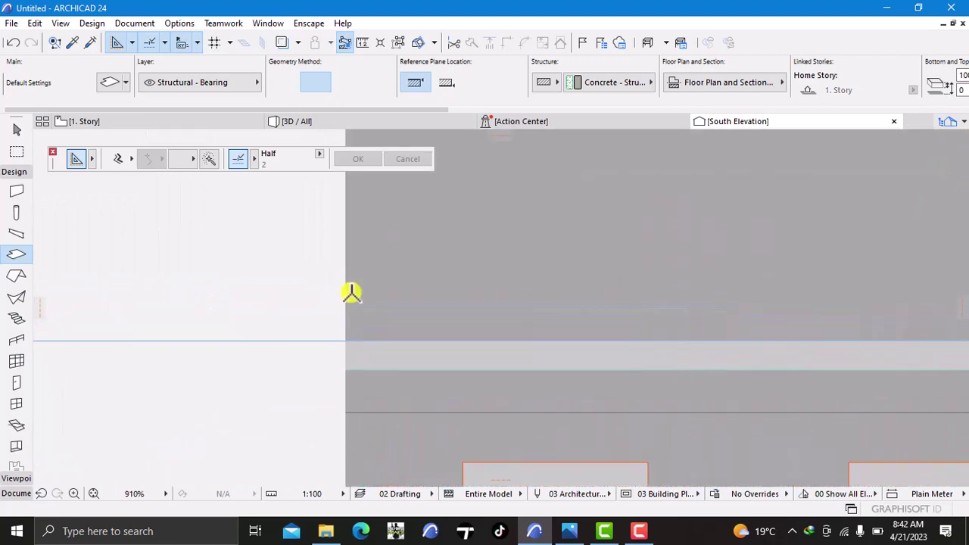
scroll(353, 296, "down", 3)
left_click(349, 120)
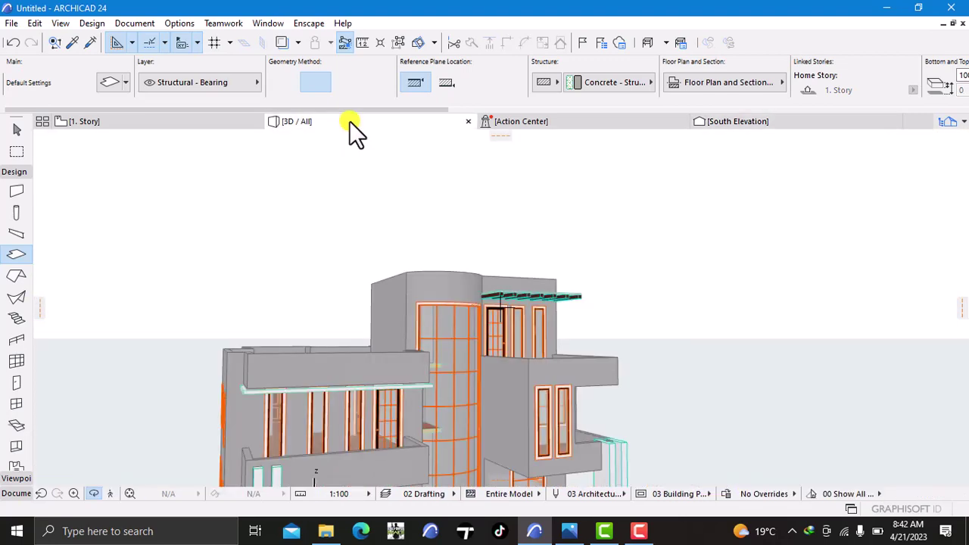
right_click(147, 374)
left_click(120, 386)
left_click_drag(119, 385, 391, 188)
- Copy the white slab band above the first-storey windows straight up by 500 in the South Elevation
left_click(735, 129)
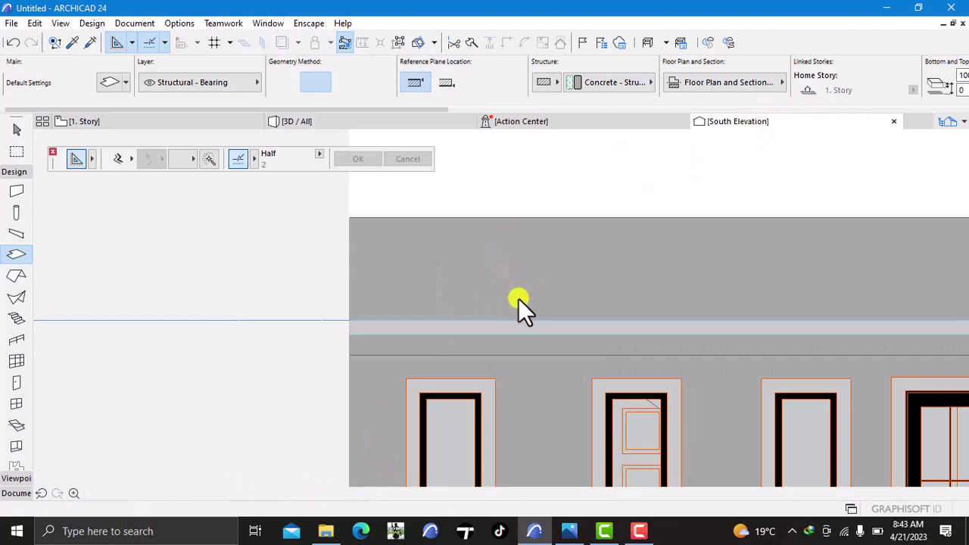
scroll(641, 318, "down", 5)
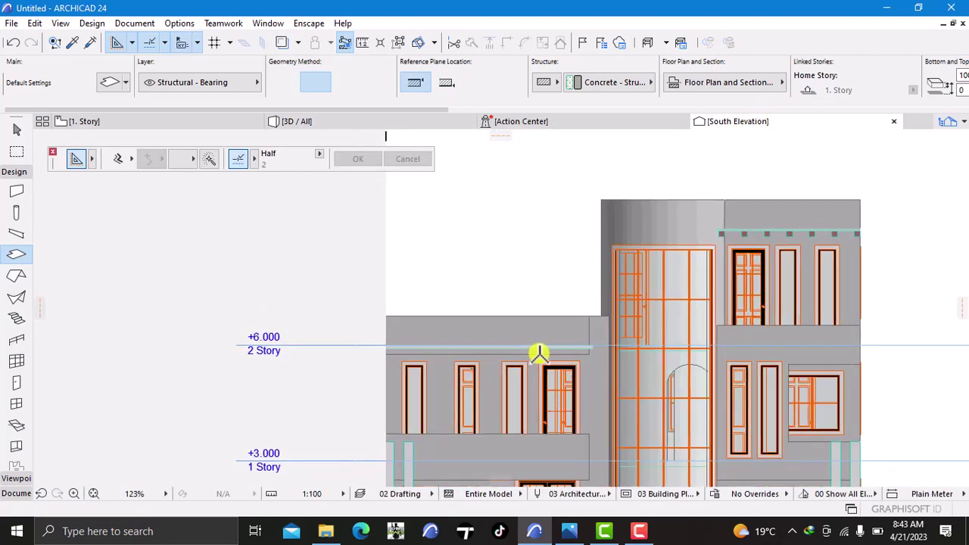
scroll(657, 327, "up", 4)
left_click(662, 333)
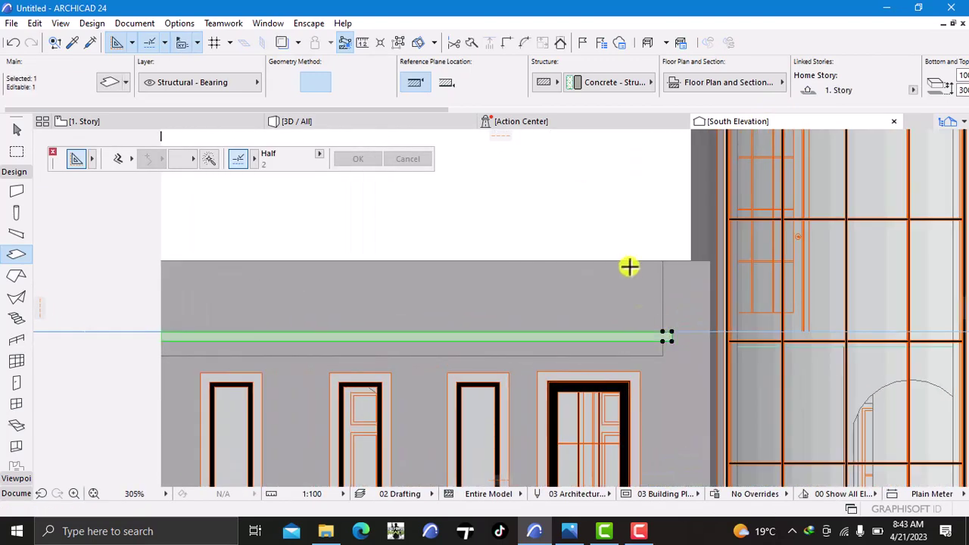
right_click(619, 203)
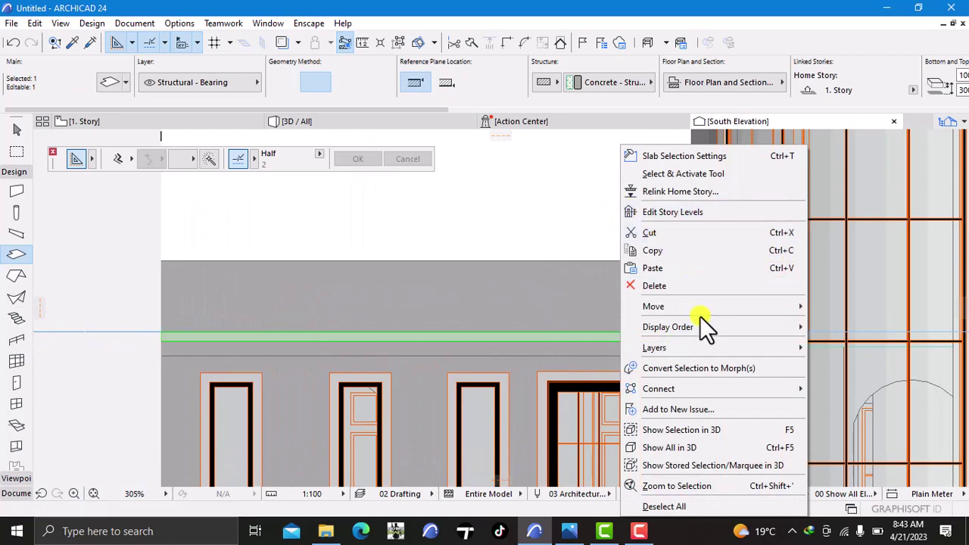
mouse_move(700, 306)
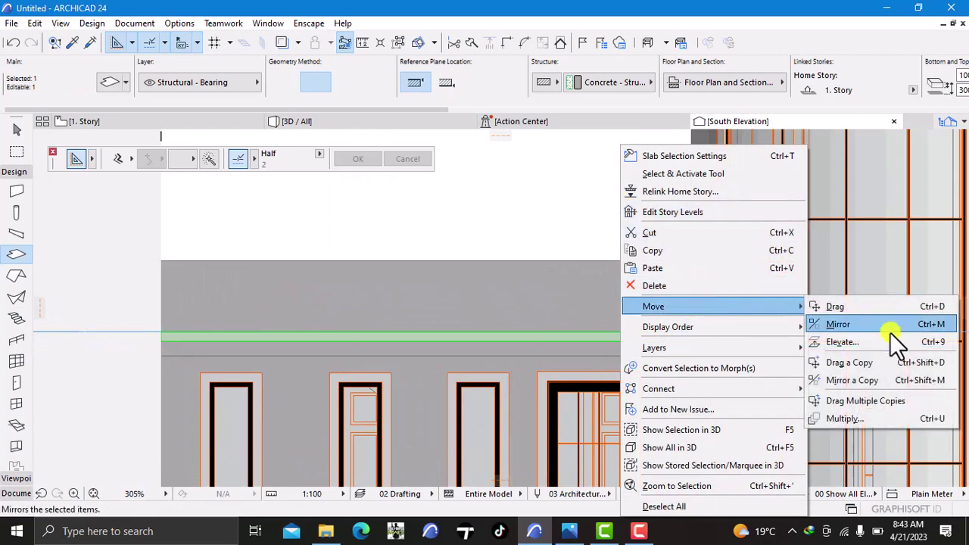
left_click(862, 368)
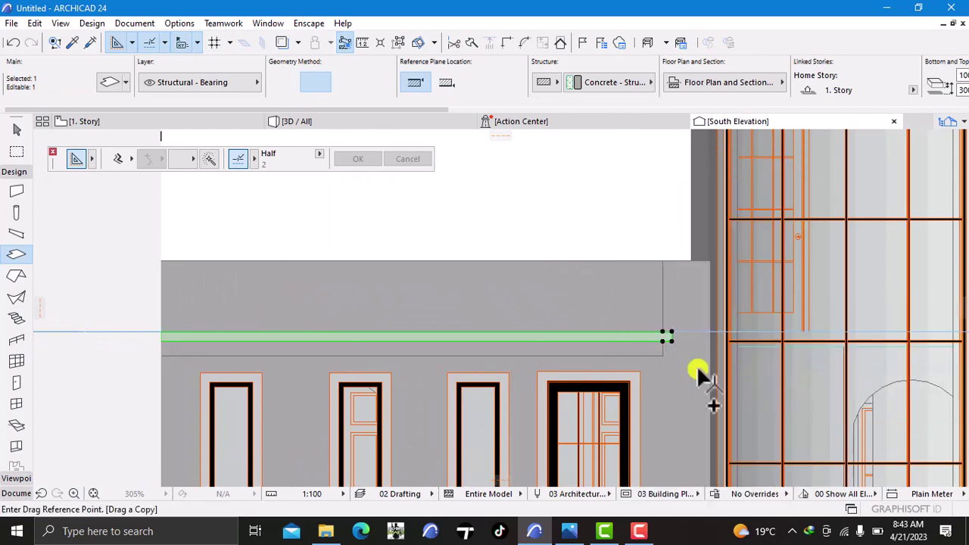
left_click(669, 338)
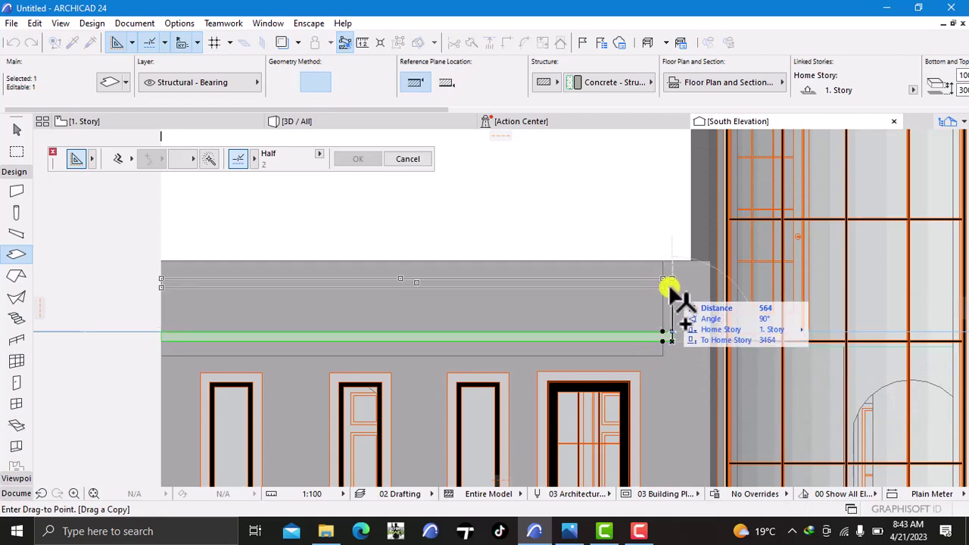
type("500")
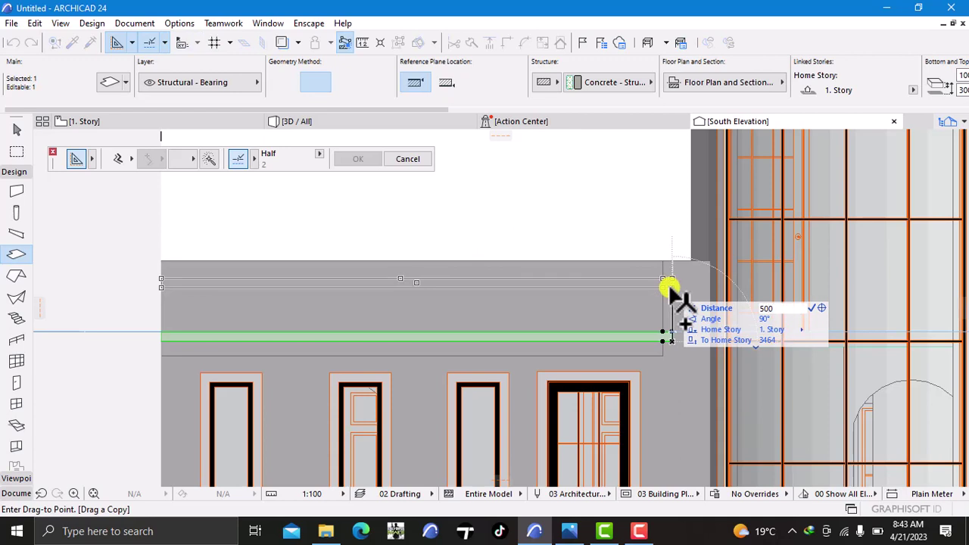
key("Return")
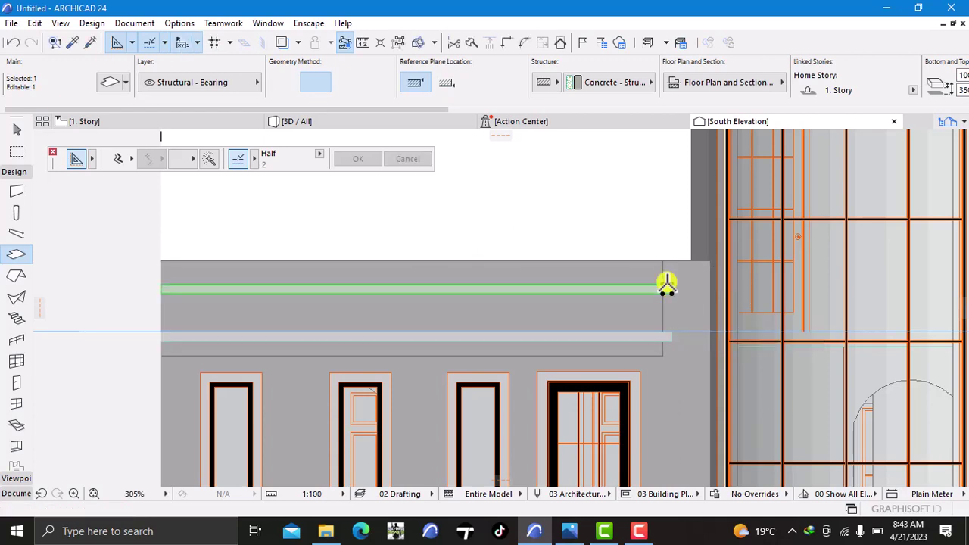
- Move the copied upper slab band up by a further 200 toward the parapet's top edge
scroll(678, 303, "up", 5)
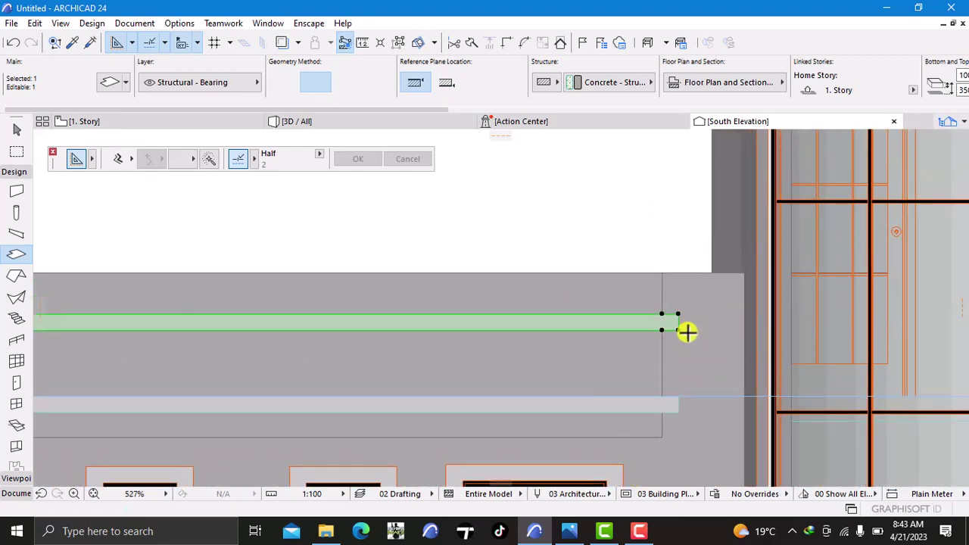
left_click(675, 329)
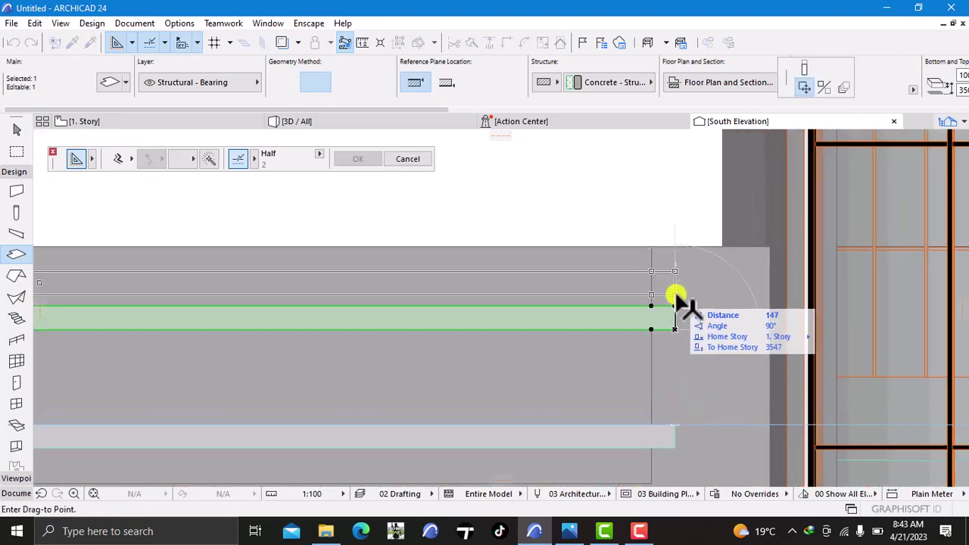
type("2")
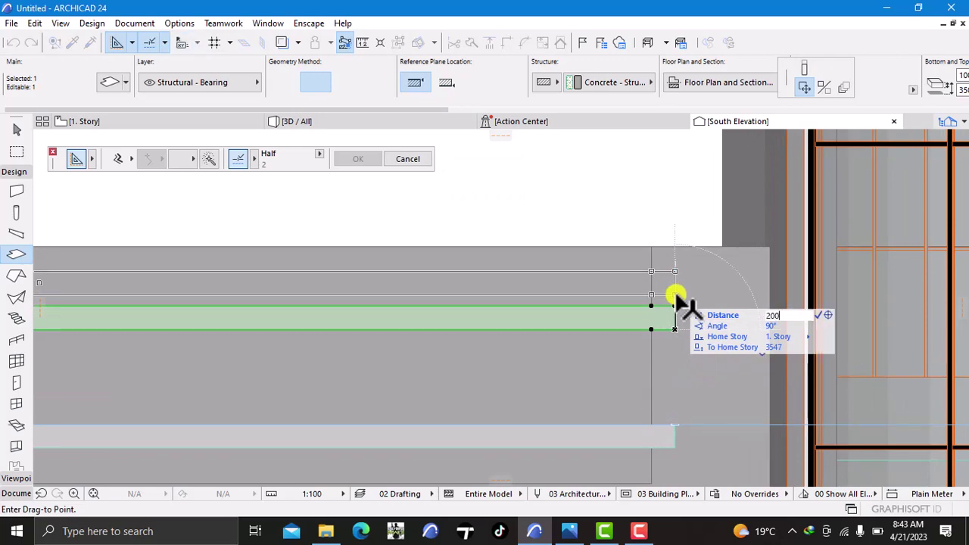
type("00")
key("Return")
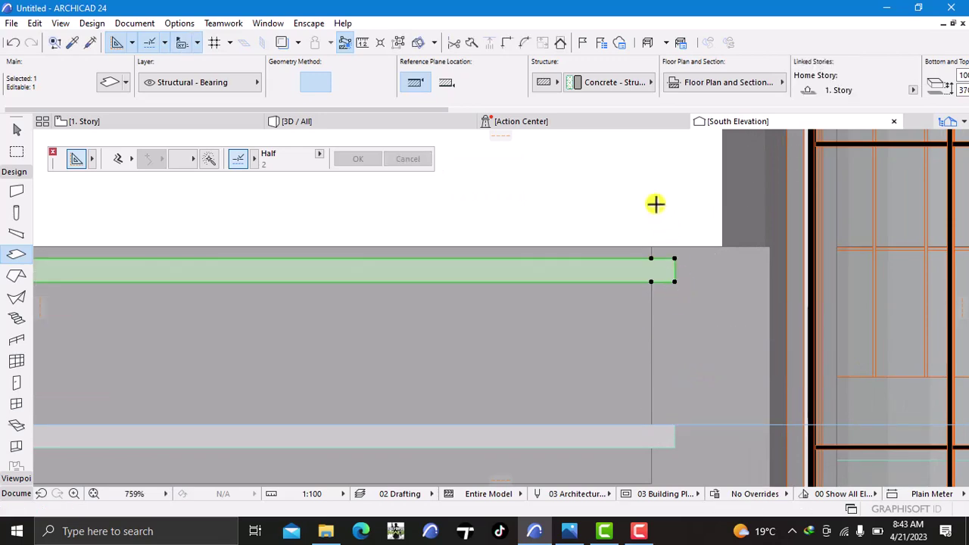
key("Escape")
- Inspect the two white slab bands around the upper parapet from several angles in the 3D view
scroll(662, 242, "down", 5)
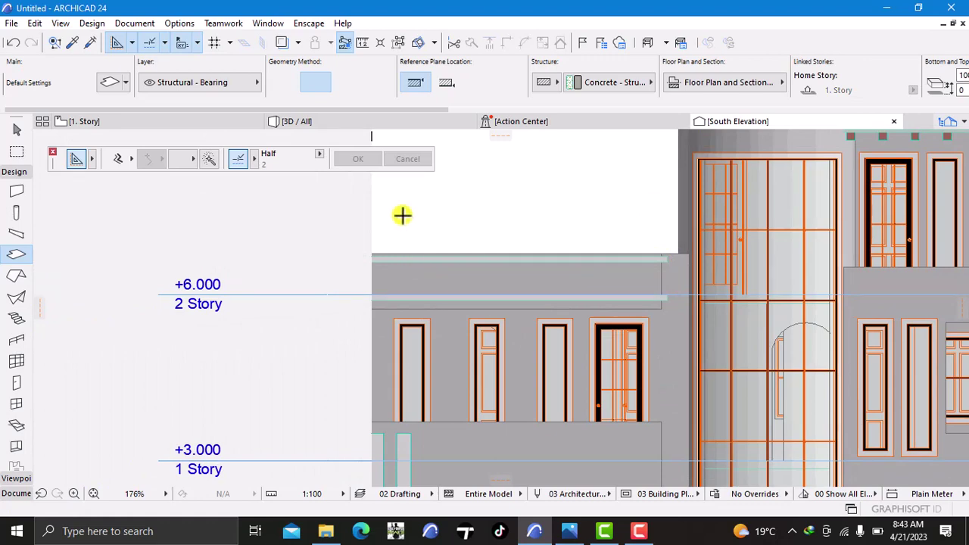
left_click(367, 121)
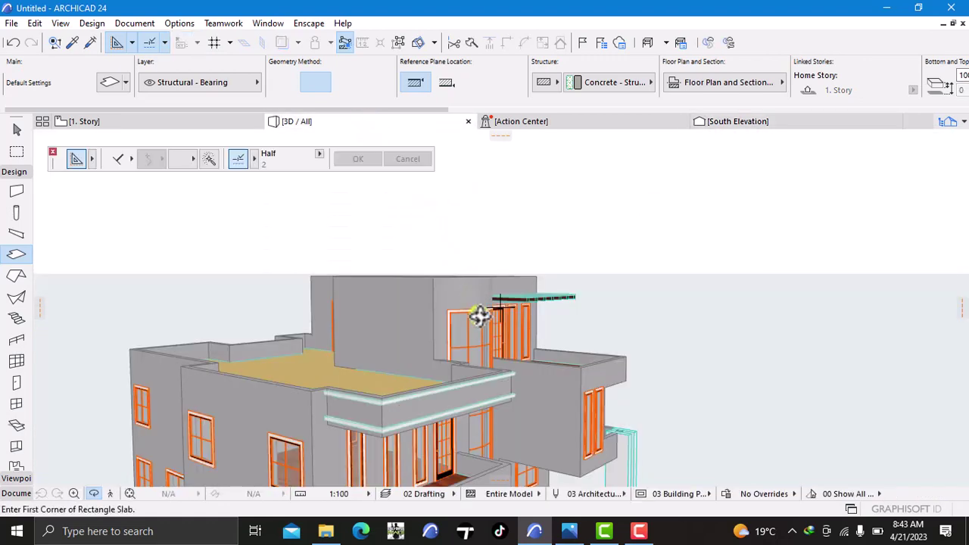
scroll(464, 342, "up", 6)
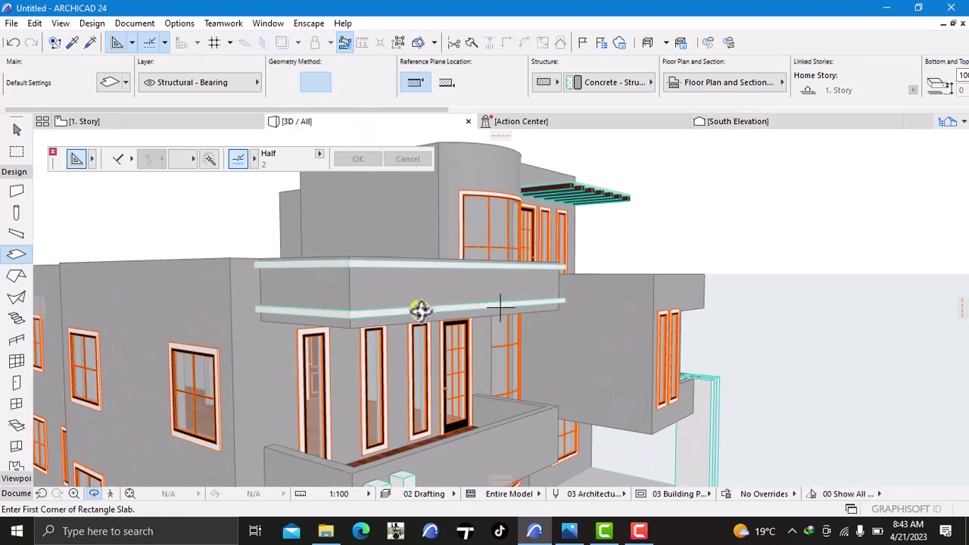
right_click(851, 263)
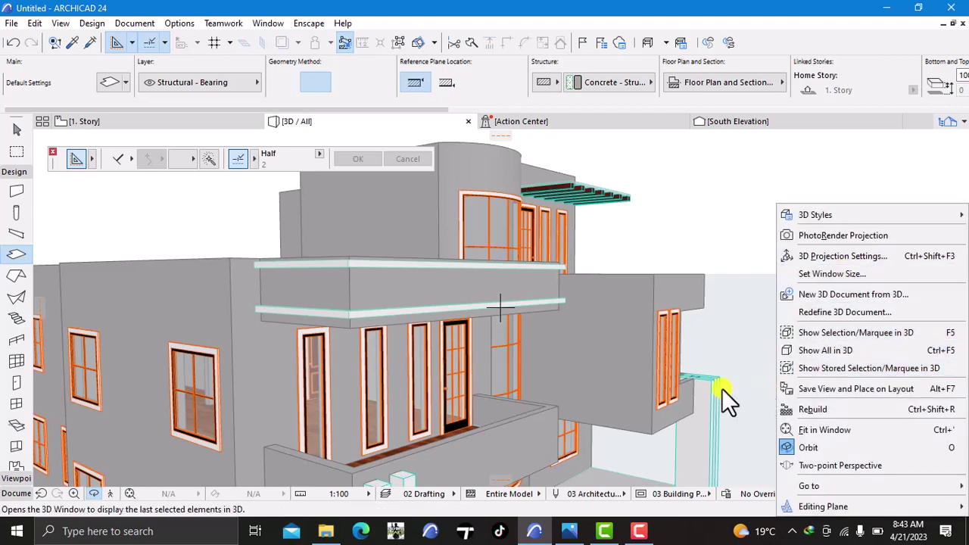
left_click(742, 335)
middle_click_drag(742, 334, 286, 369, "shift")
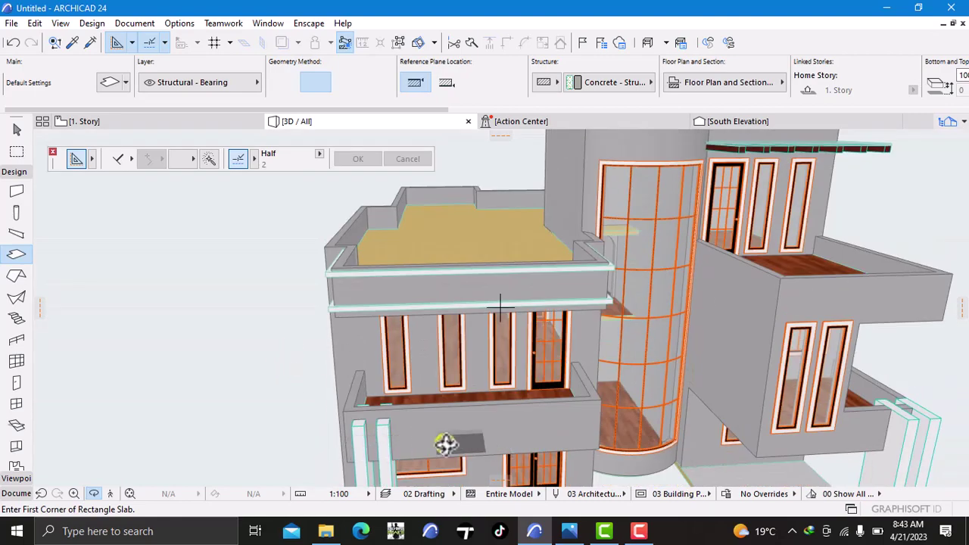
left_click_drag(438, 440, 439, 432)
middle_click_drag(439, 432, 543, 361)
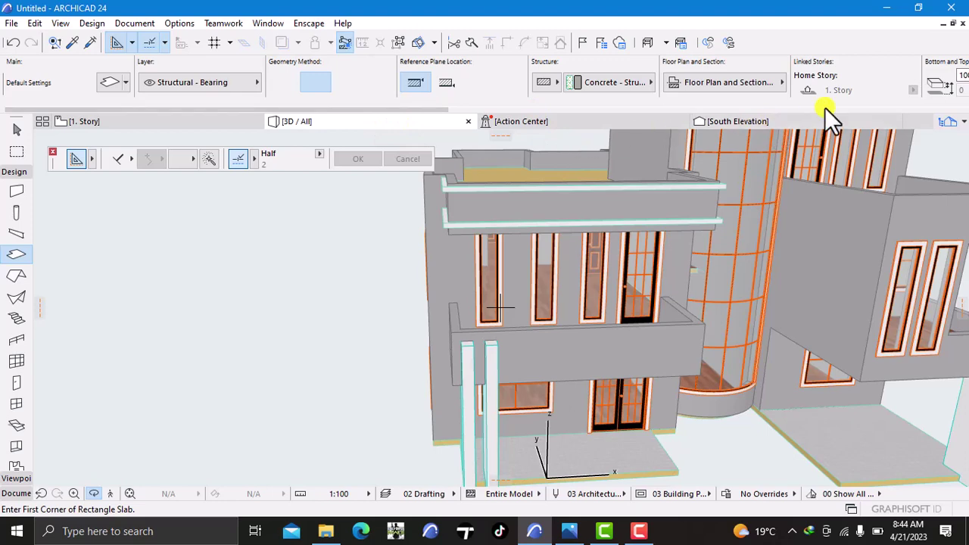
- Copy the lower white slab band down onto the first-storey balcony parapet in the South Elevation
left_click(795, 121)
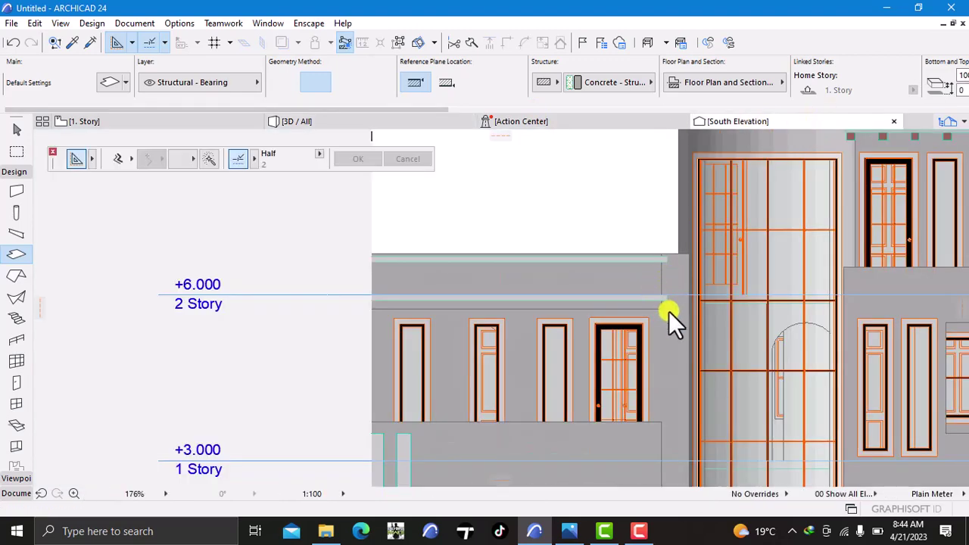
scroll(662, 256, "up", 2)
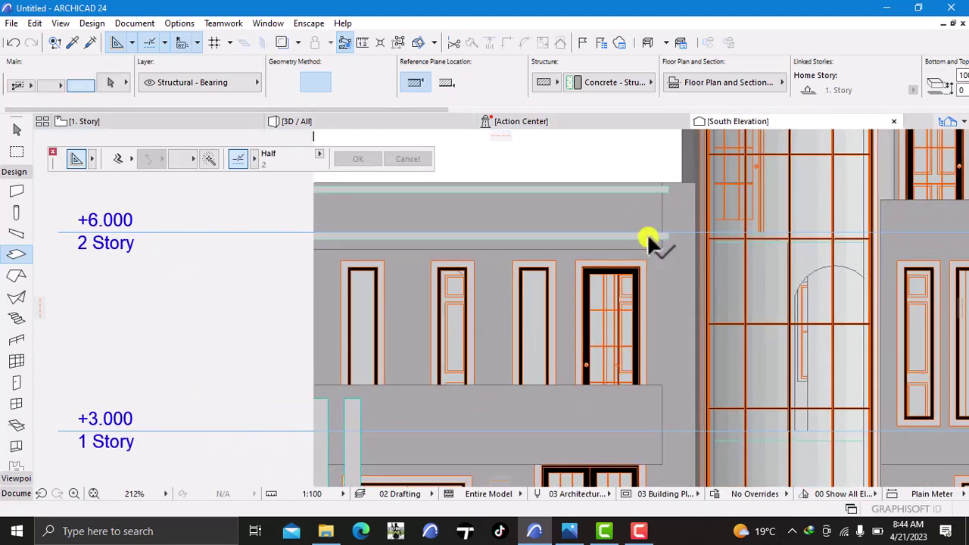
left_click(648, 233, "shift")
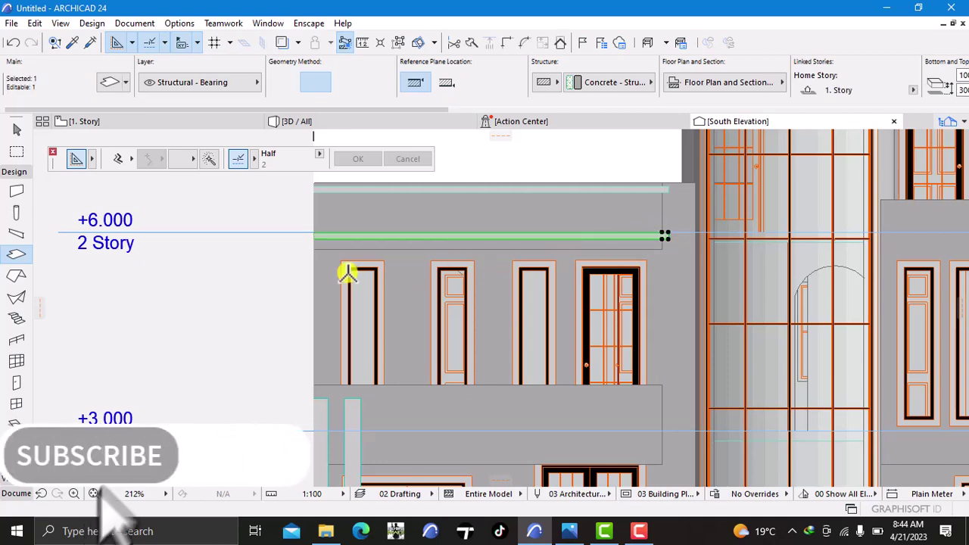
right_click(295, 277)
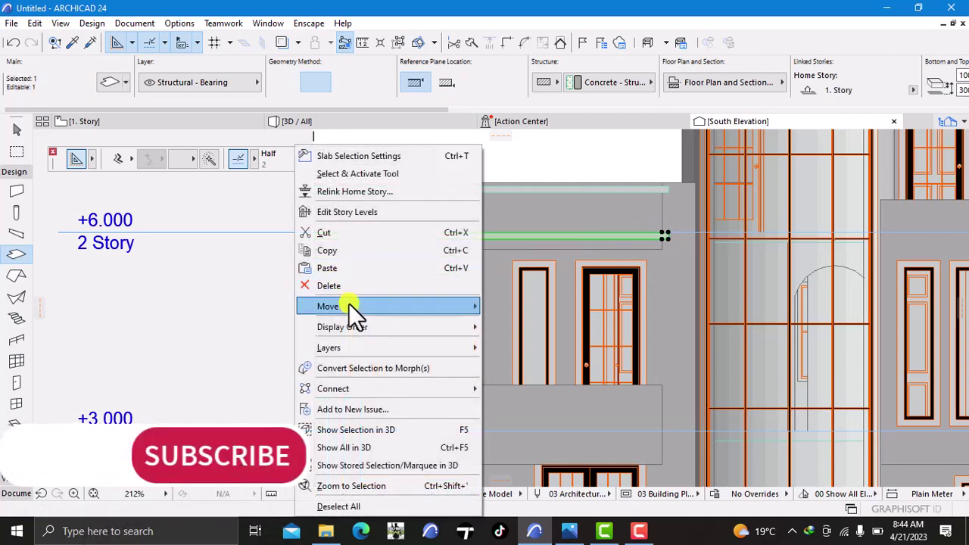
mouse_move(351, 307)
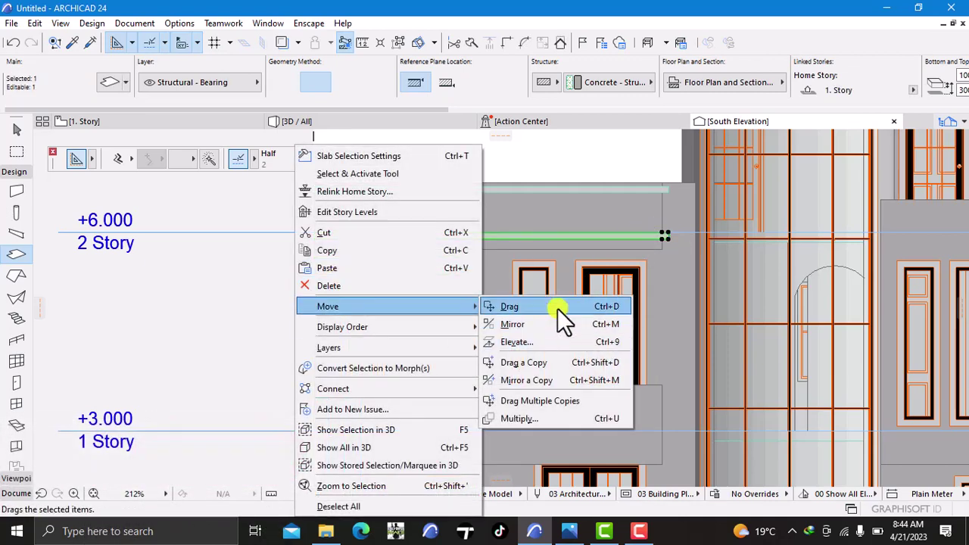
left_click(560, 363)
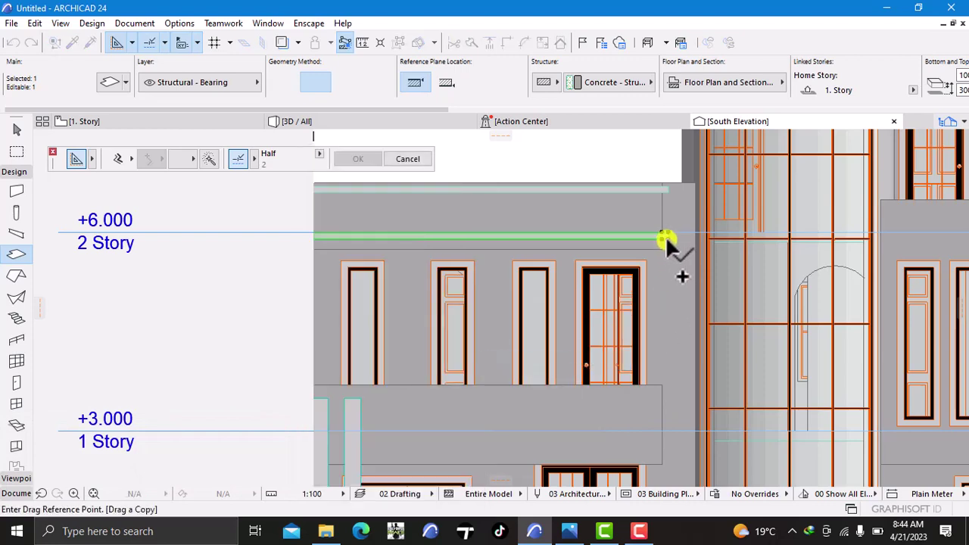
left_click(665, 237)
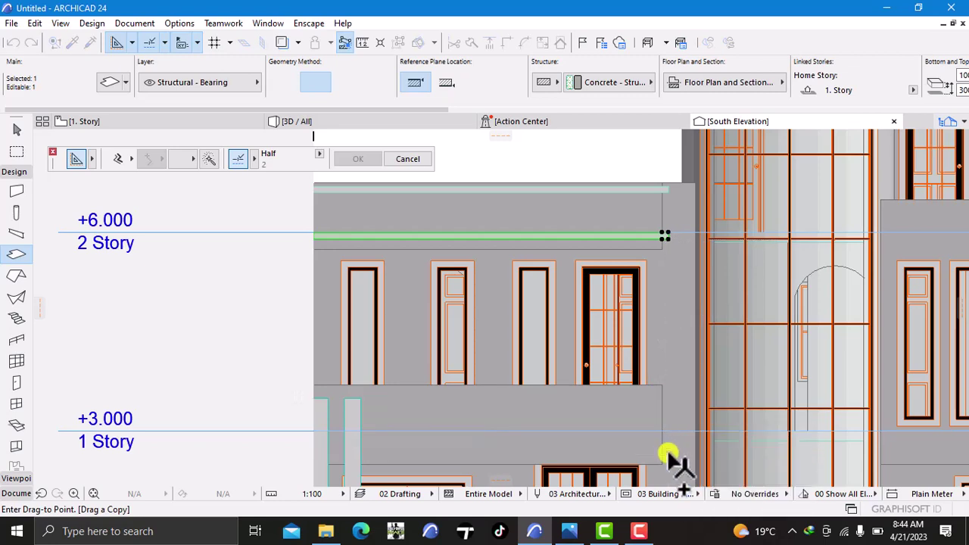
middle_click_drag(675, 462, 685, 306)
scroll(685, 310, "up", 2)
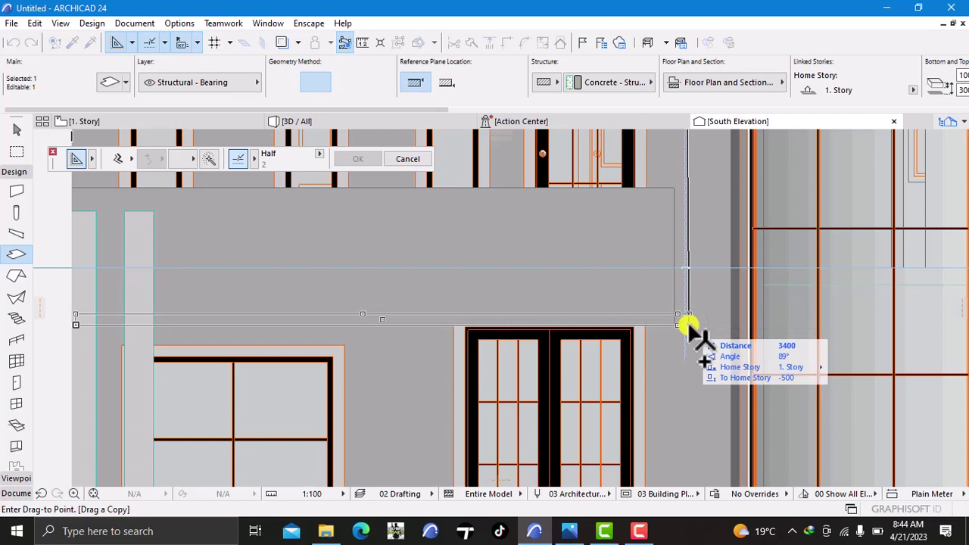
type("3")
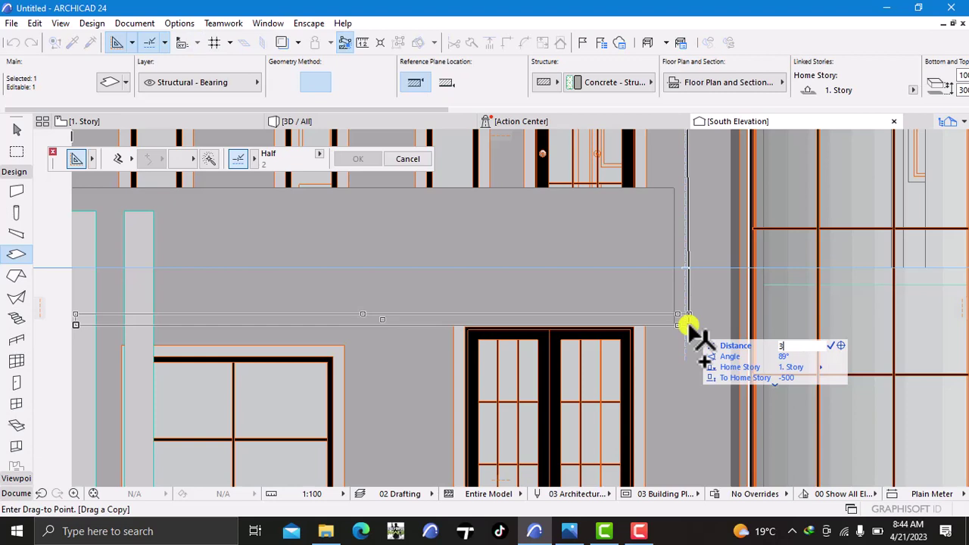
key("Return")
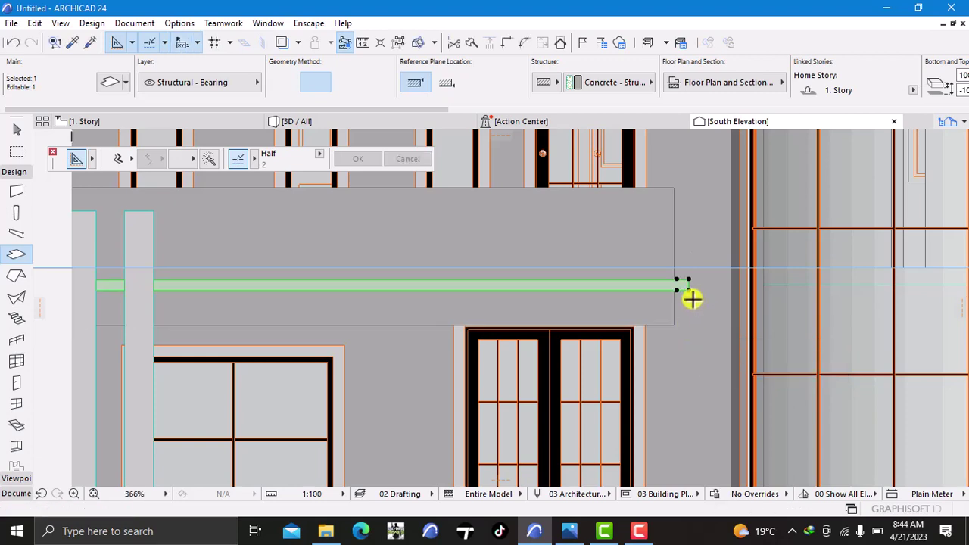
key("Escape")
- Move the copied white slab band on the first-storey balcony parapet straight down by 200 in the South Elevation
scroll(685, 280, "down", 5)
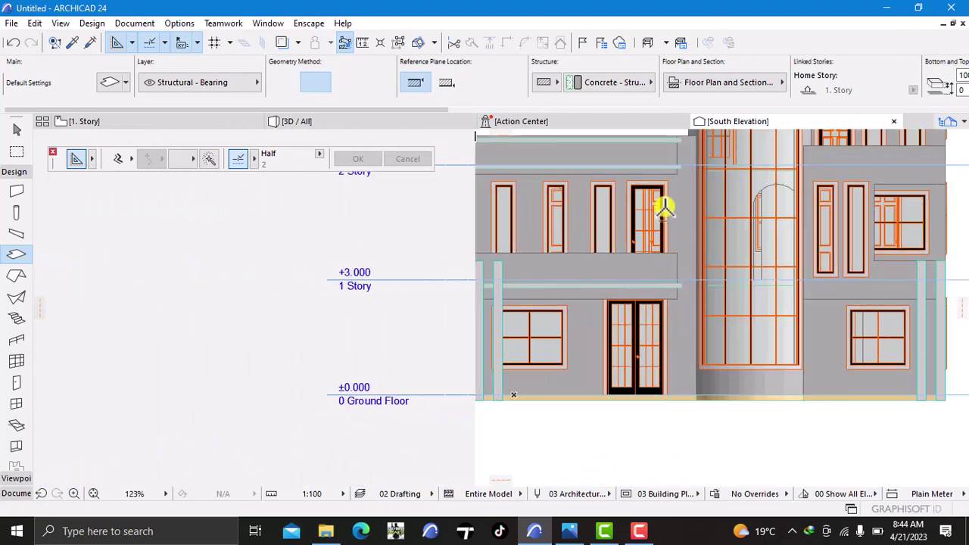
scroll(662, 266, "up", 4)
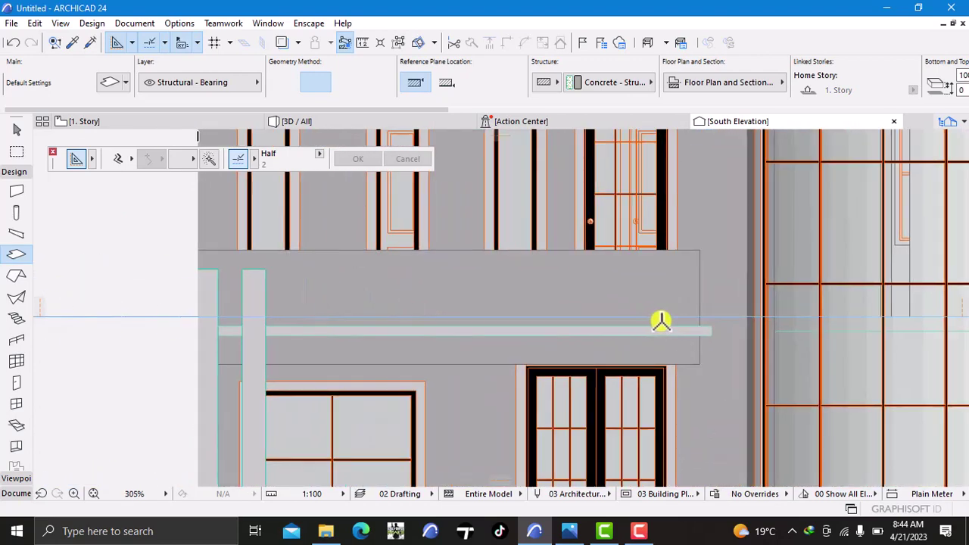
scroll(661, 322, "up", 2)
left_click(695, 338)
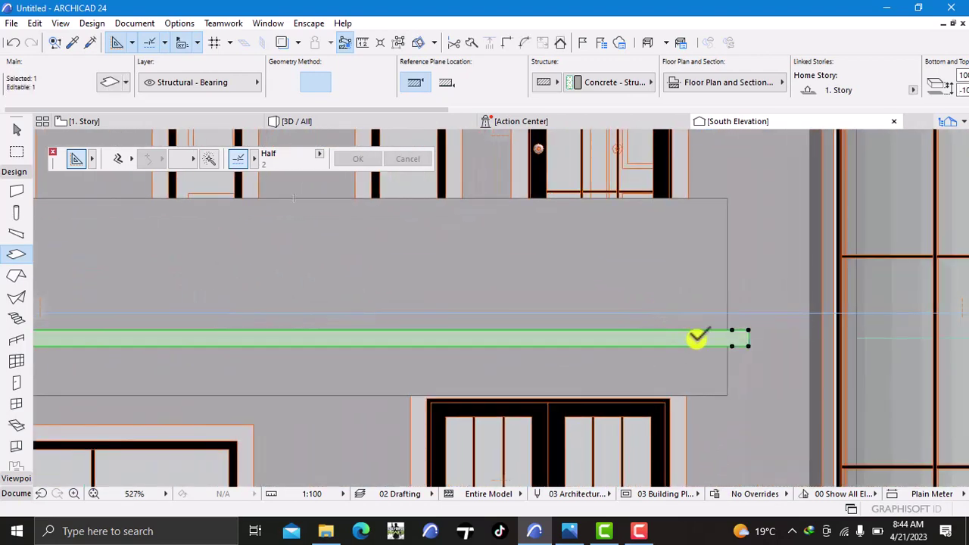
right_click(770, 359)
mouse_move(802, 308)
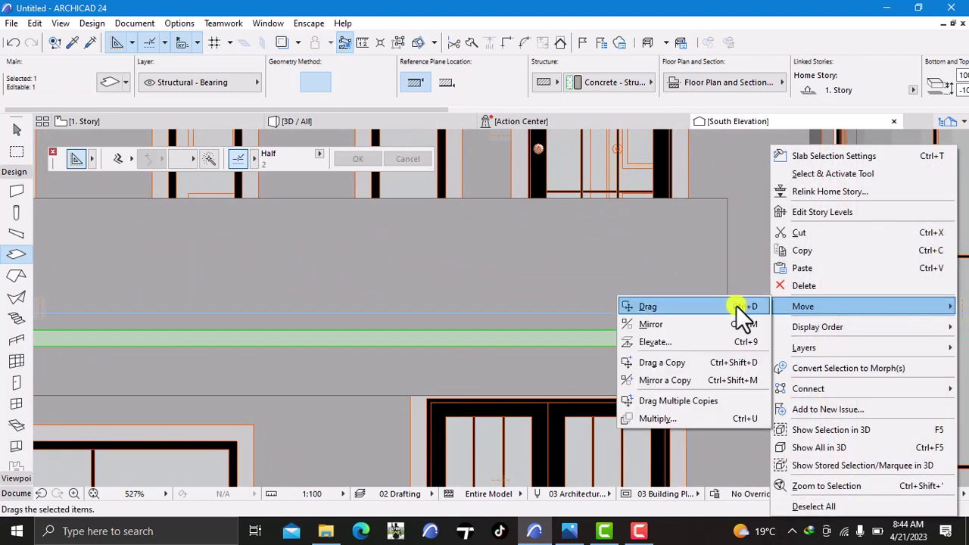
left_click(707, 306)
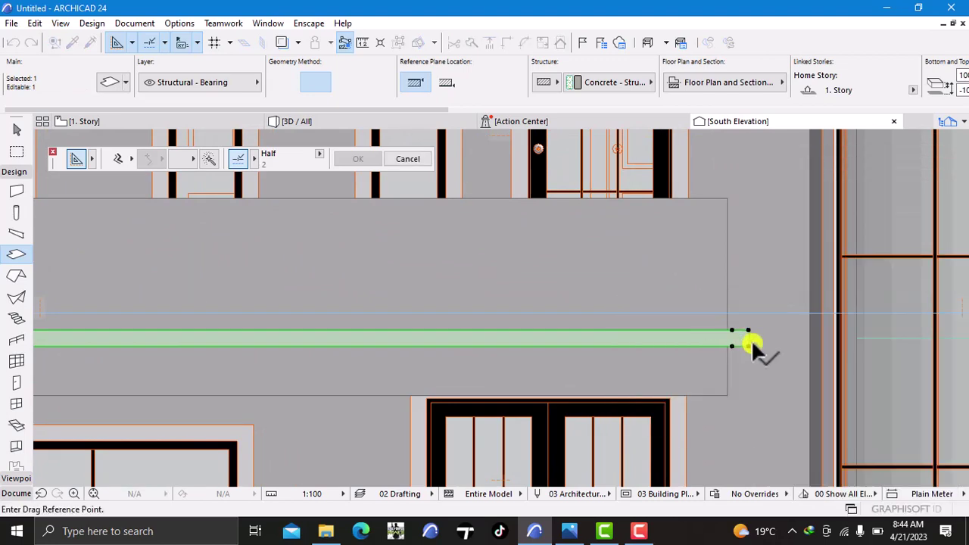
left_click(748, 346)
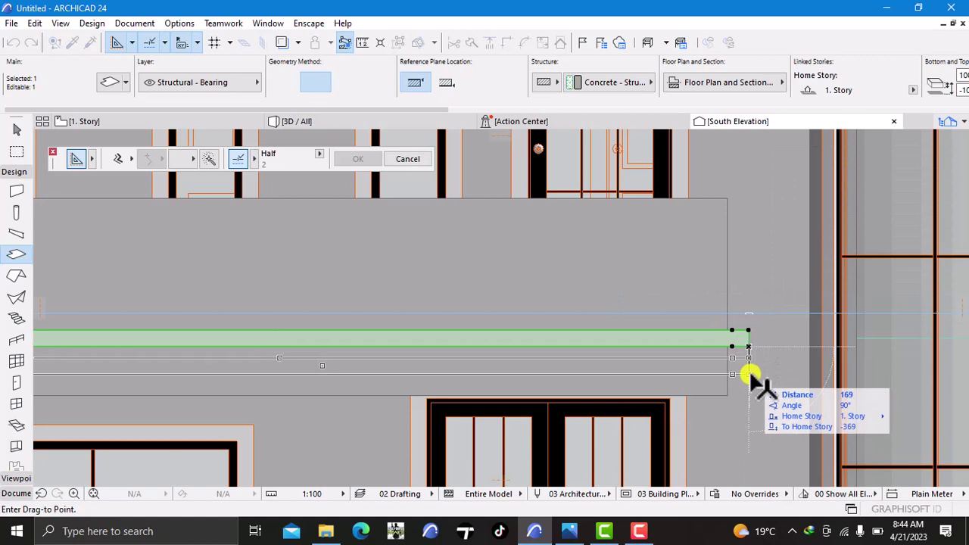
type("2")
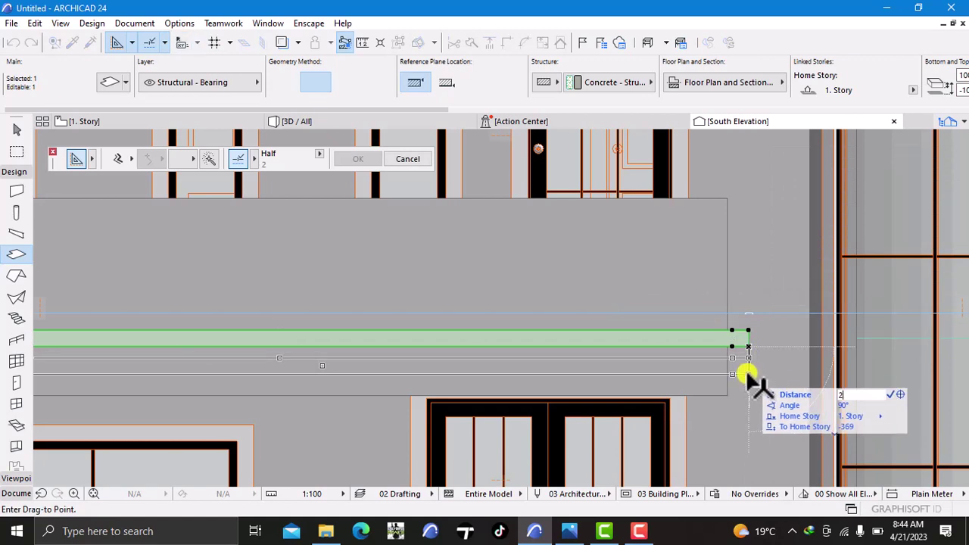
type("00")
key("Return")
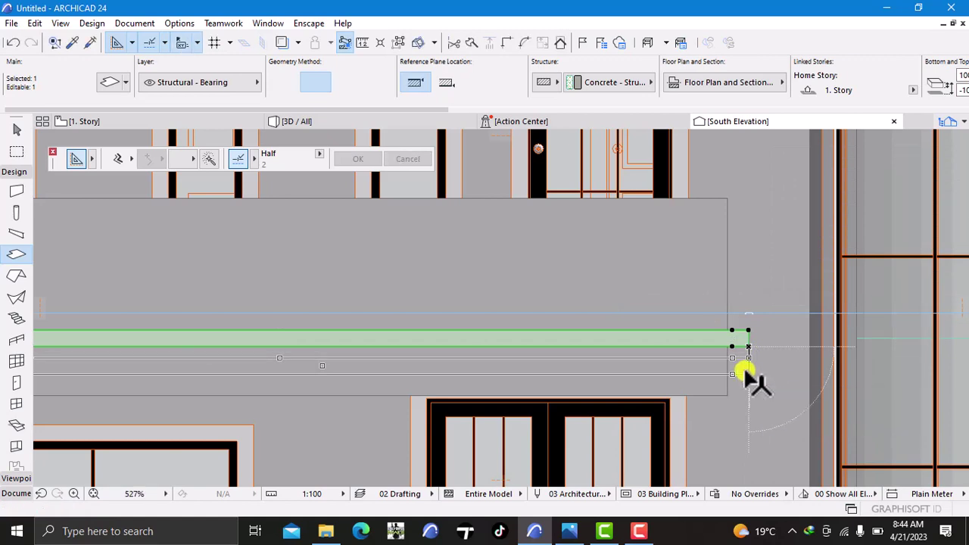
key("Escape")
- Copy the balcony parapet's lower white slab band straight up by 800, toward the parapet's top edge
scroll(765, 383, "down", 3)
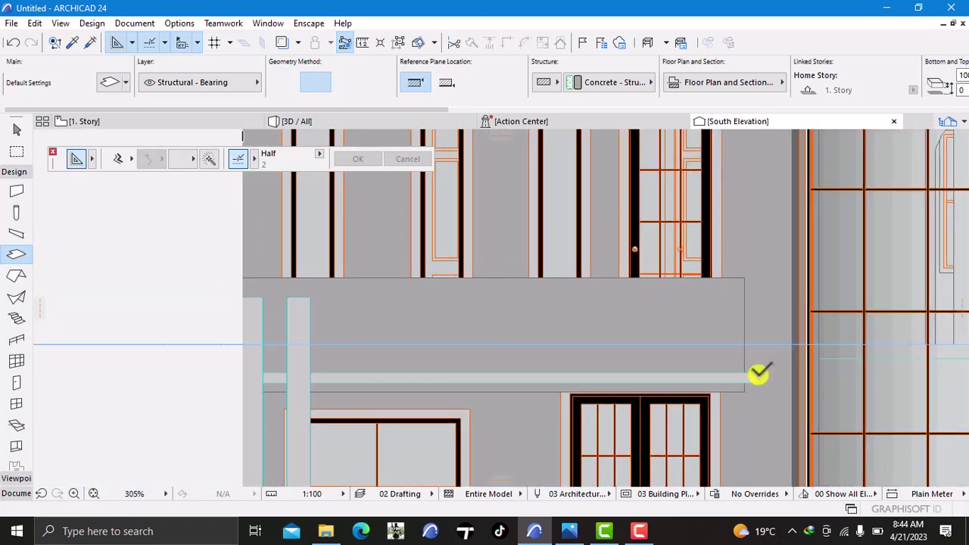
left_click(758, 375)
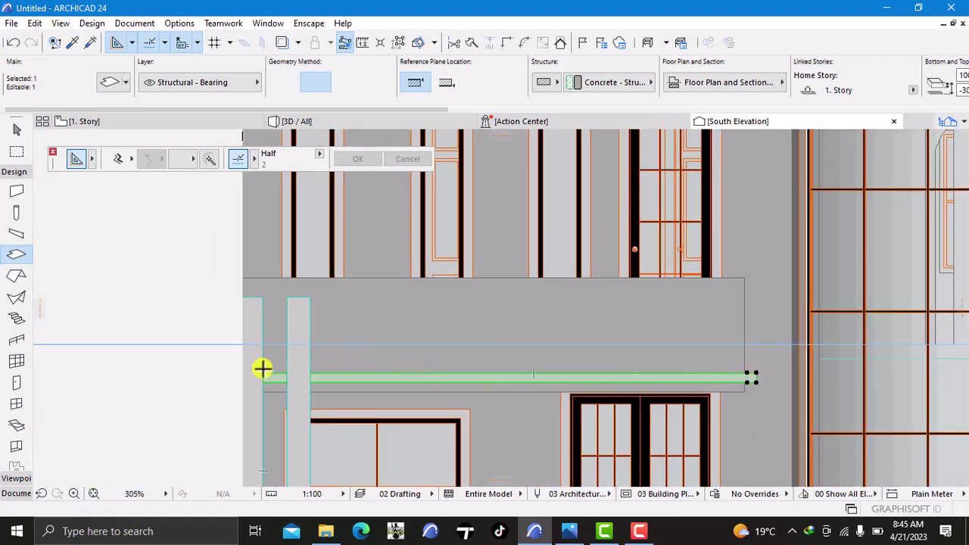
right_click(137, 406)
mouse_move(205, 224)
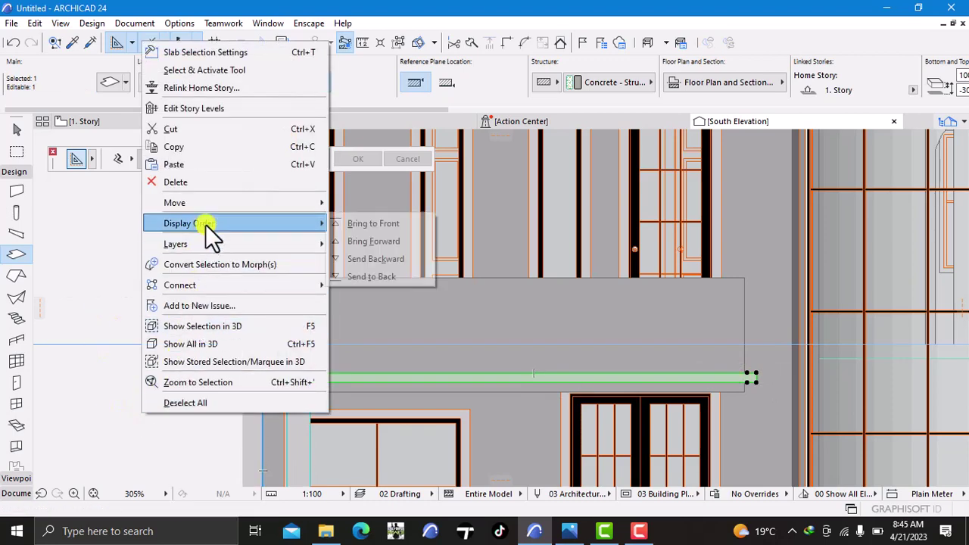
mouse_move(281, 205)
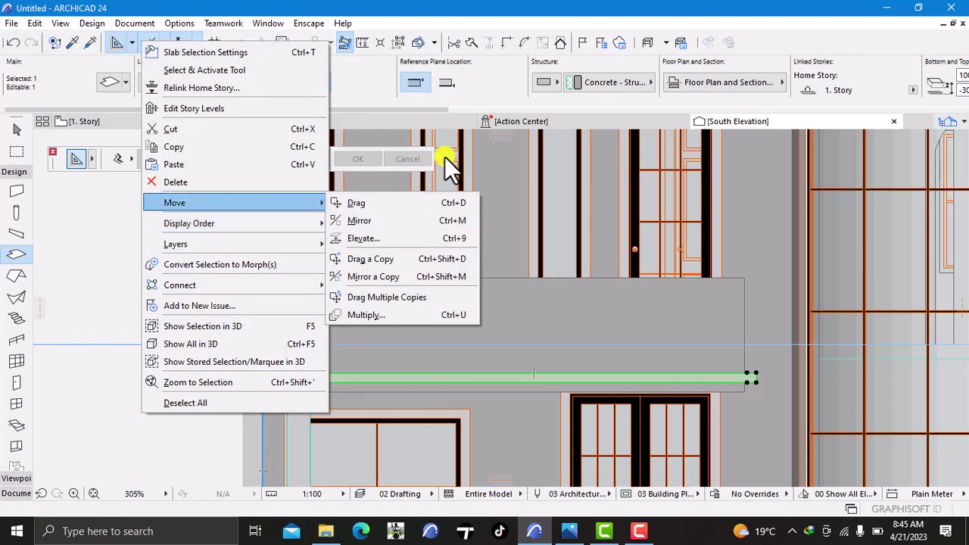
left_click(395, 258)
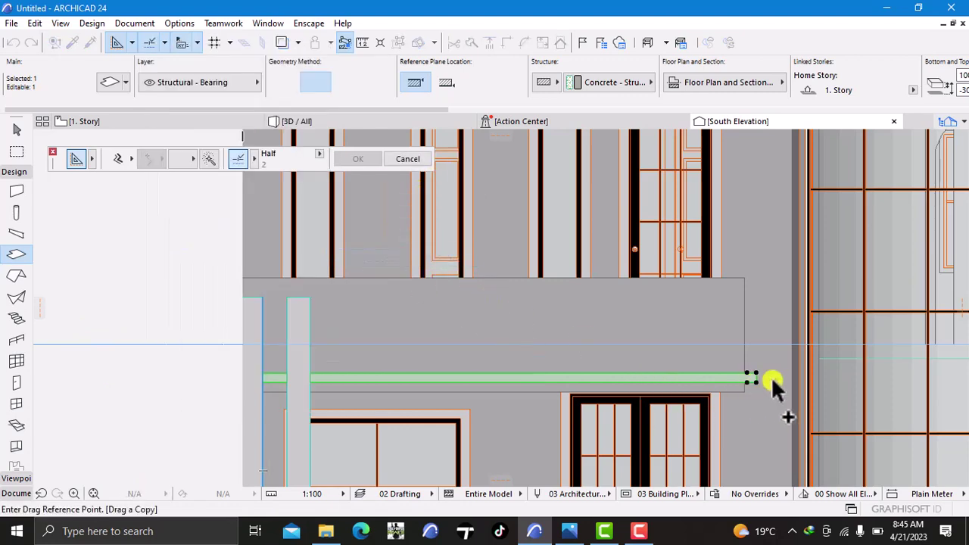
scroll(753, 382, "up", 3)
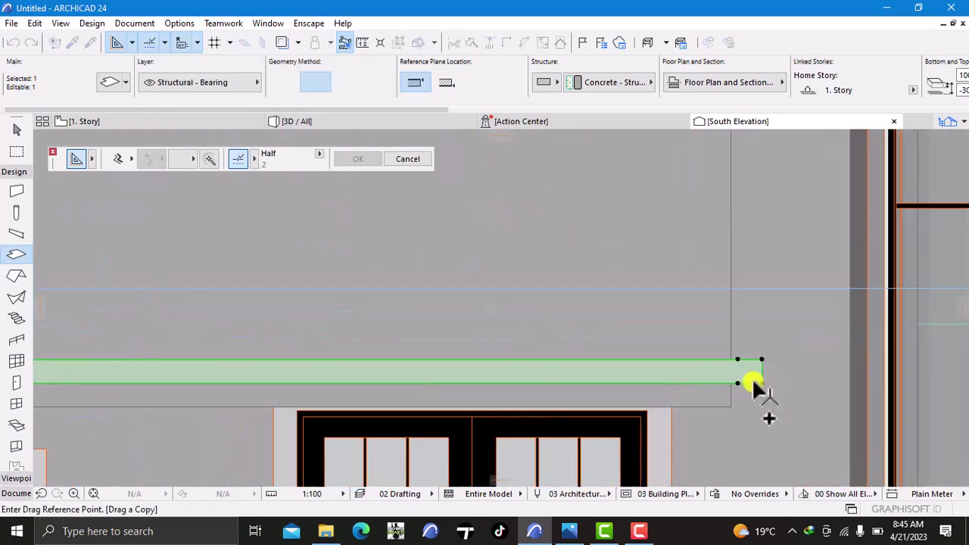
left_click(764, 384)
scroll(727, 298, "down", 3)
middle_click_drag(735, 331, 741, 457)
scroll(754, 338, "up", 1)
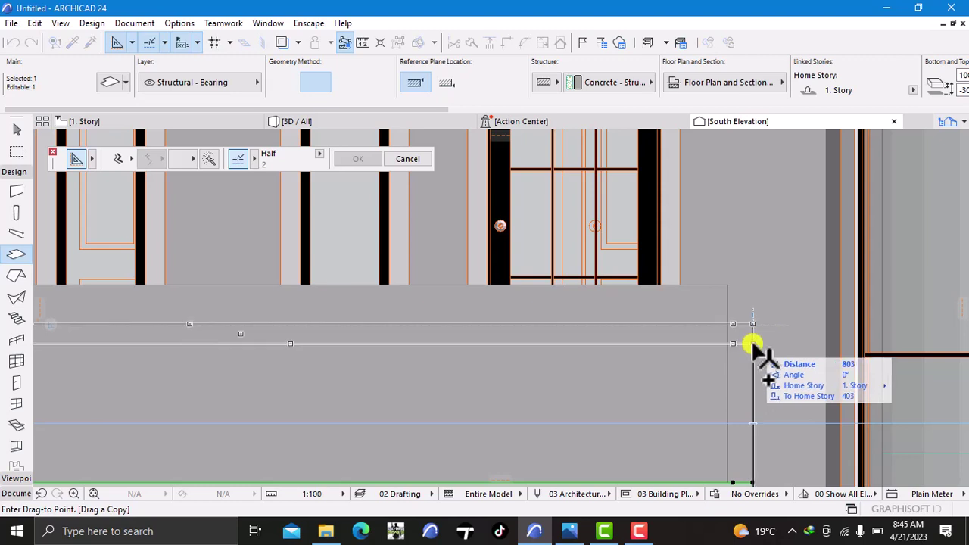
type("800")
key("Return")
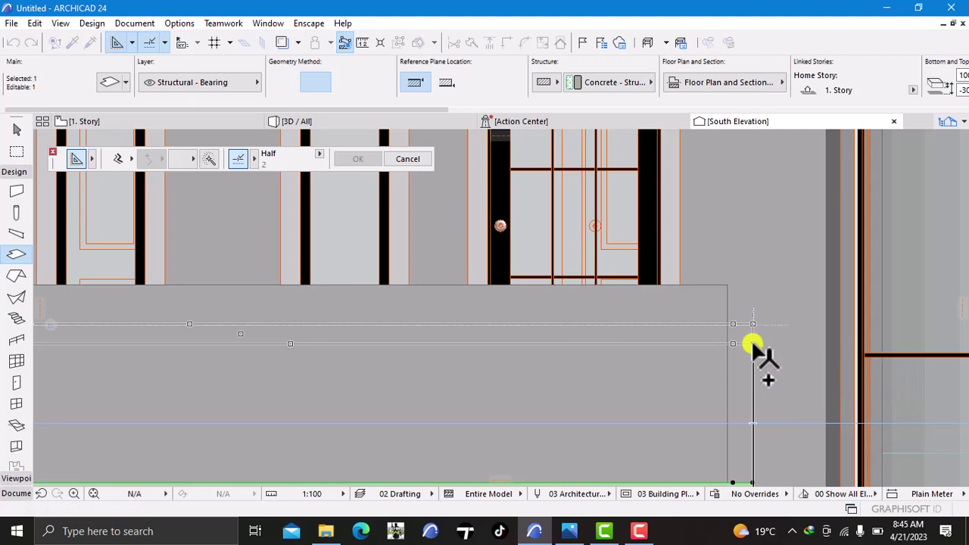
- Inspect the two white slab bands around the first-storey balcony parapet in the 3D view
scroll(771, 367, "down", 2)
scroll(771, 368, "down", 3)
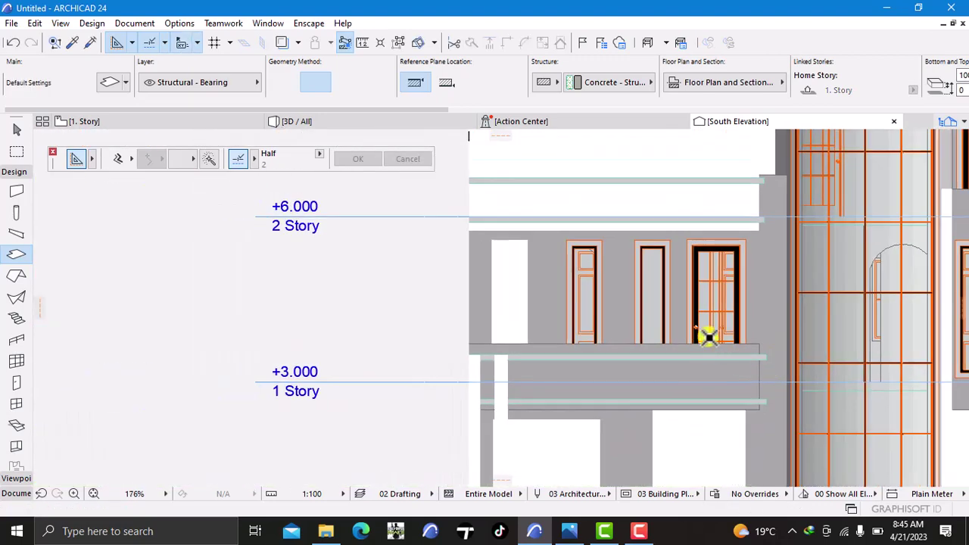
left_click(389, 118)
middle_click_drag(765, 391, 580, 288, "shift")
scroll(689, 260, "down", 5)
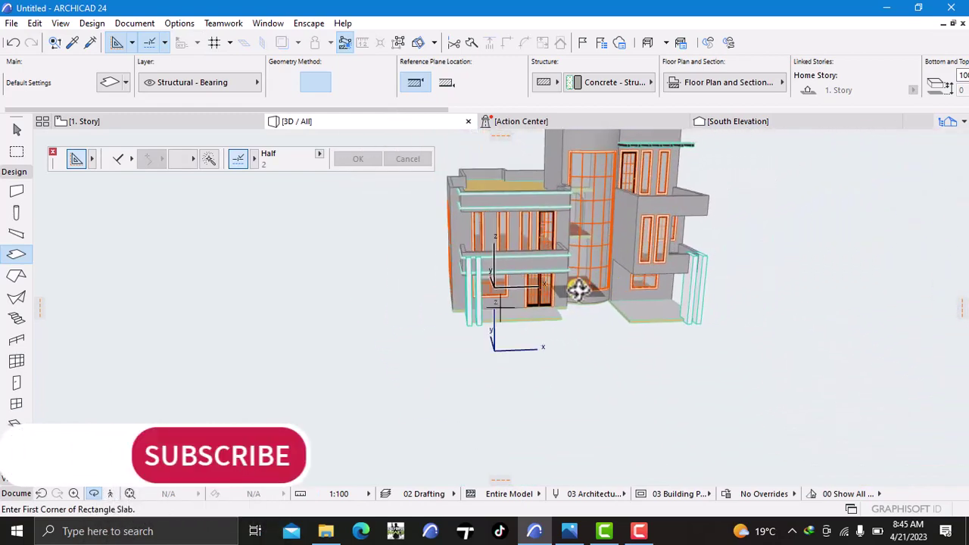
scroll(689, 217, "up", 3)
middle_click_drag(731, 234, 580, 259, "shift")
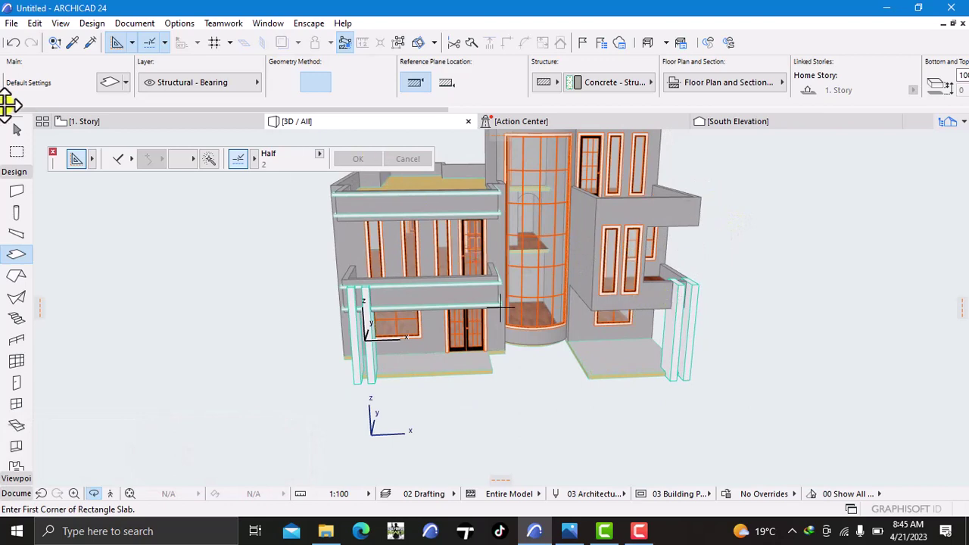
- Trace a polyline on the 1. Story plan from the curved window's east end along the east wing's outer wall and around its balcony edge
left_click(78, 122)
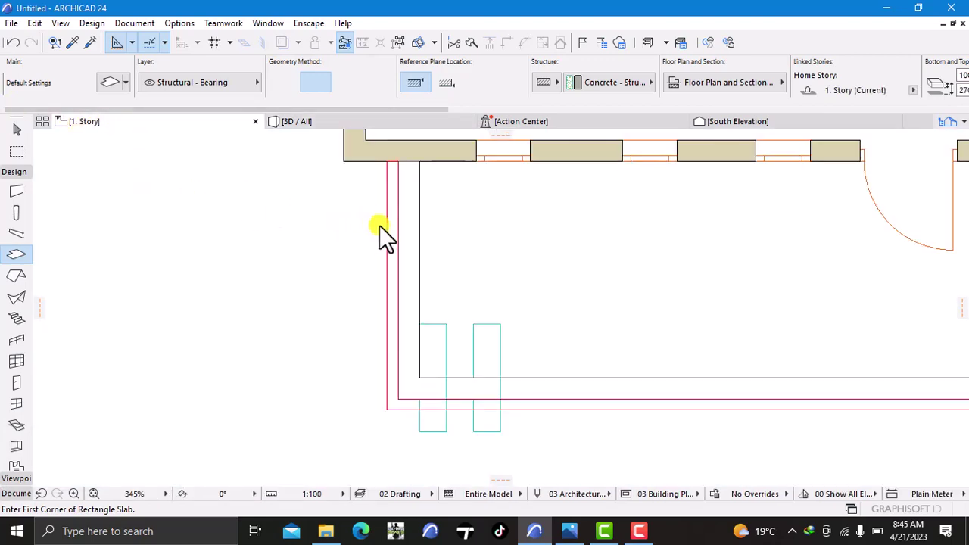
scroll(379, 225, "down", 6)
middle_click_drag(497, 229, 257, 252)
scroll(472, 245, "up", 3)
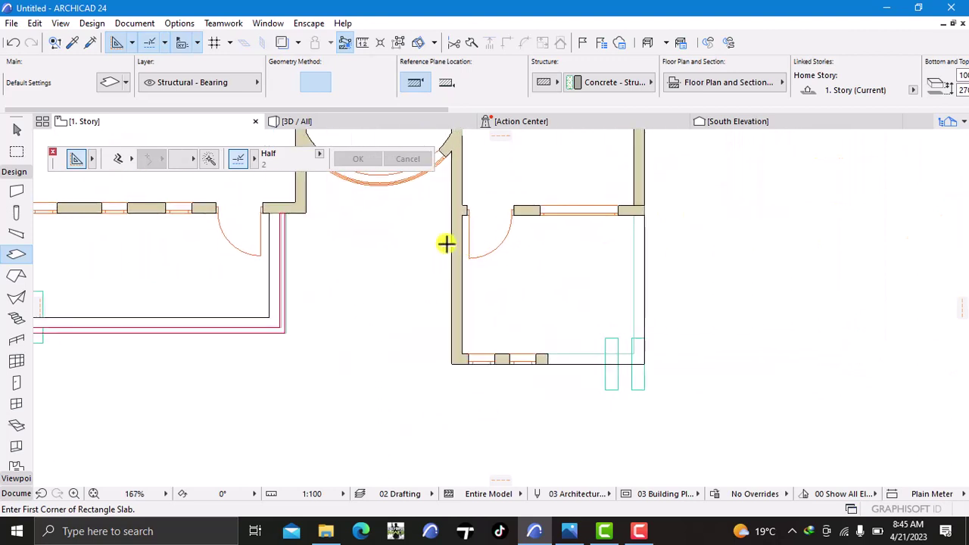
middle_click_drag(380, 255, 418, 242)
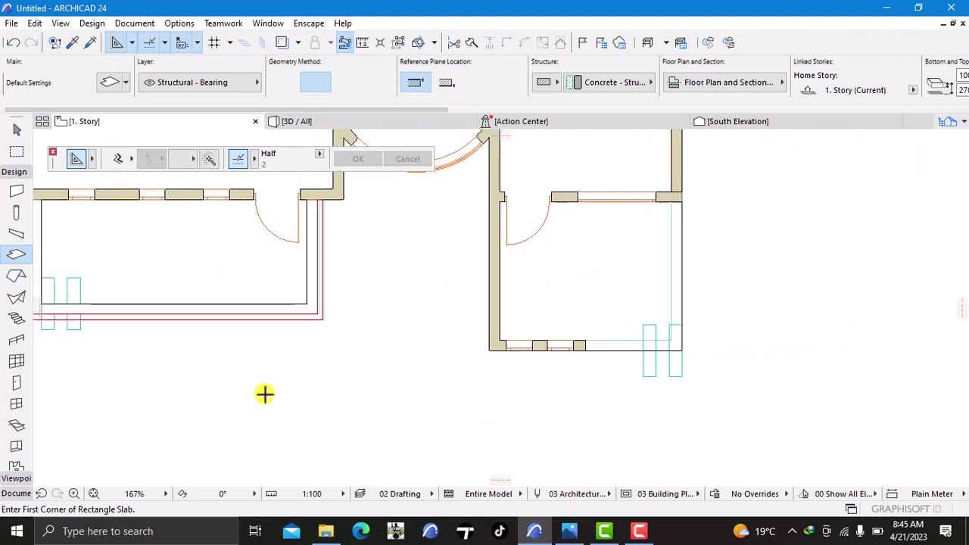
left_click(15, 493)
left_click(15, 412)
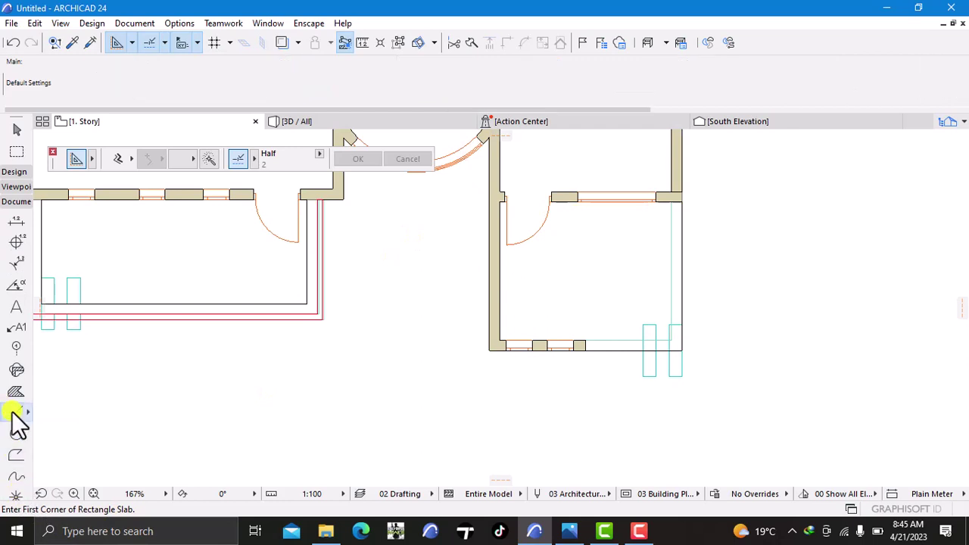
scroll(400, 315, "down", 2)
scroll(400, 315, "down", 2)
scroll(444, 242, "up", 4)
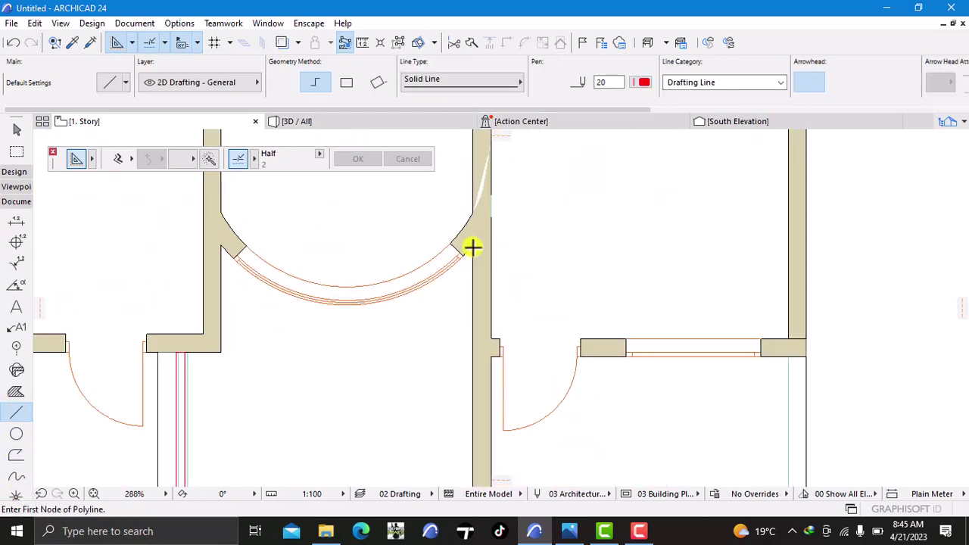
left_click(472, 247)
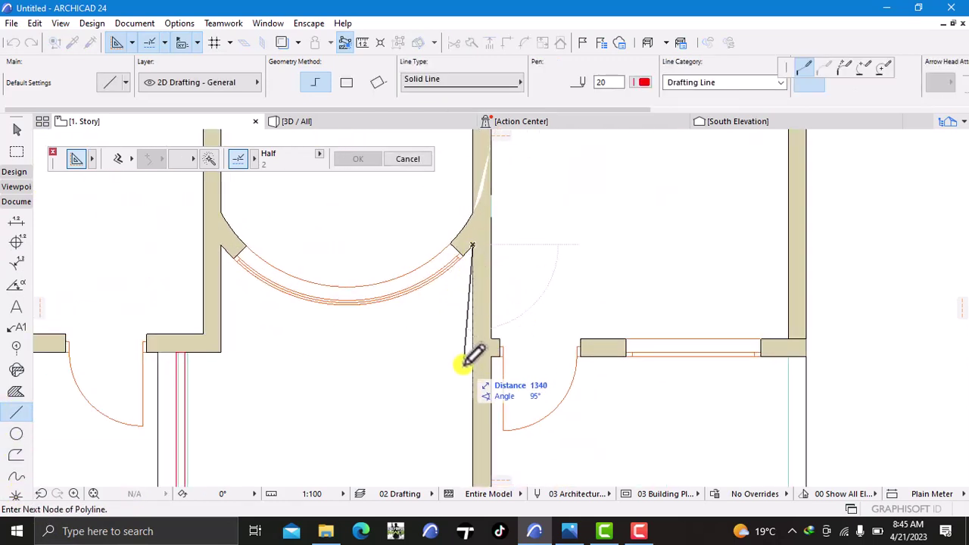
scroll(465, 287, "down", 3)
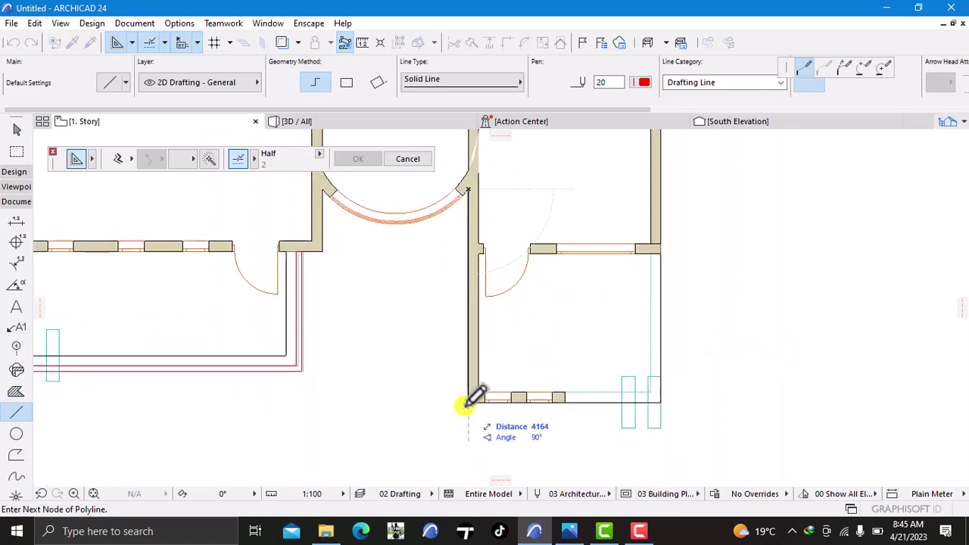
left_click(471, 403)
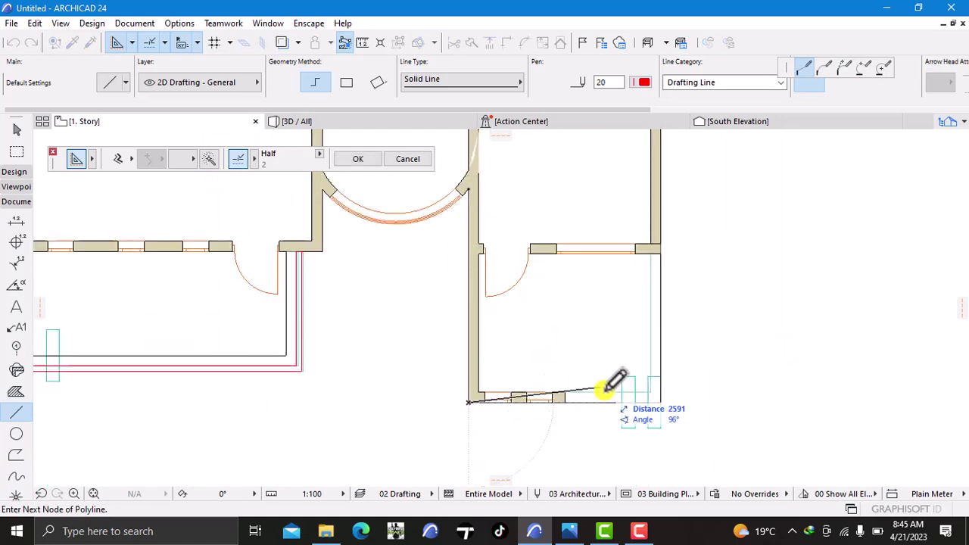
left_click(662, 403)
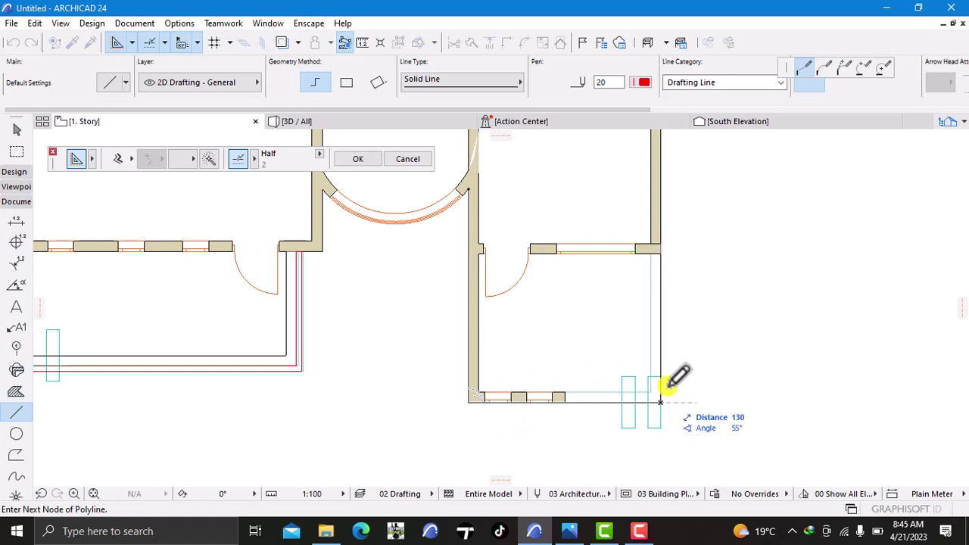
double_click(661, 253)
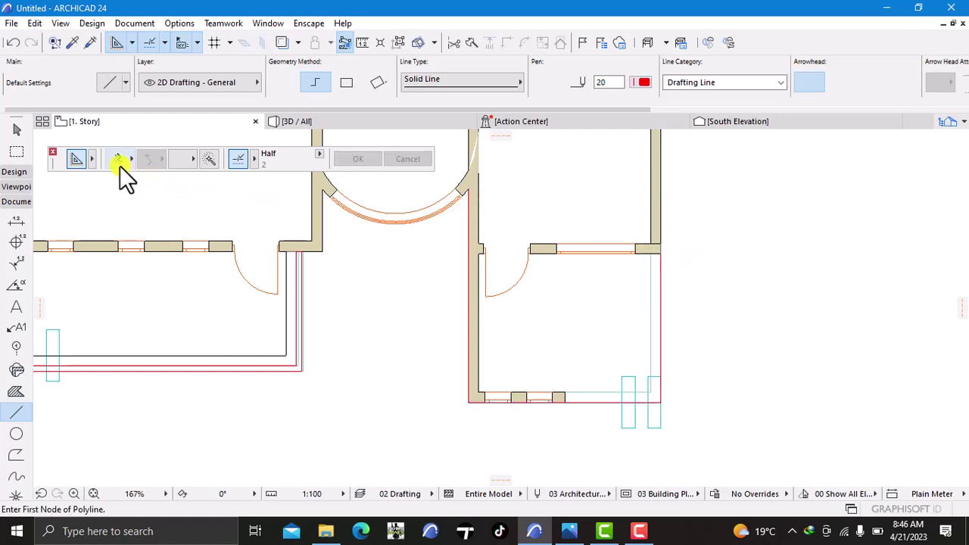
- Offset a copy of the east wing polyline outward by 100, tracing it with the Magic Wand
left_click(468, 270)
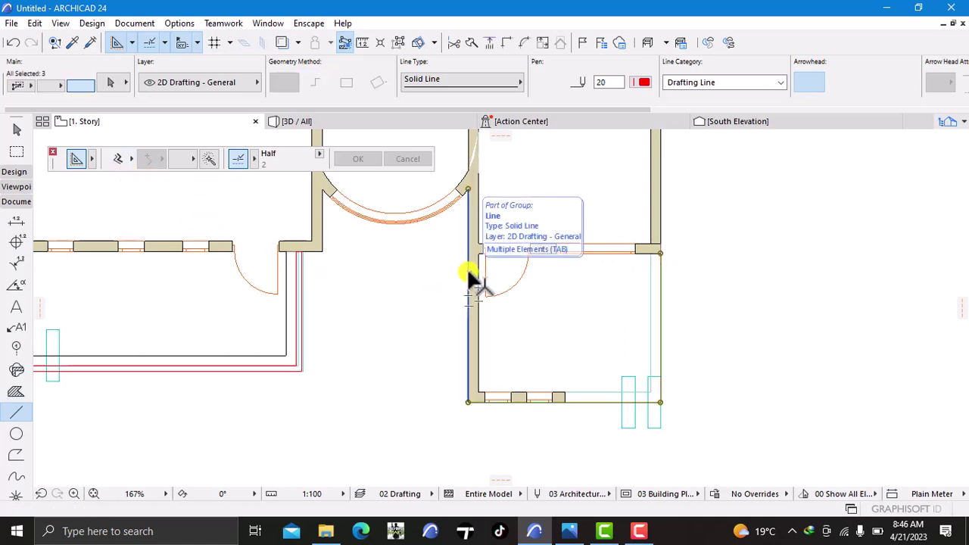
left_click(122, 159)
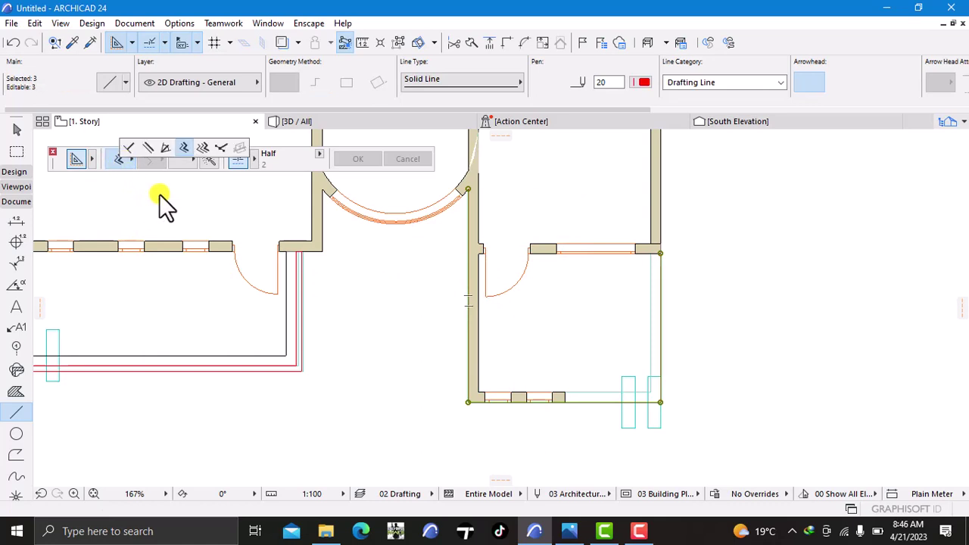
left_click(183, 147)
left_click(207, 159)
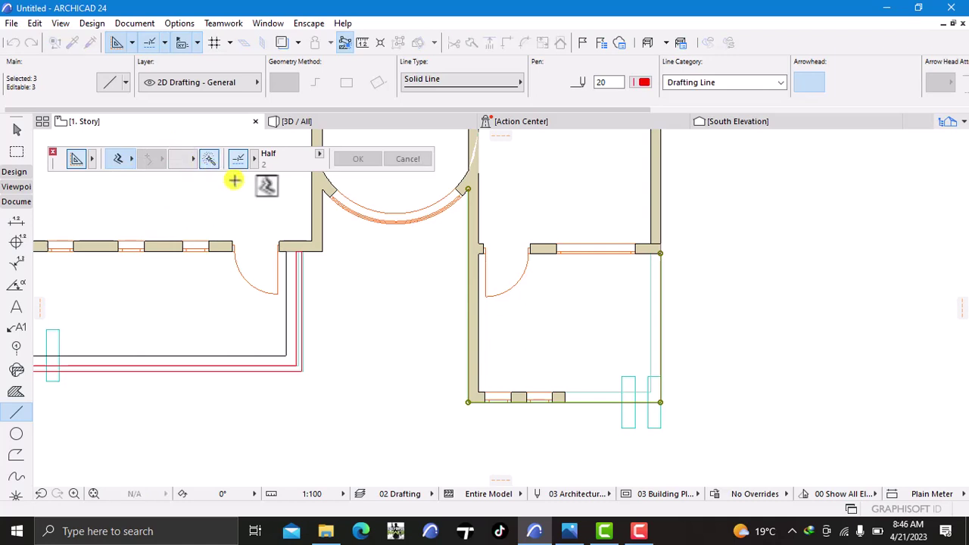
left_click(661, 272)
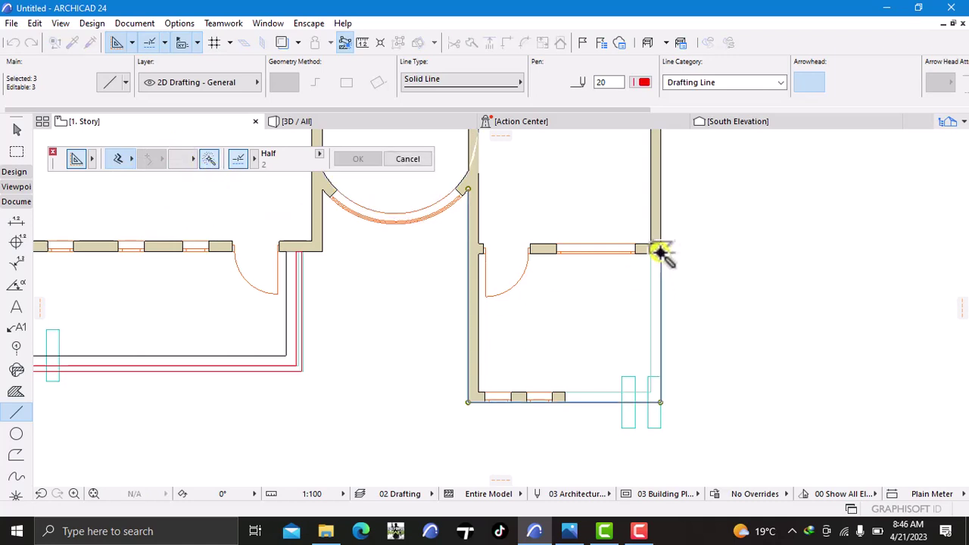
left_click(661, 254)
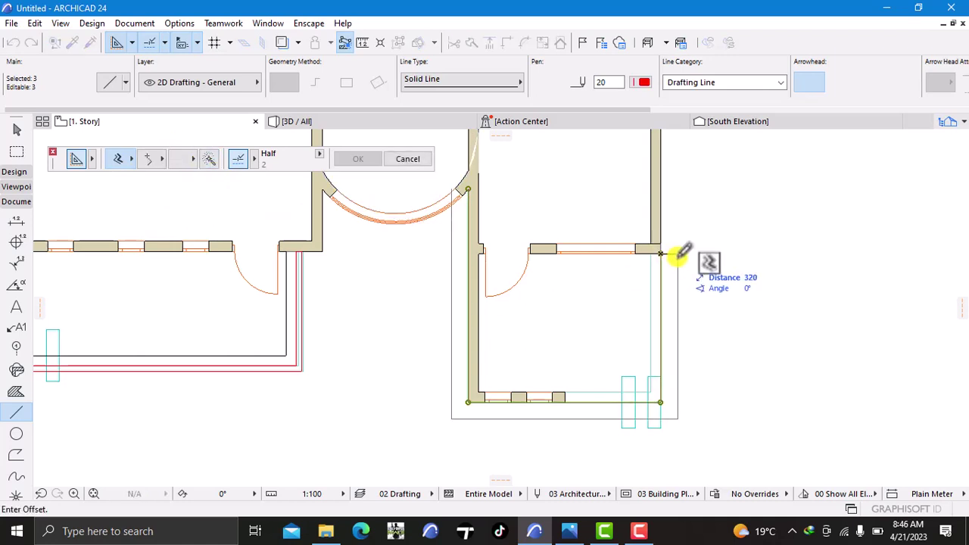
type("100")
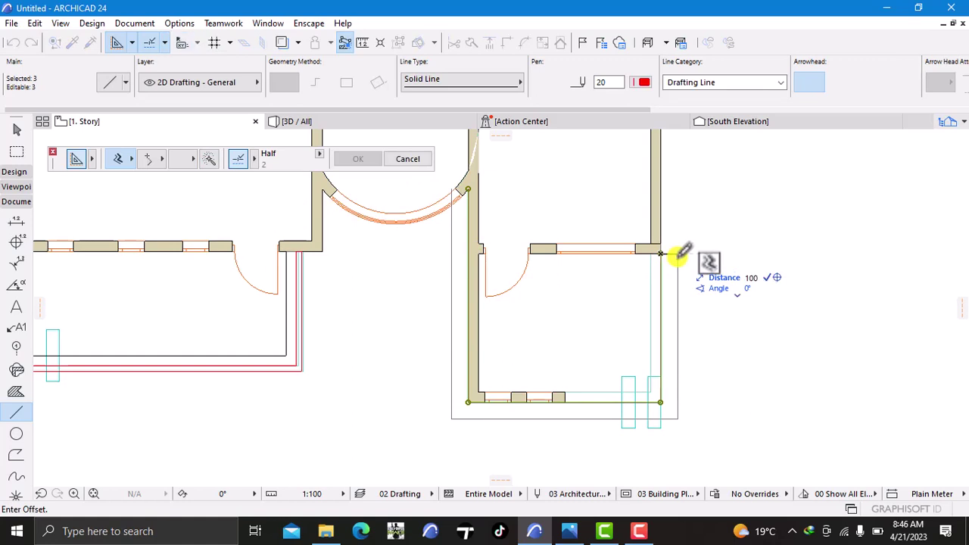
key("Return")
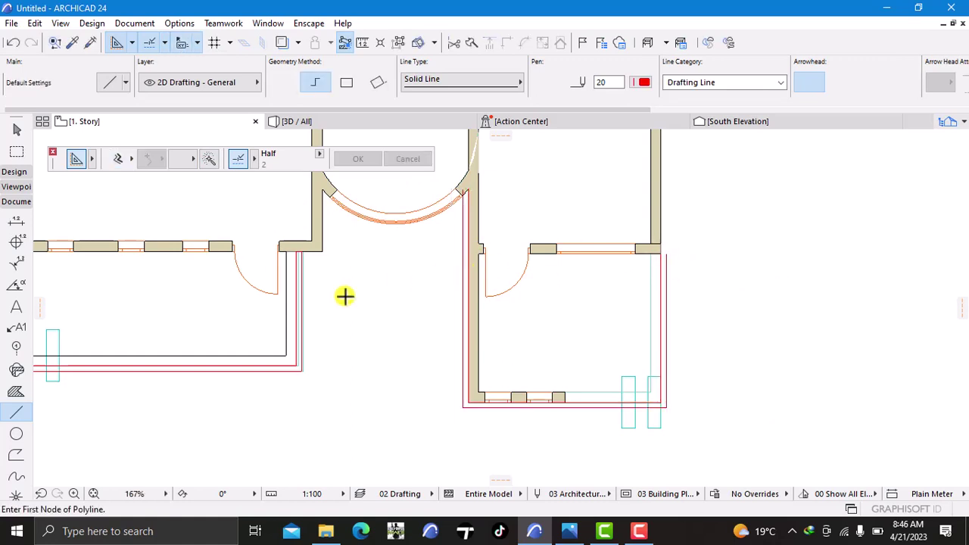
- Close the gap between the two east wing polylines with short lines at the northeast balcony corner and the curved window's end
scroll(633, 255, "up", 5)
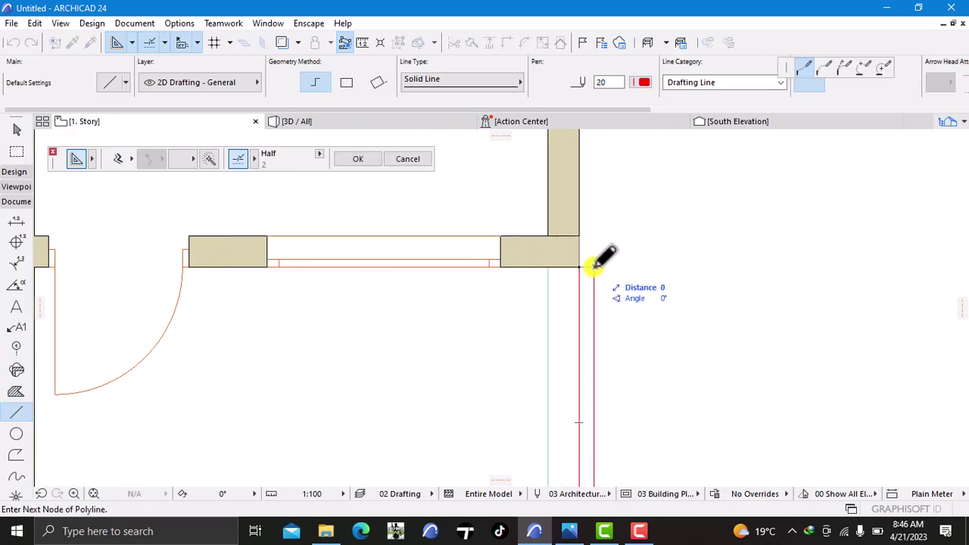
scroll(597, 268, "down", 4)
middle_click_drag(283, 281, 305, 401)
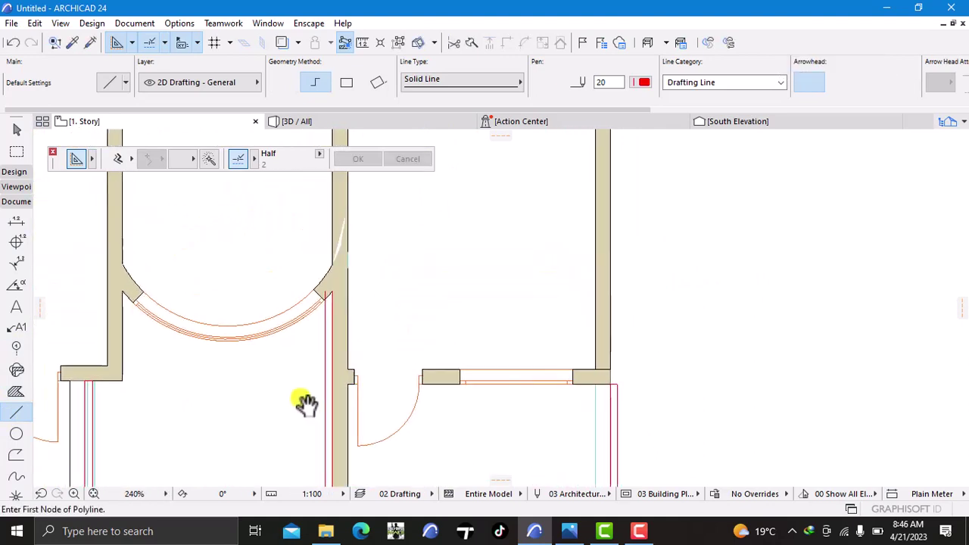
scroll(327, 267, "up", 1)
scroll(328, 267, "up", 4)
scroll(319, 342, "up", 4)
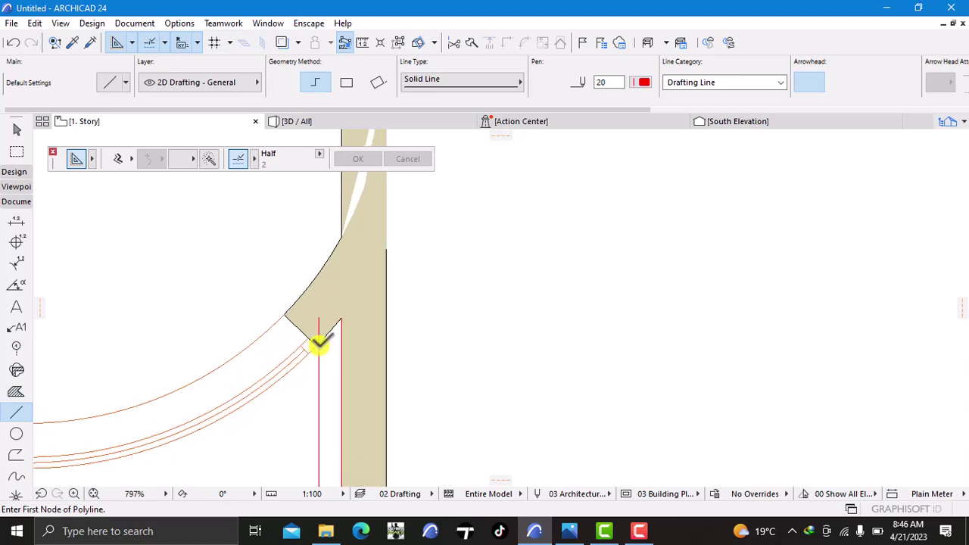
left_click(319, 344)
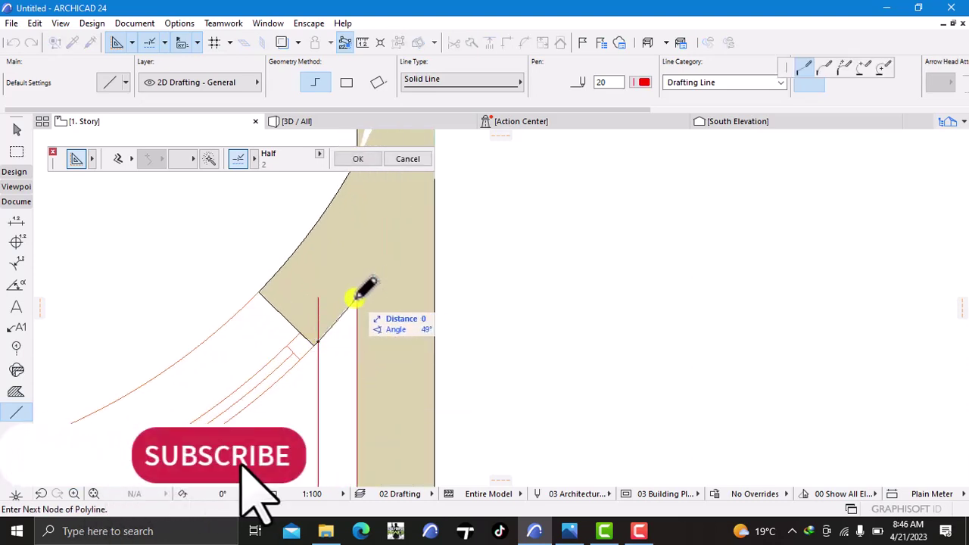
double_click(355, 299)
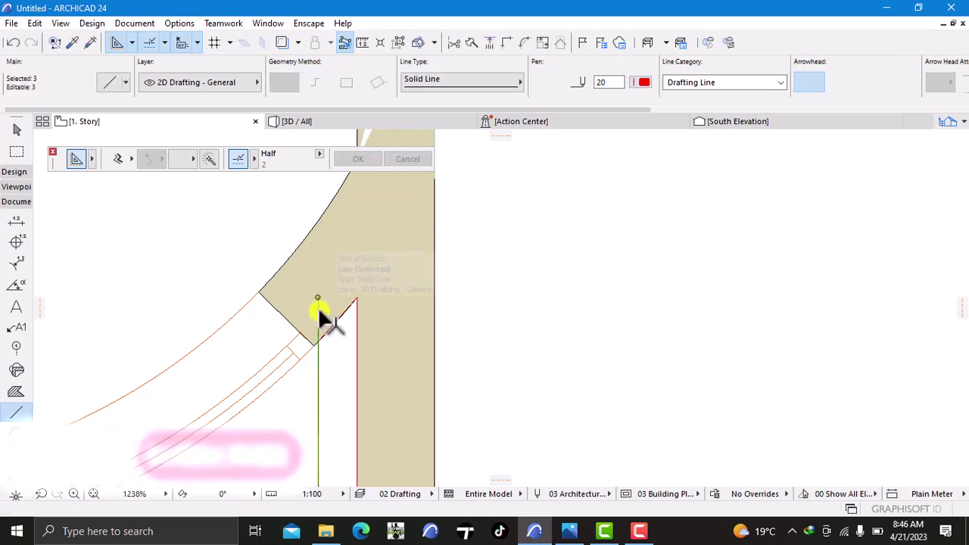
- Move the outer east wing polyline straight down until its upper end meets the short closing line beside the curved window
scroll(317, 301, "up", 4)
left_click(319, 286)
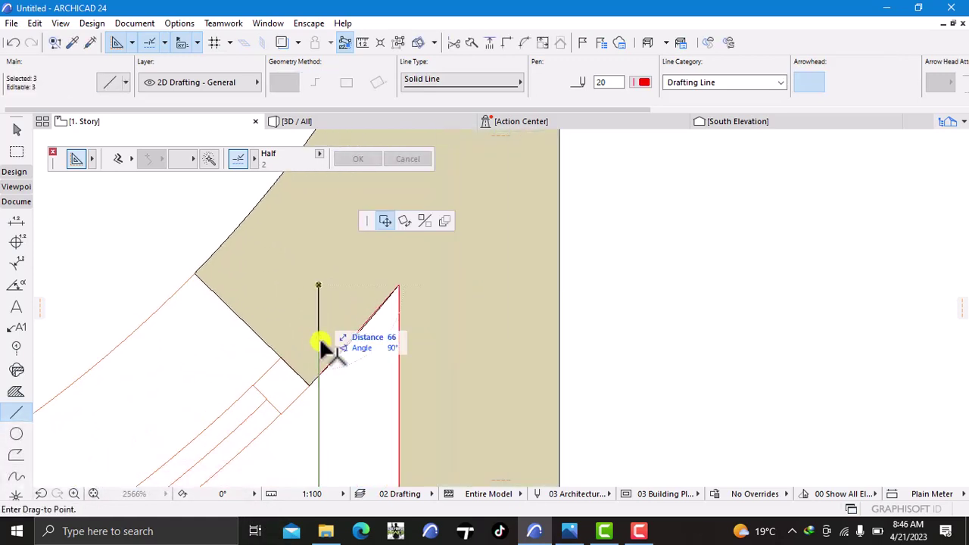
left_click(319, 375)
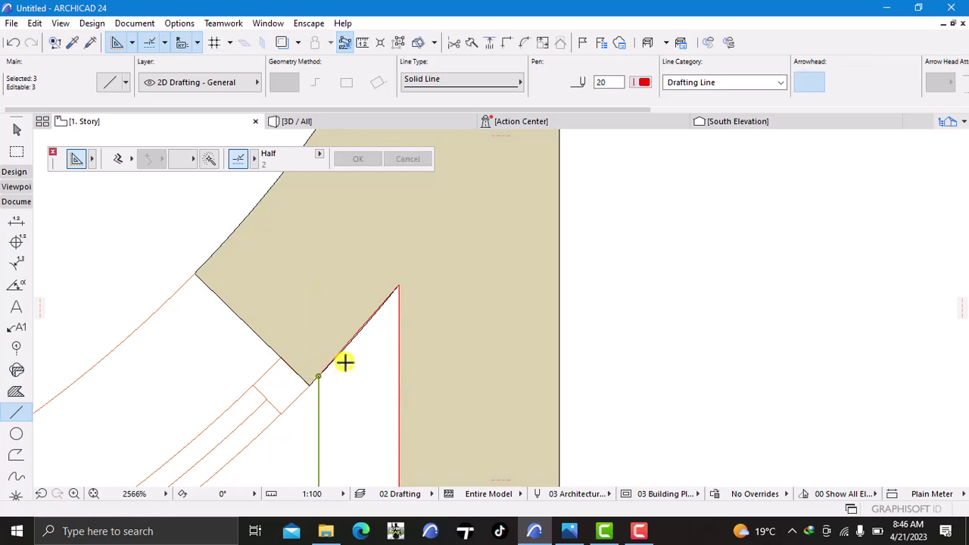
key("Escape")
- Create a slab band between the two east wing polylines using the west balcony band's slab settings and the Magic Wand
scroll(353, 369, "down", 10)
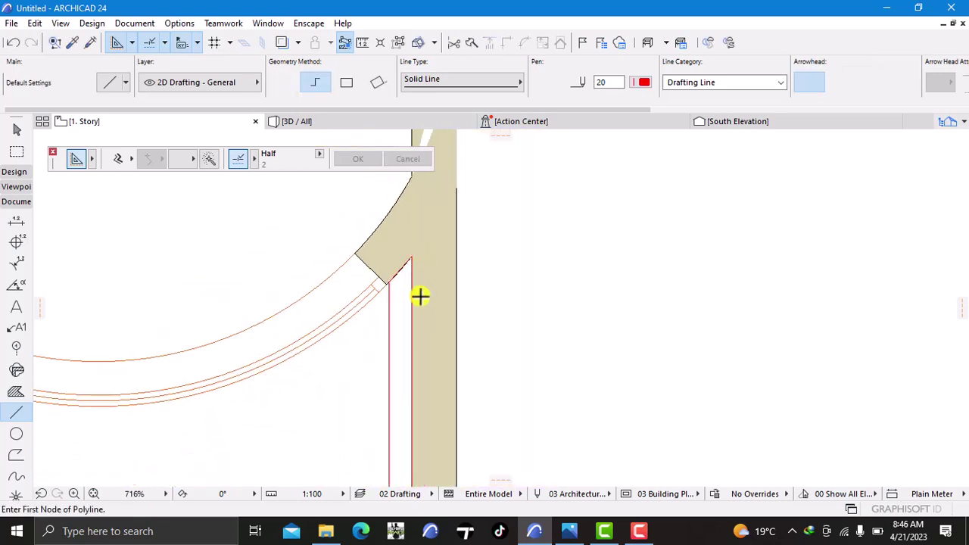
scroll(461, 281, "up", 1)
scroll(319, 358, "up", 4)
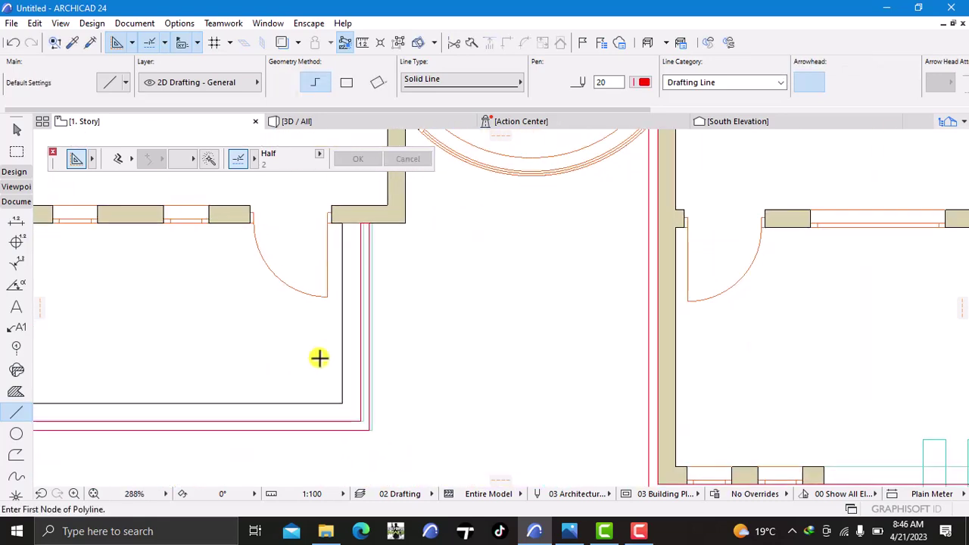
scroll(366, 353, "up", 4)
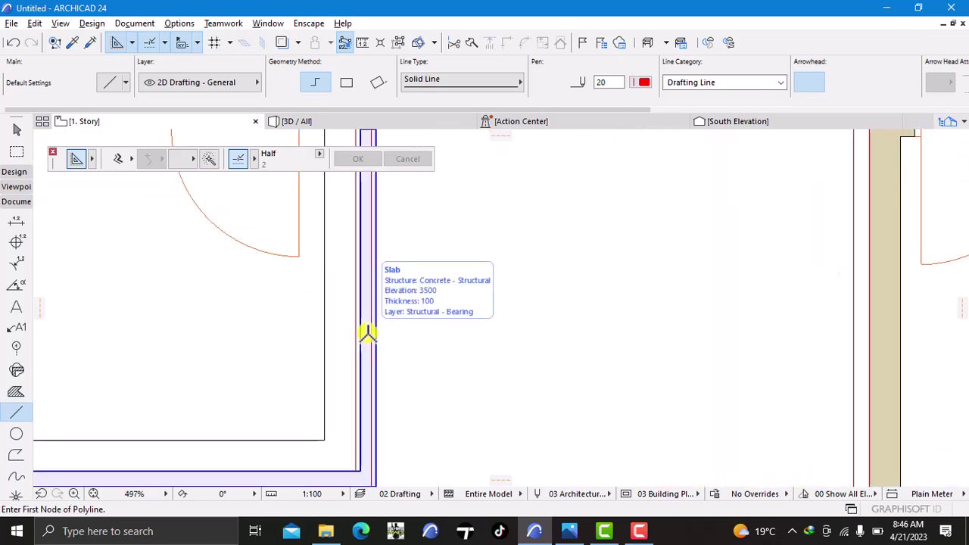
left_click(366, 333, "alt")
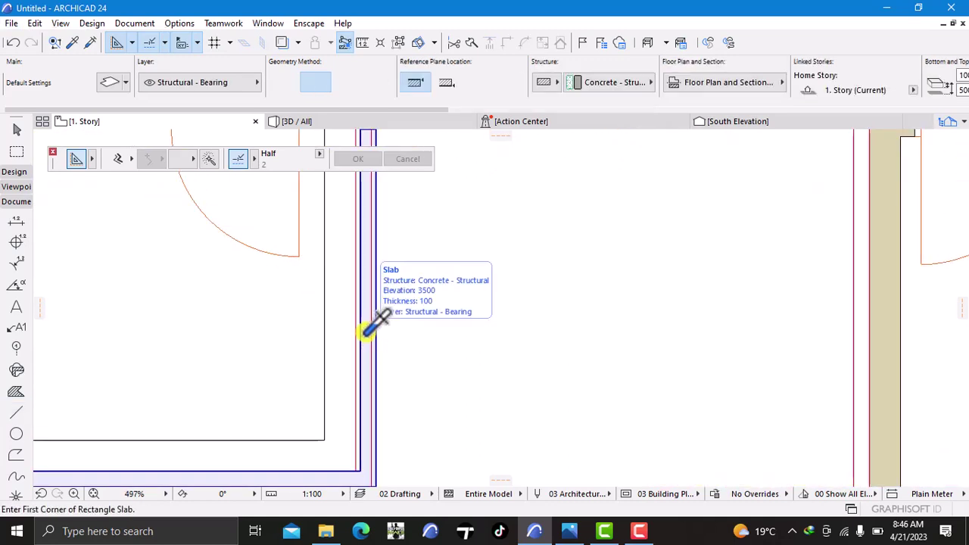
scroll(521, 283, "down", 6)
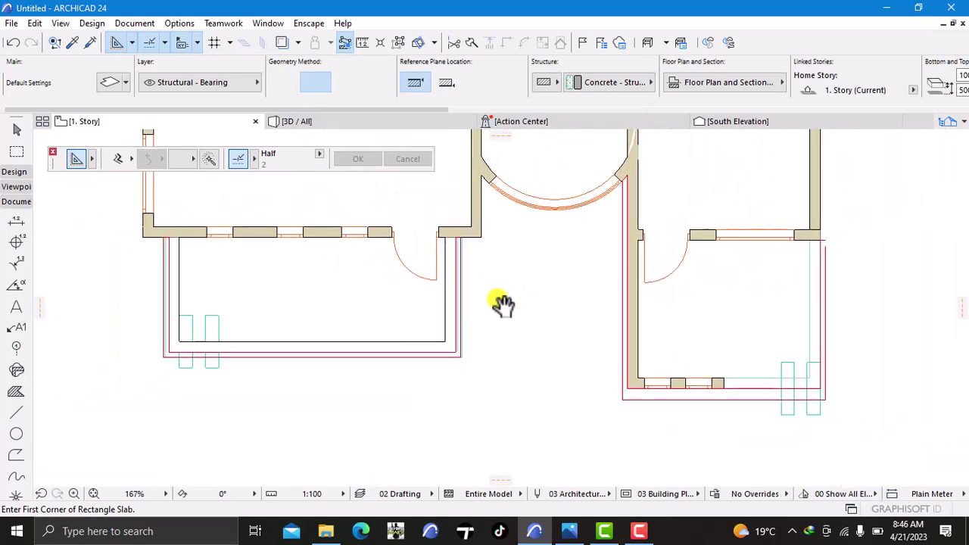
middle_click_drag(502, 305, 392, 309)
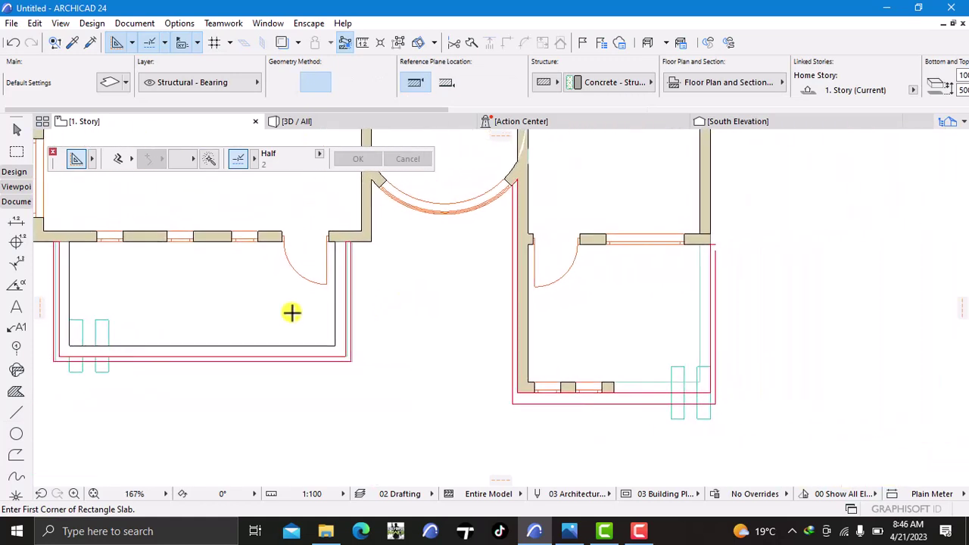
left_click(12, 174)
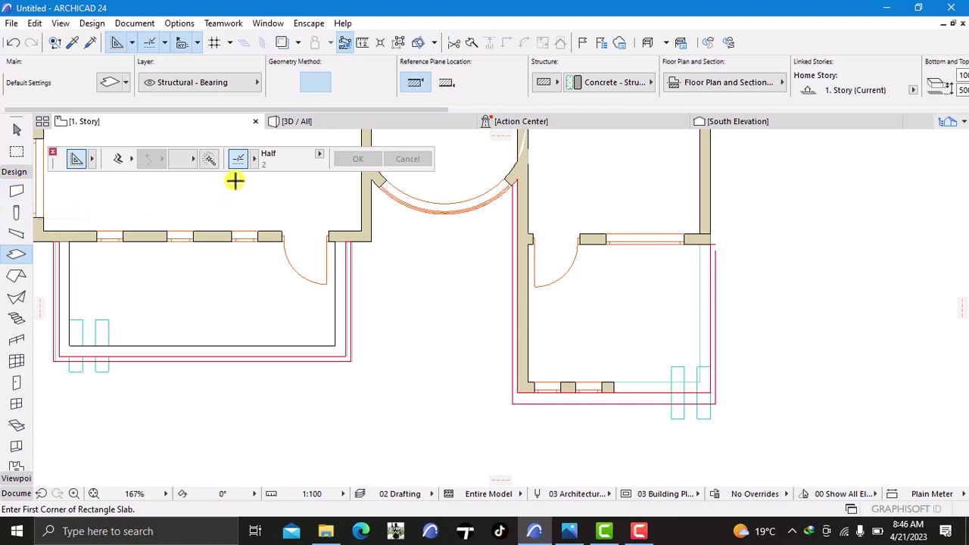
left_click(202, 161)
scroll(522, 304, "up", 4)
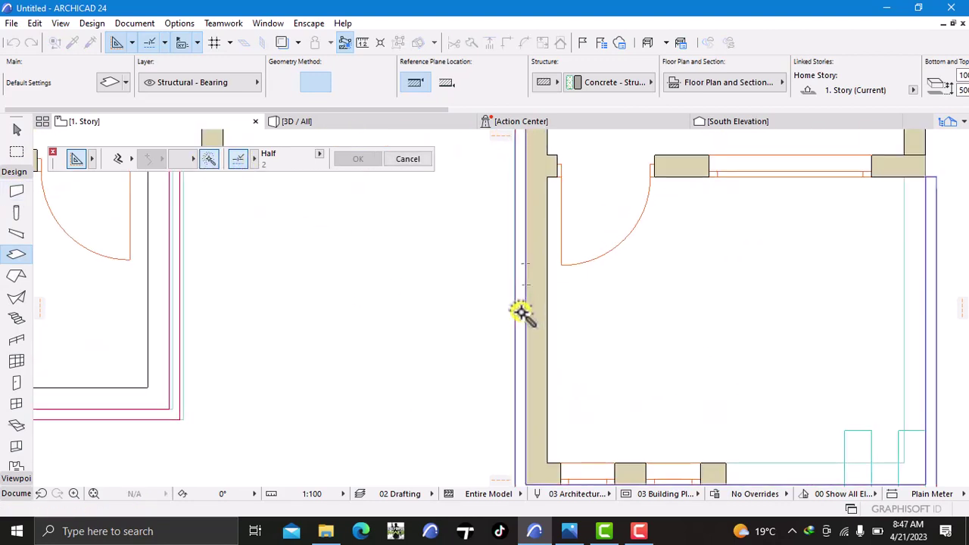
left_click(521, 311)
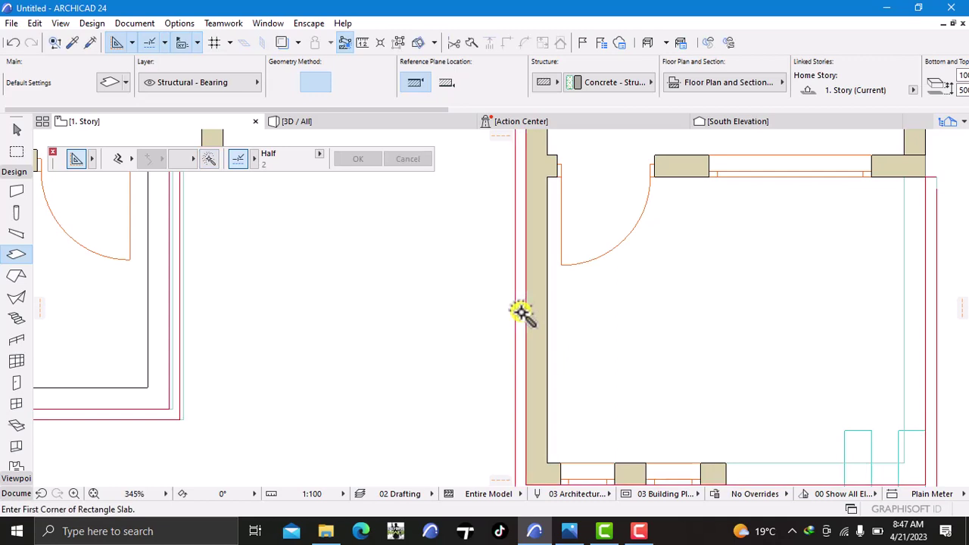
- Examine the new east wing slab band in the 3D view and up close in the South Elevation
left_click(357, 119)
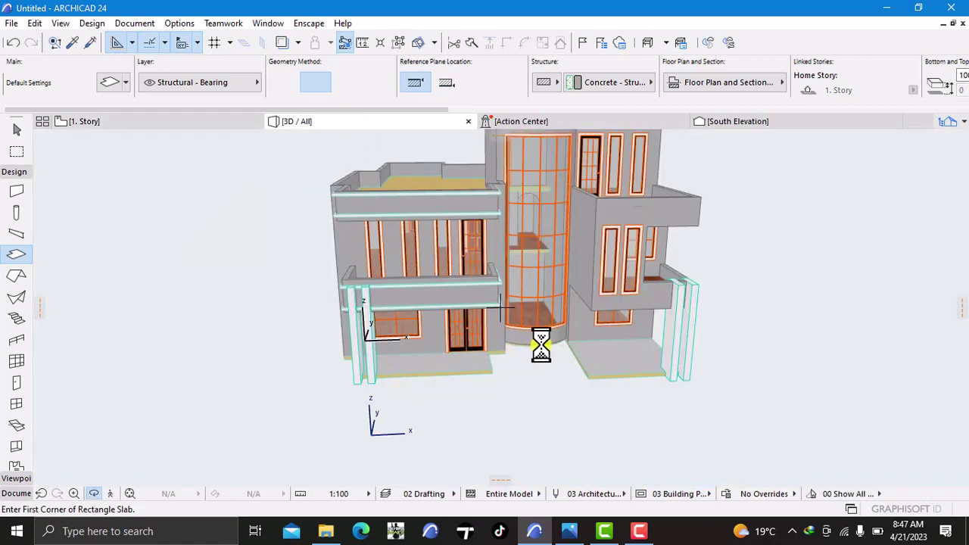
scroll(623, 371, "up", 2)
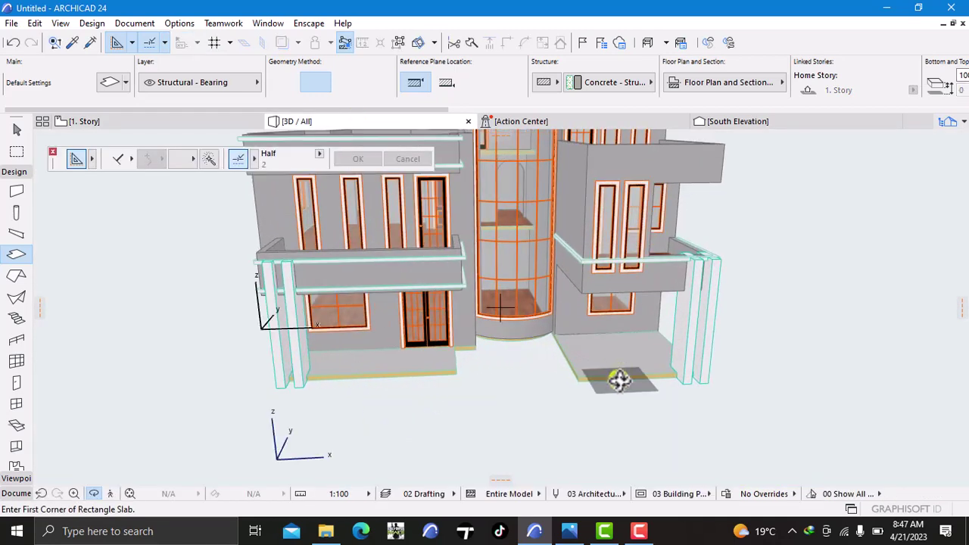
middle_click_drag(619, 379, 533, 447)
scroll(534, 447, "up", 1)
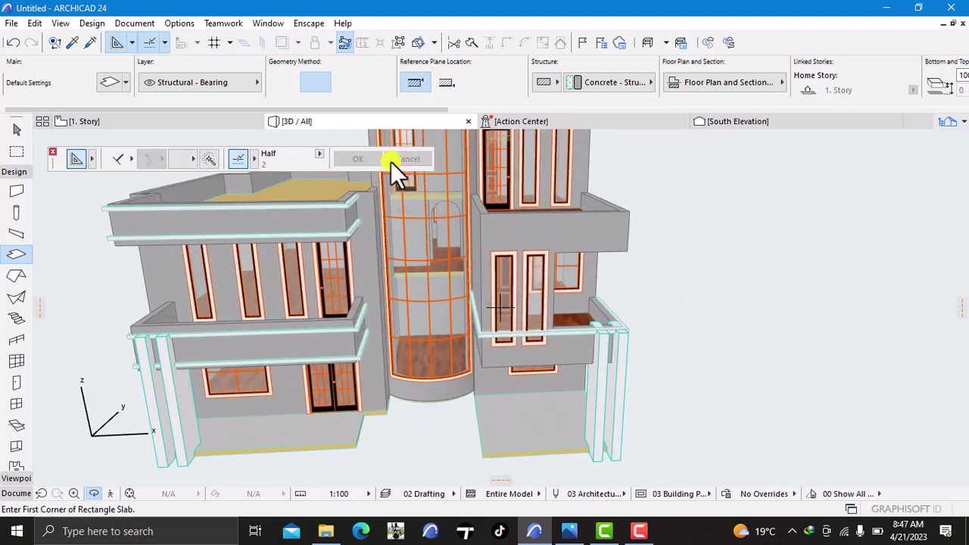
left_click(724, 122)
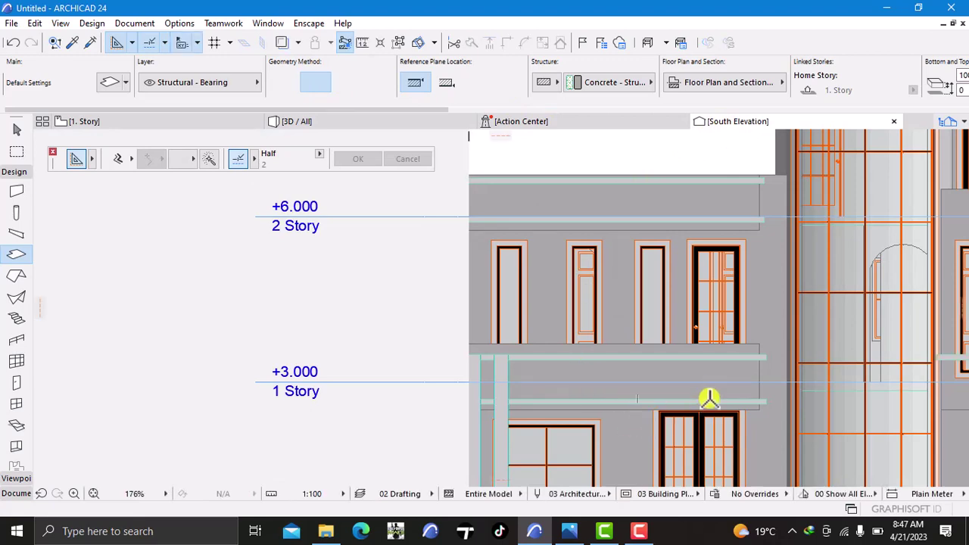
scroll(746, 394, "down", 6)
middle_click_drag(746, 394, 453, 398)
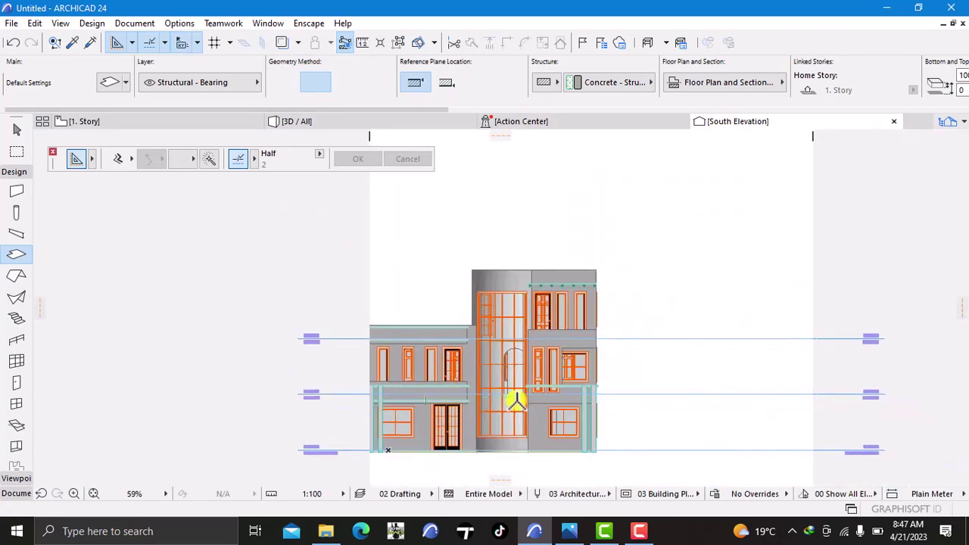
scroll(515, 402, "up", 5)
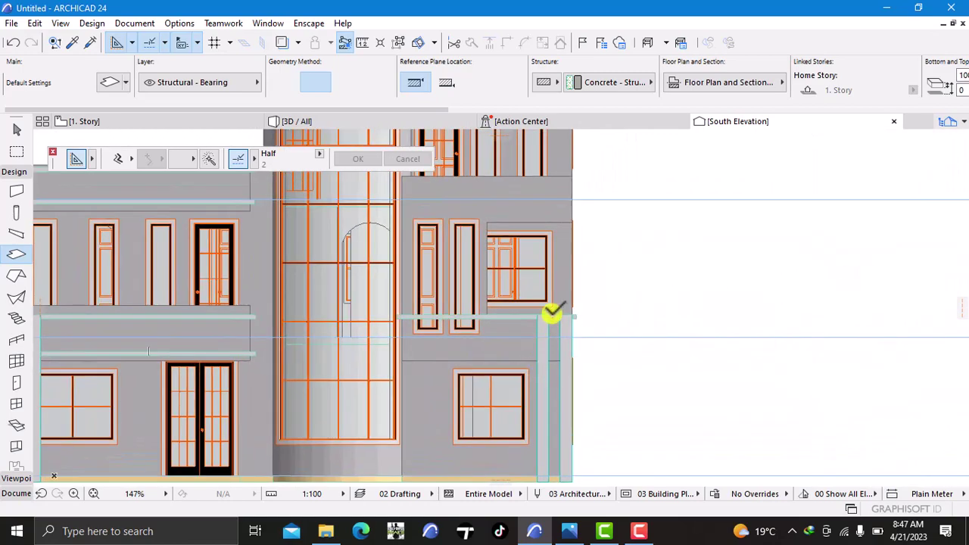
scroll(477, 352, "up", 2)
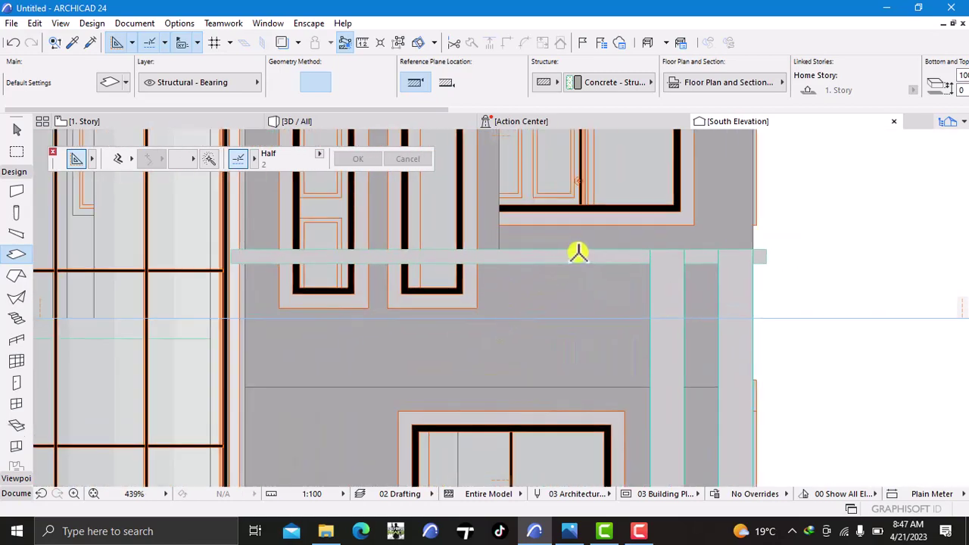
- Drag the east wing slab band straight up by 2850 onto the upper balcony parapet in the South Elevation
left_click(574, 254)
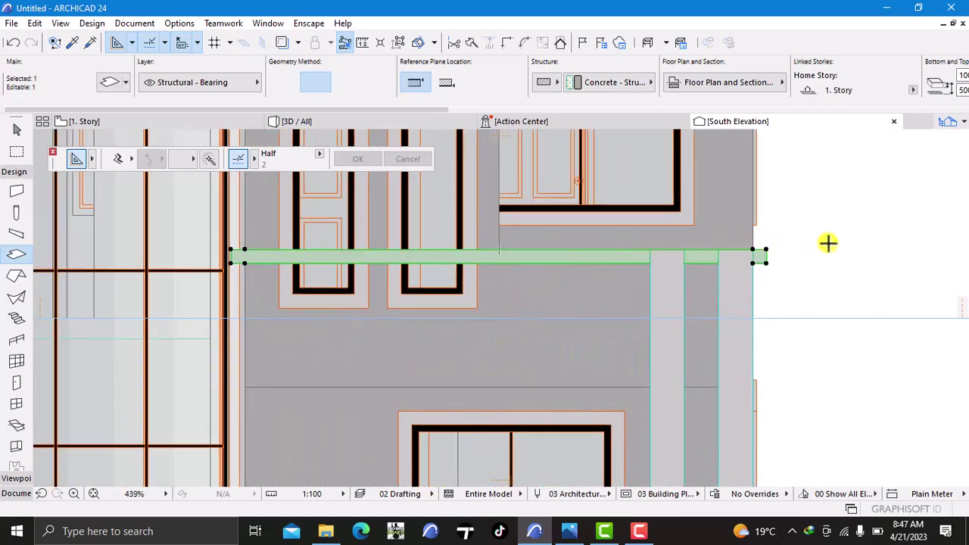
right_click(828, 243)
mouse_move(841, 301)
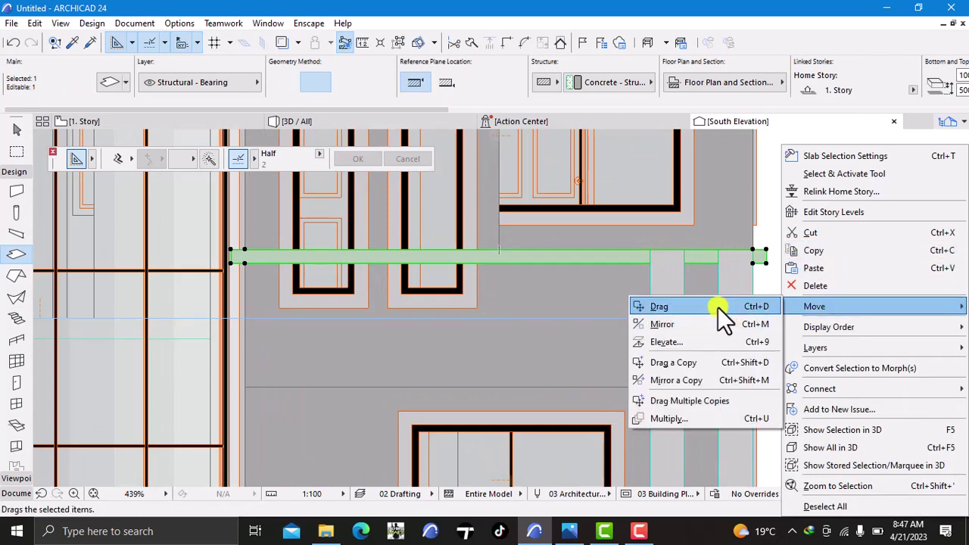
left_click(718, 306)
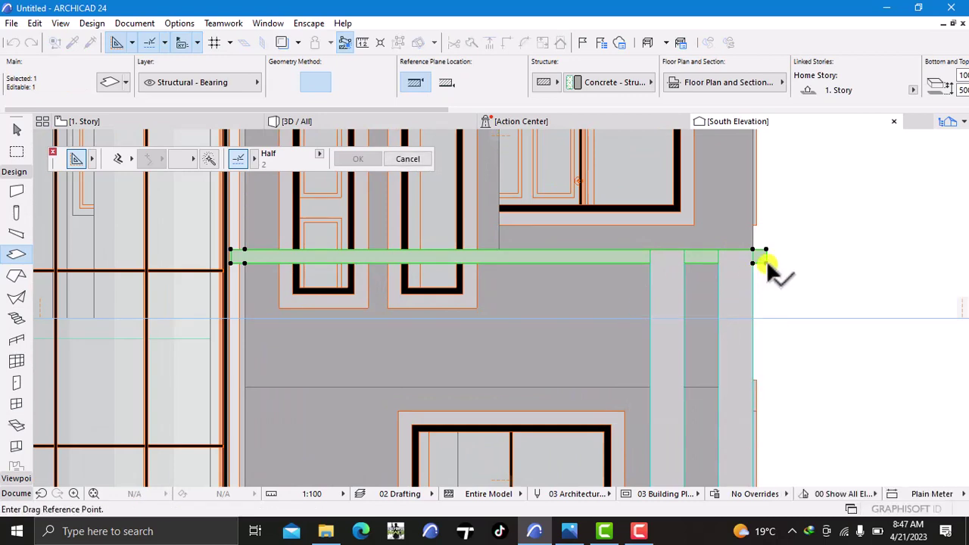
left_click(765, 263)
scroll(761, 257, "down", 4)
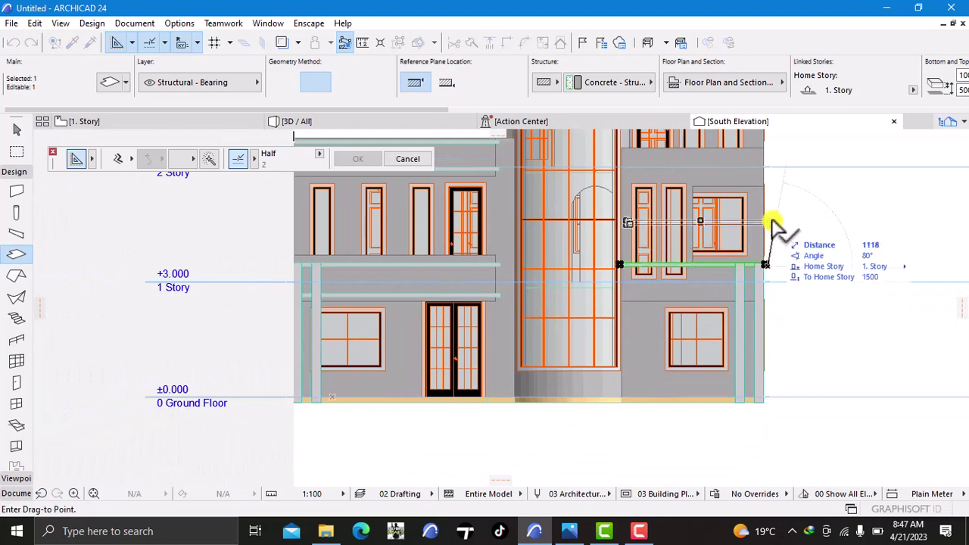
middle_click_drag(774, 217, 792, 296)
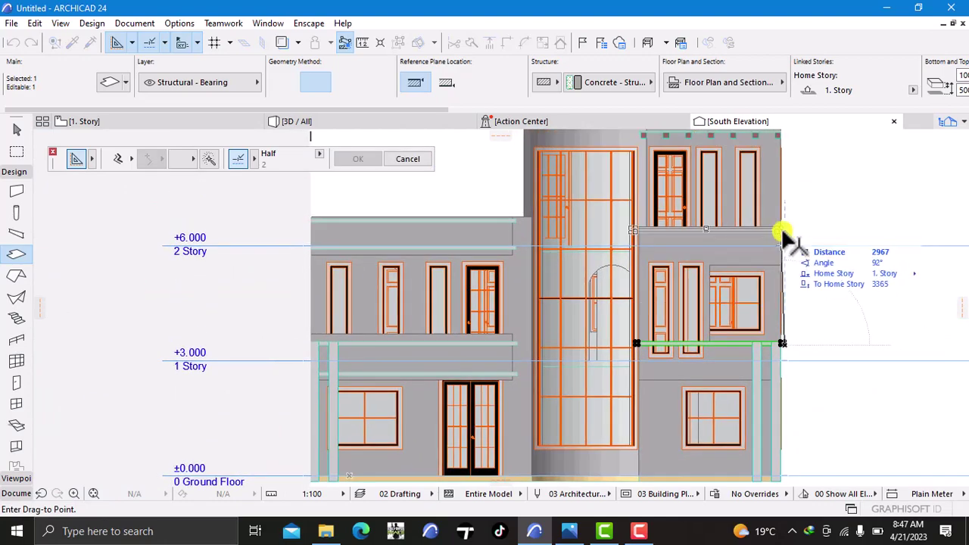
scroll(782, 234, "up", 4)
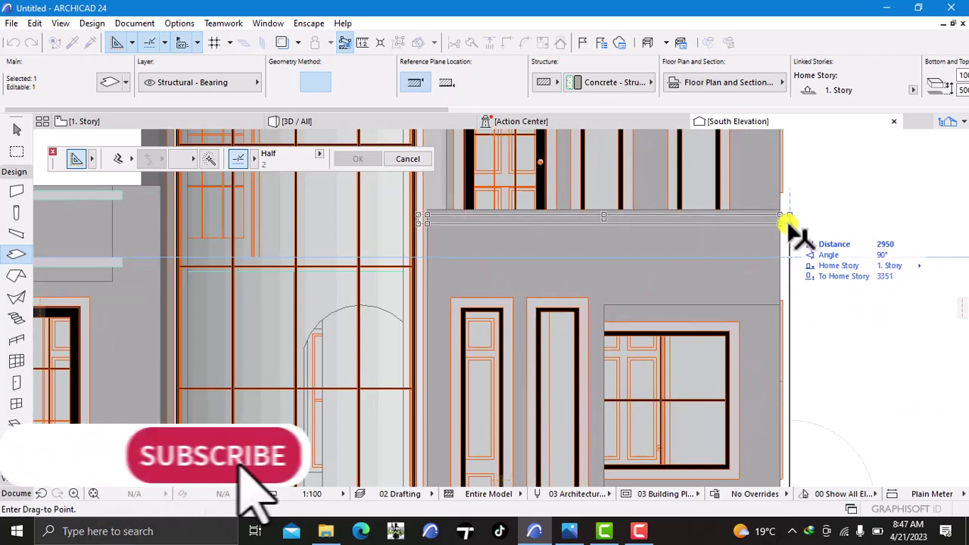
type("28")
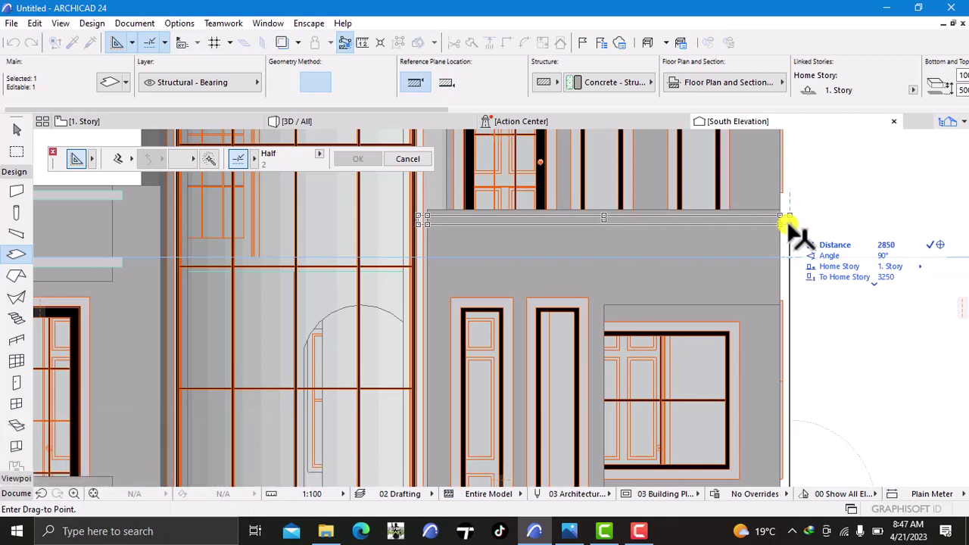
type("50")
key("Return")
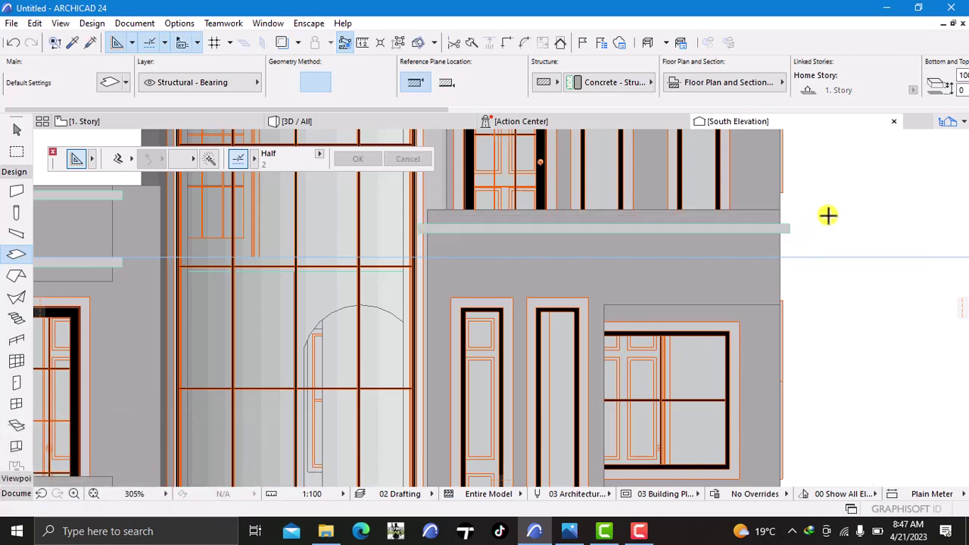
- Drag a copy of the raised east wing band straight down by 550 on the same parapet
scroll(768, 233, "up", 1)
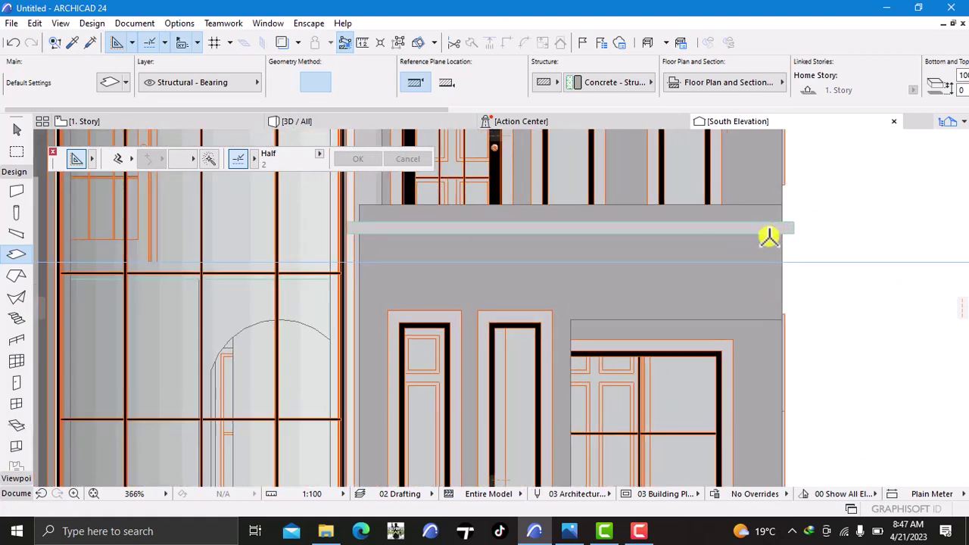
left_click(755, 228)
right_click(840, 216)
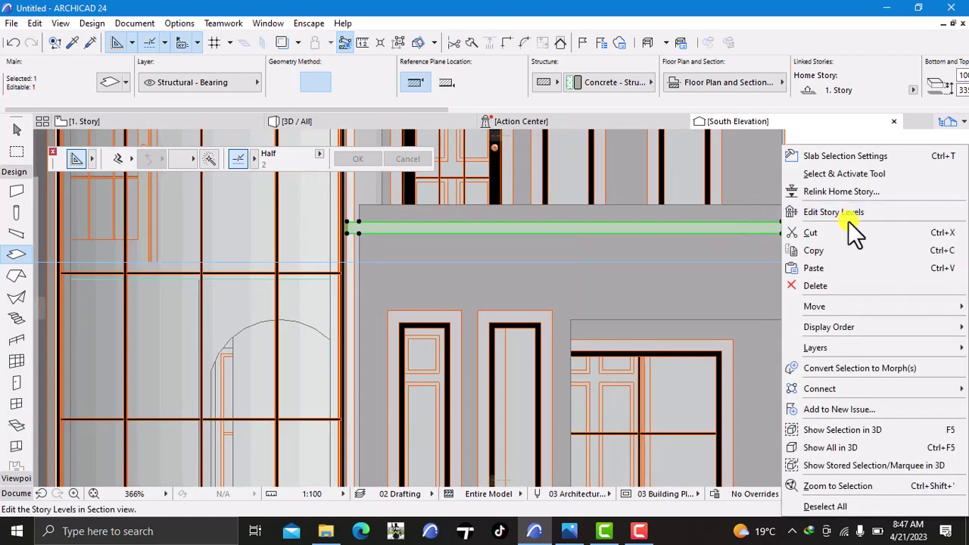
mouse_move(785, 306)
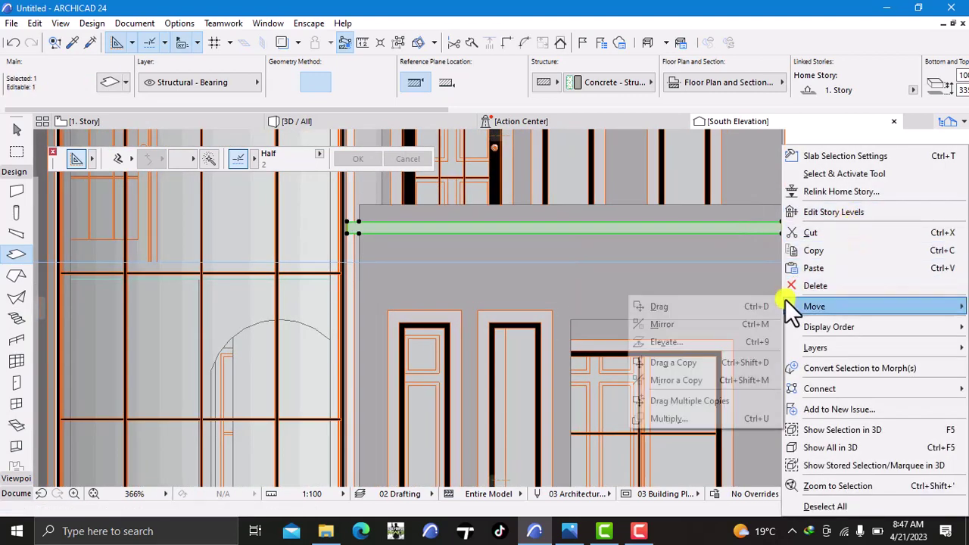
left_click(714, 361)
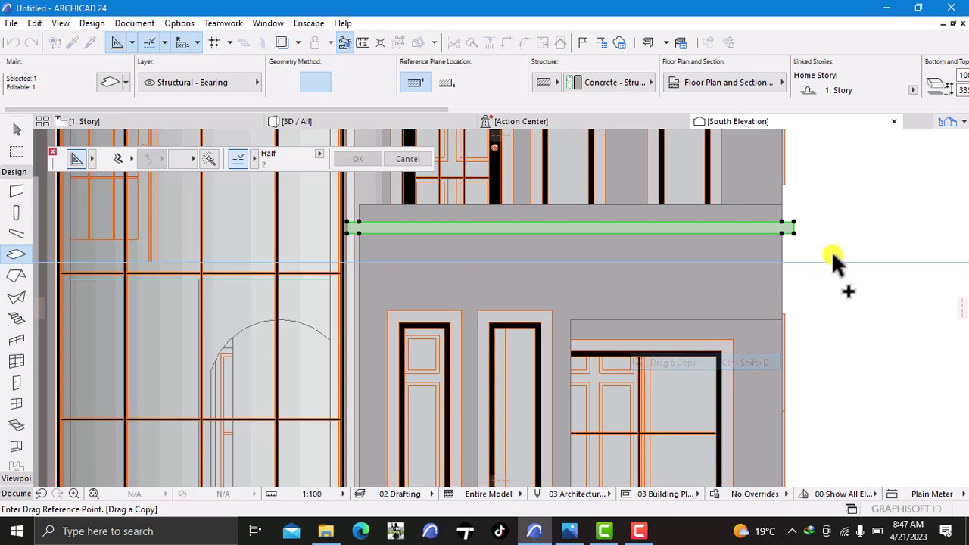
left_click(793, 233)
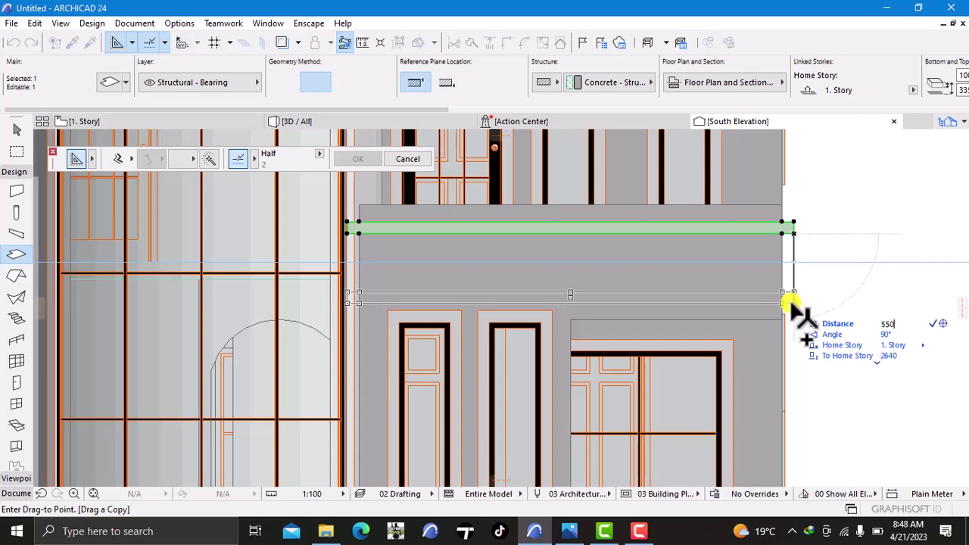
key("Return")
key("Escape")
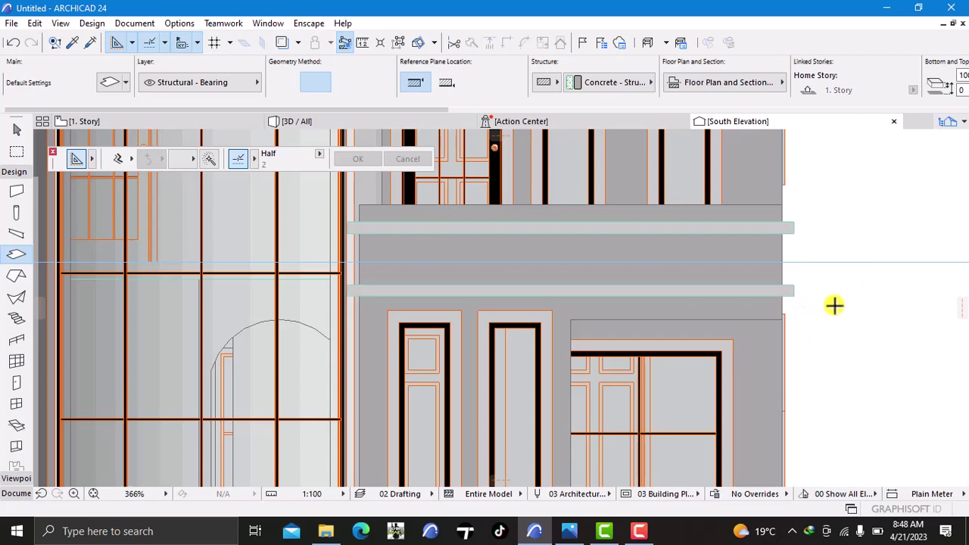
scroll(828, 314, "down", 4)
middle_click_drag(774, 356, 769, 321)
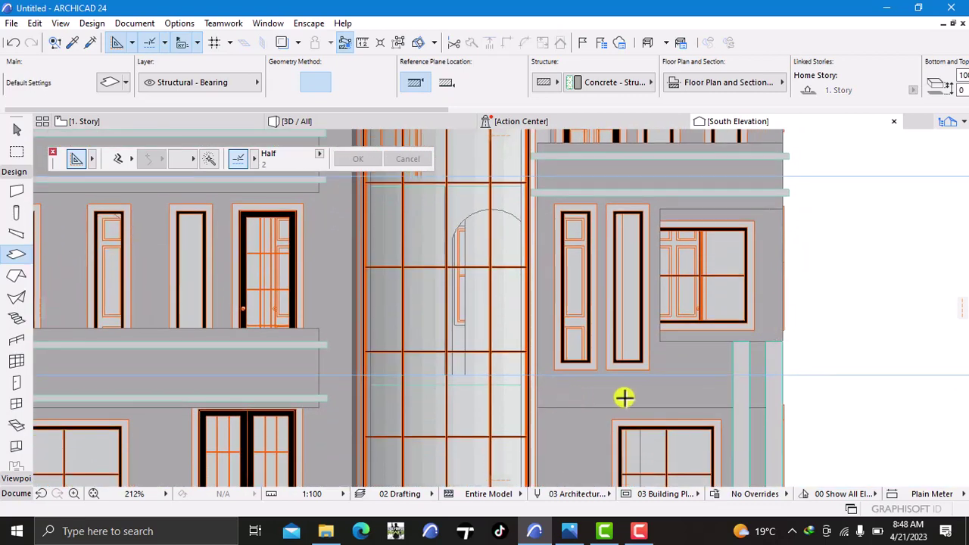
middle_click_drag(501, 402, 504, 413)
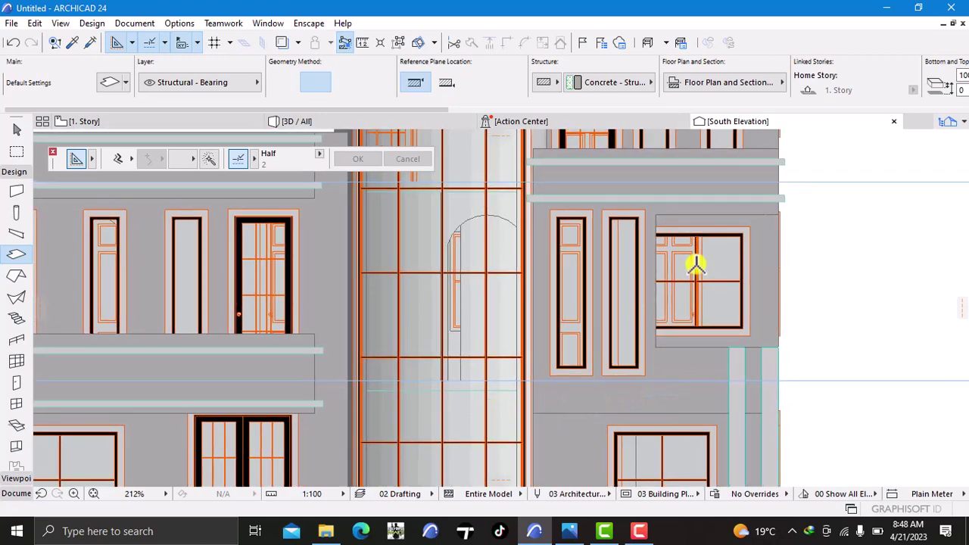
left_click(762, 201)
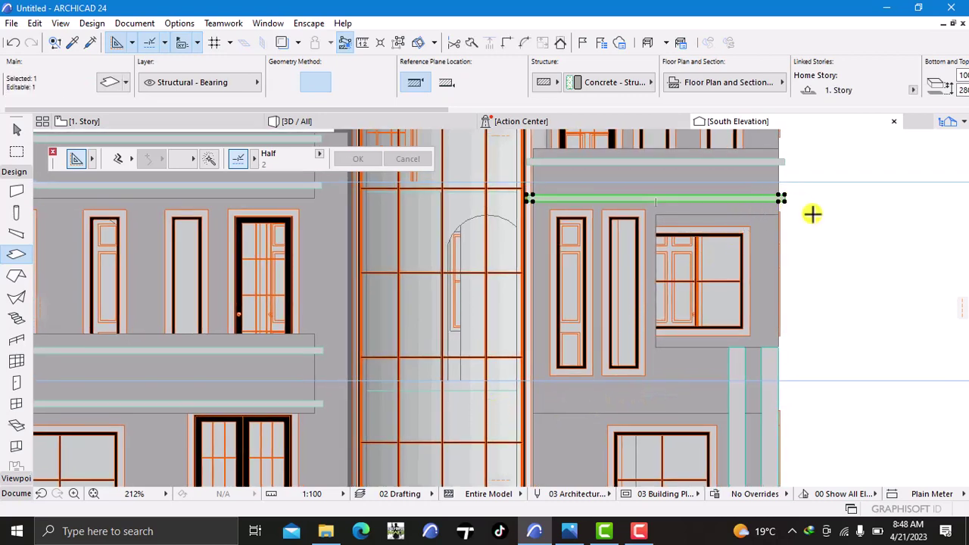
right_click(814, 215)
mouse_move(820, 301)
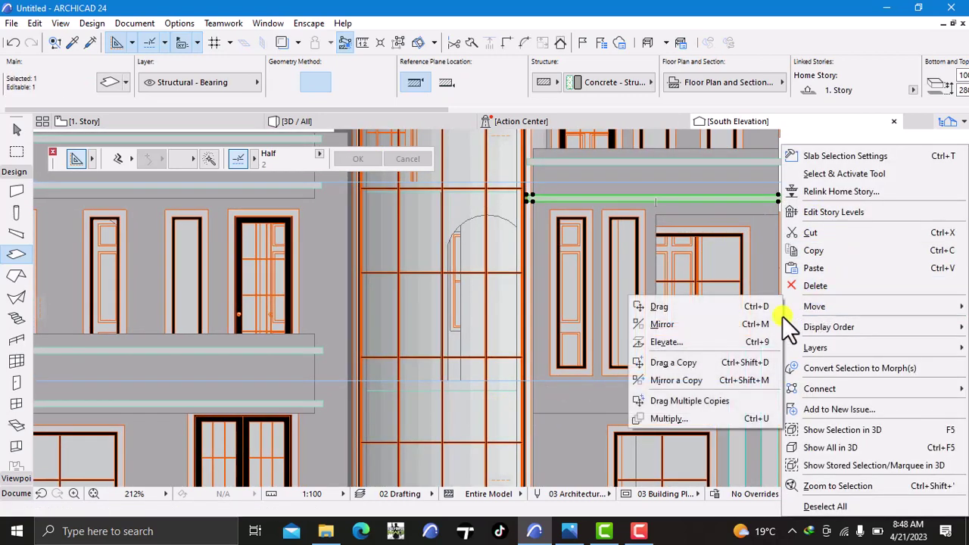
left_click(736, 359)
left_click(781, 198)
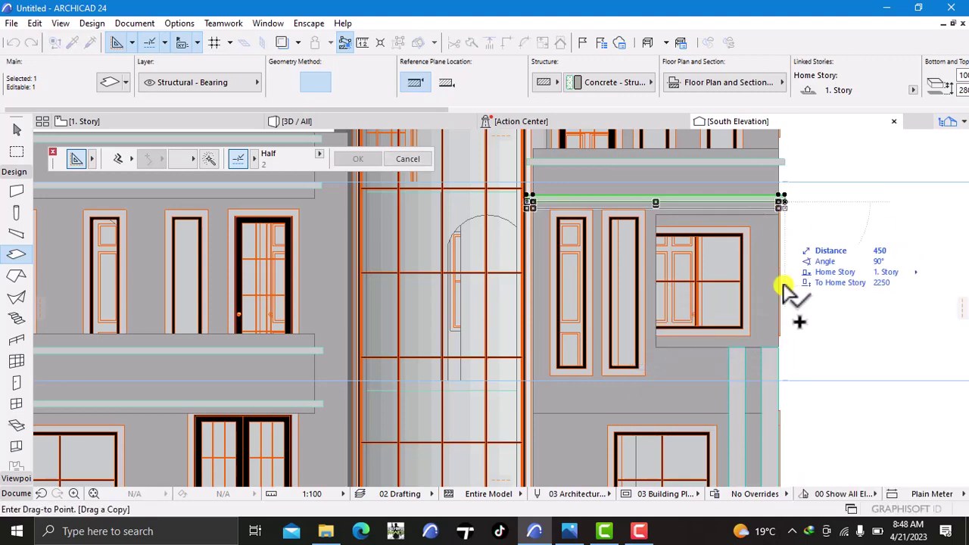
left_click(782, 394)
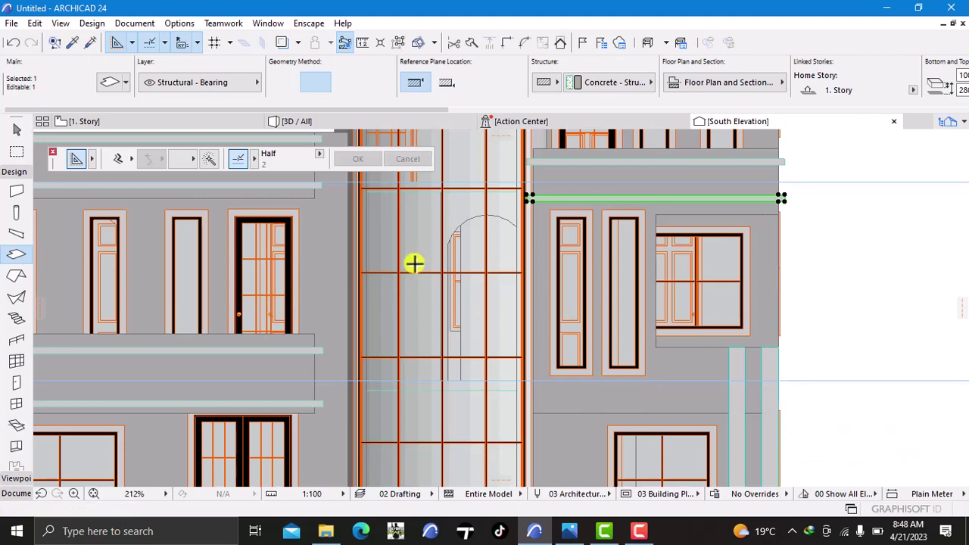
- Drag a copy of the lower east wing band straight down by 3000, aligning its underside with the top edge of the lower west balcony band
right_click(835, 257)
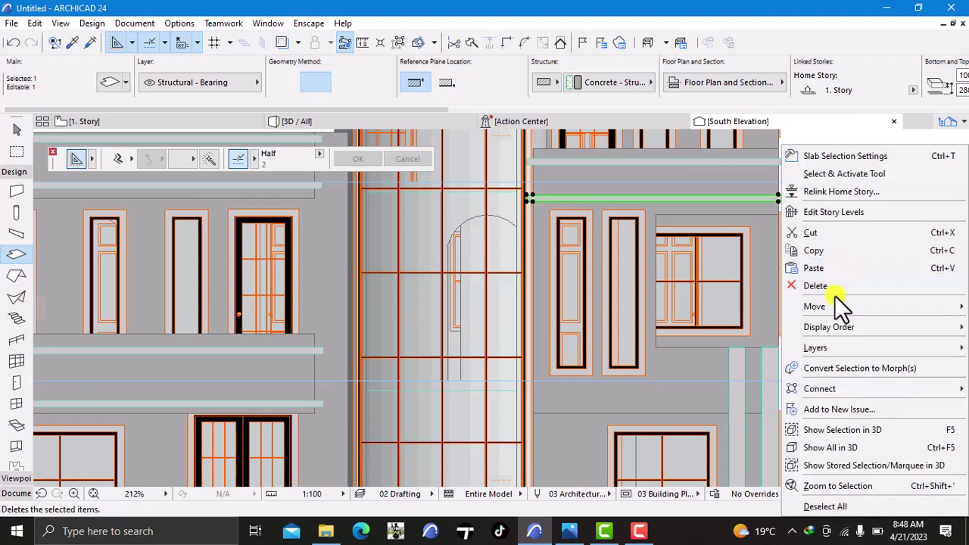
mouse_move(835, 306)
left_click(681, 363)
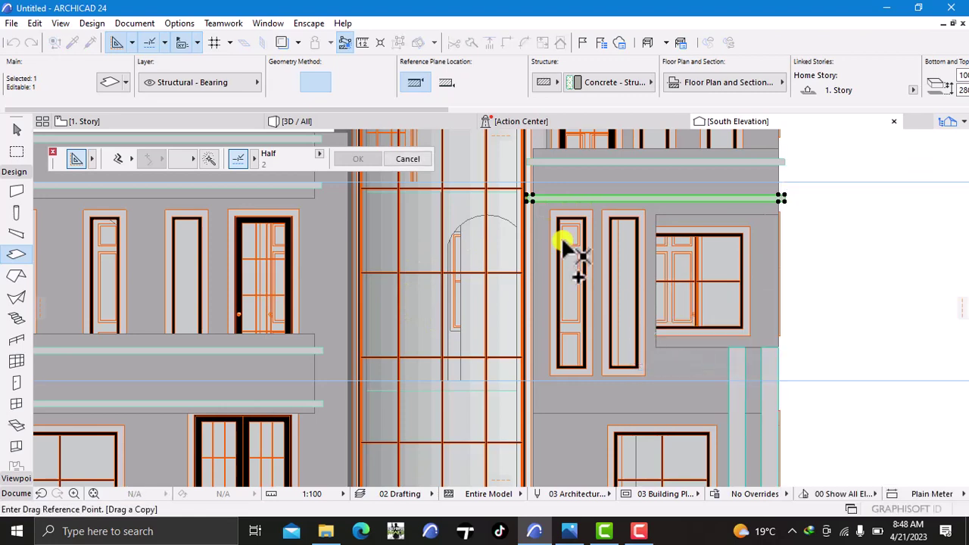
left_click(530, 200)
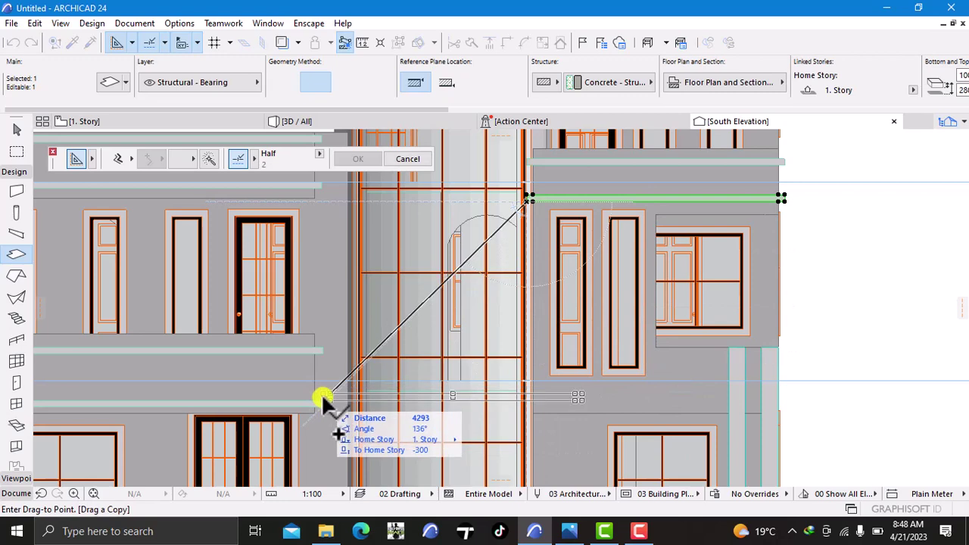
scroll(322, 404, "up", 5)
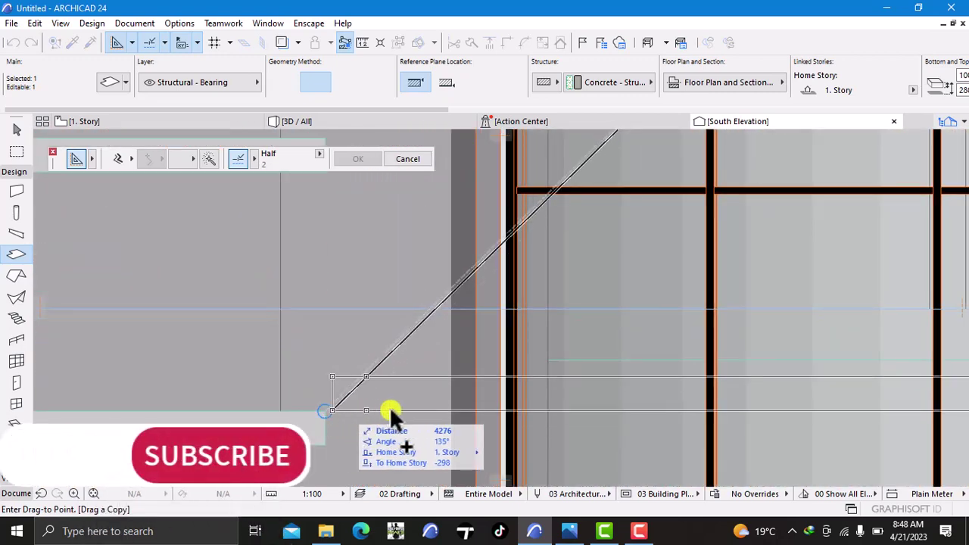
scroll(609, 412, "down", 4)
middle_click_drag(624, 411, 503, 369)
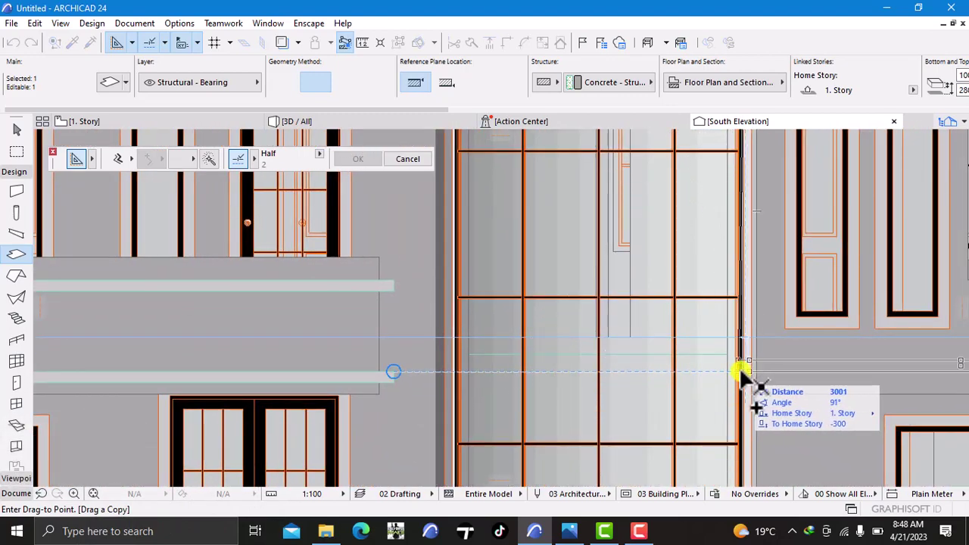
scroll(740, 371, "up", 2)
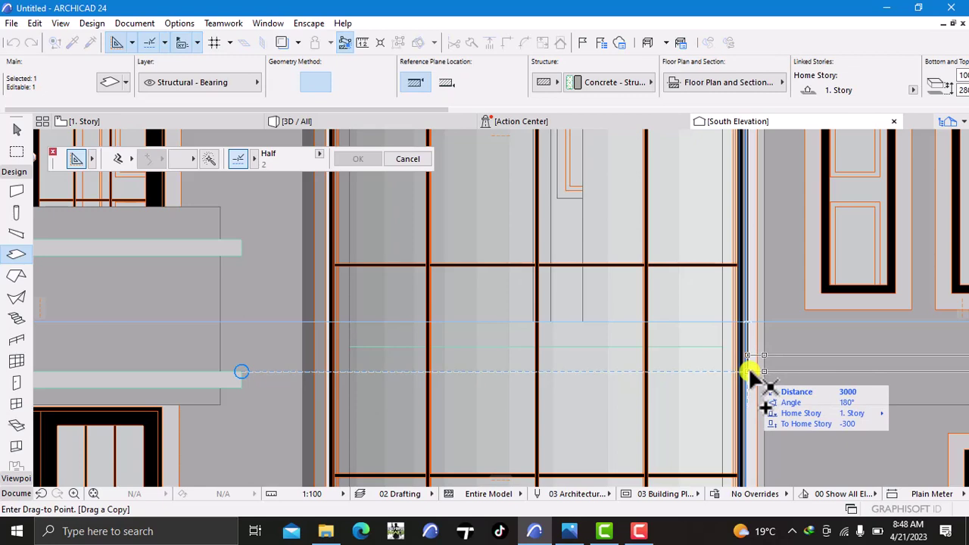
left_click(749, 371)
scroll(750, 369, "down", 3)
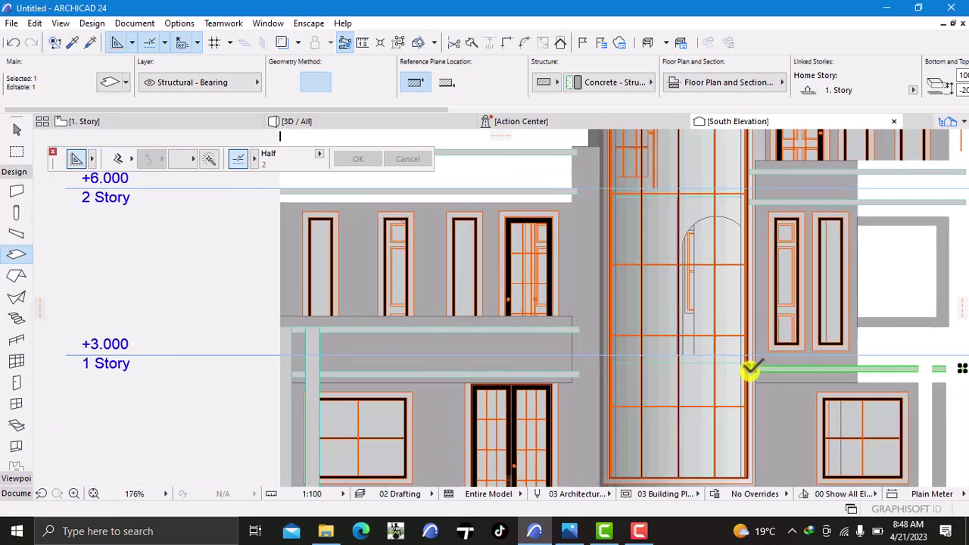
scroll(750, 369, "down", 6)
key("Escape")
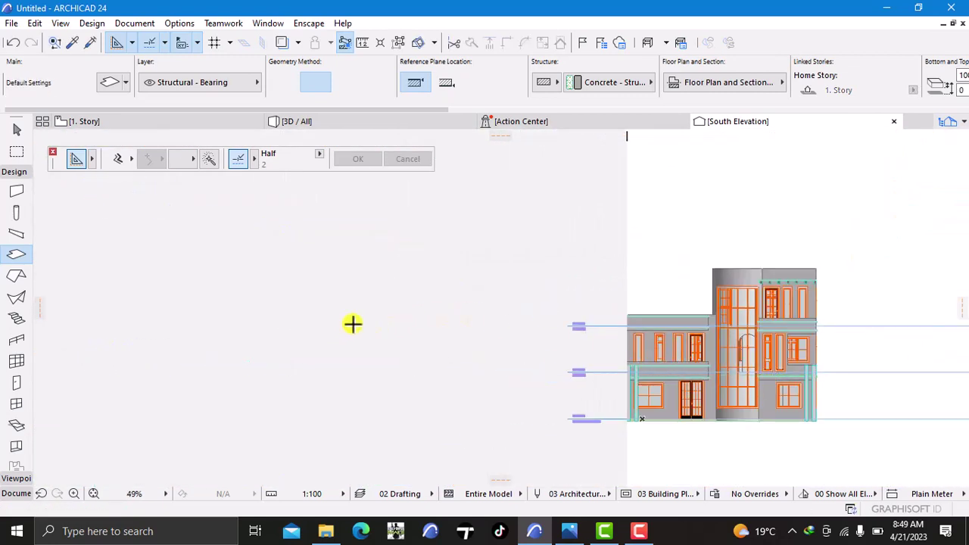
- Examine the slab bands on both wings in the 3D view, from the front around to the west side
left_click(348, 122)
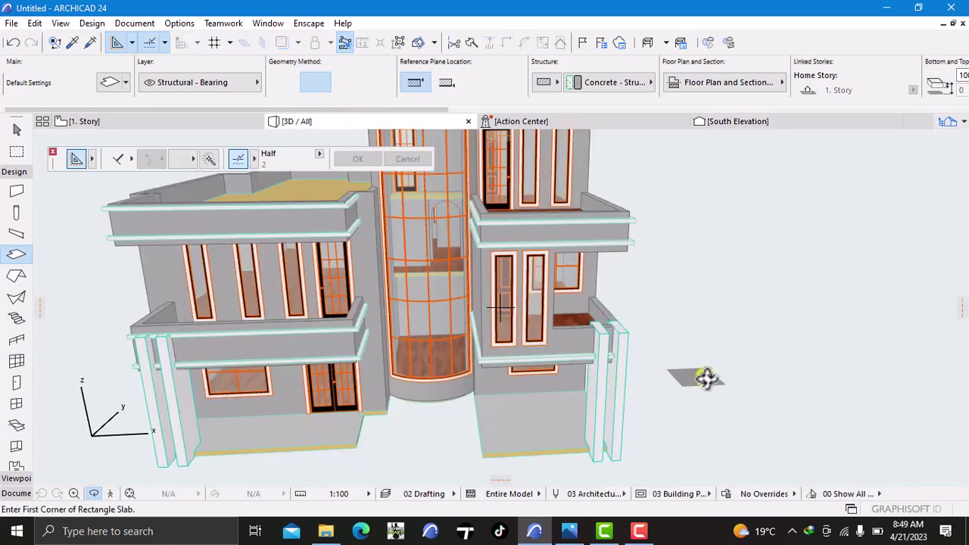
right_click(886, 355)
left_click(772, 434)
left_click_drag(795, 401, 883, 364)
left_click_drag(515, 414, 536, 444)
scroll(474, 430, "down", 2)
scroll(568, 364, "up", 5)
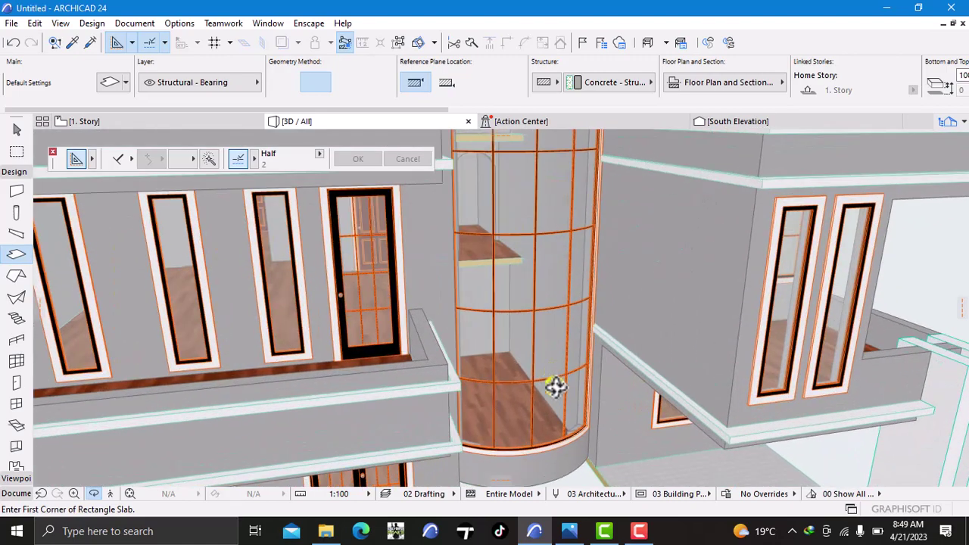
scroll(529, 301, "down", 3)
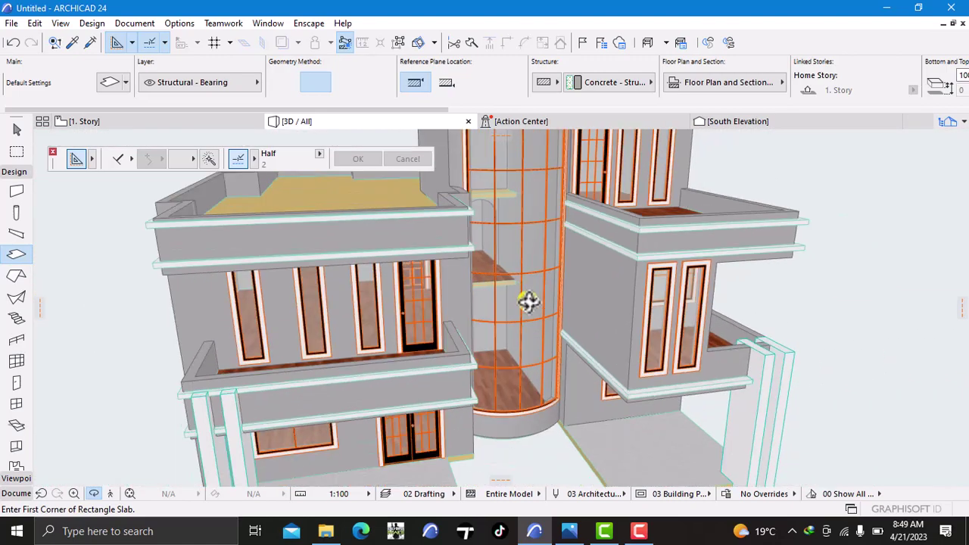
scroll(515, 325, "down", 3)
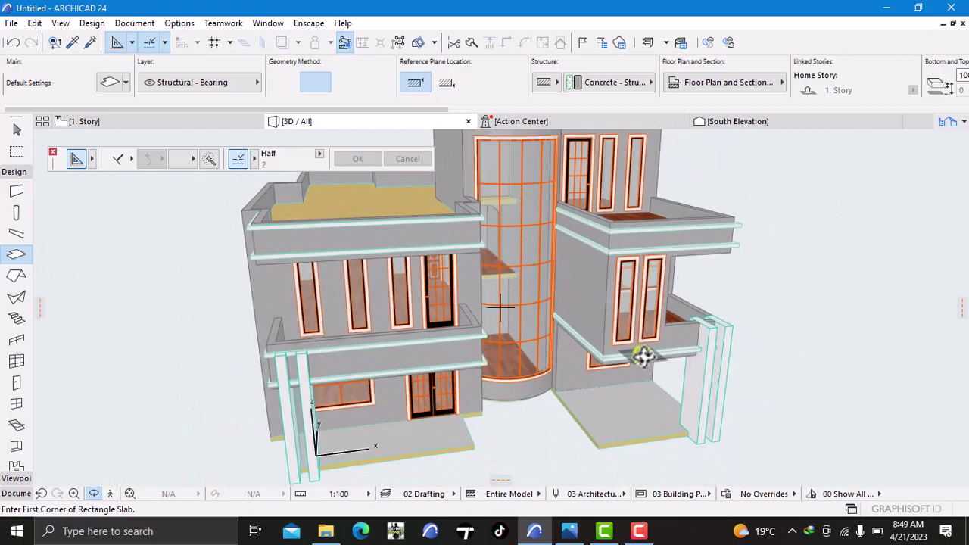
scroll(582, 360, "down", 2)
middle_click_drag(582, 361, 625, 337)
middle_click_drag(282, 379, 558, 342, "shift")
middle_click_drag(475, 371, 481, 345, "shift")
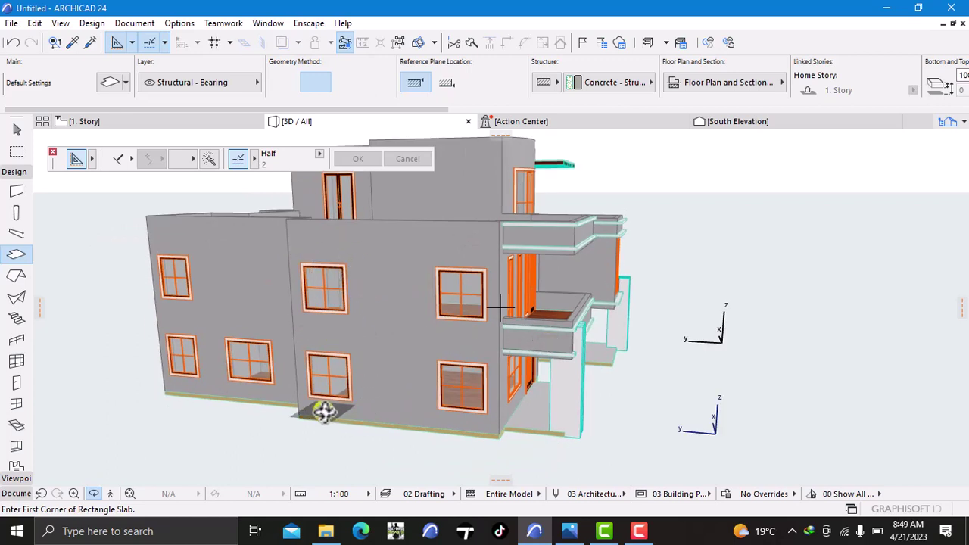
- Switch to Photos, review reference renders Image3.png, Image2.png and Image1_000.png for the west facade trim, and return to ARCHICAD
left_click(570, 531)
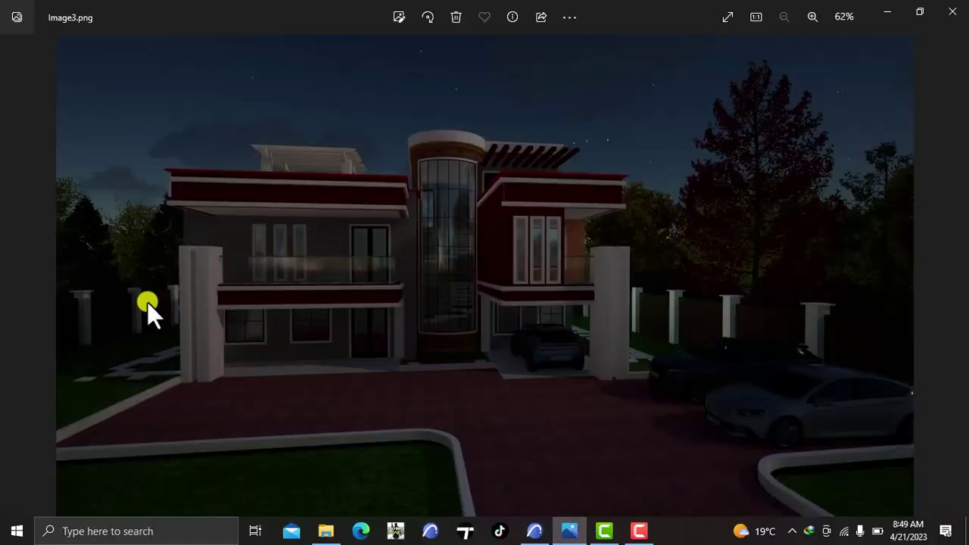
left_click(19, 284)
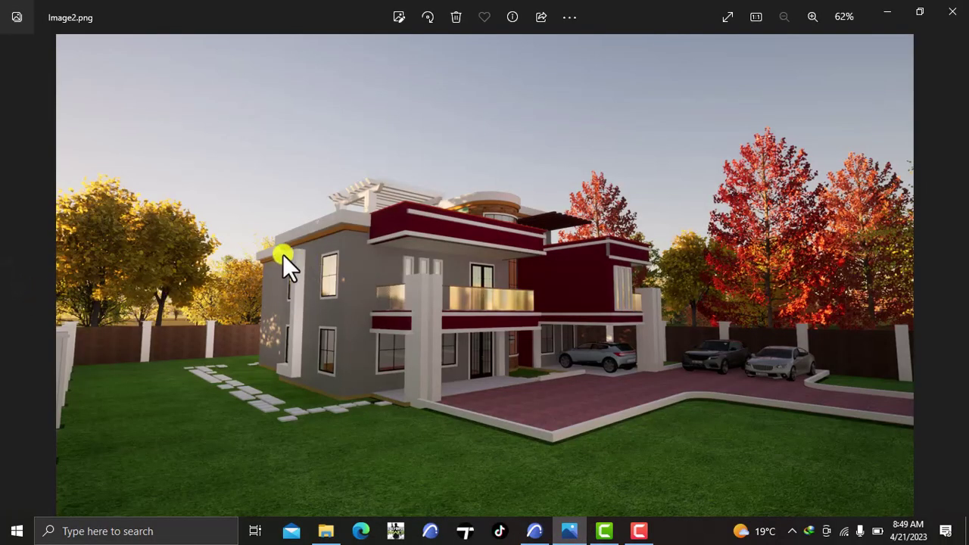
left_click(17, 275)
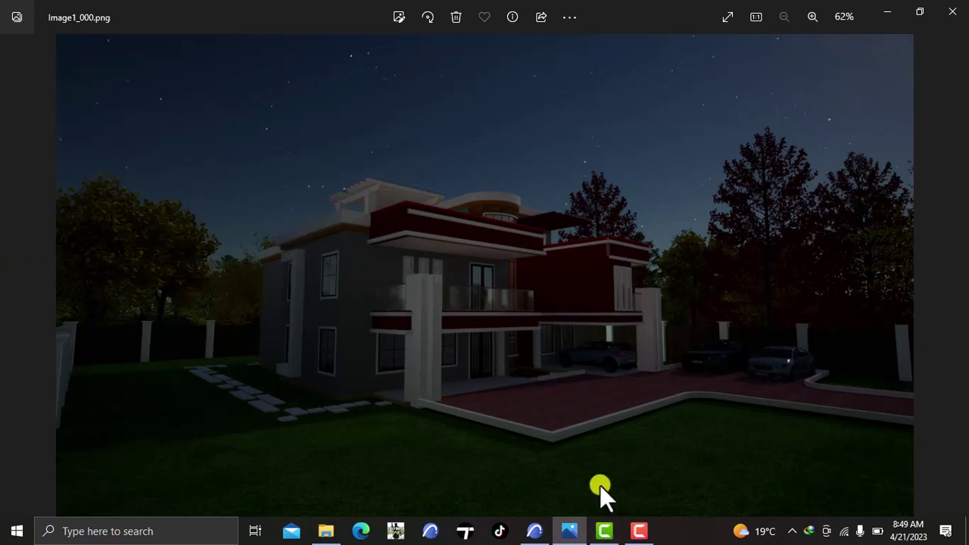
left_click(532, 500)
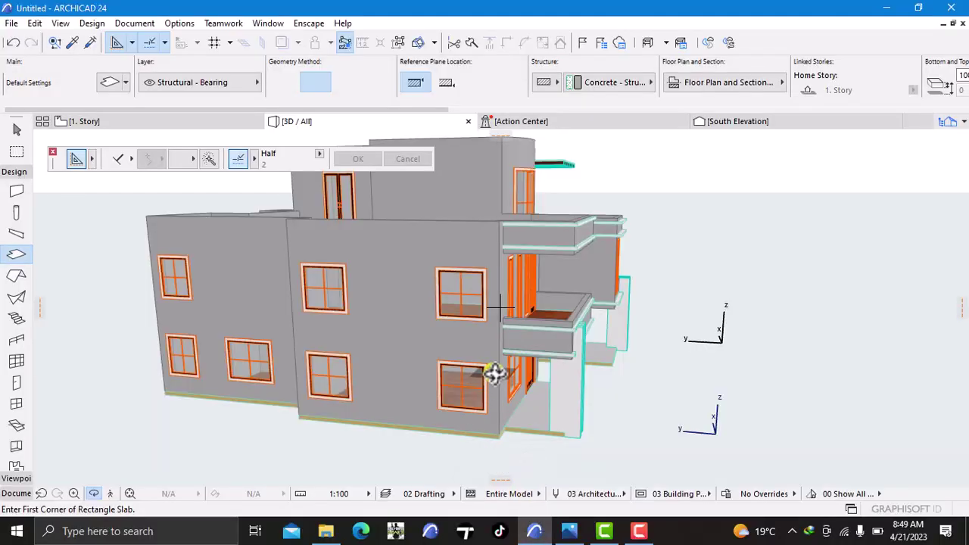
- Examine the plain west facade, its windows and the other outer walls of the house in the 3D view
scroll(492, 373, "down", 3)
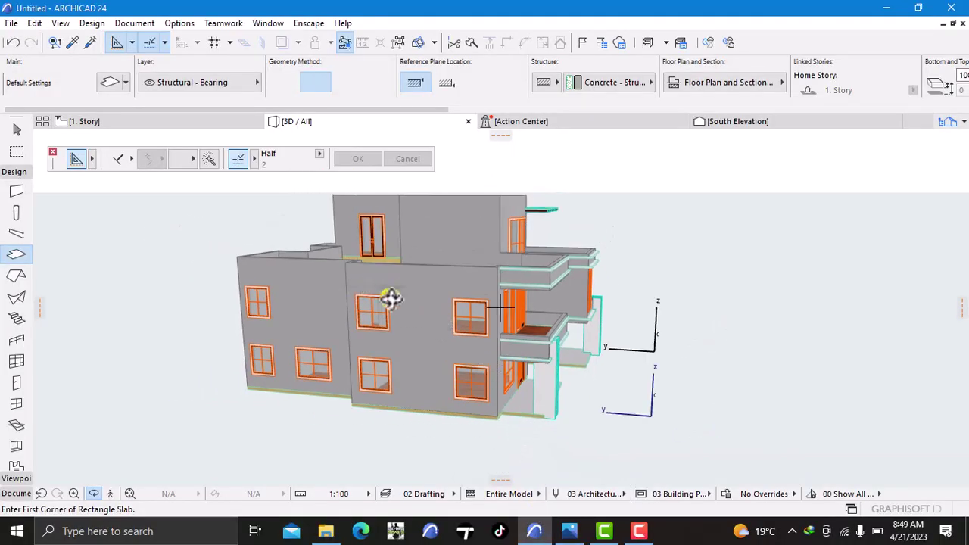
scroll(321, 322, "down", 2)
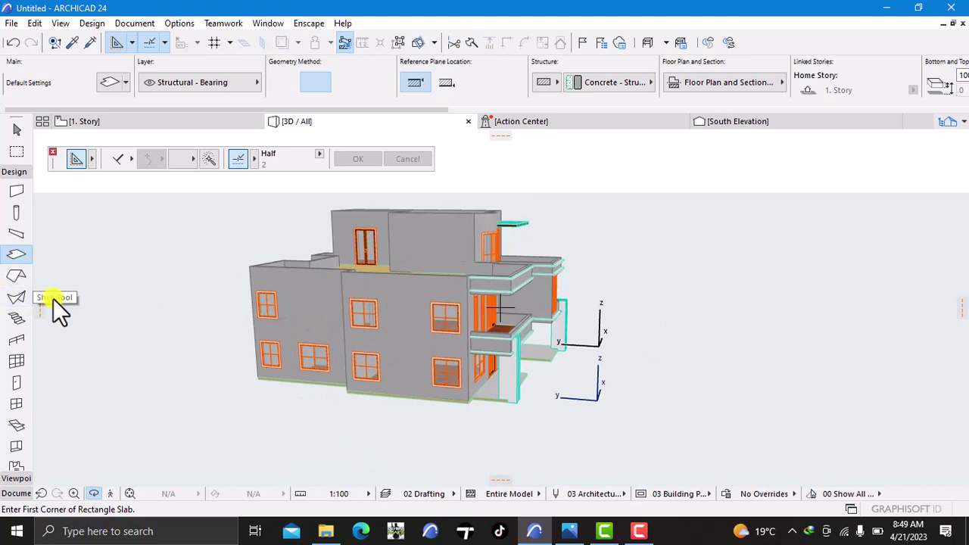
right_click(184, 304)
left_click(178, 424)
left_click_drag(132, 363, 658, 331)
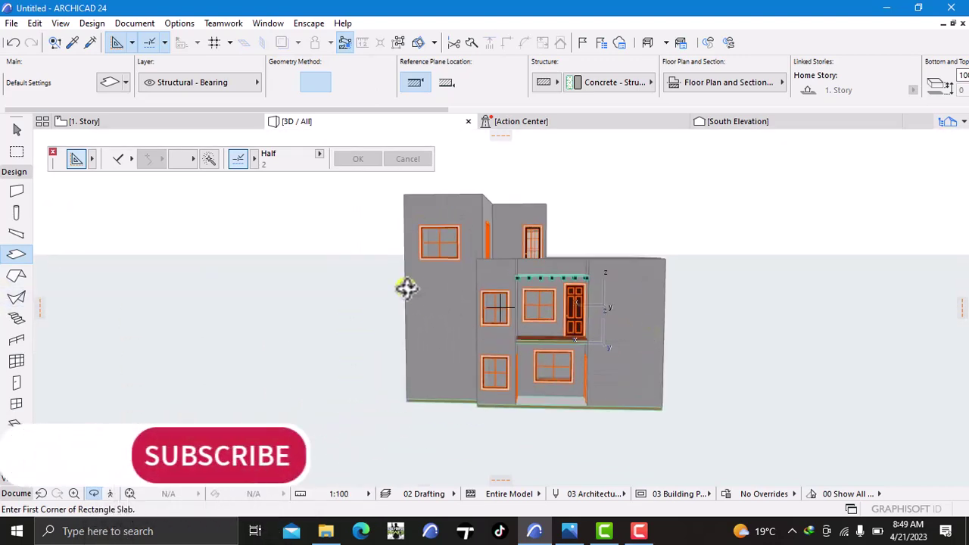
right_click(799, 331)
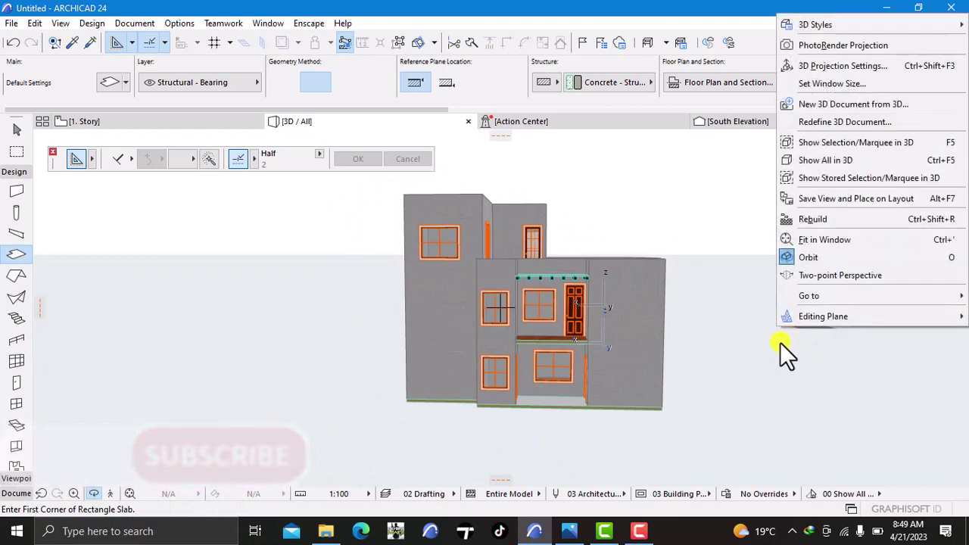
left_click(769, 355)
left_click_drag(769, 355, 368, 288)
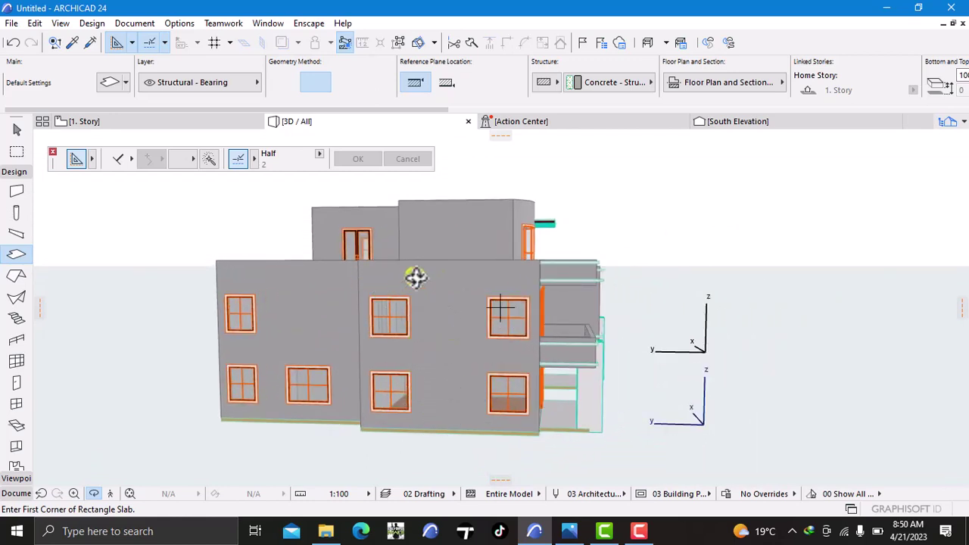
mouse_move(433, 409)
left_mouse_down()
mouse_move(400, 362)
mouse_move(403, 383)
left_mouse_up()
- Open the Ground Floor plan at the west wing, comparing it briefly with the 3D view
mouse_move(136, 121)
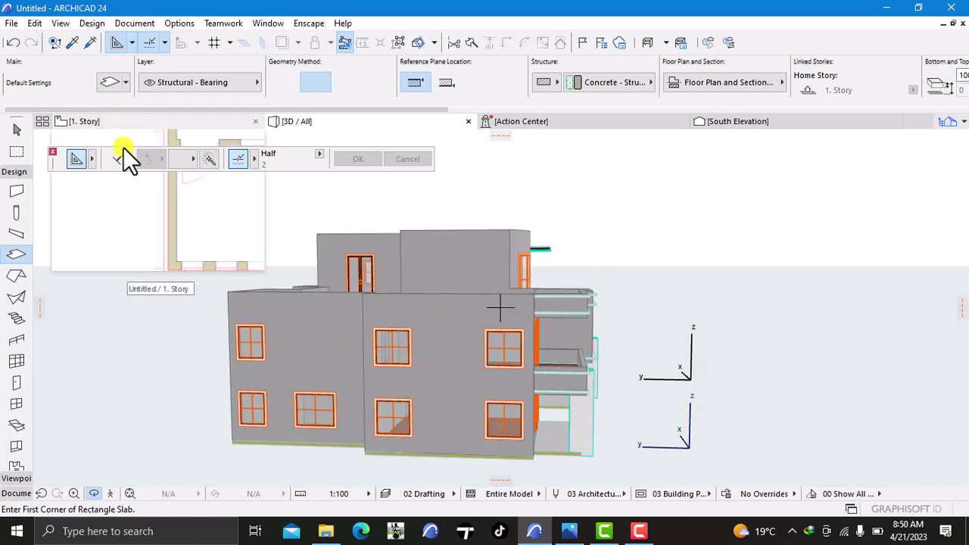
right_click(111, 121)
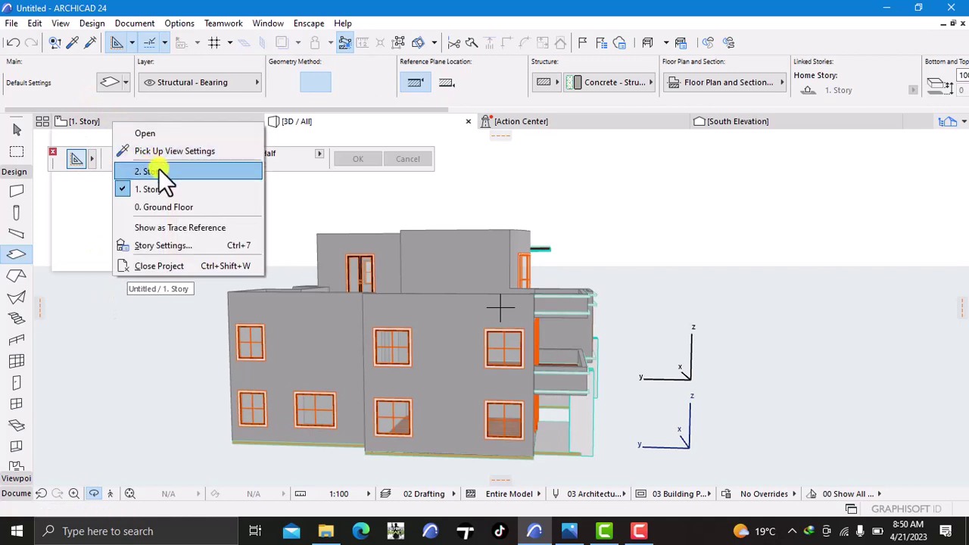
left_click(156, 206)
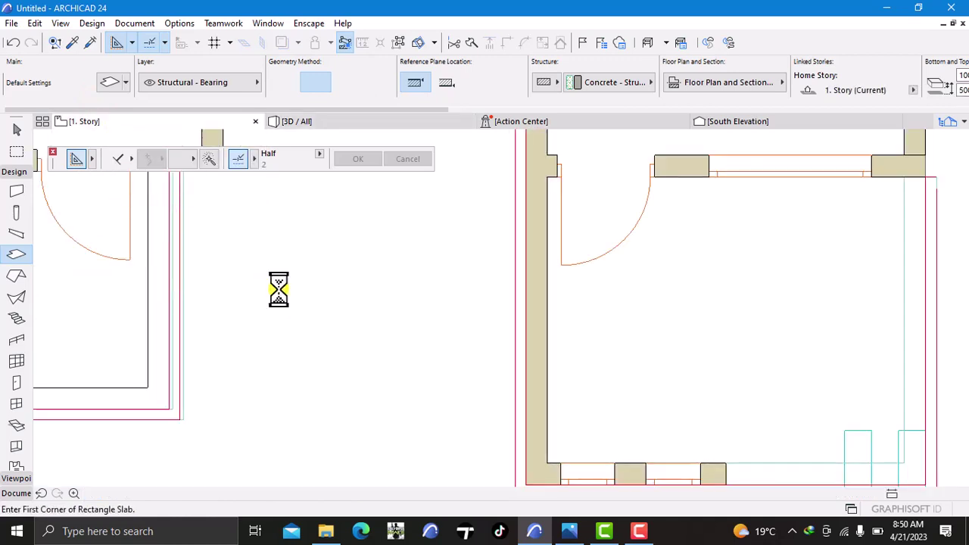
scroll(260, 298, "down", 4)
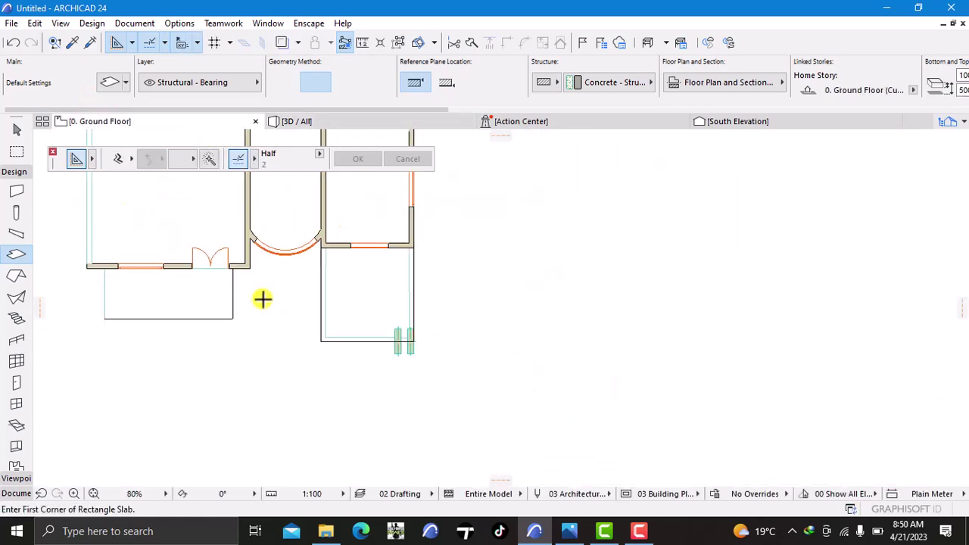
scroll(188, 274, "down", 1)
middle_click_drag(198, 293, 283, 402)
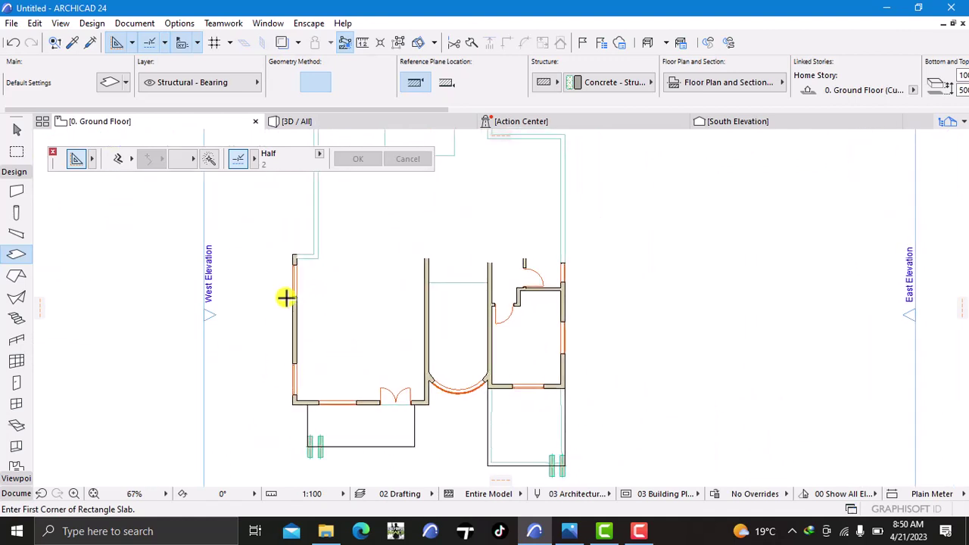
middle_click_drag(302, 292, 317, 341)
left_click(311, 123)
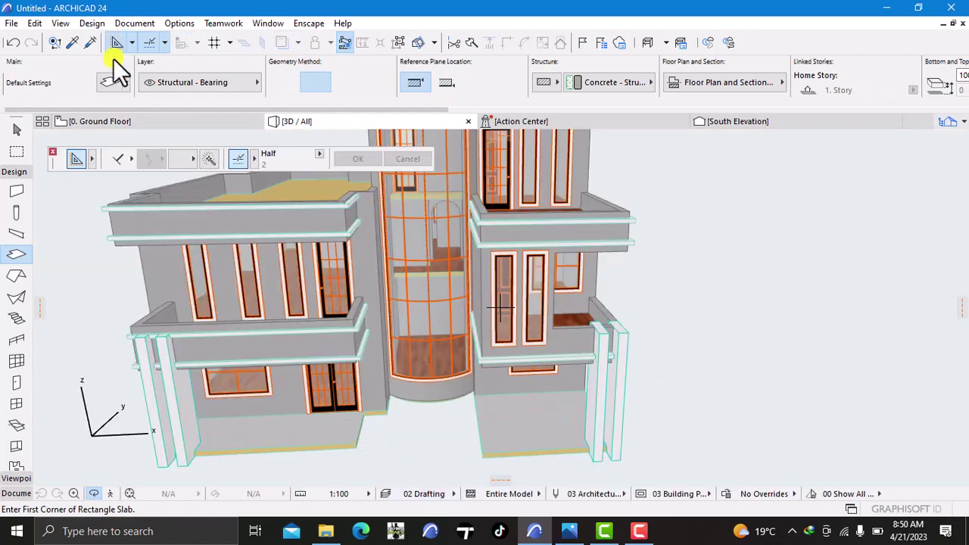
left_click(119, 124)
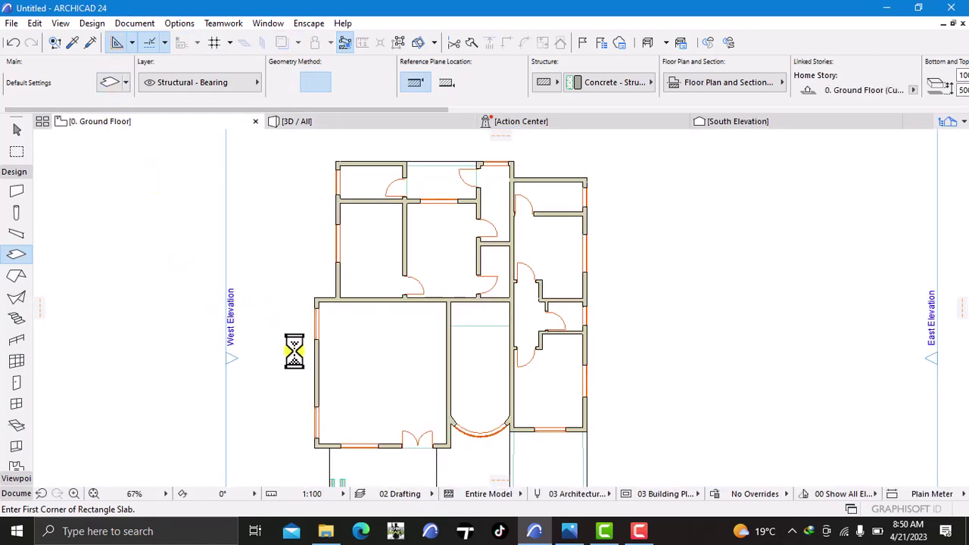
- Check the sill height of the northernmost window in the living area's west wall on the Ground Floor plan
scroll(296, 335, "up", 3)
key("shift")
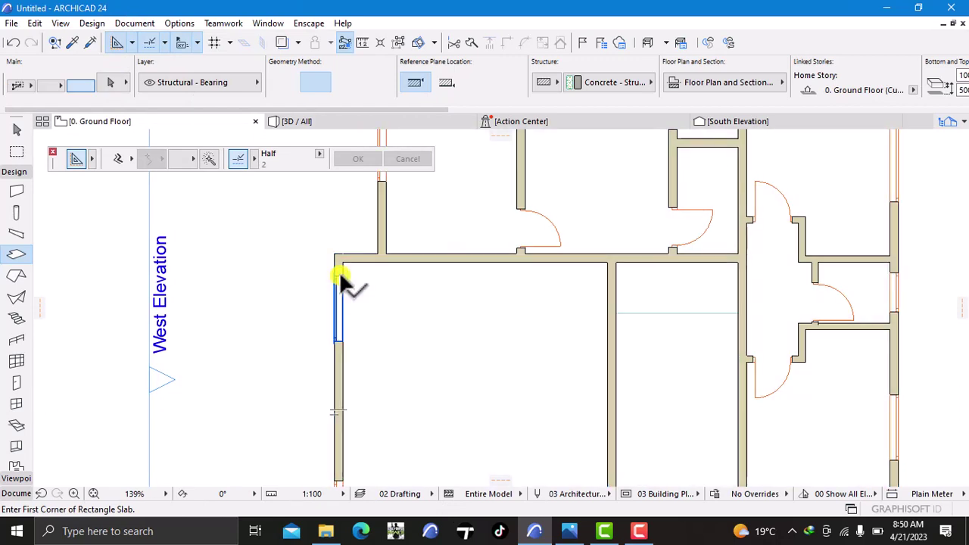
left_click(341, 281, "shift")
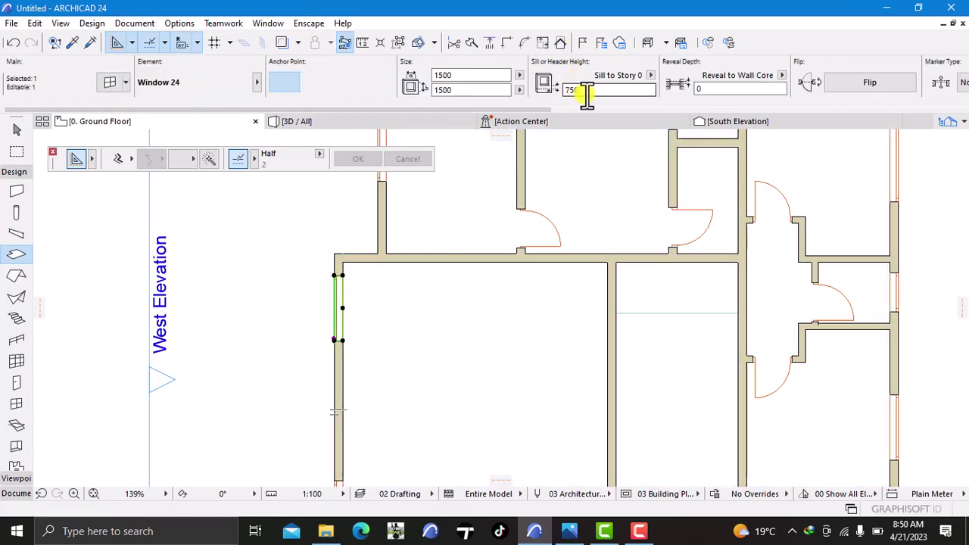
key("Escape")
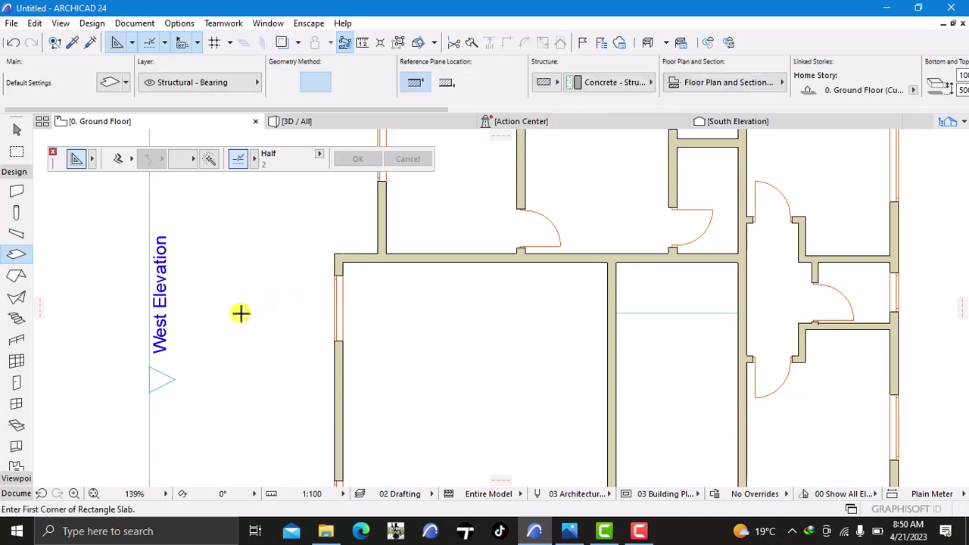
- In the default beam settings, enter 750 as the elevation to Project Zero, then revise it to 250
left_click(17, 236)
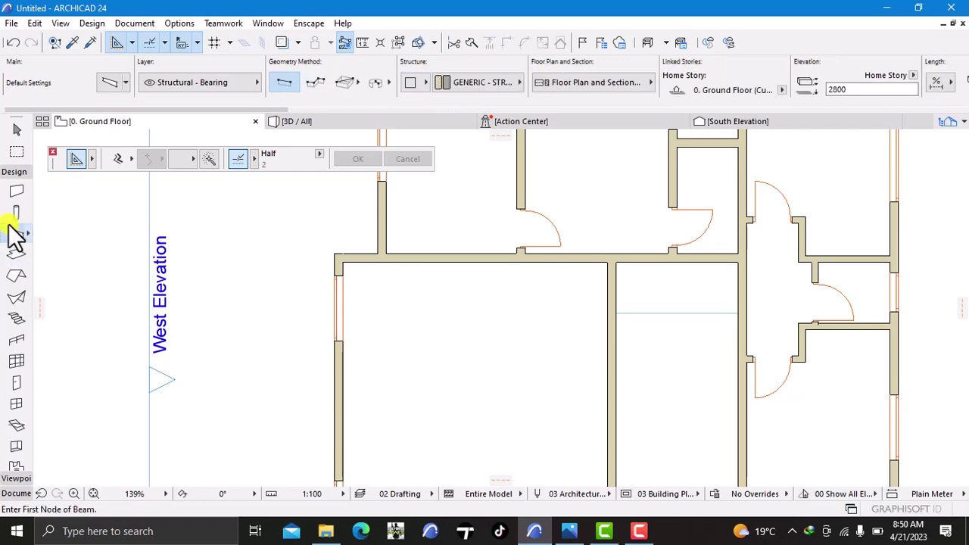
double_click(17, 236)
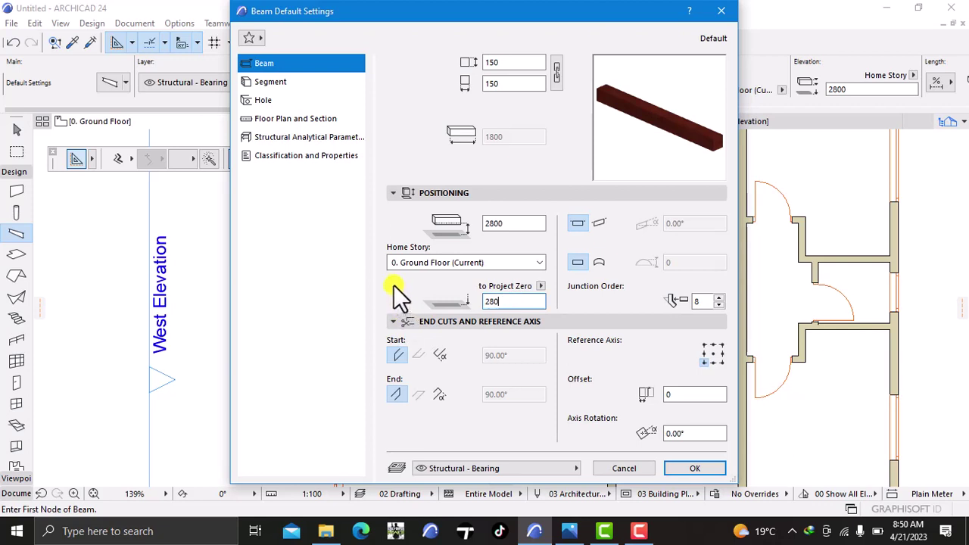
key("BackSpace")
key("BackSpace")
key("BackSpace")
type("75")
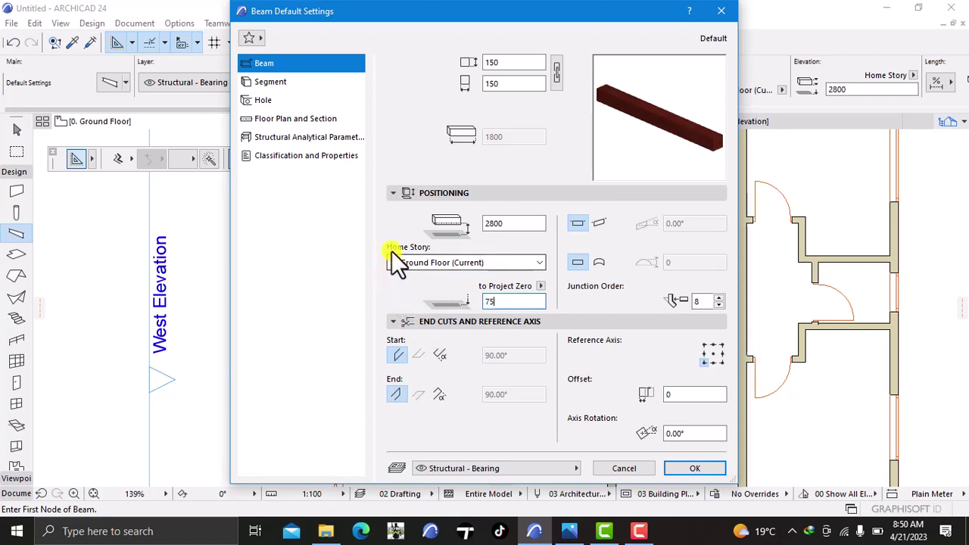
type("0")
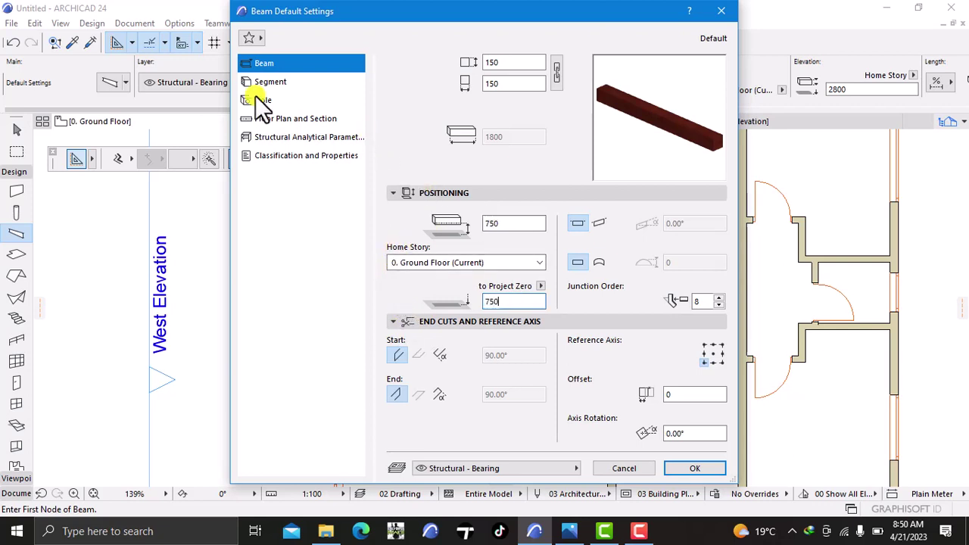
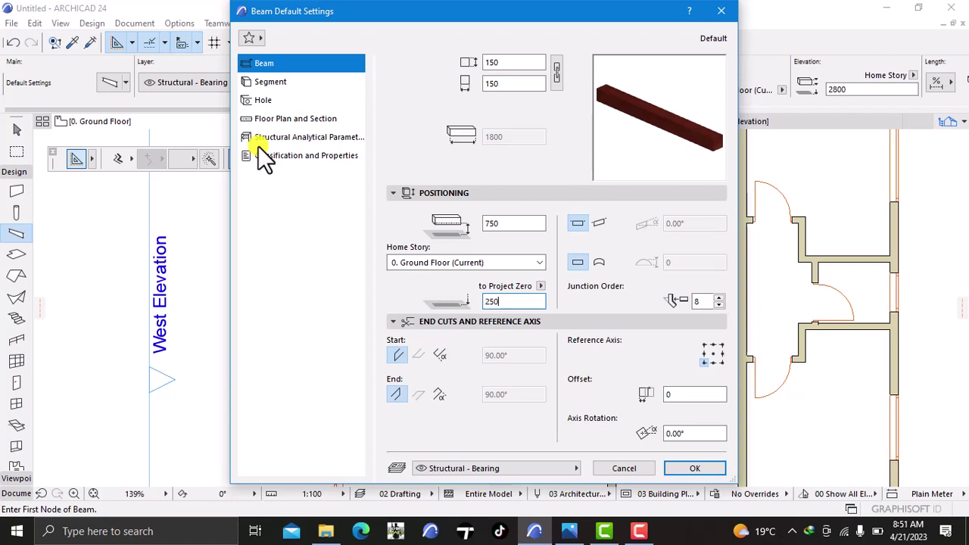
- Override all surfaces of the default beam segment with Paint - Glossy White copy 1
left_click(282, 80)
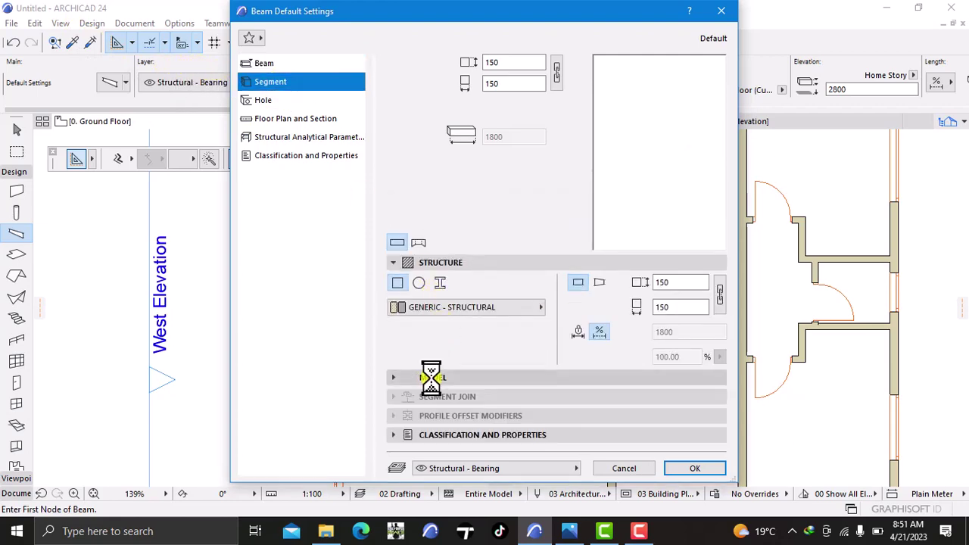
left_click(441, 312)
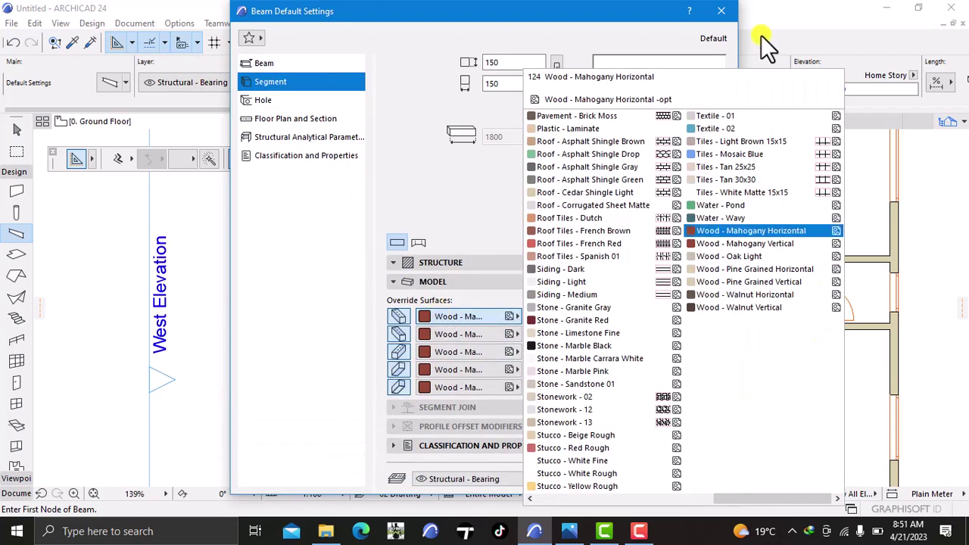
left_click(644, 498)
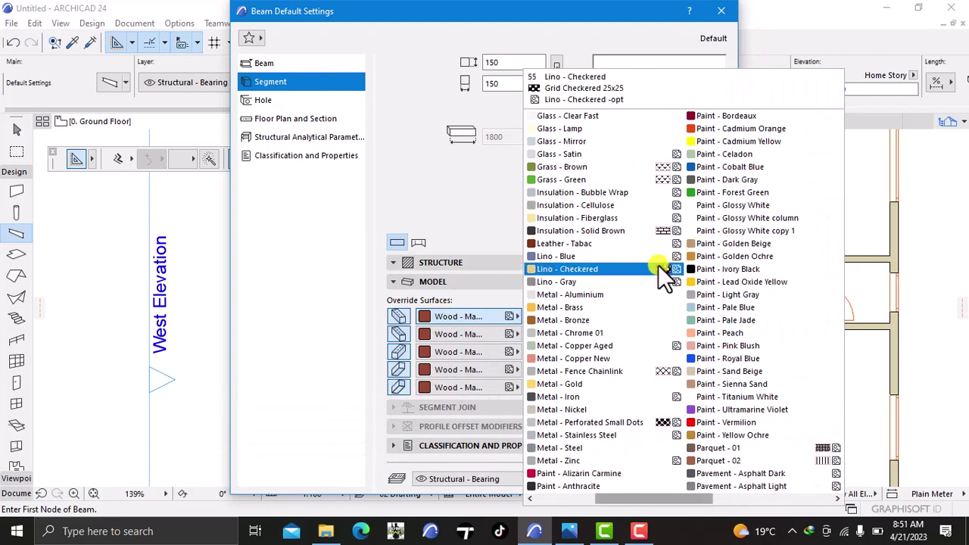
left_click(743, 228)
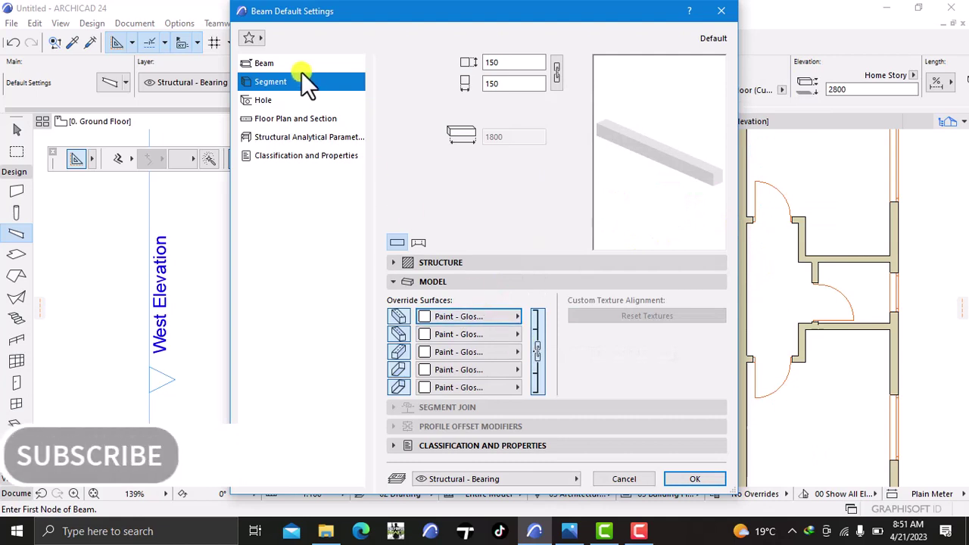
- Set the default beam segment's width to 450
left_click(514, 87)
key("BackSpace")
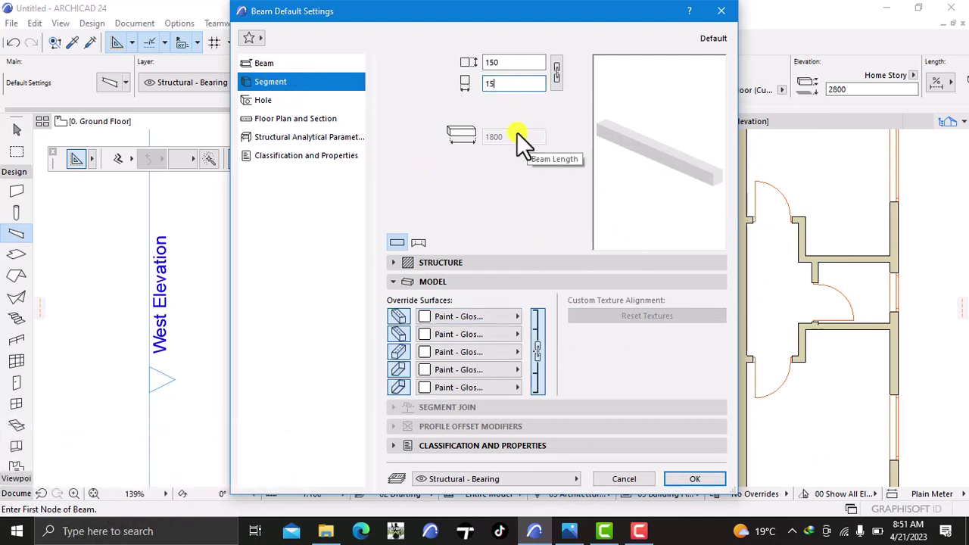
key("BackSpace")
key("BackSpace")
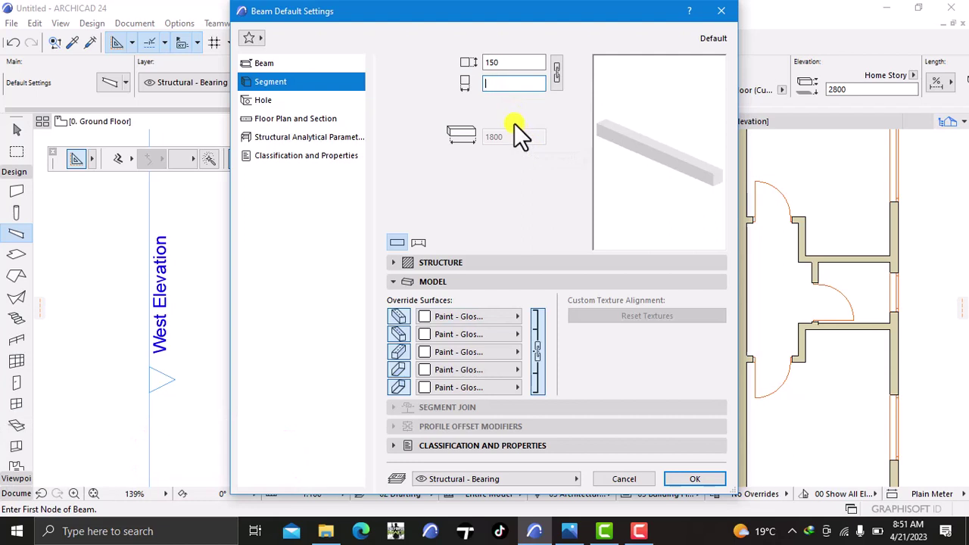
type("450")
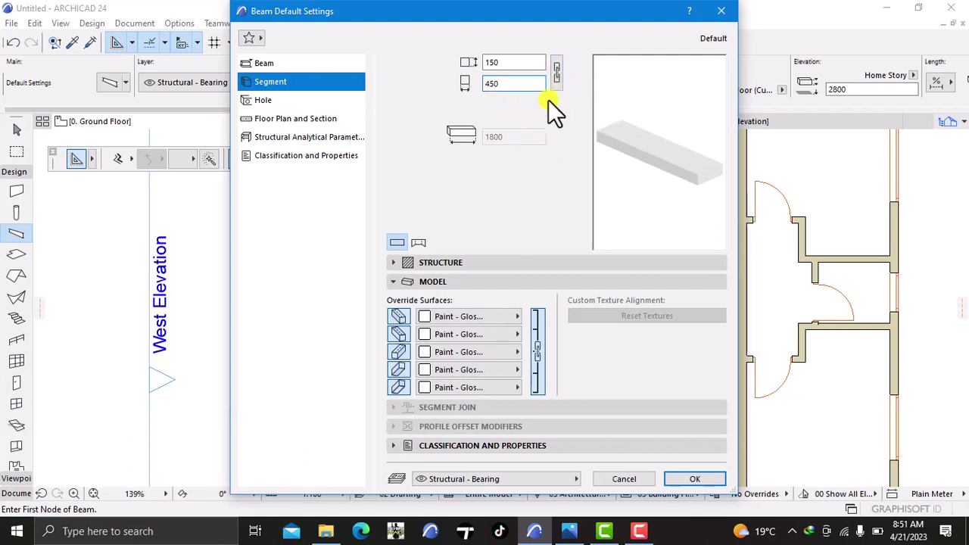
- Link the default beam segment's height and width, set both to 450, and accept the settings
left_click(556, 74)
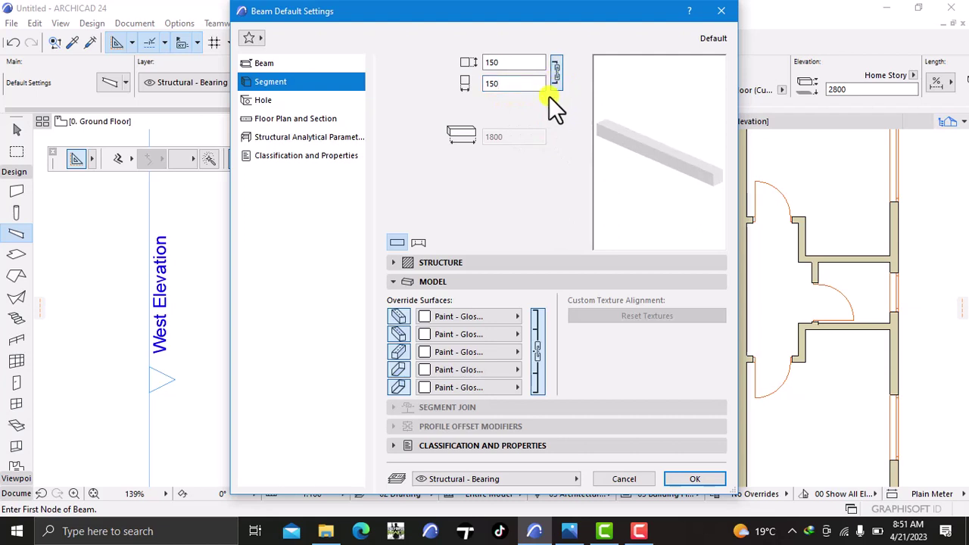
double_click(523, 63)
type("1")
key("BackSpace")
type("450")
left_click(555, 75)
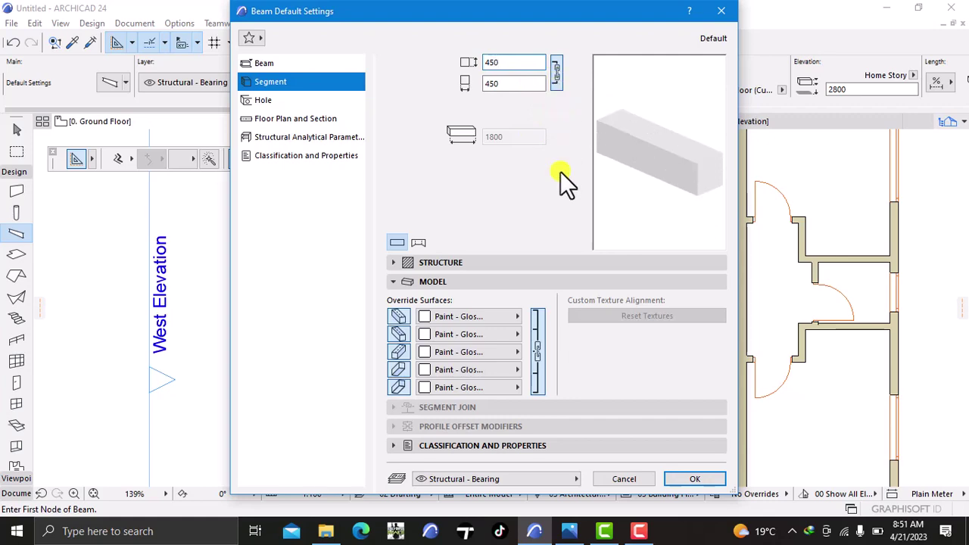
left_click(693, 476)
- Place a beam about 1700 mm long along the west wall's outer face, running south from the window opening's north edge
scroll(327, 335, "up", 3)
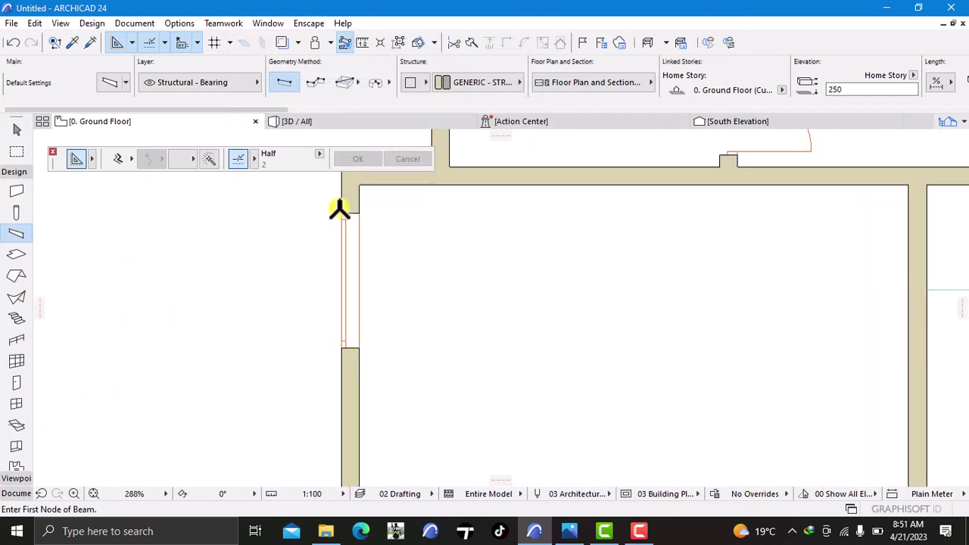
left_click(342, 213)
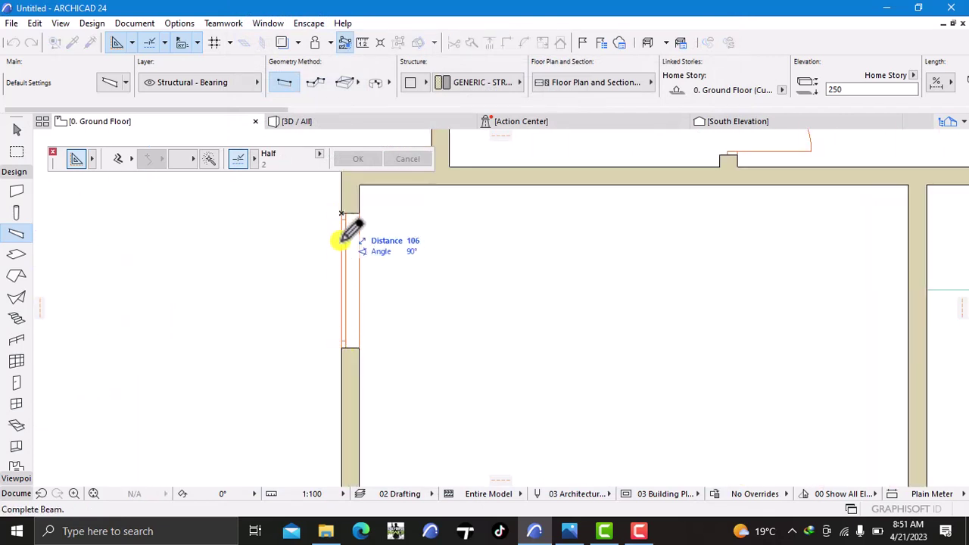
scroll(343, 345, "down", 1)
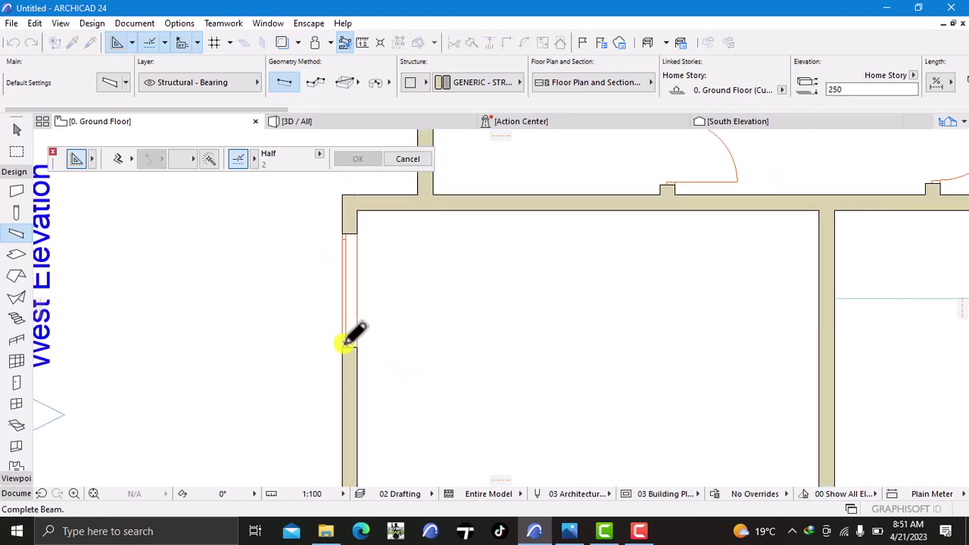
middle_click_drag(349, 332, 381, 215)
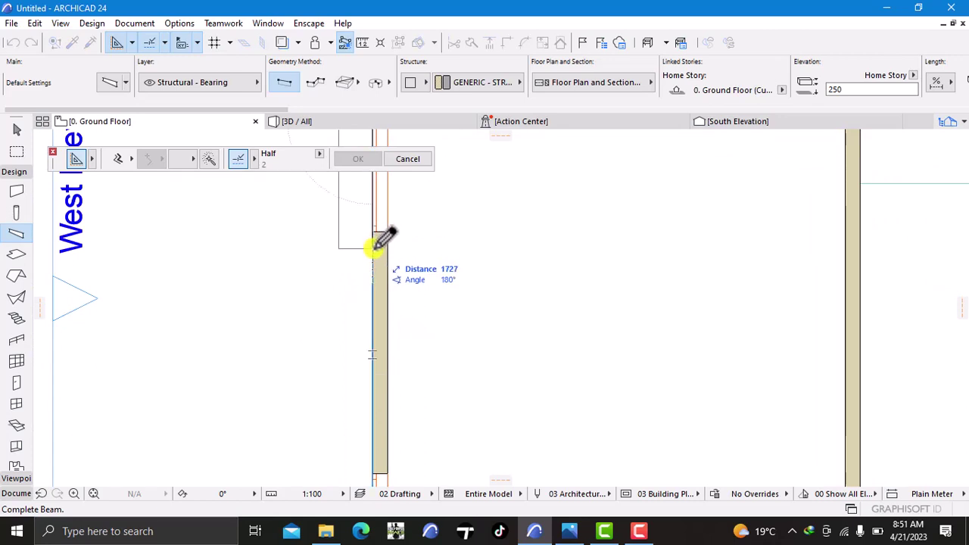
type("1")
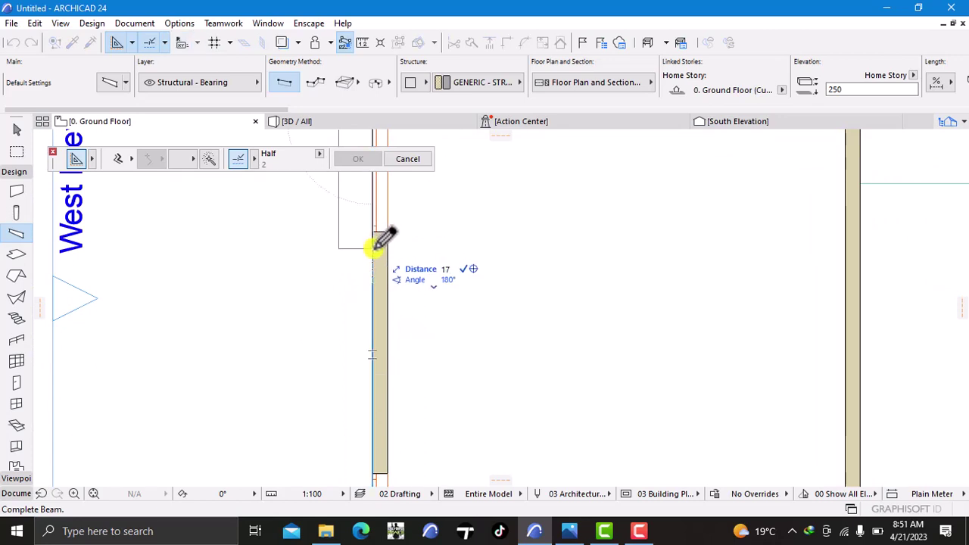
key("Return")
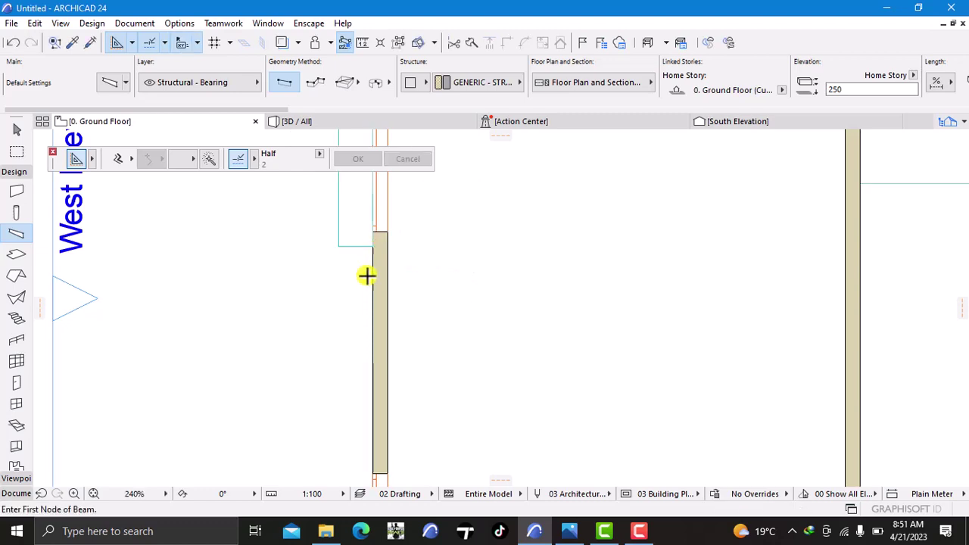
- Examine the new beam beneath the ground-floor window on the west facade in the 3D view
left_click(382, 125)
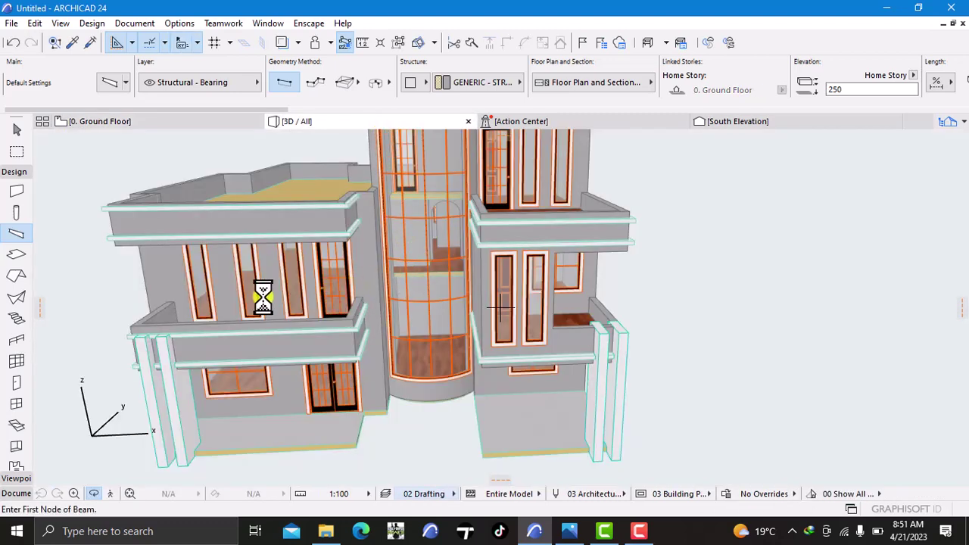
scroll(264, 289, "down", 3)
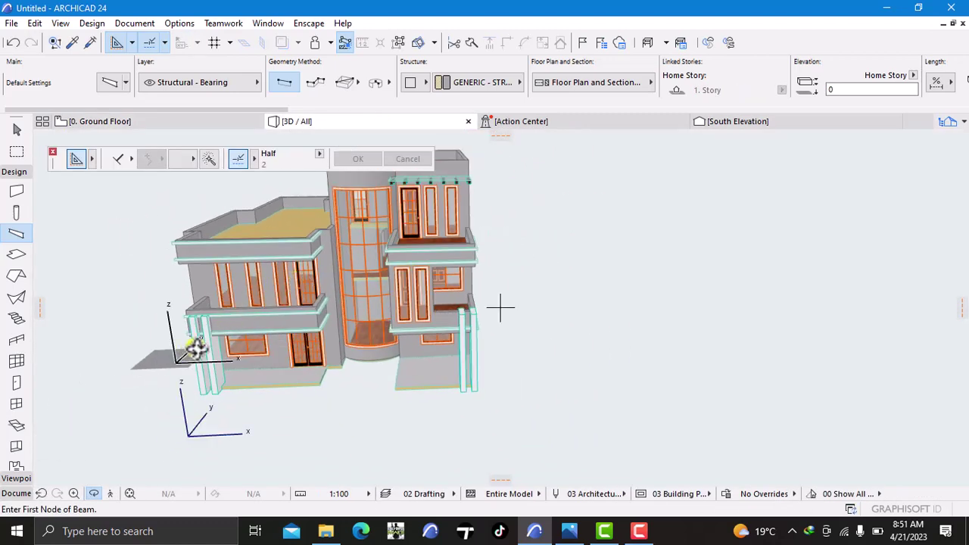
middle_click_drag(206, 348, 301, 347)
right_click(189, 343)
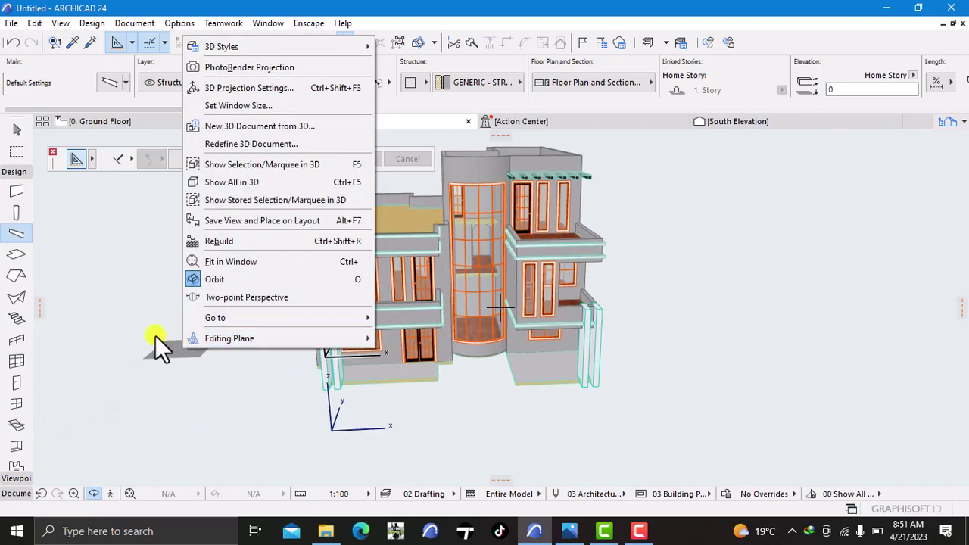
left_click(157, 337)
middle_click_drag(162, 344, 610, 296, "shift")
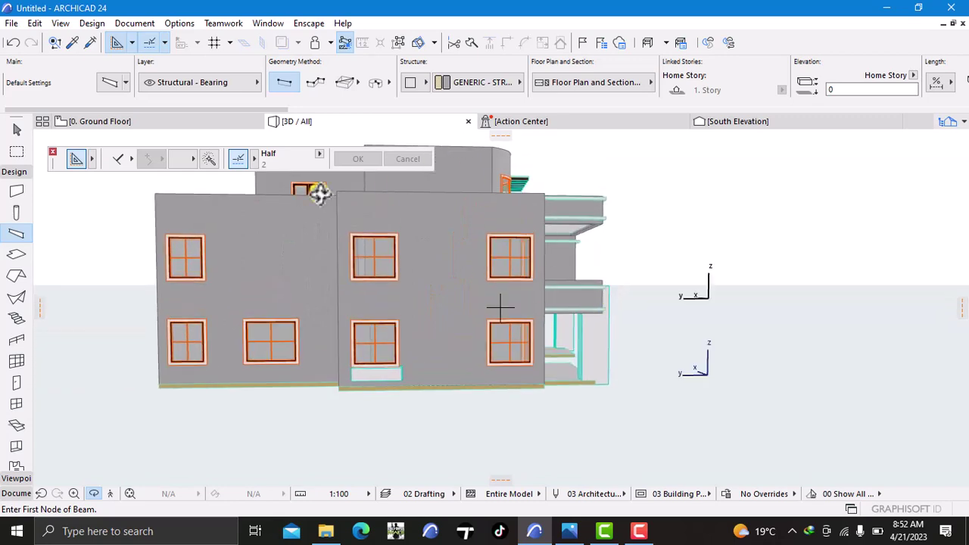
- Stretch the beam's south end back to the window opening's south edge on the Ground Floor plan, and check it in 3D
left_click(169, 119)
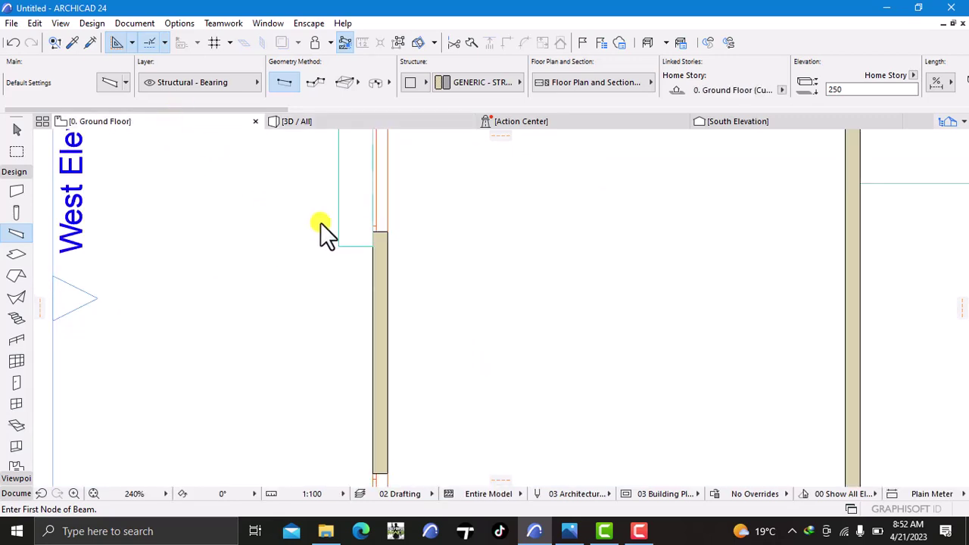
scroll(321, 224, "up", 3)
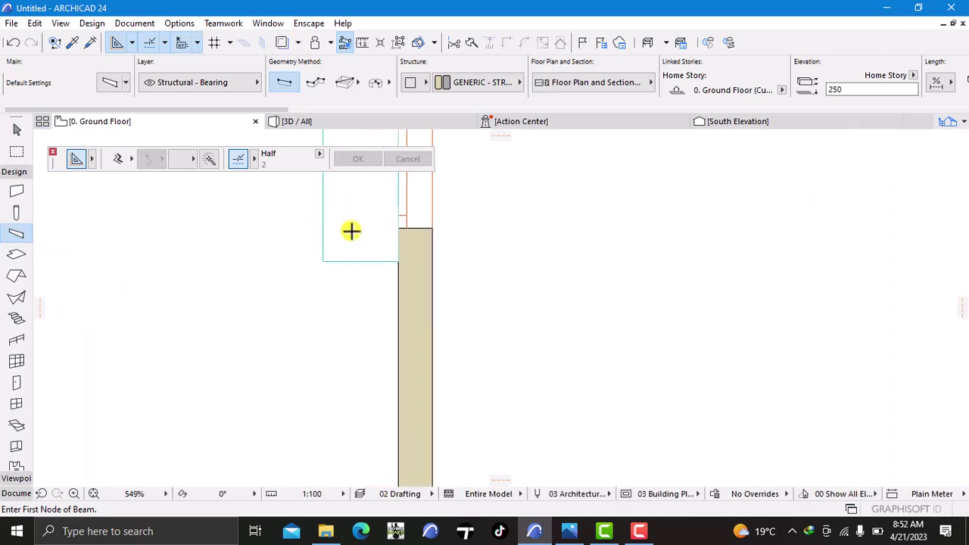
scroll(351, 232, "up", 1)
middle_click_drag(352, 232, 364, 262)
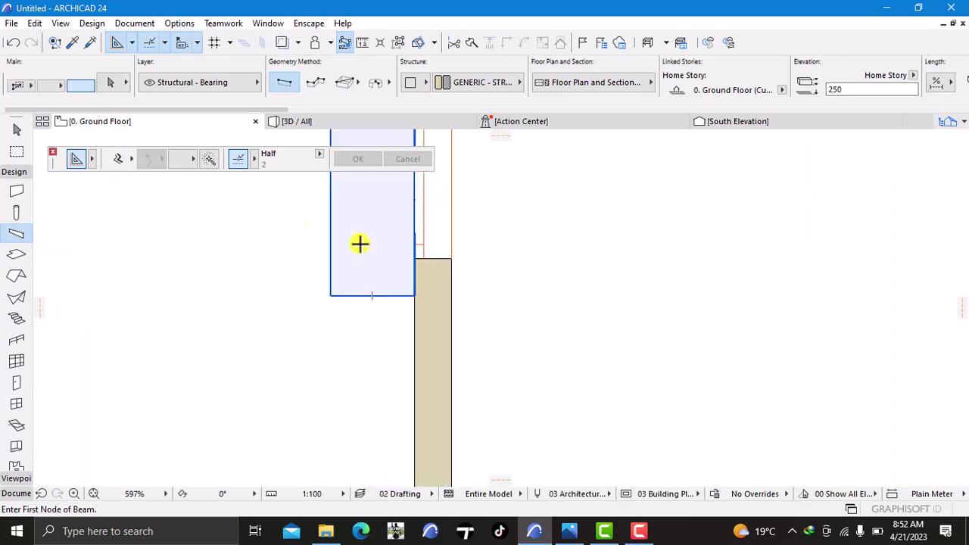
left_click(377, 259, "shift")
scroll(372, 264, "down", 3)
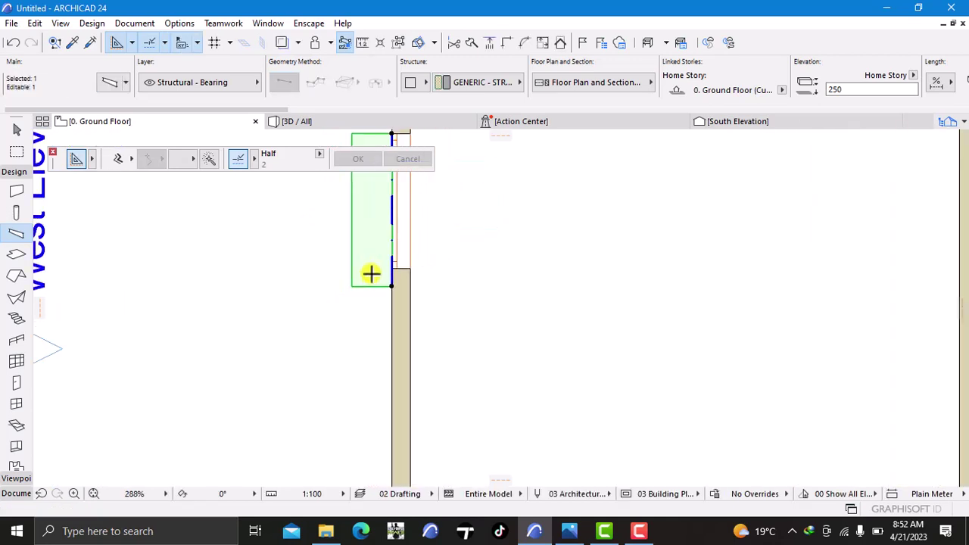
scroll(371, 275, "down", 2)
scroll(392, 287, "up", 3)
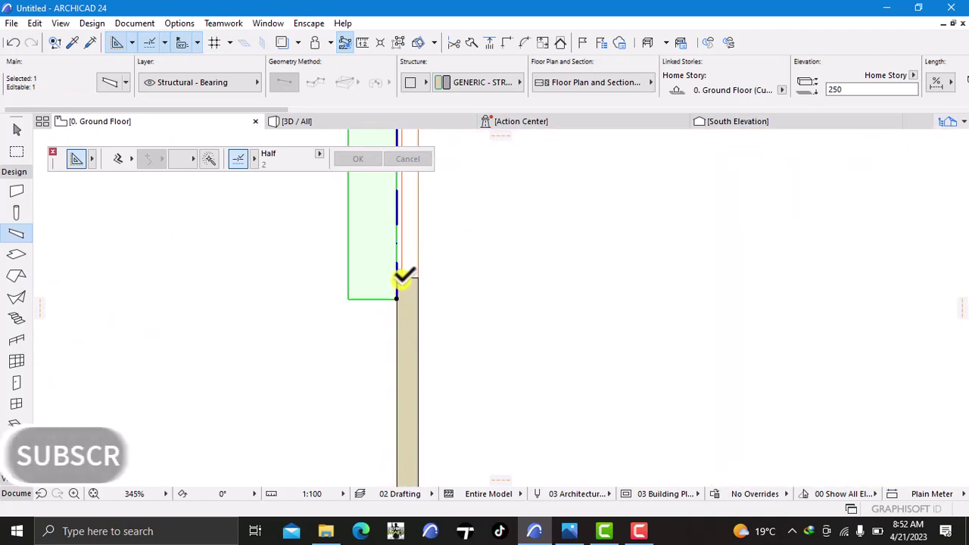
left_click(396, 297)
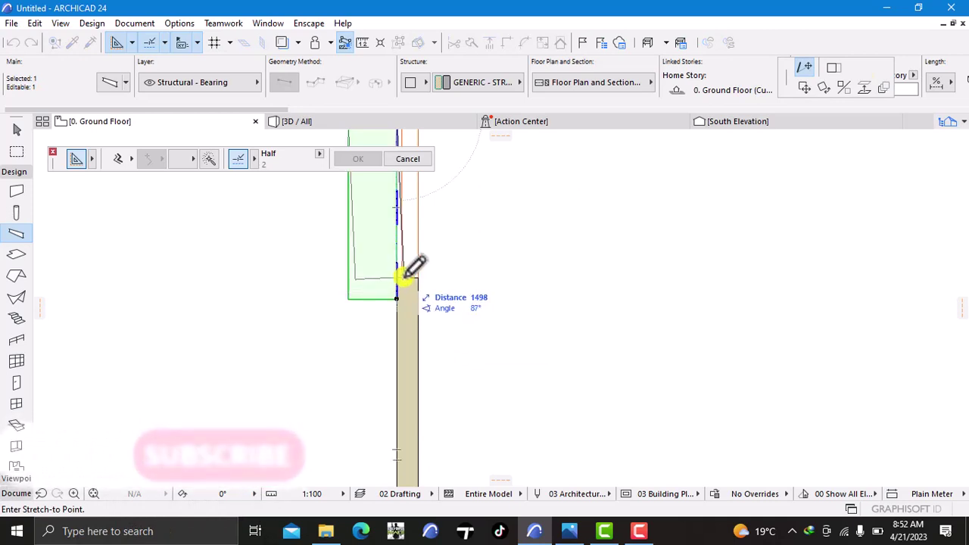
left_click(399, 278)
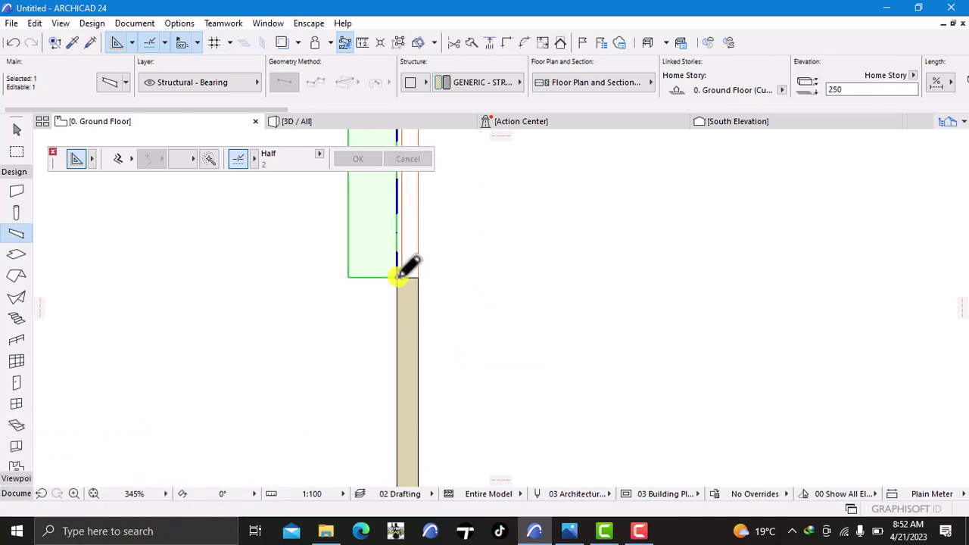
key("Escape")
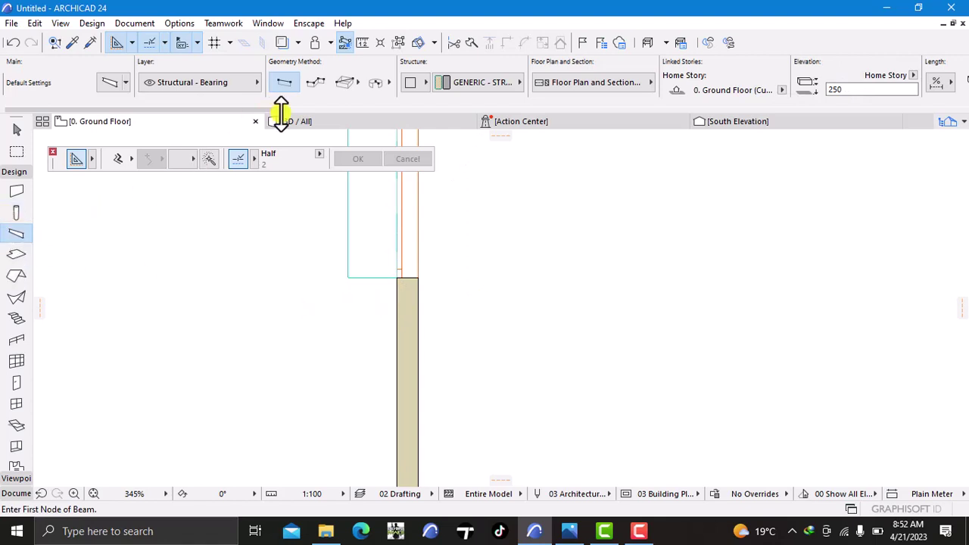
left_click(303, 122)
left_click(529, 311)
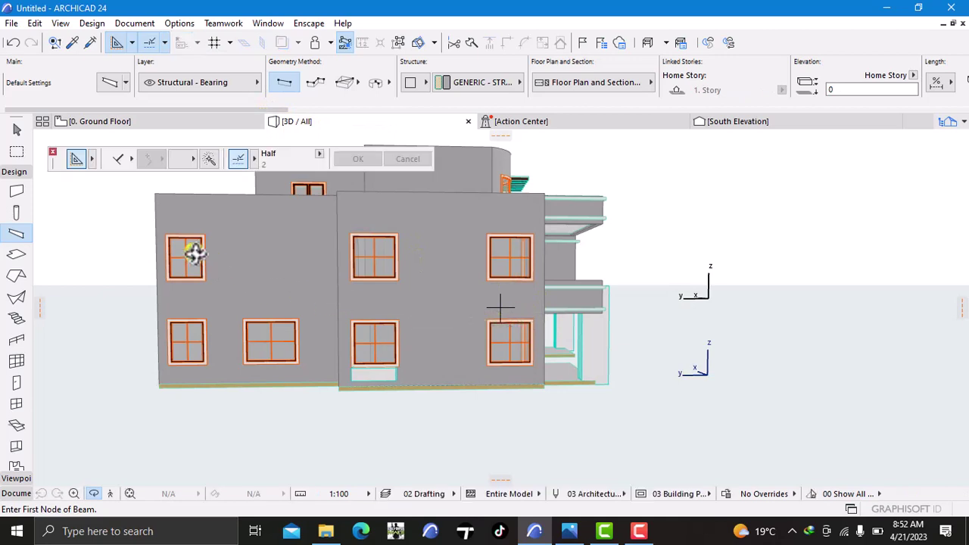
- Select the beam on the Ground Floor plan and try to stretch its south end past the window opening's edge
left_click(125, 122)
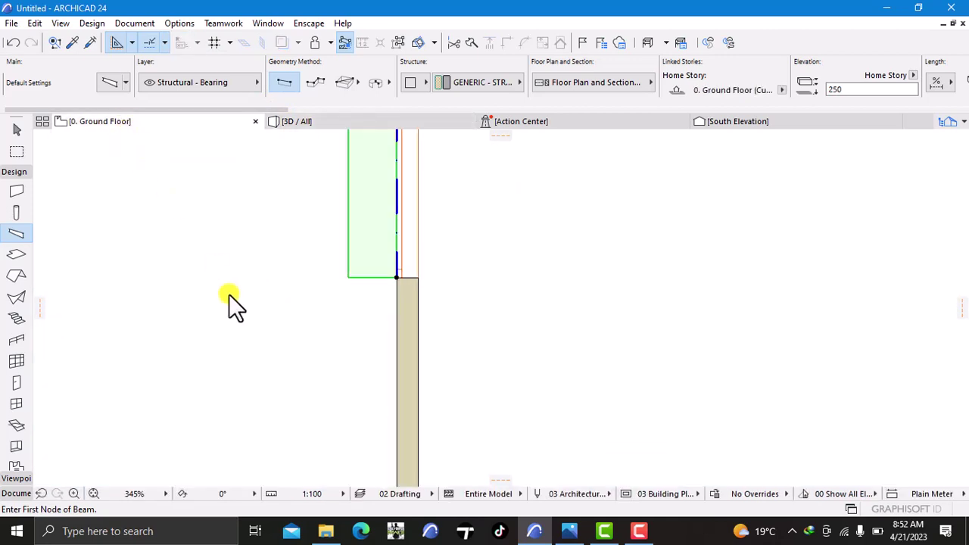
left_click(381, 275, "shift")
scroll(386, 275, "up", 3)
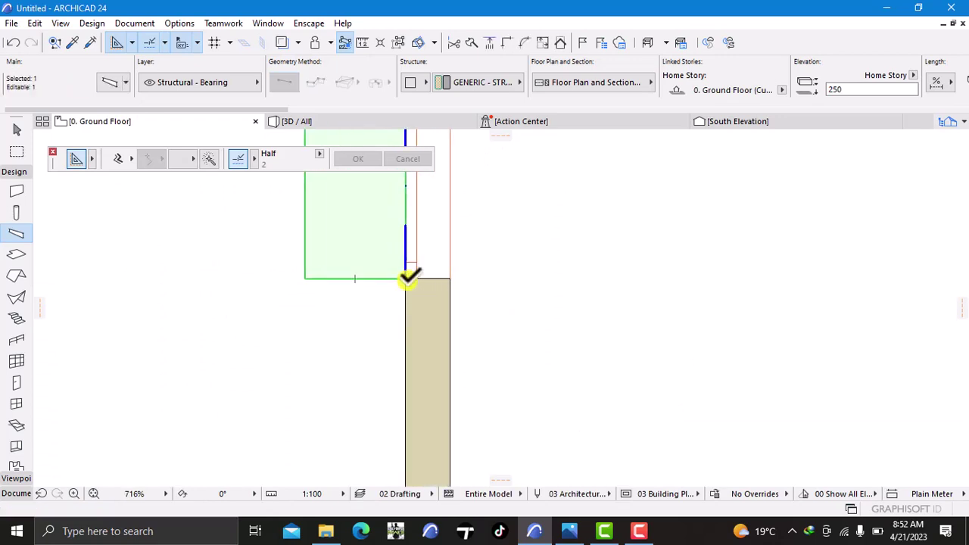
left_click(405, 279)
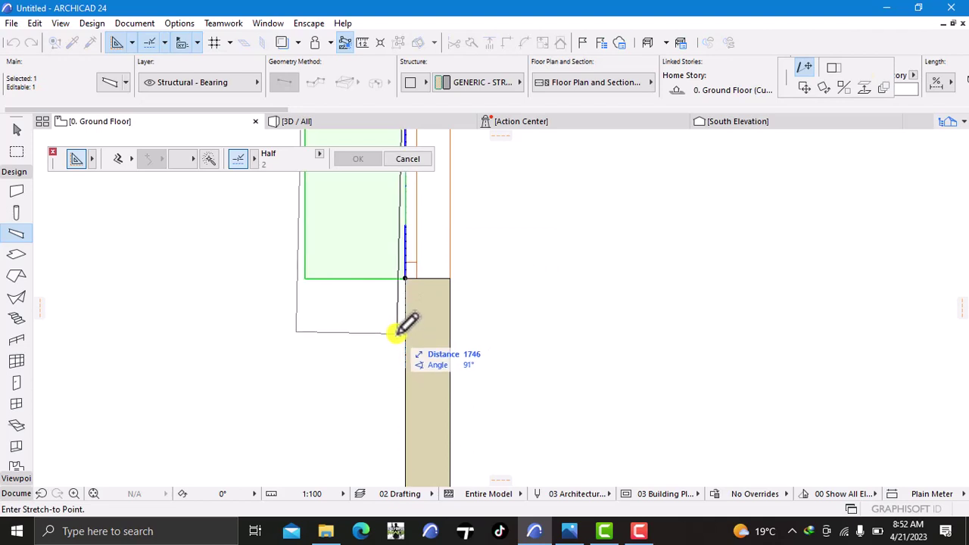
type("1")
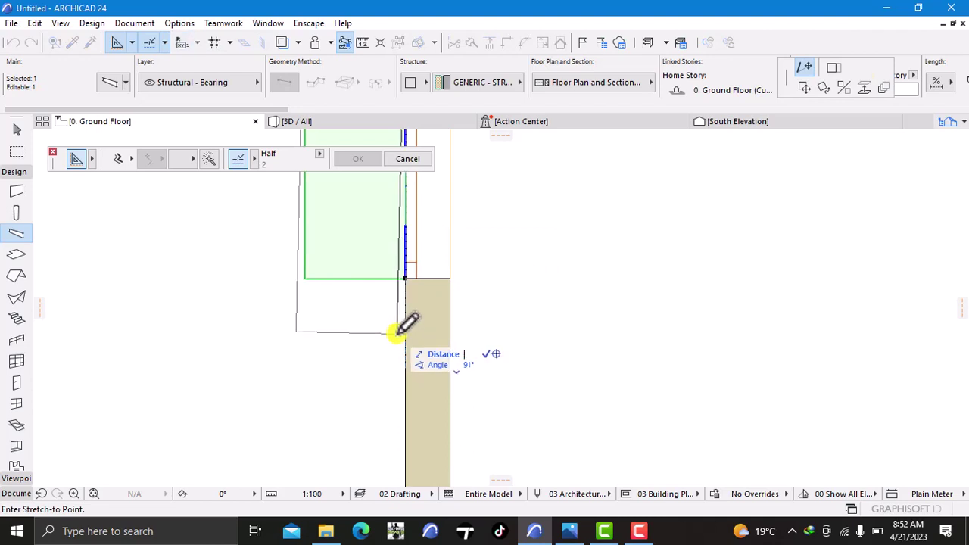
type("746")
key("Return")
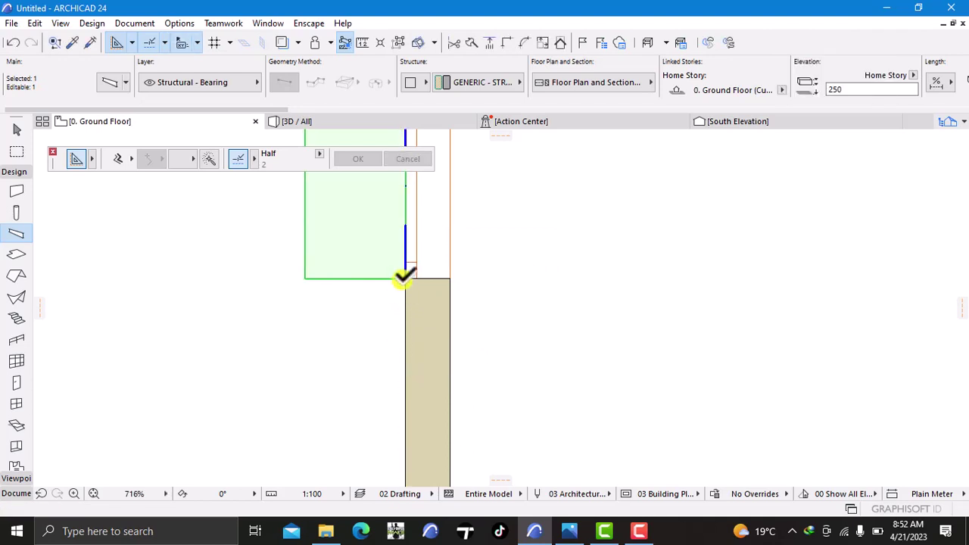
- Stretch the beam's south end along the west wall to a total length of 1950 mm
left_click(404, 277)
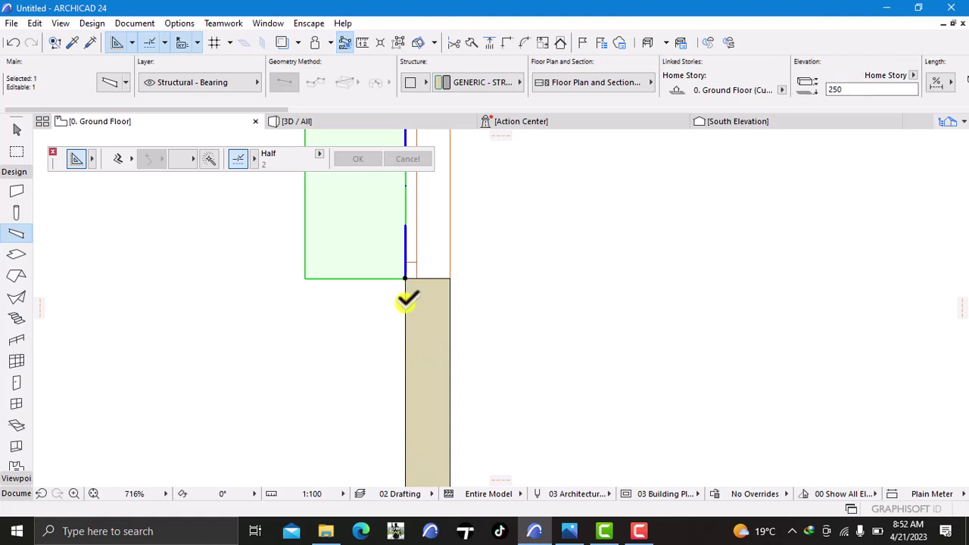
type("195")
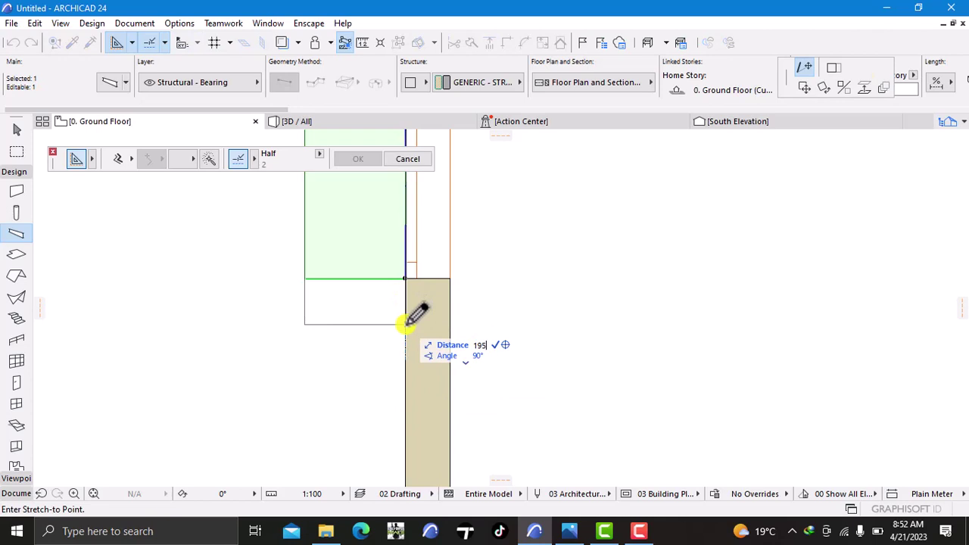
type("0")
key("Return")
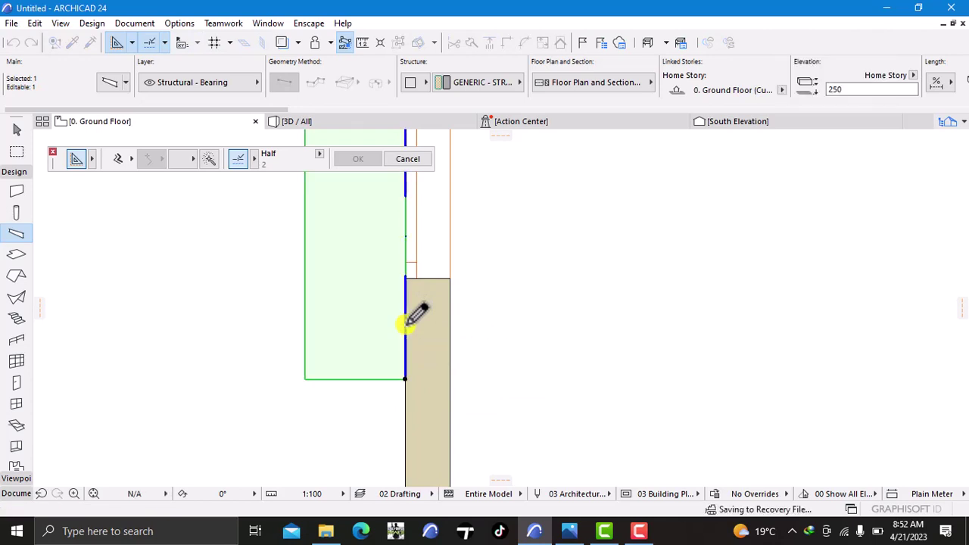
- Deselect the beam and examine in 3D how far it extends past the ground-floor window above it
key("Escape")
scroll(412, 331, "down", 3)
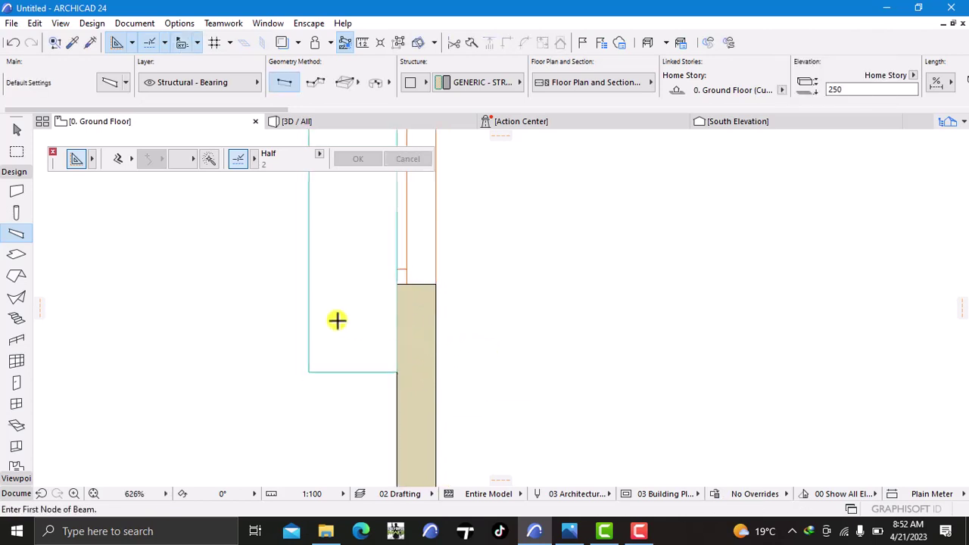
left_click(353, 120)
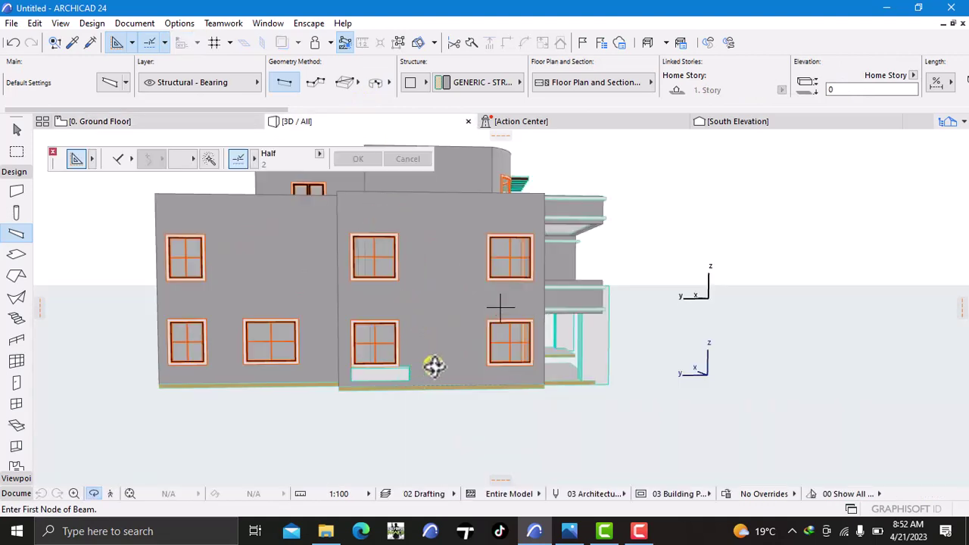
scroll(415, 352, "up", 1)
scroll(416, 350, "up", 1)
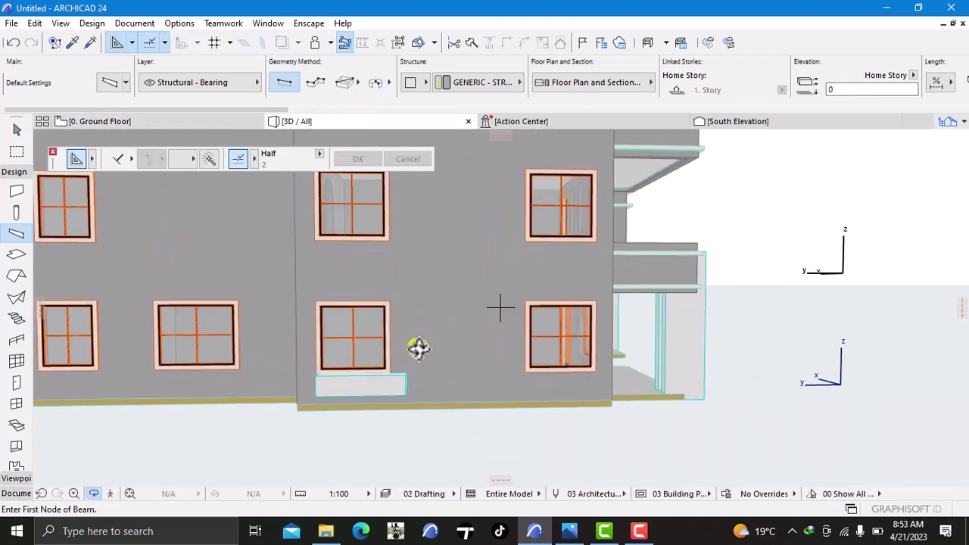
scroll(419, 347, "down", 2)
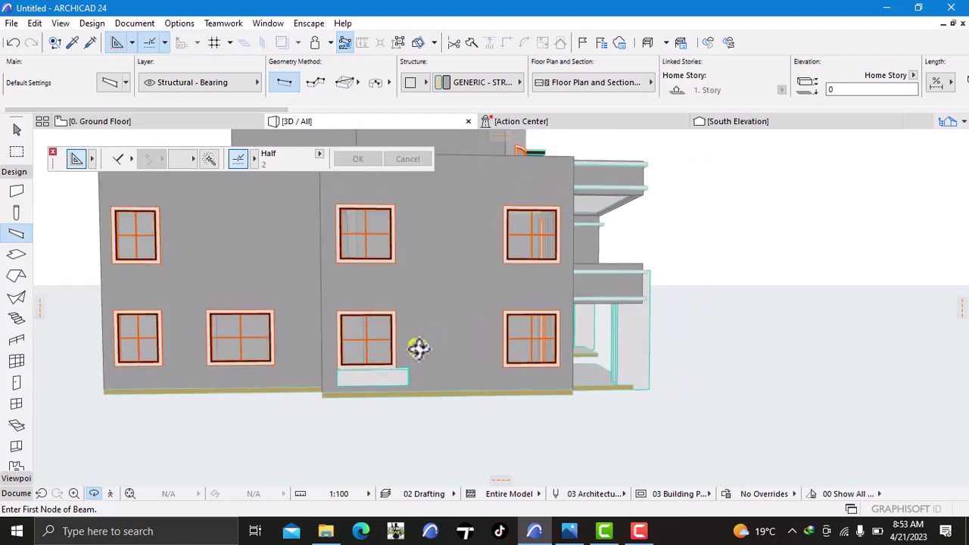
- Stretch the beam's lower end on the Ground Floor plan to a distance of 2050 and check it in 3D
left_click(165, 124)
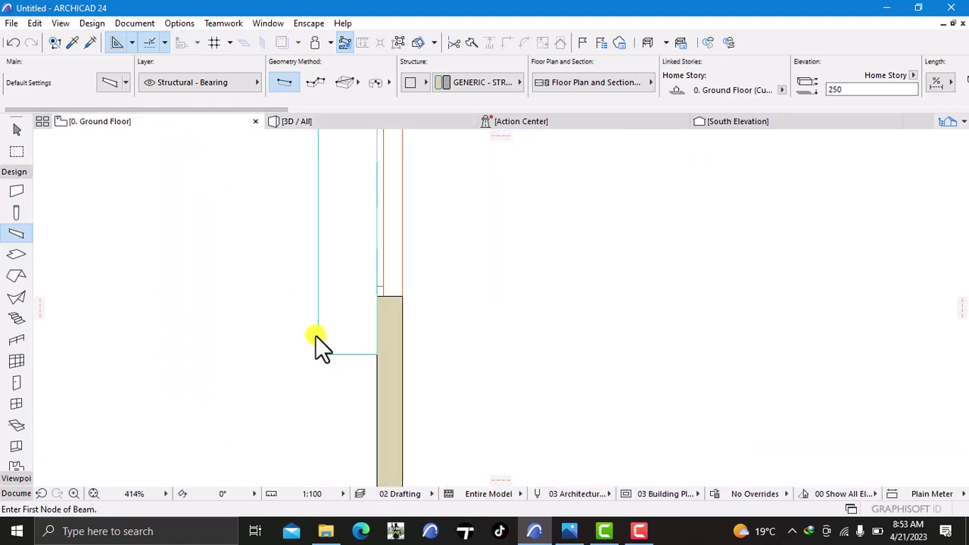
left_click(354, 340)
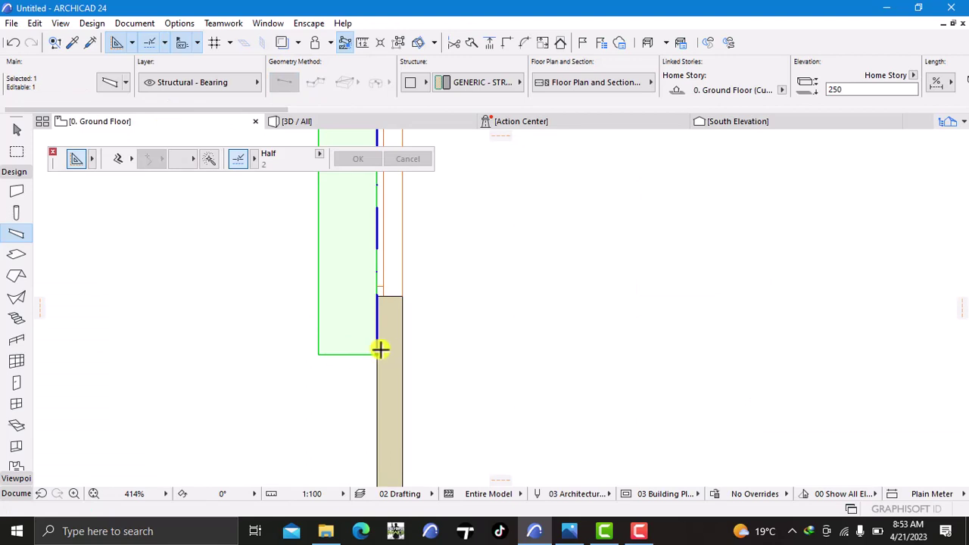
left_click(376, 352)
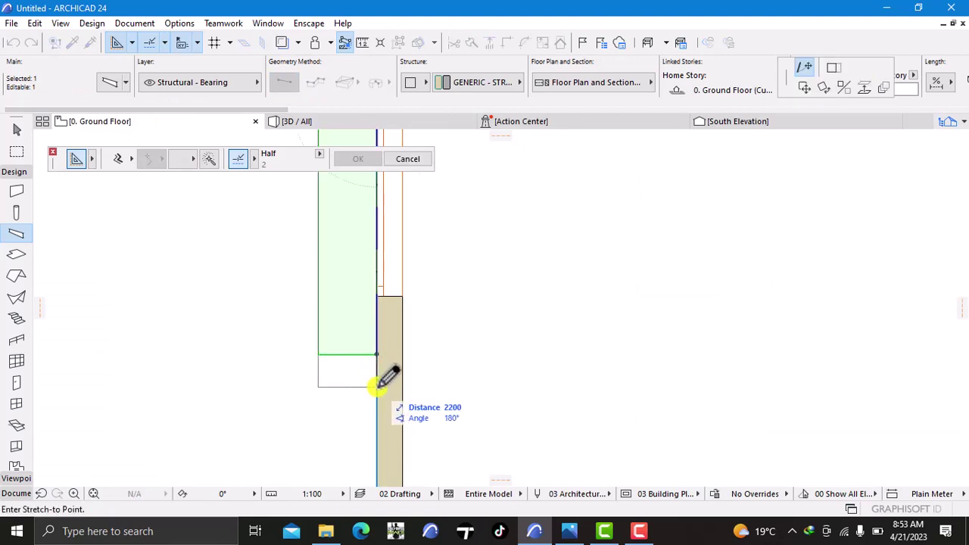
type("20")
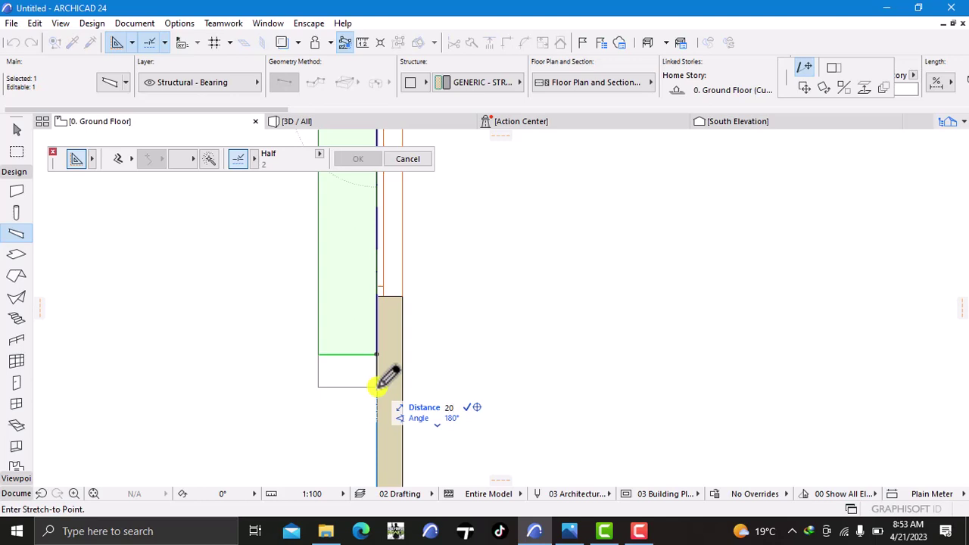
type("50")
key("Return")
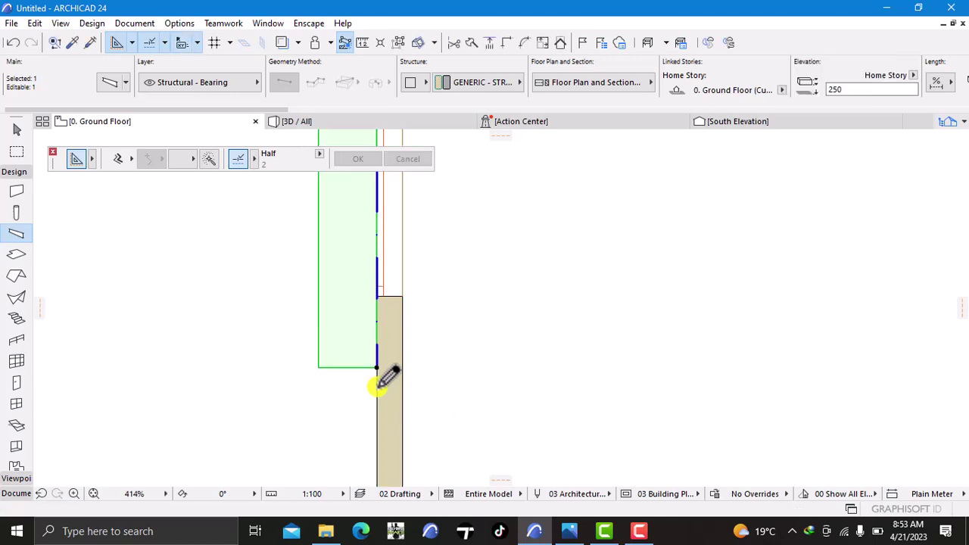
key("Escape")
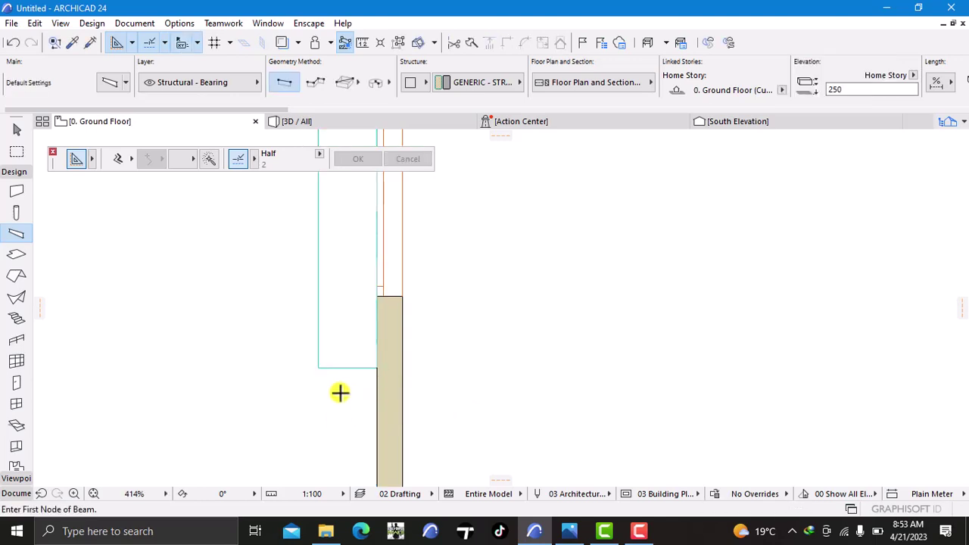
left_click(356, 121)
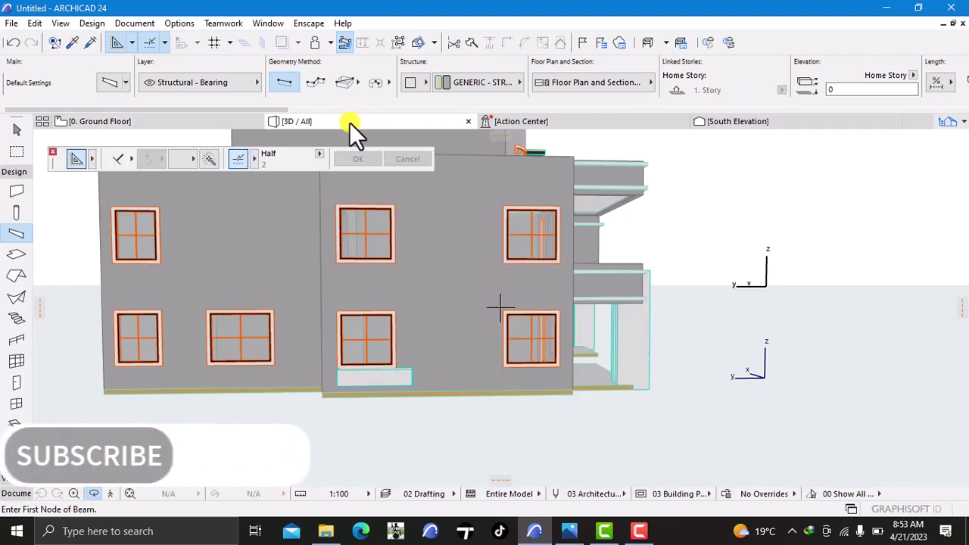
- Set the default column on the Ground Floor plan to a 450 x 450 cross-section with linked width and height
left_click(123, 121)
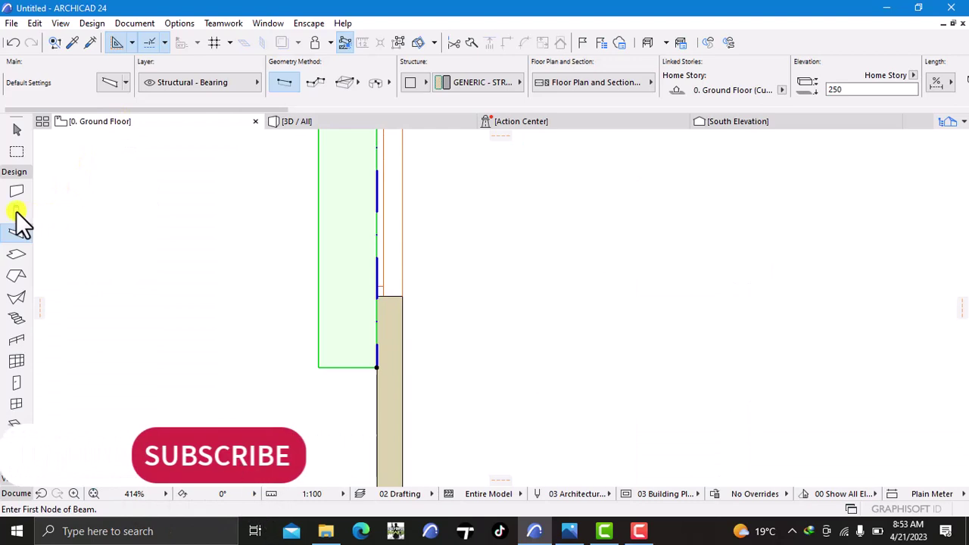
left_click(16, 213)
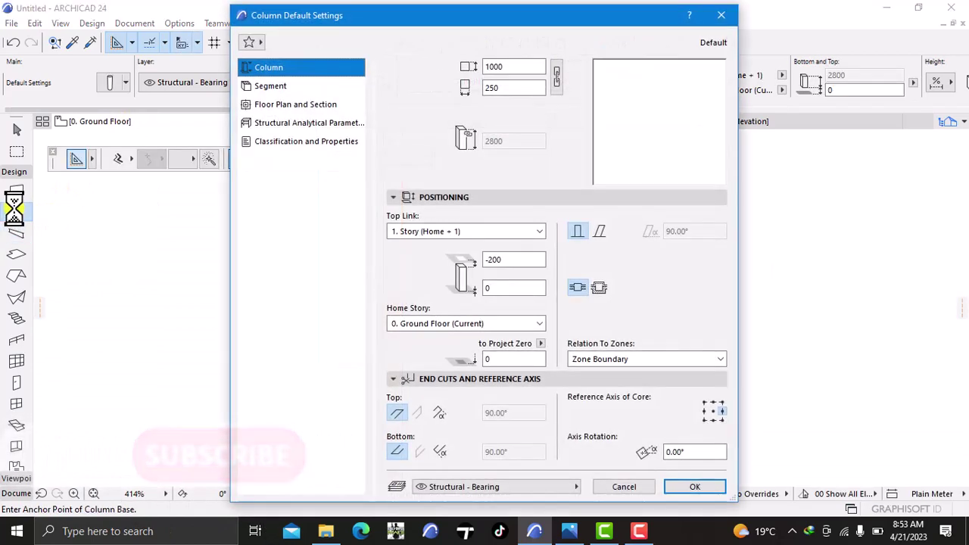
double_click(506, 67)
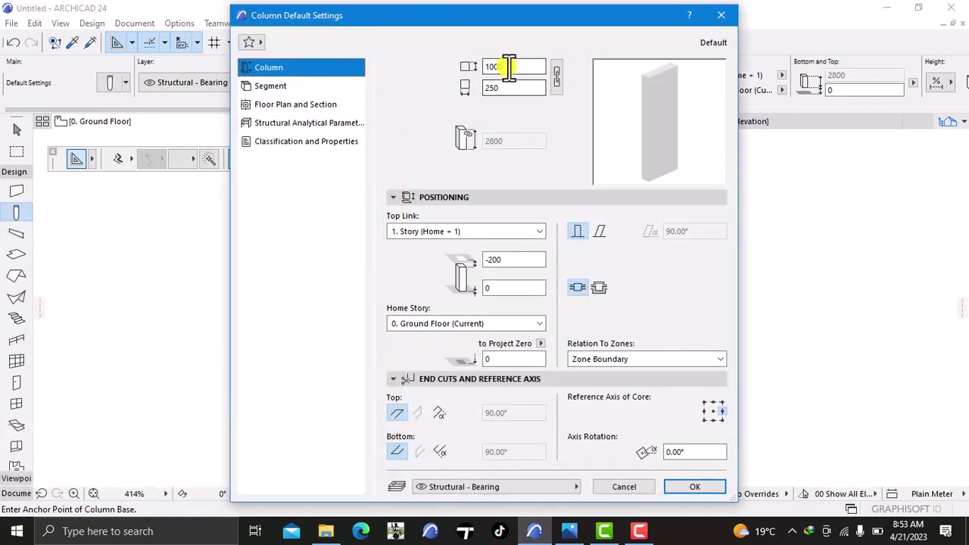
type("10")
key("BackSpace")
key("BackSpace")
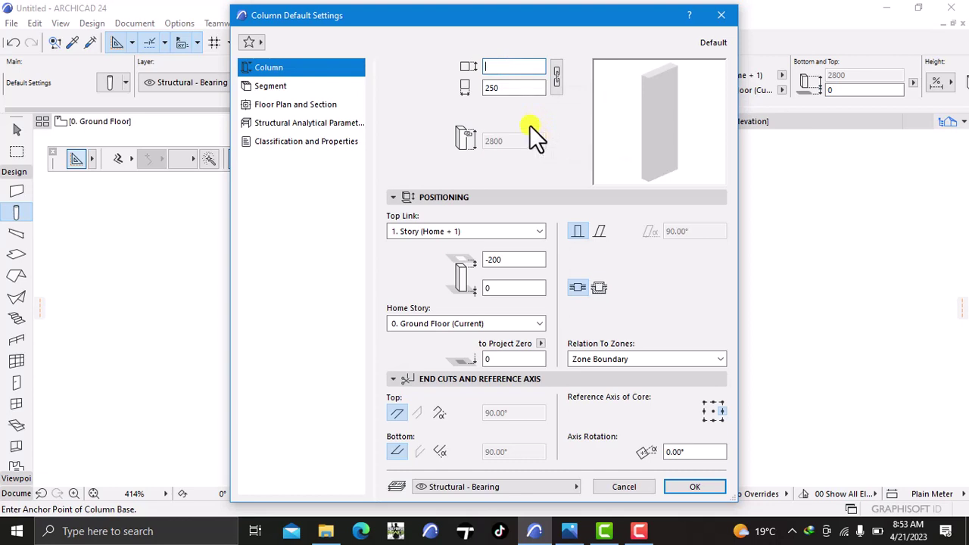
type("450")
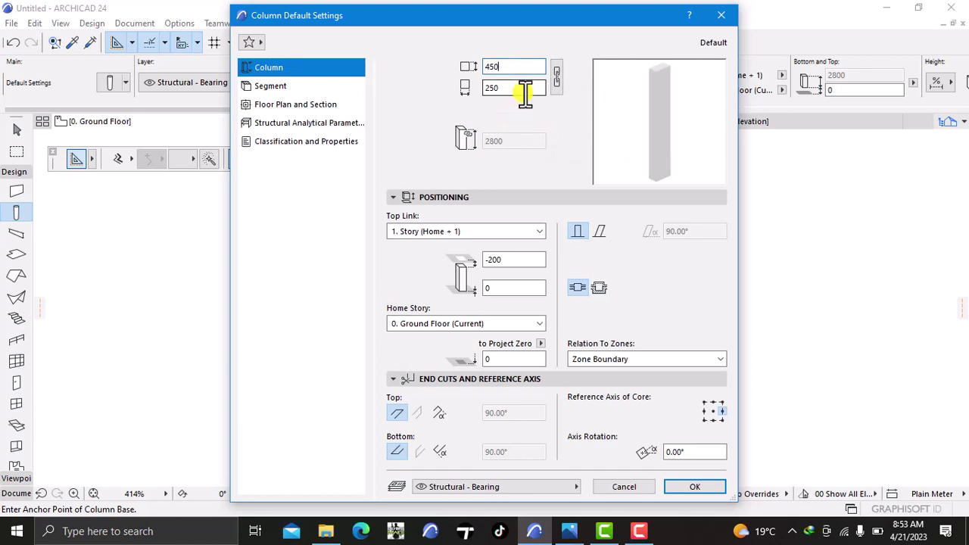
left_click(557, 75)
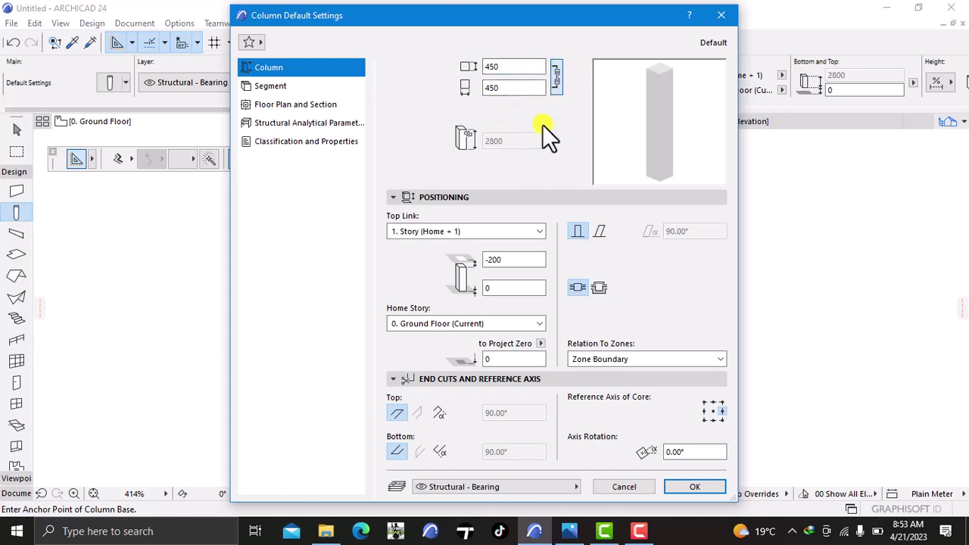
- Override the column segment's surfaces with Paint - Glossy White copy 1
left_click(291, 84)
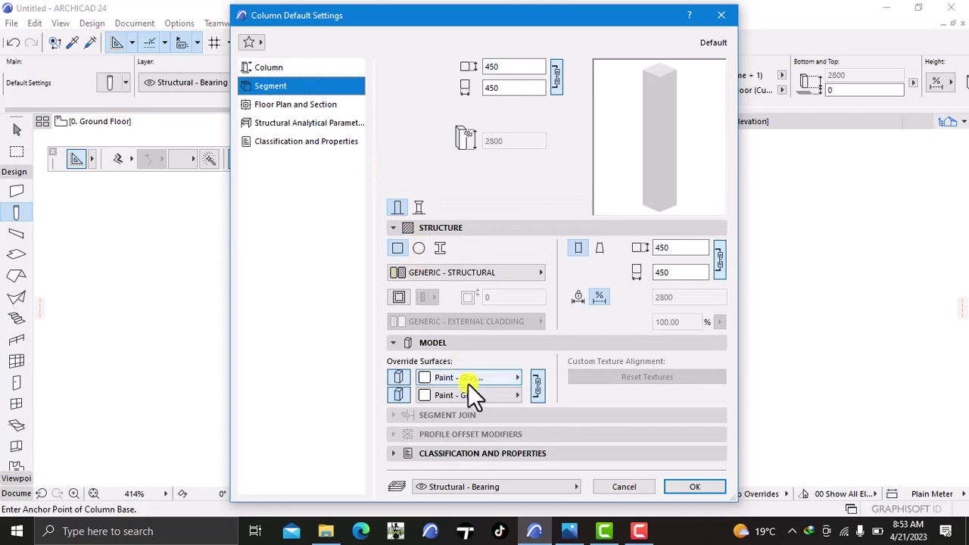
left_click(460, 375)
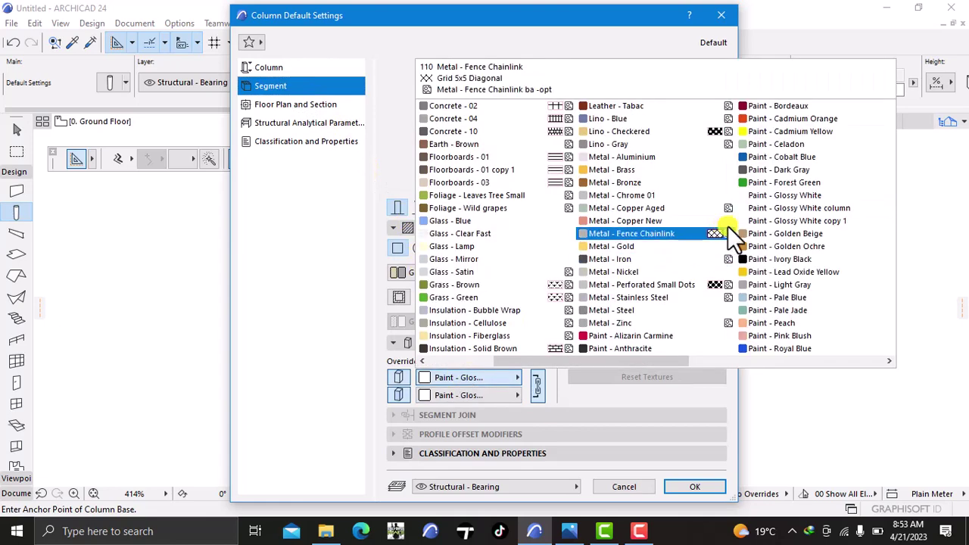
left_click(815, 222)
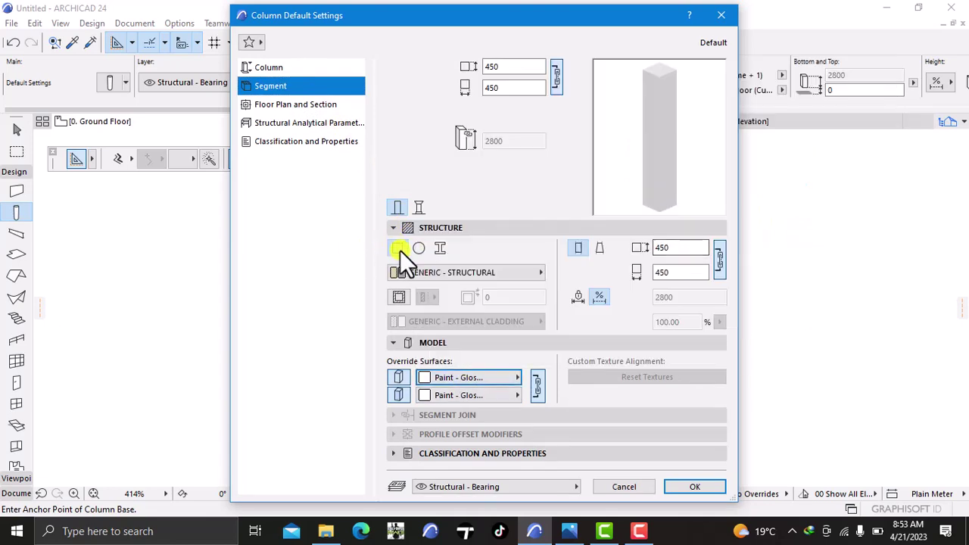
- Set the column's base to 750 above Project Zero with a corner reference axis, and accept the settings
left_click(270, 67)
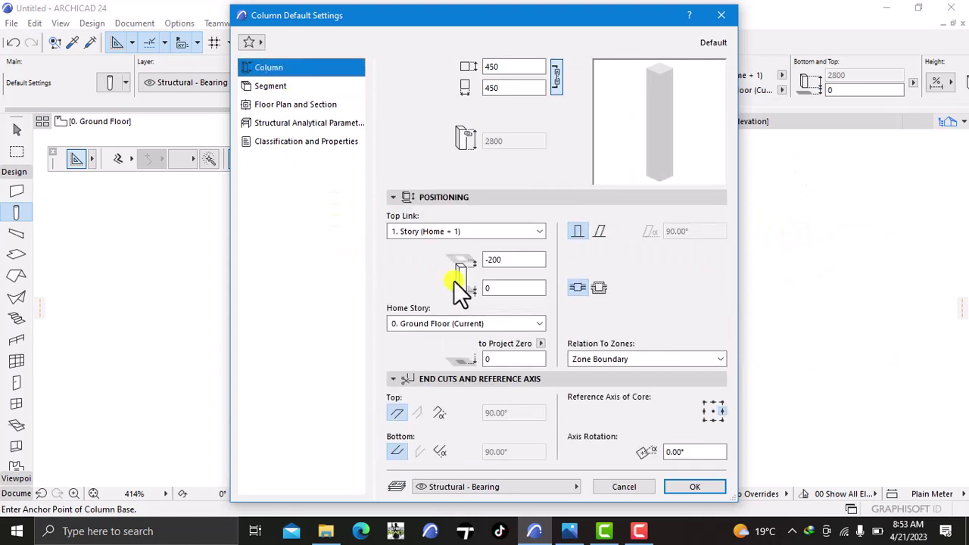
left_click(487, 358)
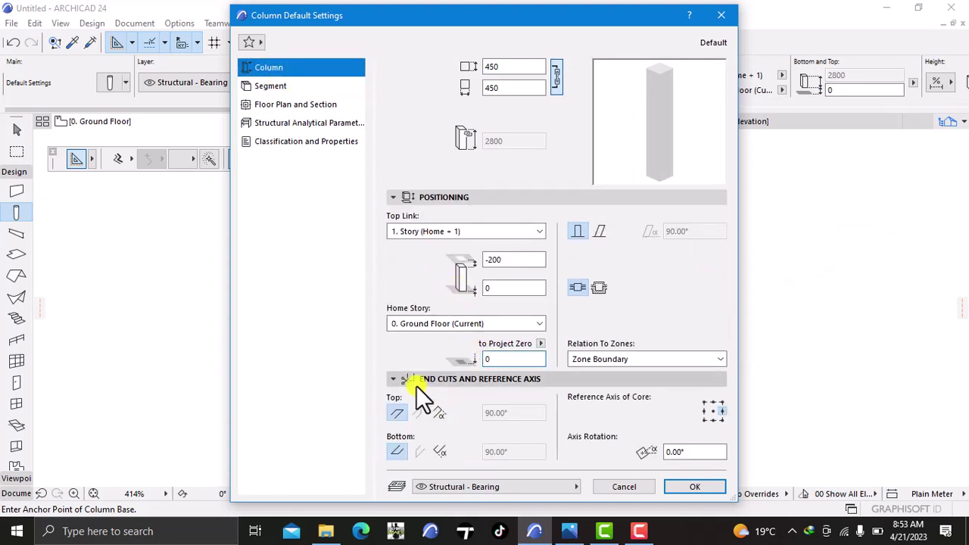
type("750")
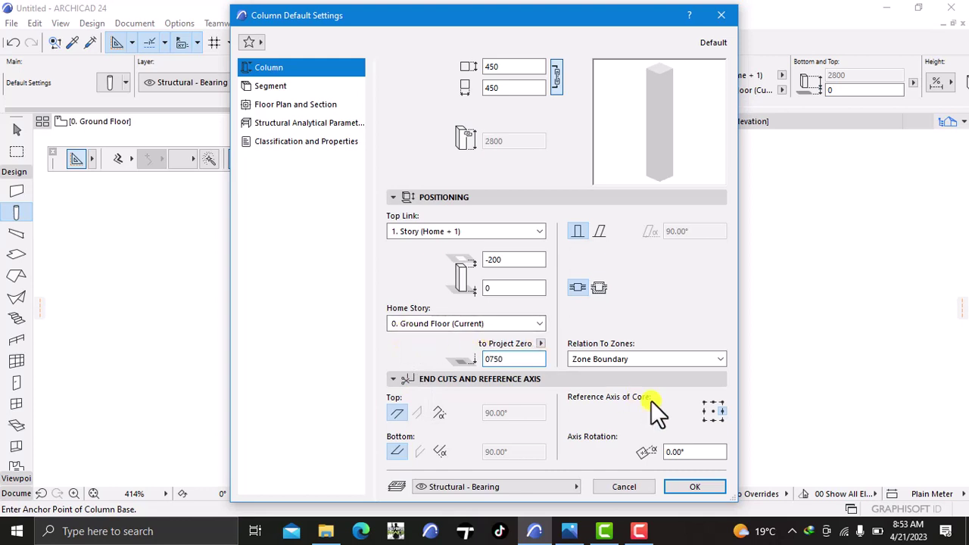
key("BackSpace")
key("BackSpace")
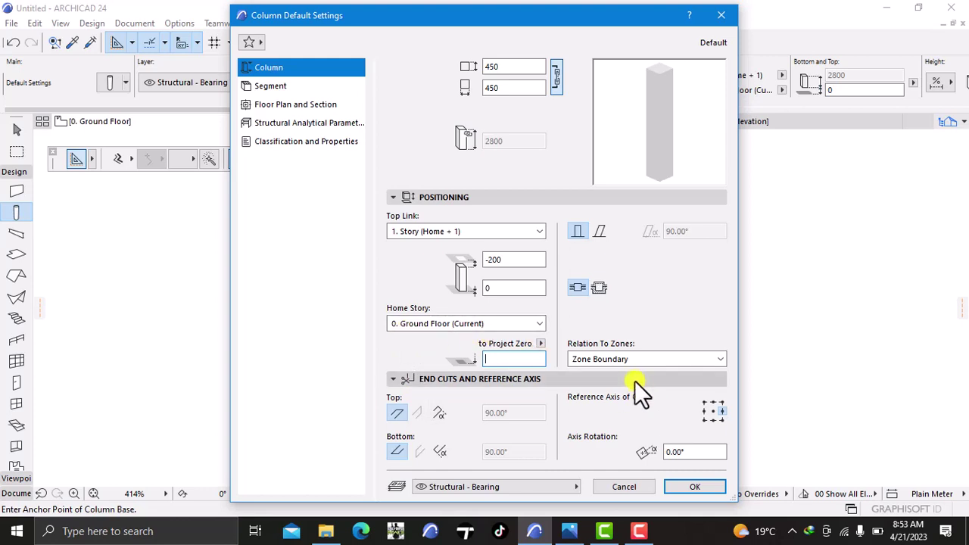
type("750")
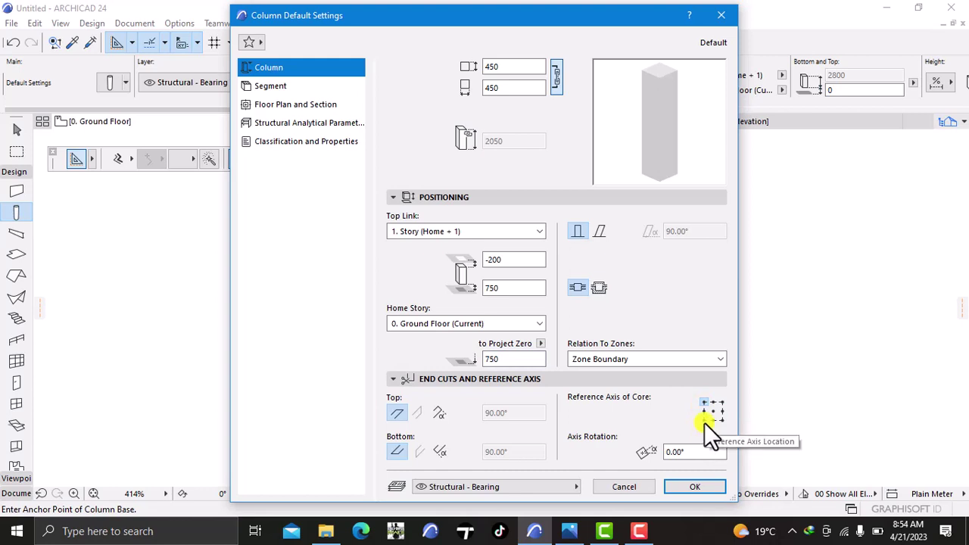
left_click(692, 486)
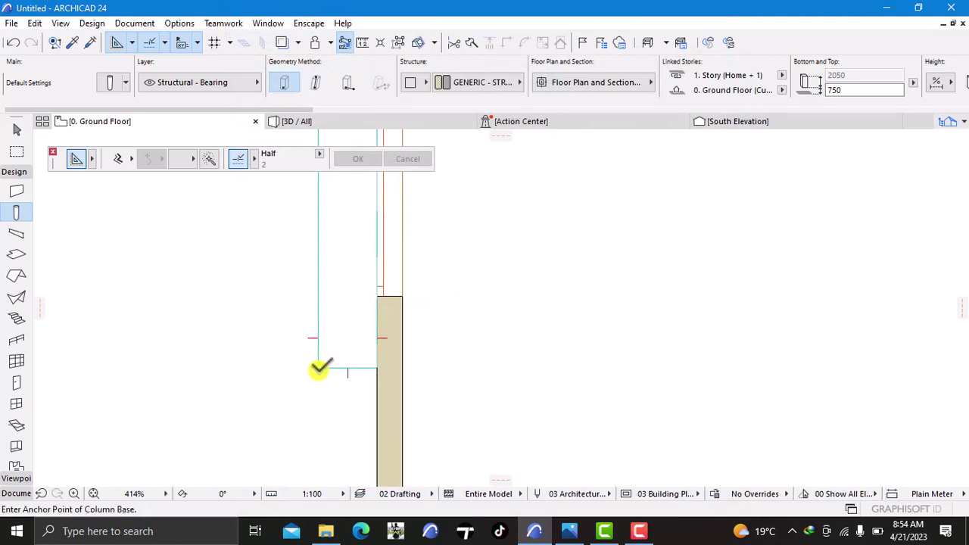
- Place the column on the beam's lower end against the wall and check it beside the window in 3D
left_click(348, 339)
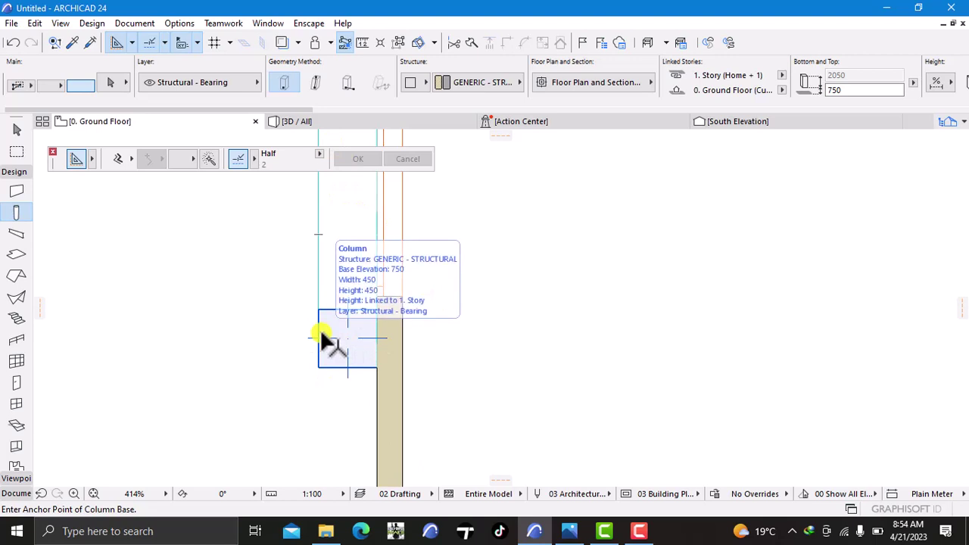
left_click(344, 123)
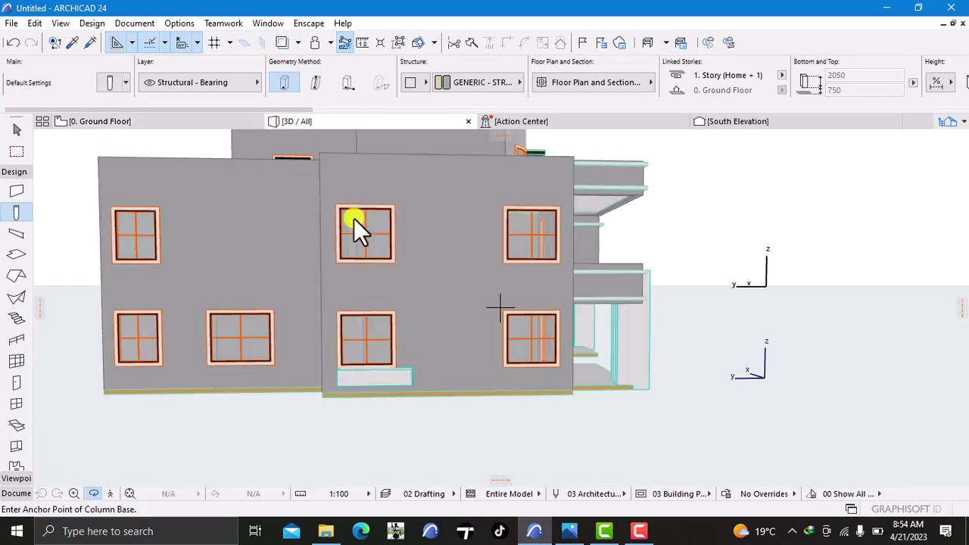
left_click(406, 243)
scroll(416, 276, "up", 2)
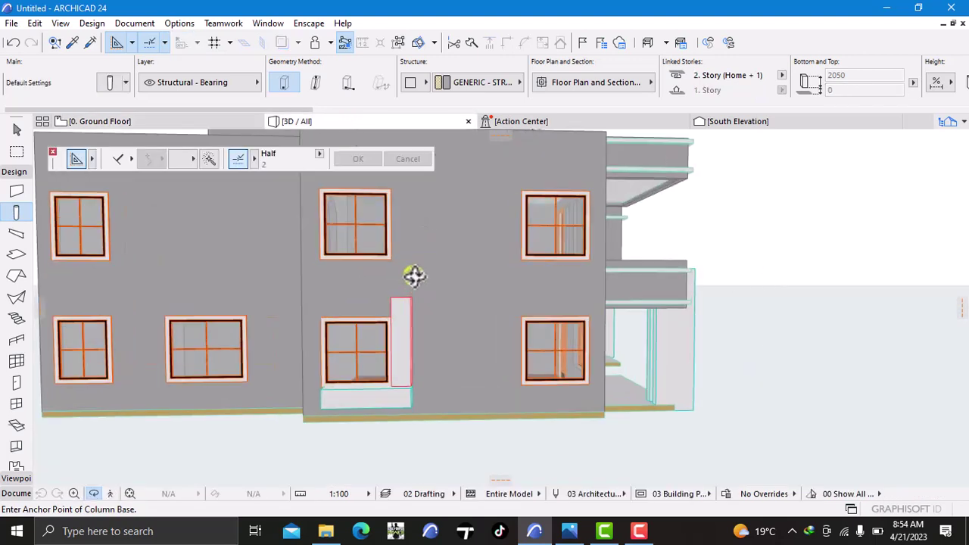
scroll(415, 276, "up", 2)
middle_click_drag(417, 278, 429, 217)
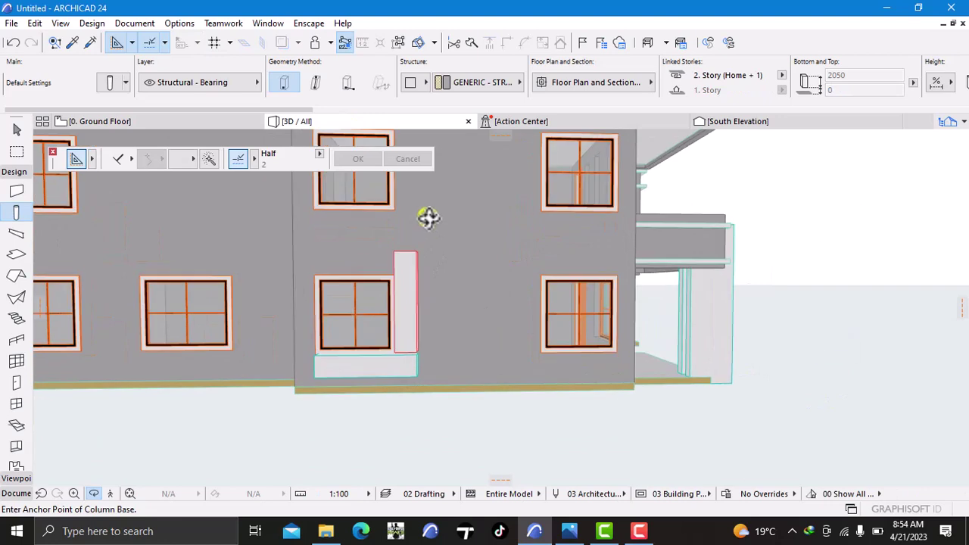
- Review the horizontal beam's positioning, floor plan and section settings, including its cut line pen, and clear the selection
left_click(405, 371)
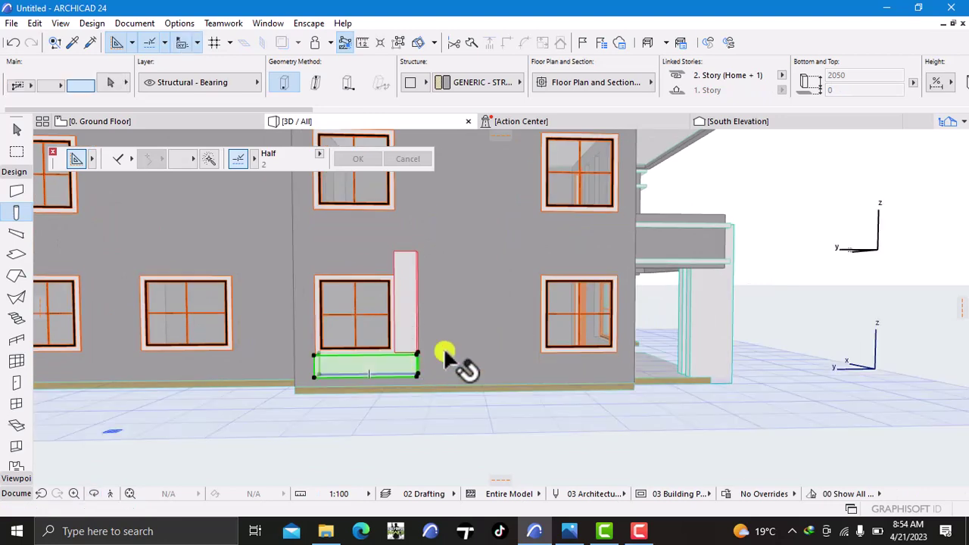
right_click(781, 186)
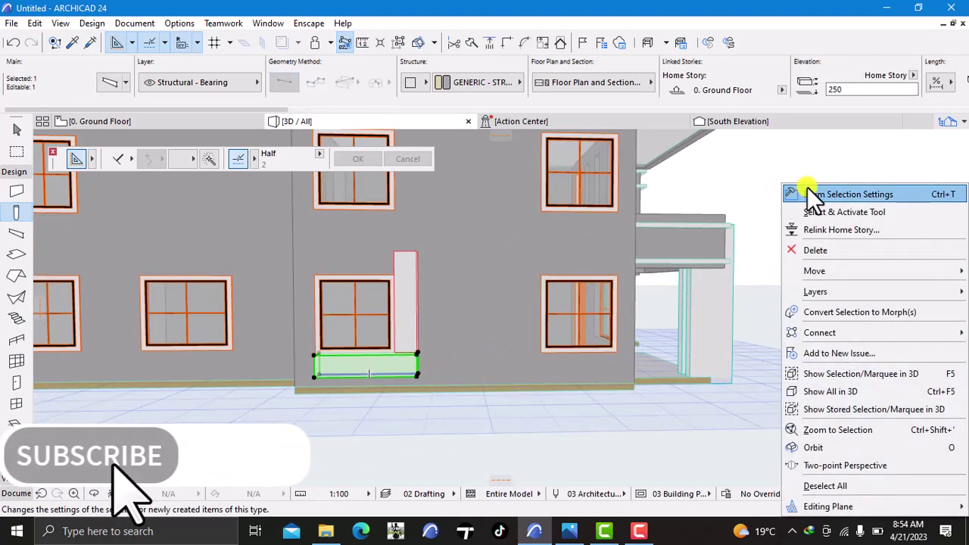
left_click(808, 191)
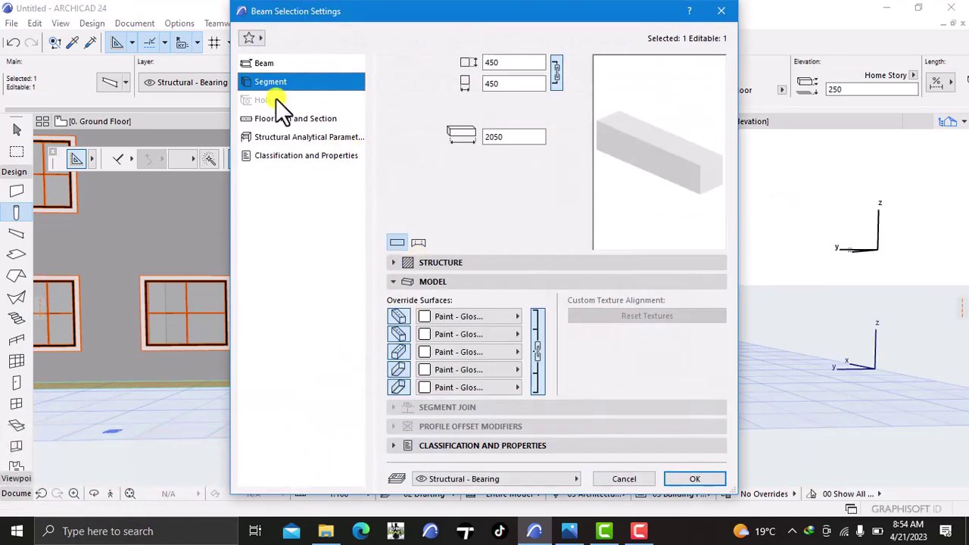
left_click(266, 62)
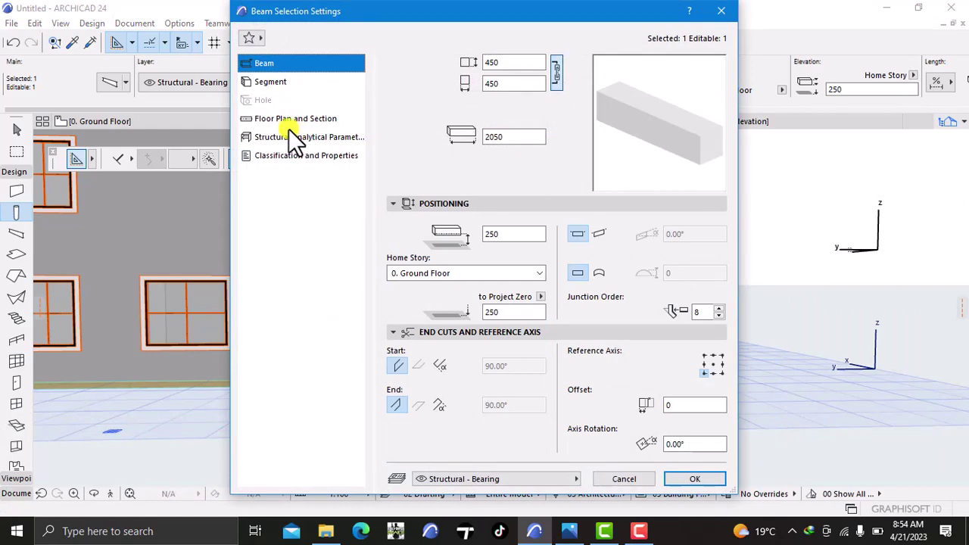
left_click(289, 119)
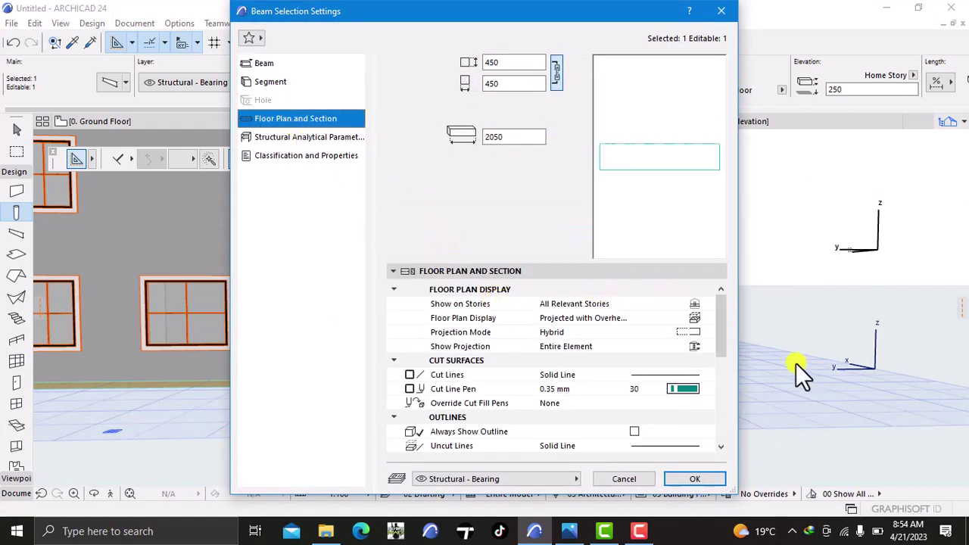
left_click_drag(722, 325, 708, 426)
left_click(691, 479)
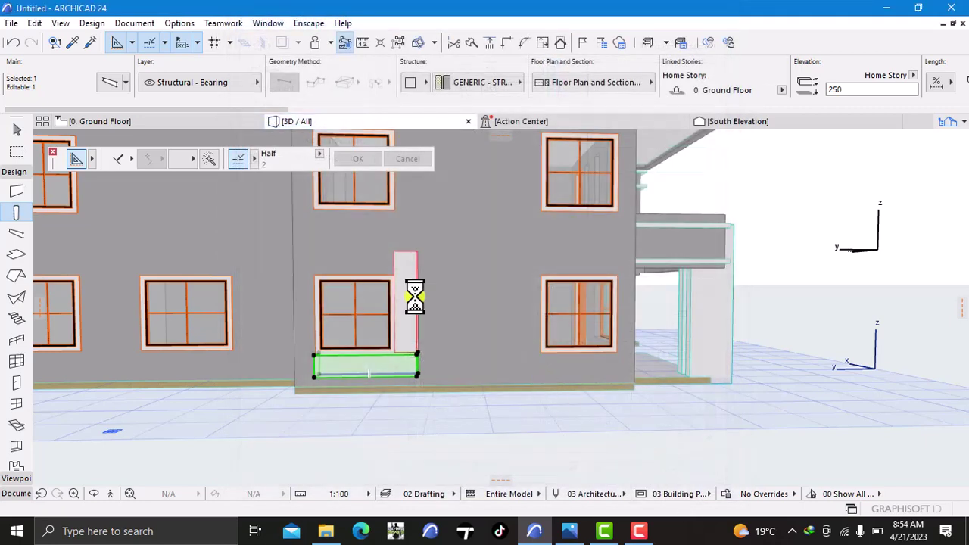
key("Escape")
key("Escape")
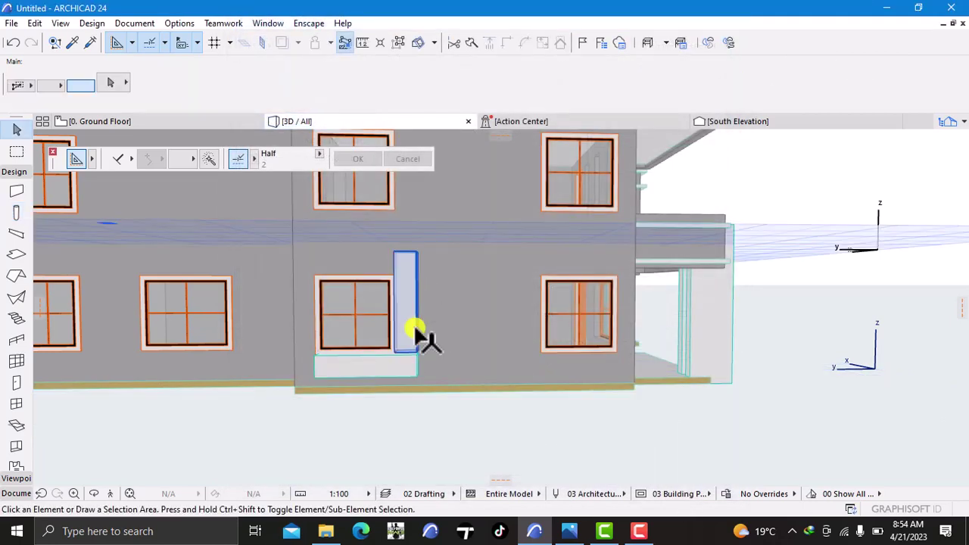
- Set the core line pen of the column beside the window to pen 30 (0.35 mm) in its floor plan and section settings
left_click(414, 326)
right_click(423, 447)
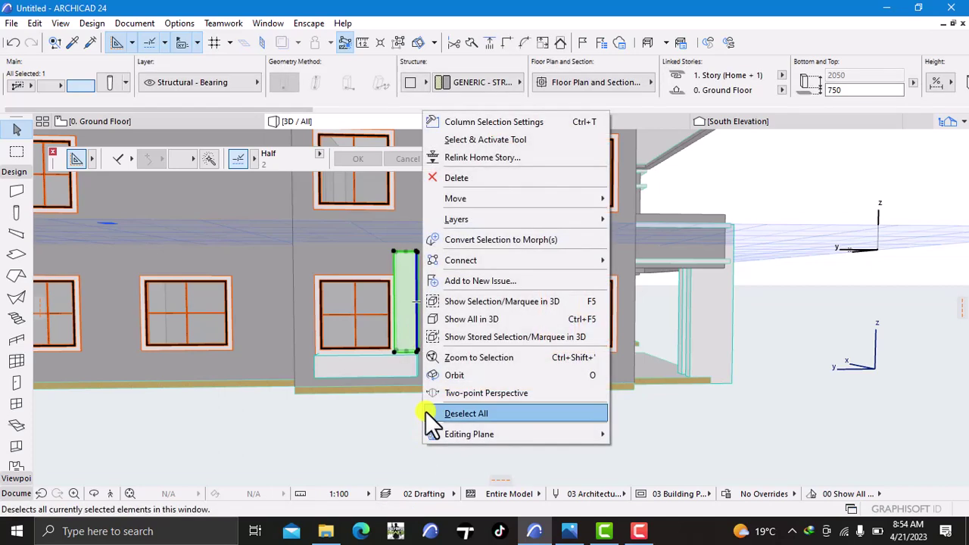
left_click(521, 122)
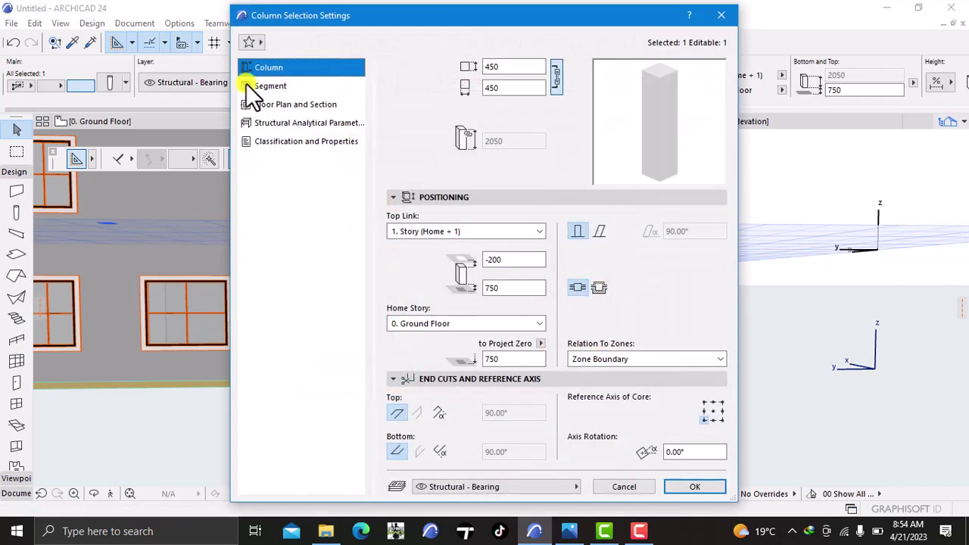
left_click(261, 87)
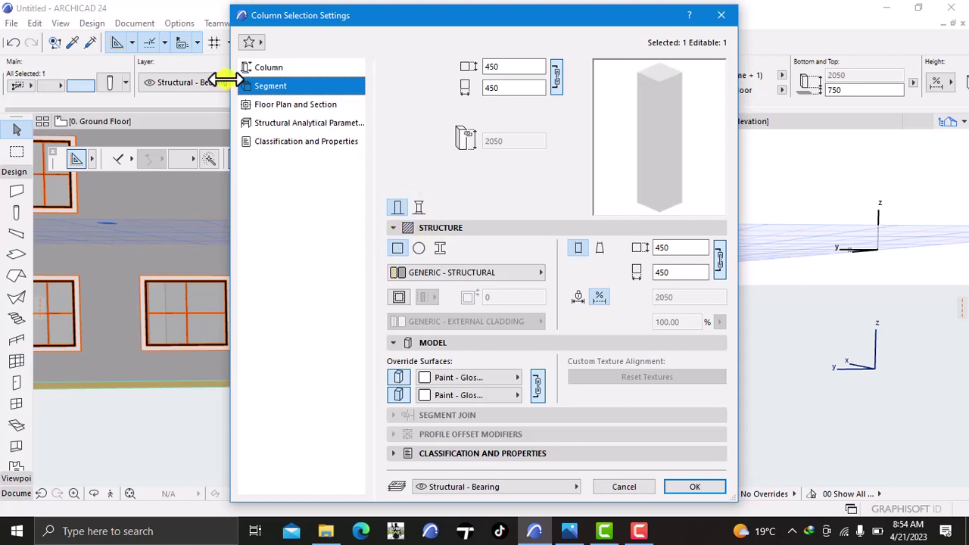
left_click(267, 104)
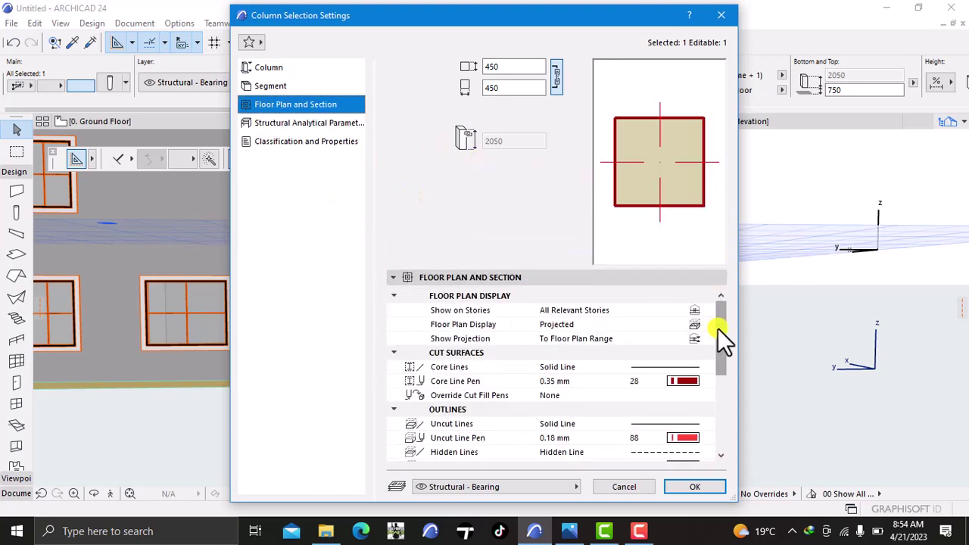
left_click(684, 381)
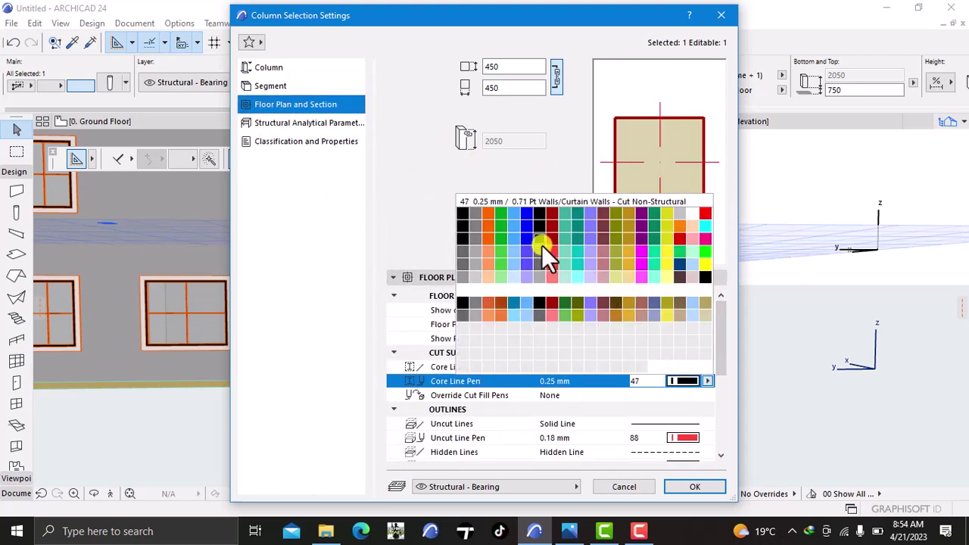
left_click(579, 226)
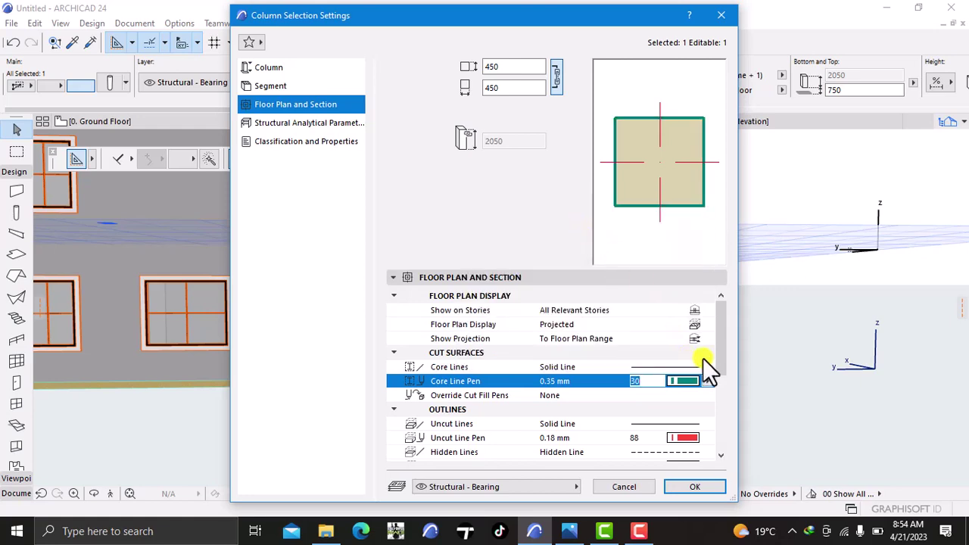
- Set the column's uncut line pen and hidden line pen to pen 90 (0.18 mm)
left_click(676, 437)
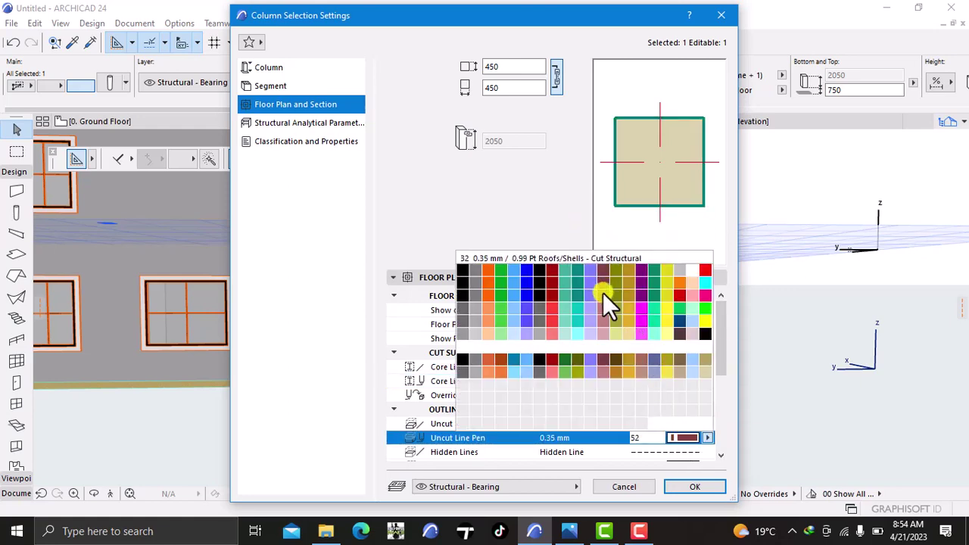
left_click(575, 316)
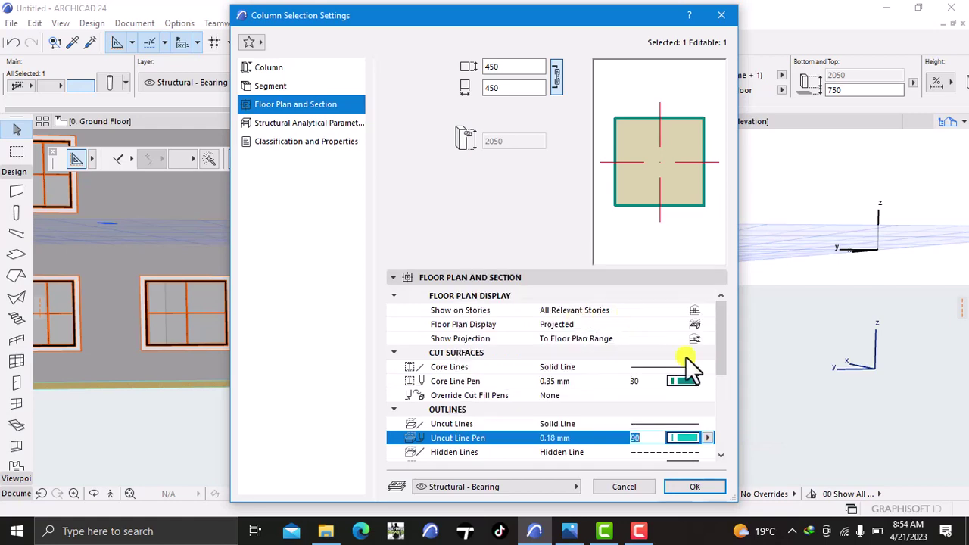
left_click_drag(716, 341, 725, 383)
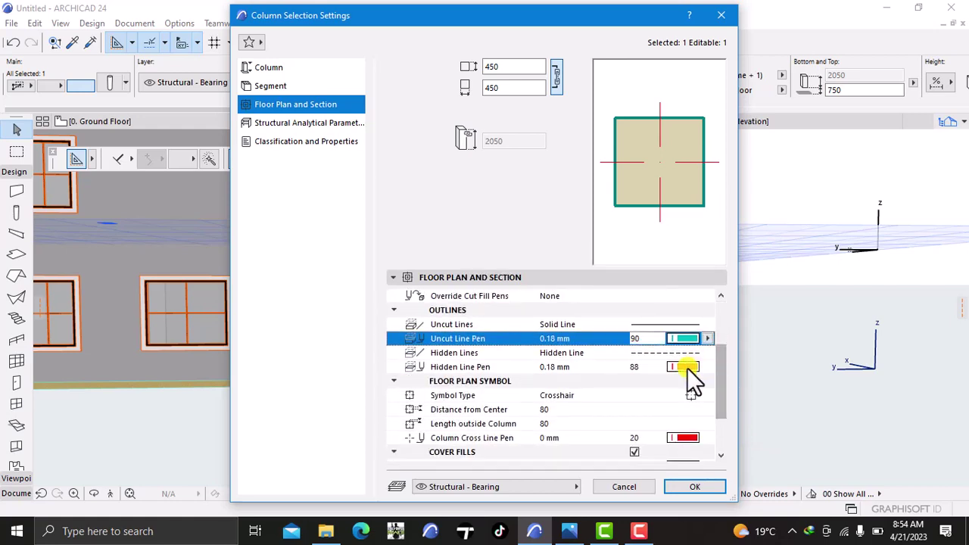
left_click(685, 367)
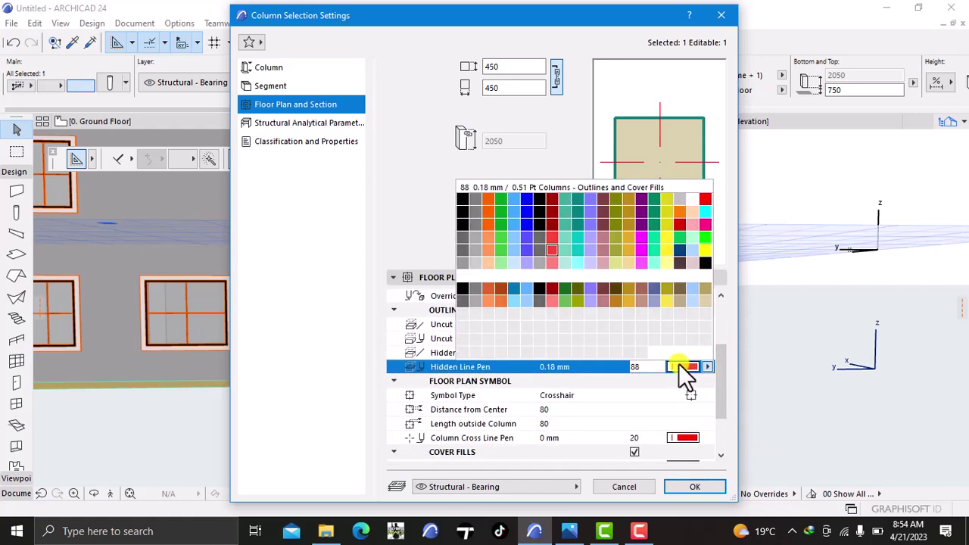
left_click(577, 245)
- Set the column's cross line pen to 69 and cover fill pen to 90, accept the settings and deselect the column
left_click_drag(719, 362, 719, 397)
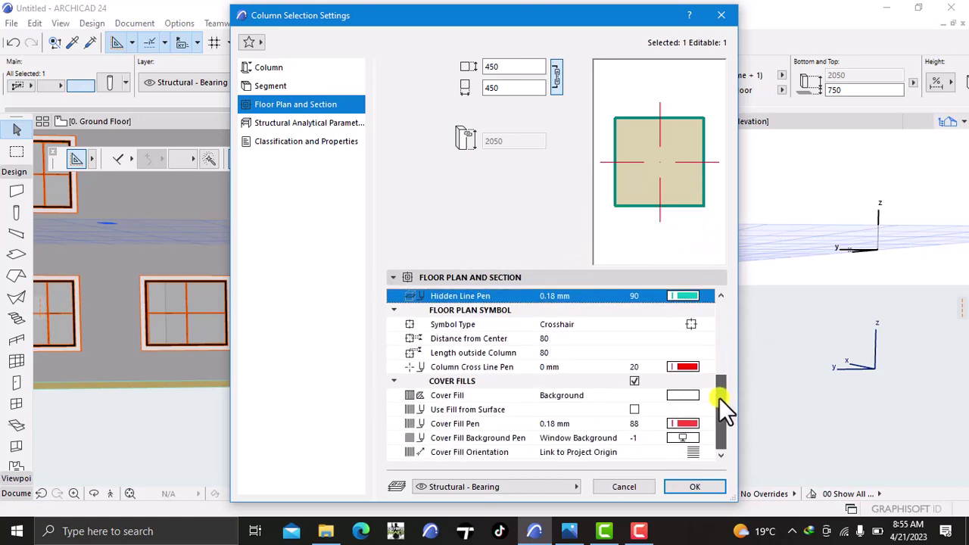
left_click(690, 366)
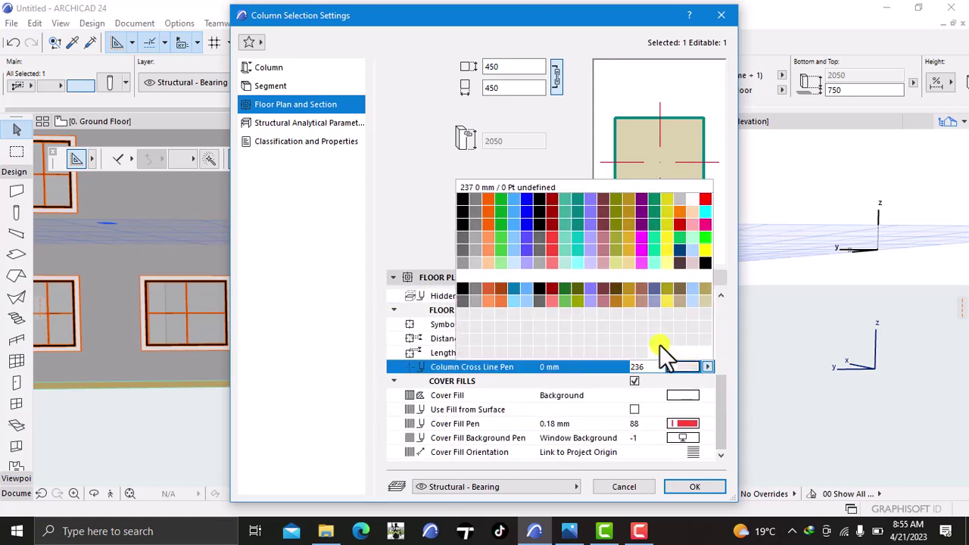
left_click(565, 236)
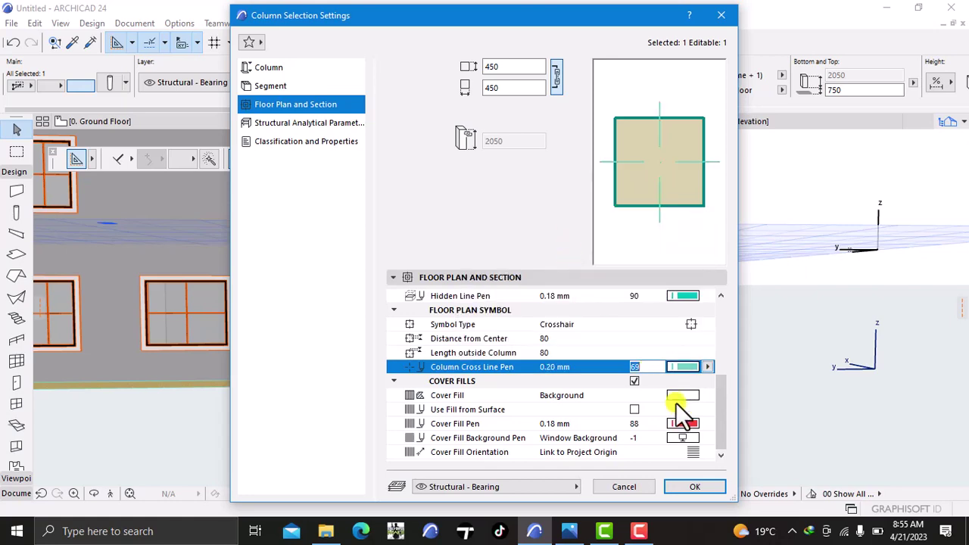
left_click(680, 424)
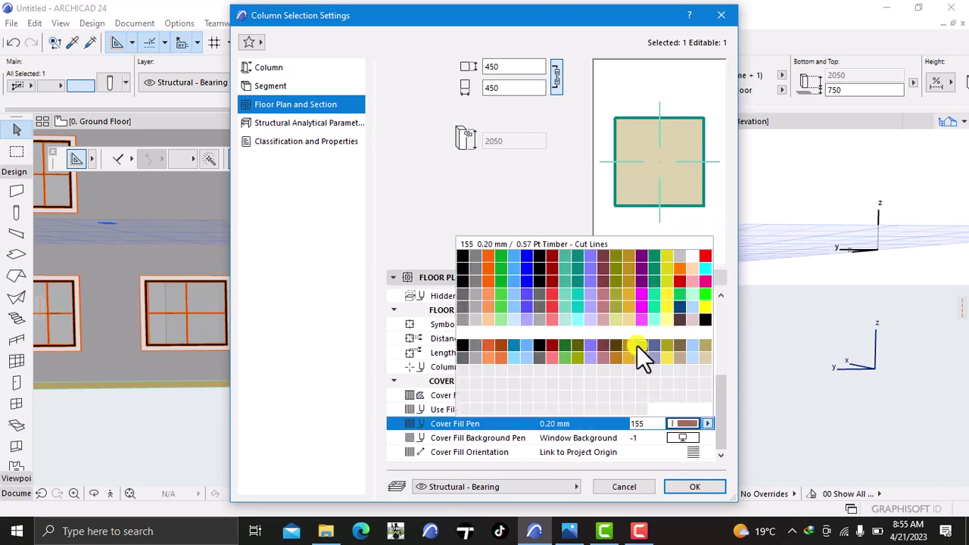
left_click(576, 306)
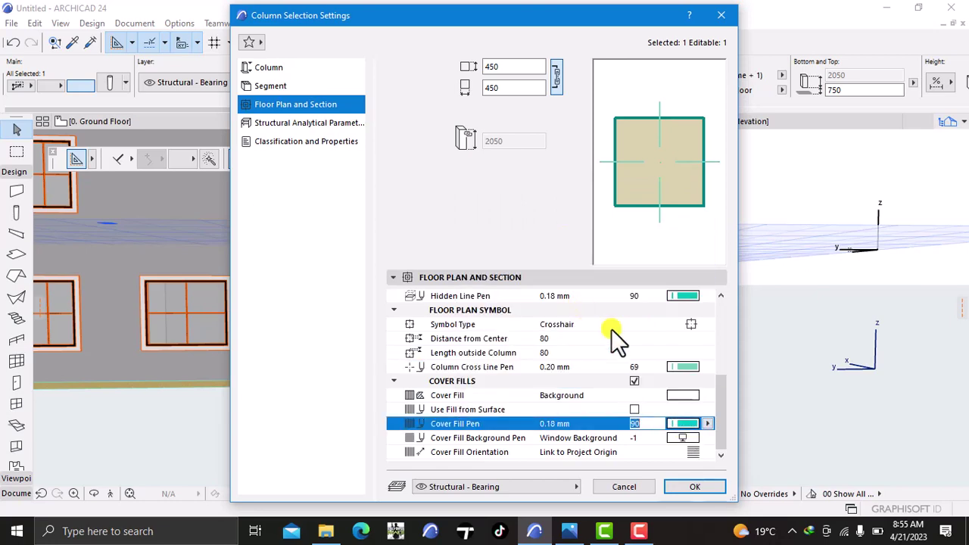
left_click(693, 487)
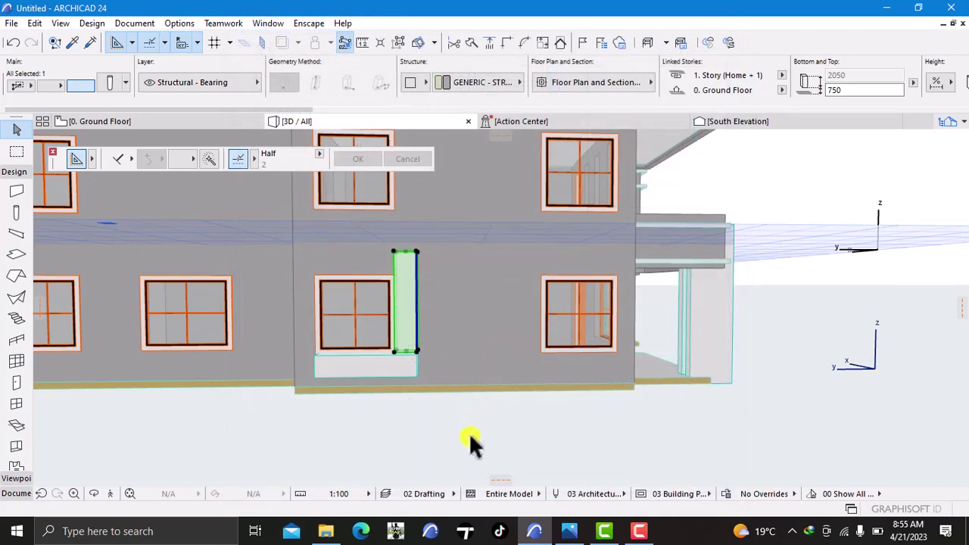
left_click(456, 470)
- Return to the Ground Floor plan and open the West Elevation from its marker with the current view settings
scroll(402, 333, "up", 2)
scroll(414, 318, "up", 2)
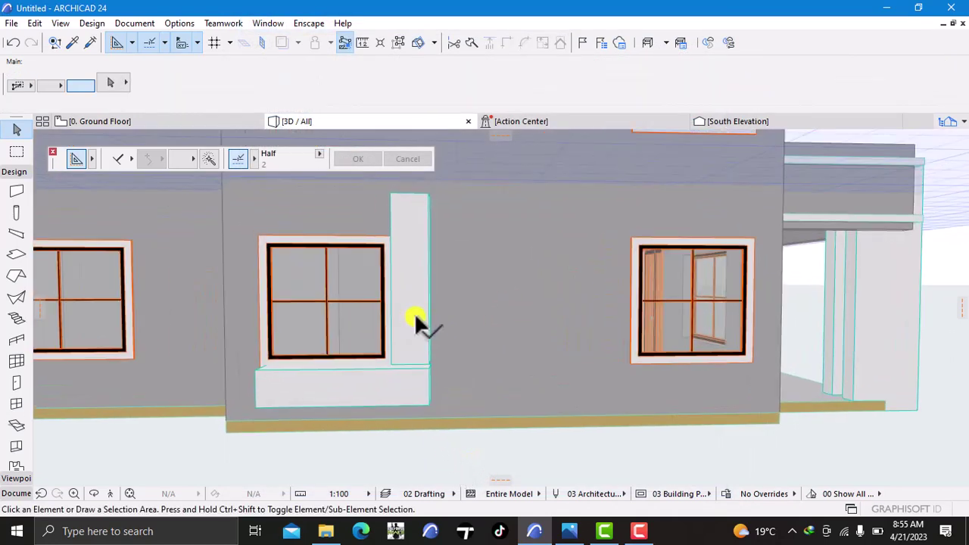
middle_click_drag(416, 315, 431, 234)
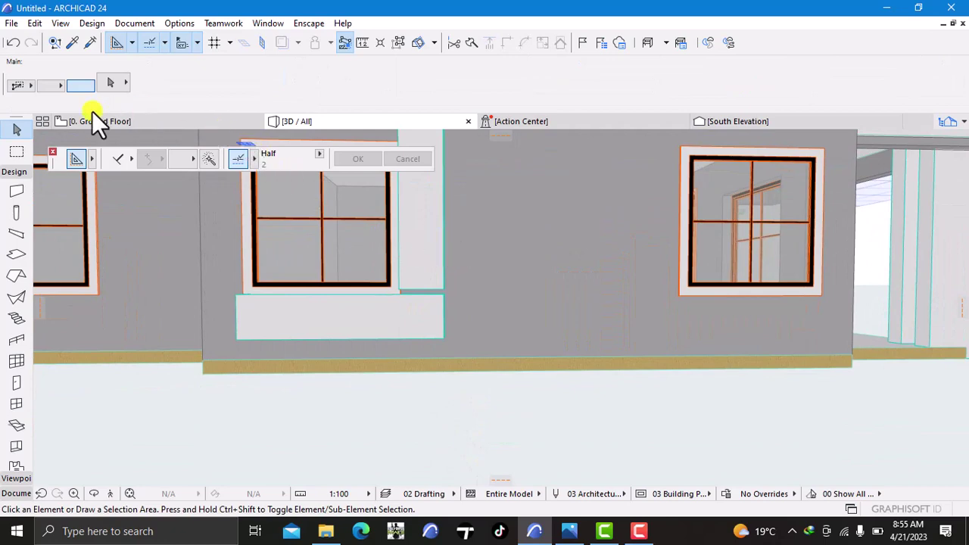
scroll(370, 317, "down", 4)
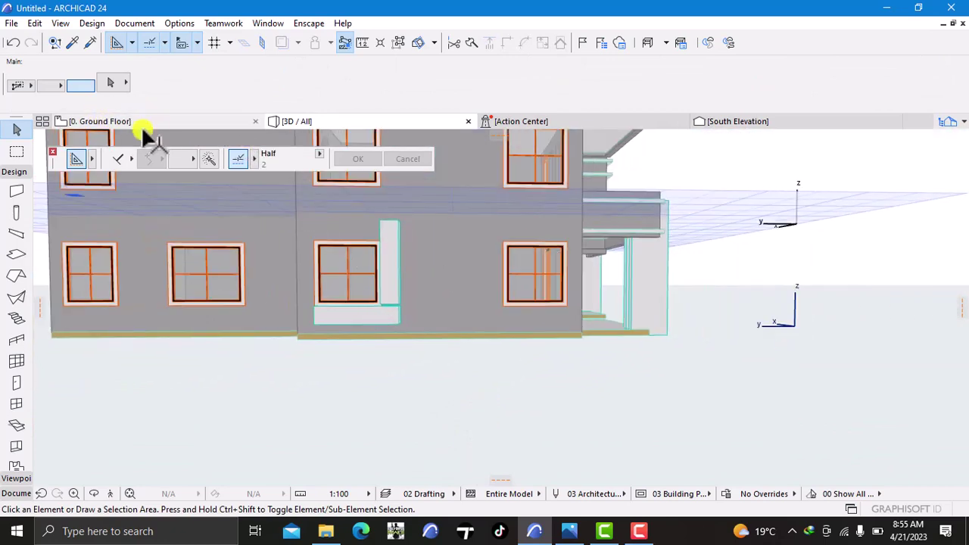
left_click(140, 124)
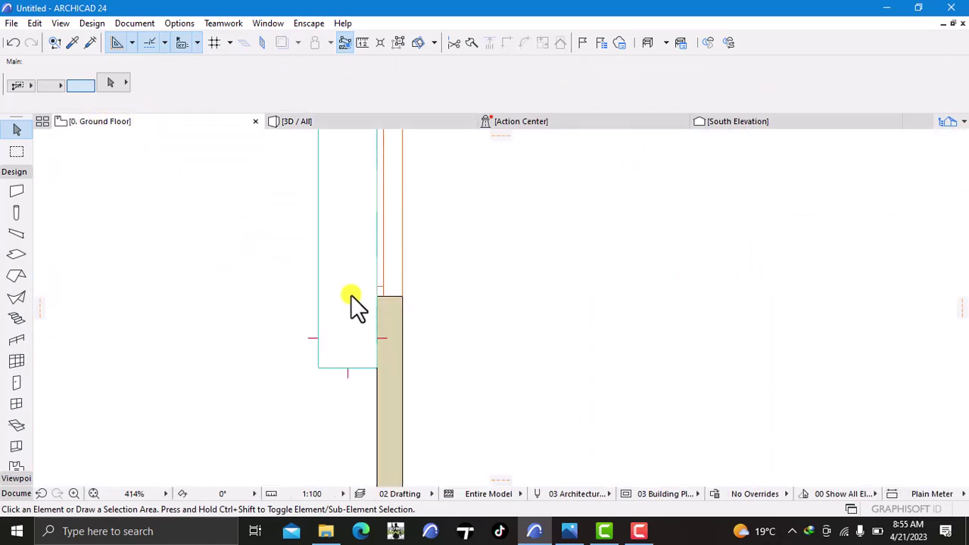
scroll(350, 290, "down", 7)
scroll(292, 301, "up", 3)
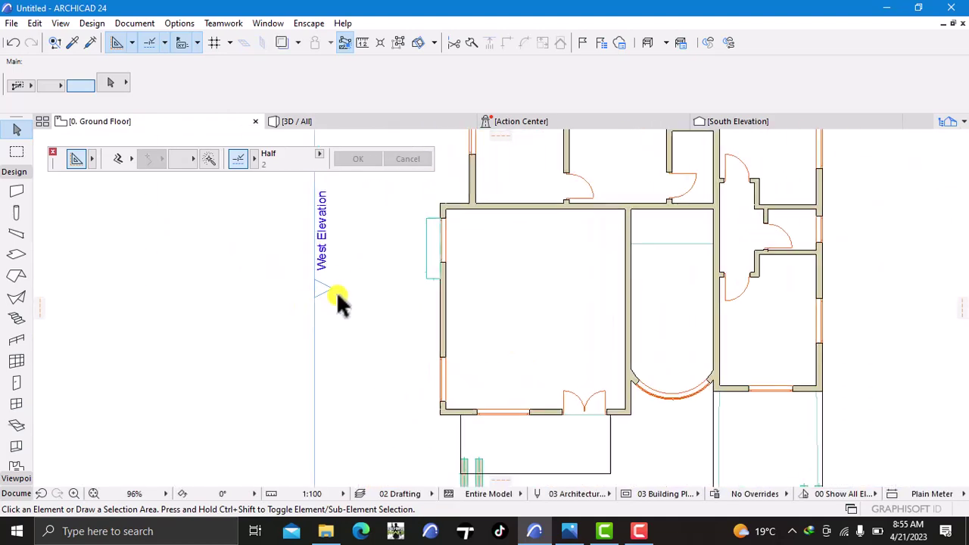
left_click(249, 303)
right_click(249, 305)
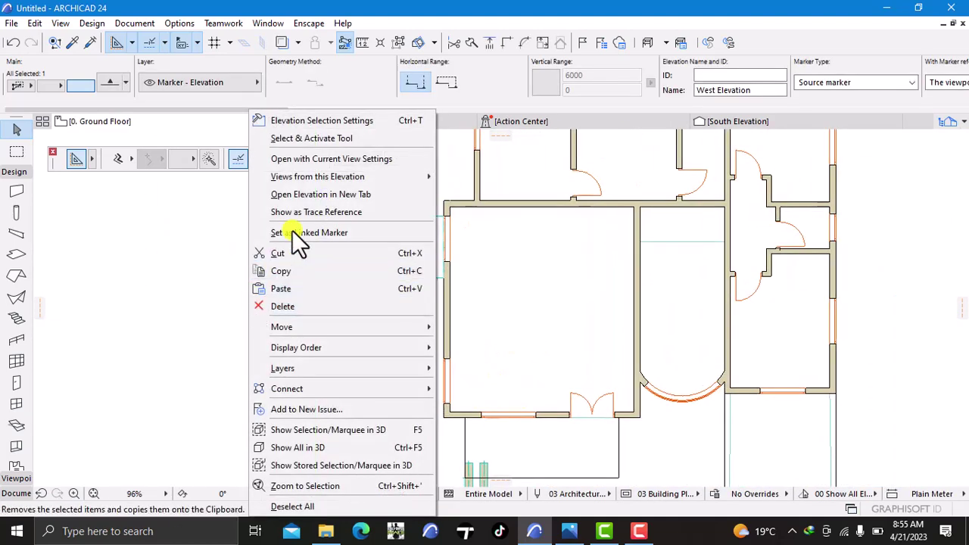
left_click(345, 161)
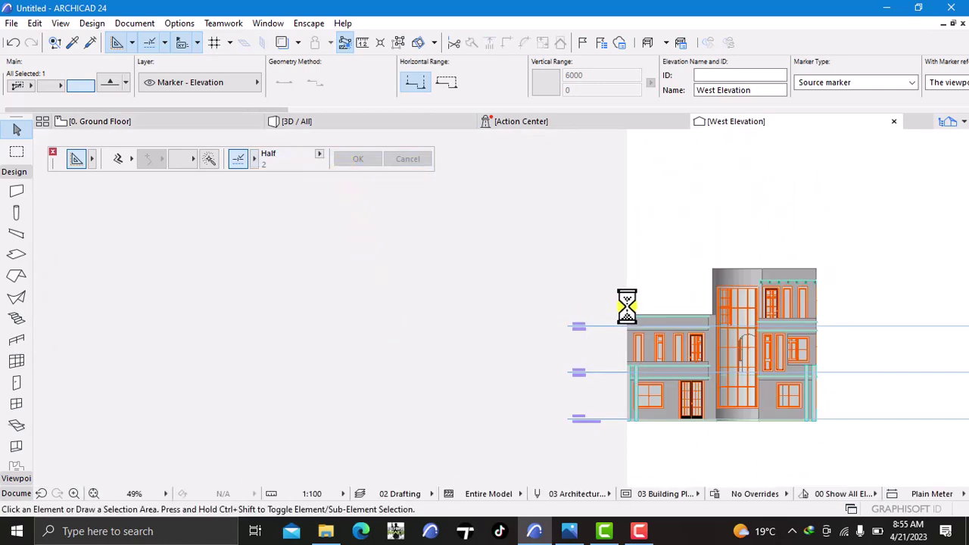
- Move the column beside the ground-floor window straight down so its base meets the top edge of the beam below the window
scroll(563, 277, "up", 3)
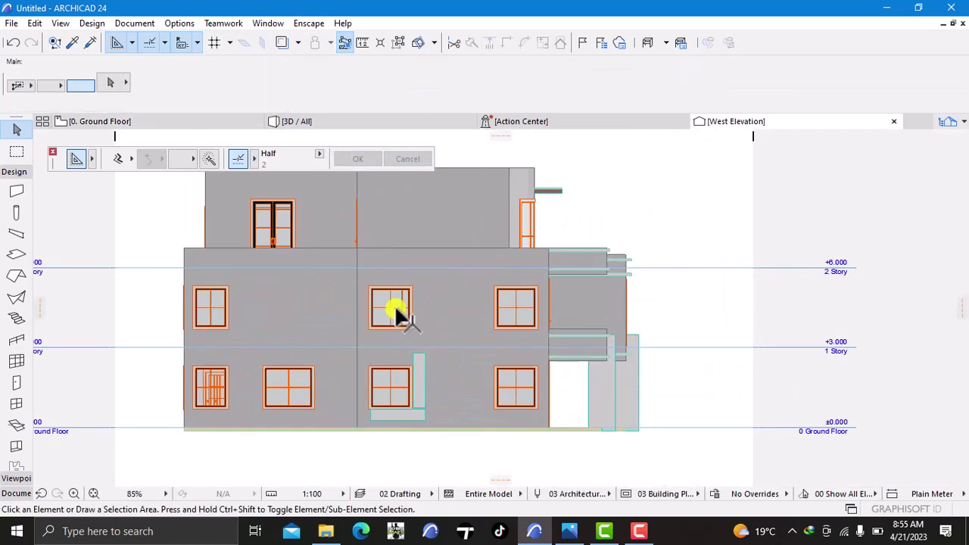
scroll(398, 310, "up", 10)
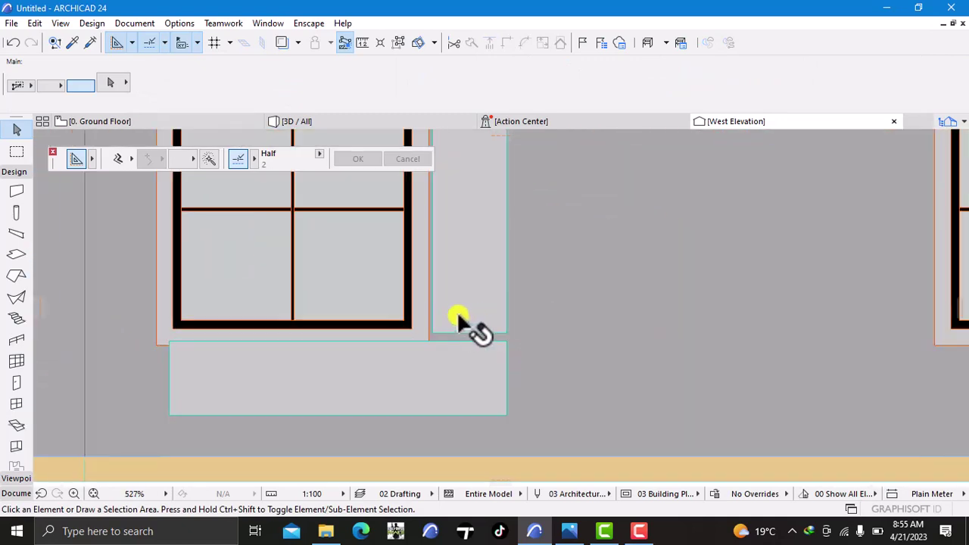
left_click(455, 312)
scroll(451, 309, "up", 1)
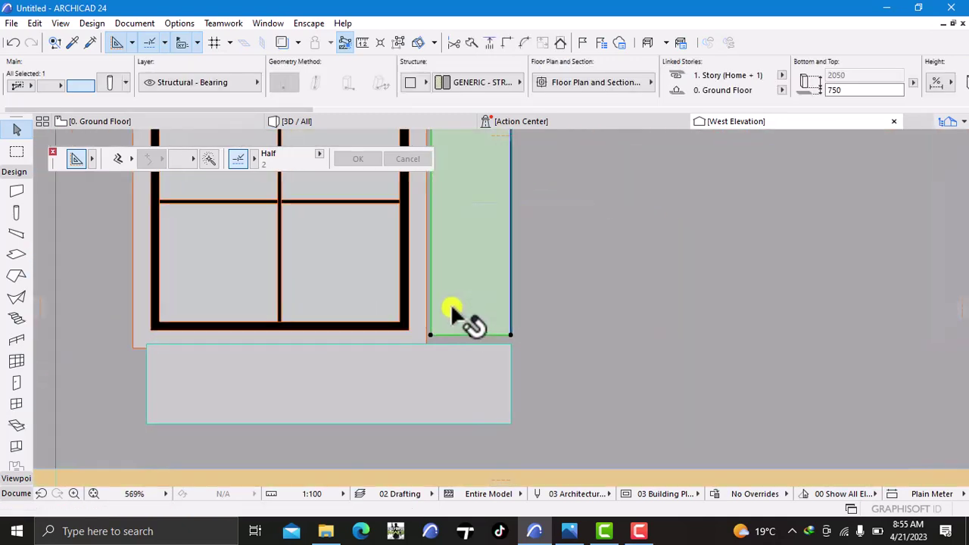
scroll(452, 311, "up", 5)
scroll(452, 311, "down", 10)
scroll(443, 312, "up", 4)
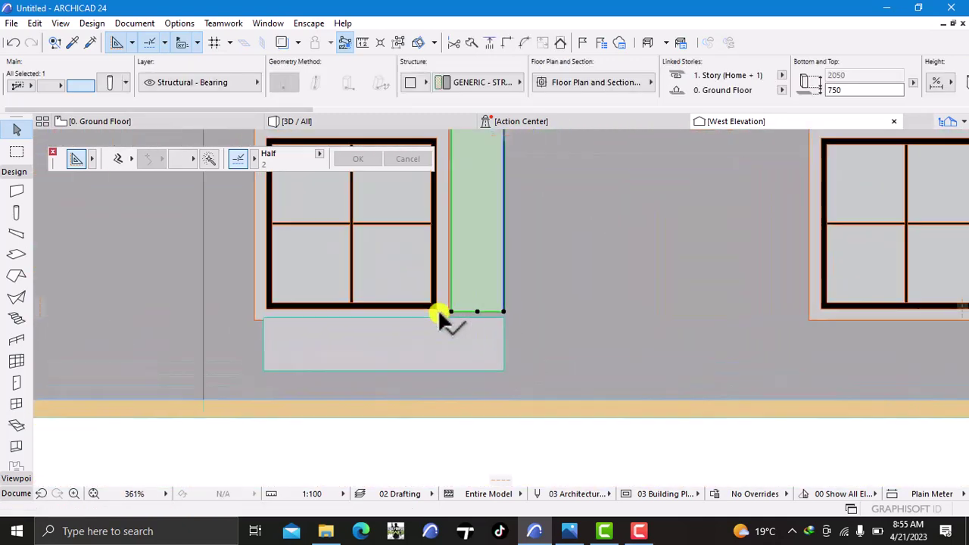
scroll(447, 309, "up", 1)
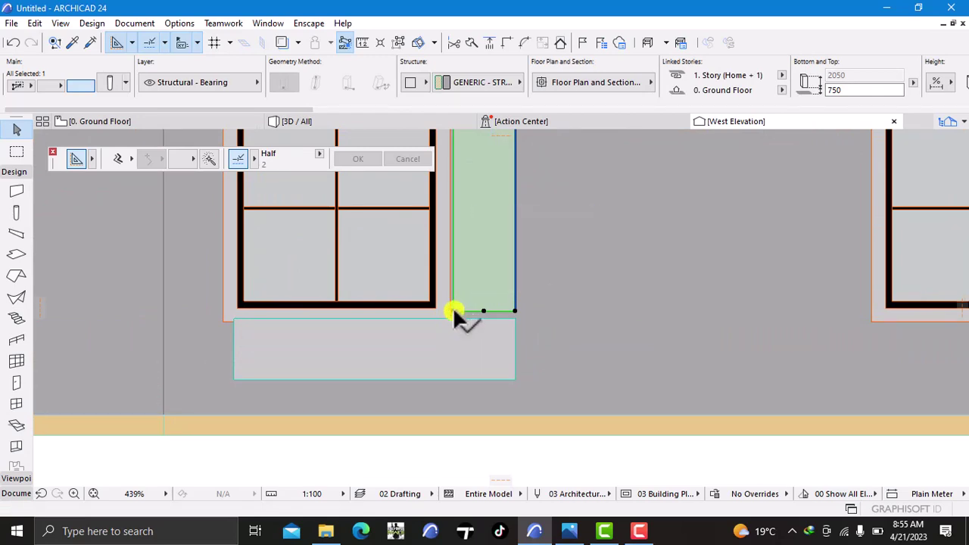
left_click(453, 310)
left_click(450, 314)
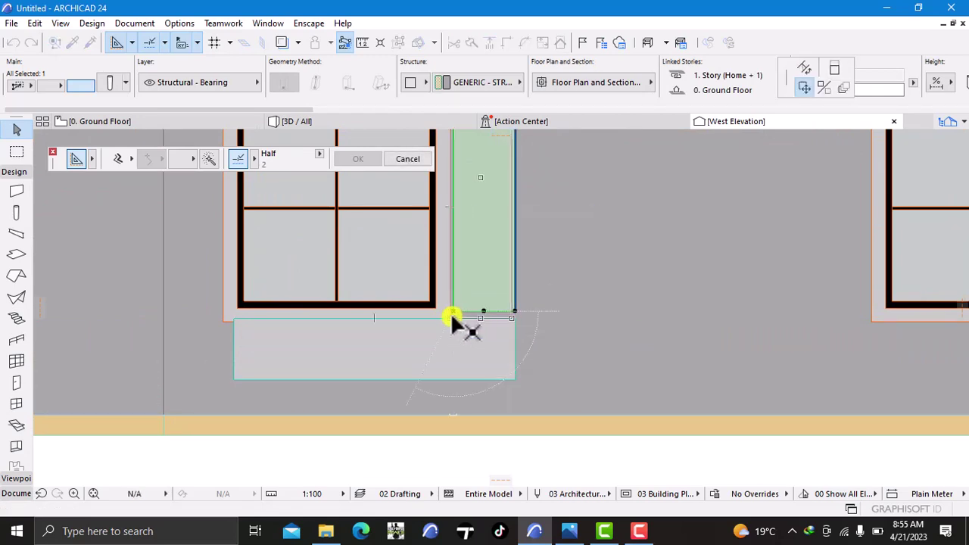
left_click(450, 455)
scroll(516, 316, "up", 5)
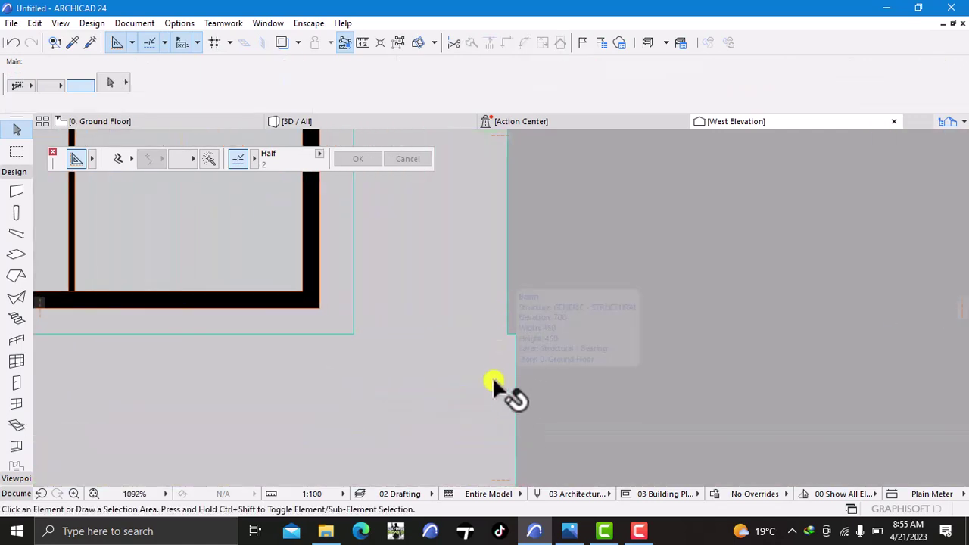
left_click(515, 385)
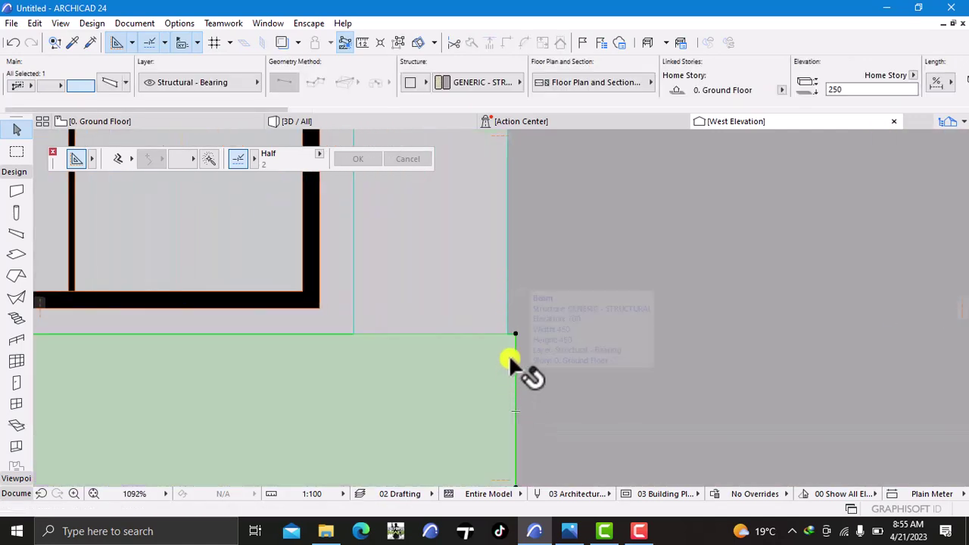
scroll(514, 332, "up", 4)
scroll(484, 329, "down", 12)
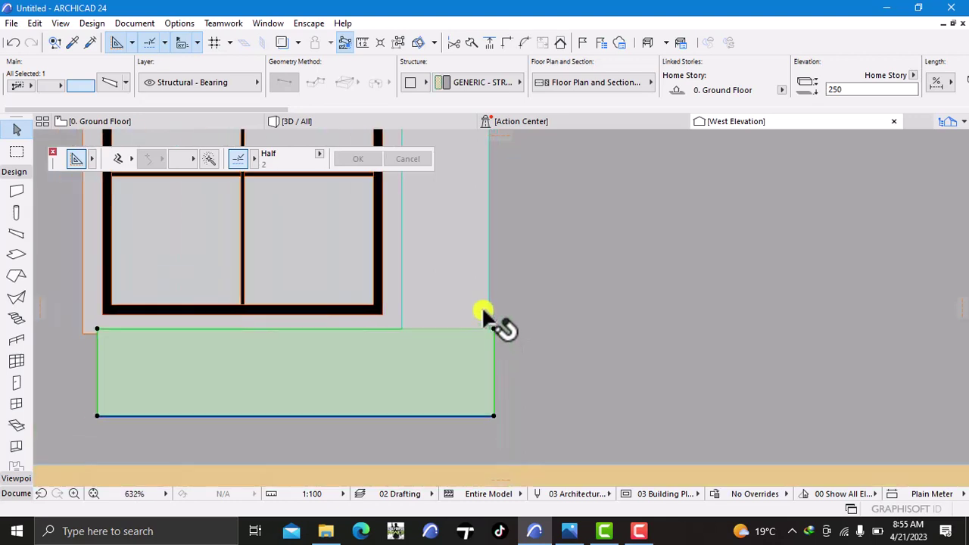
scroll(489, 347, "up", 3)
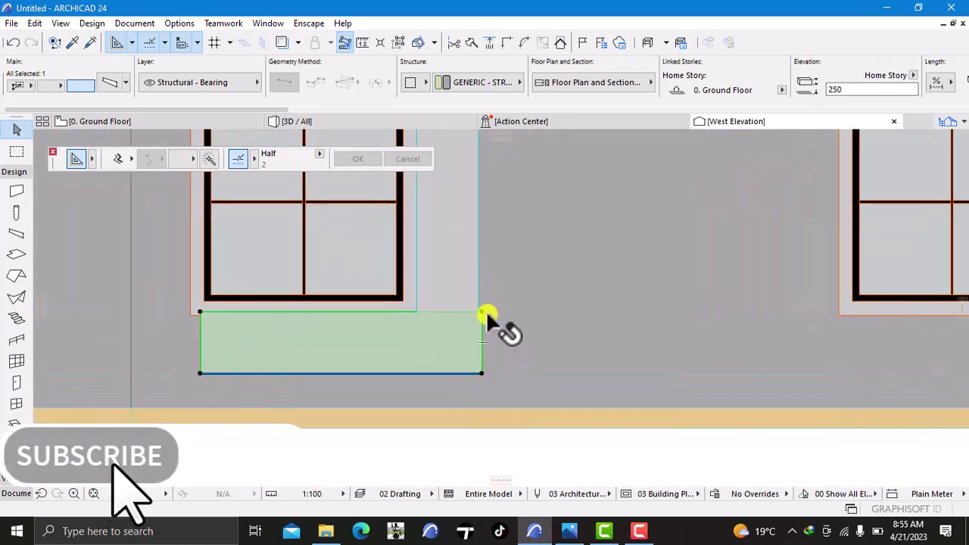
left_click(493, 311)
scroll(490, 310, "up", 3)
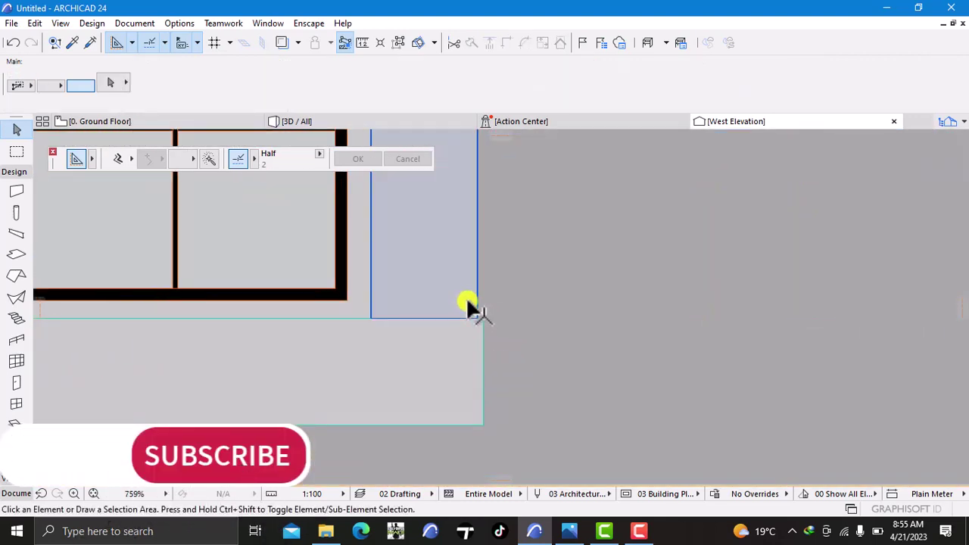
left_click(478, 315)
scroll(478, 312, "up", 6)
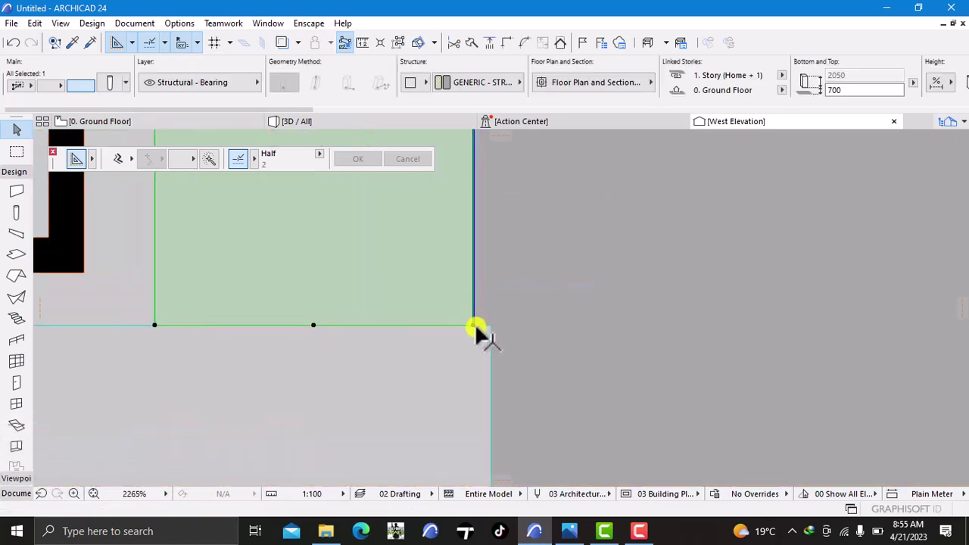
left_click(473, 326)
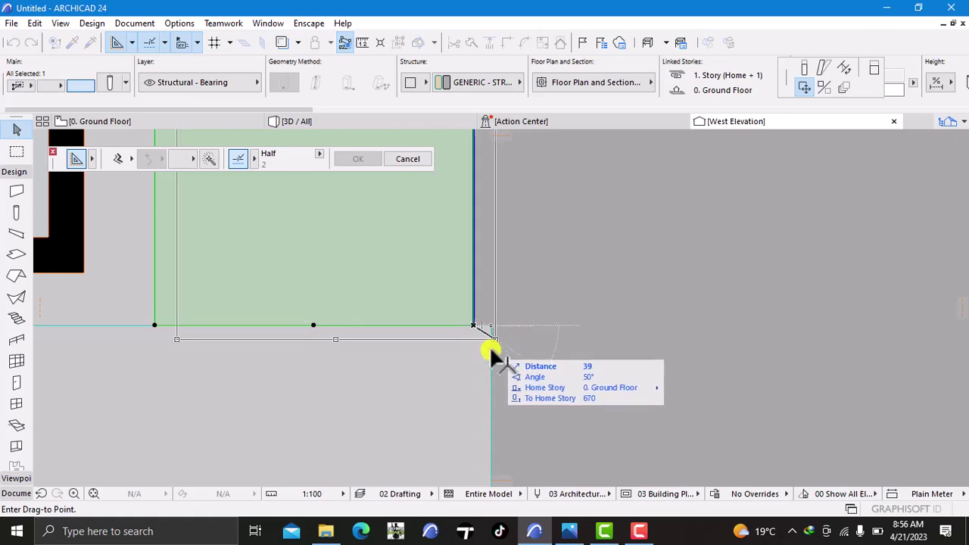
scroll(492, 319, "down", 5)
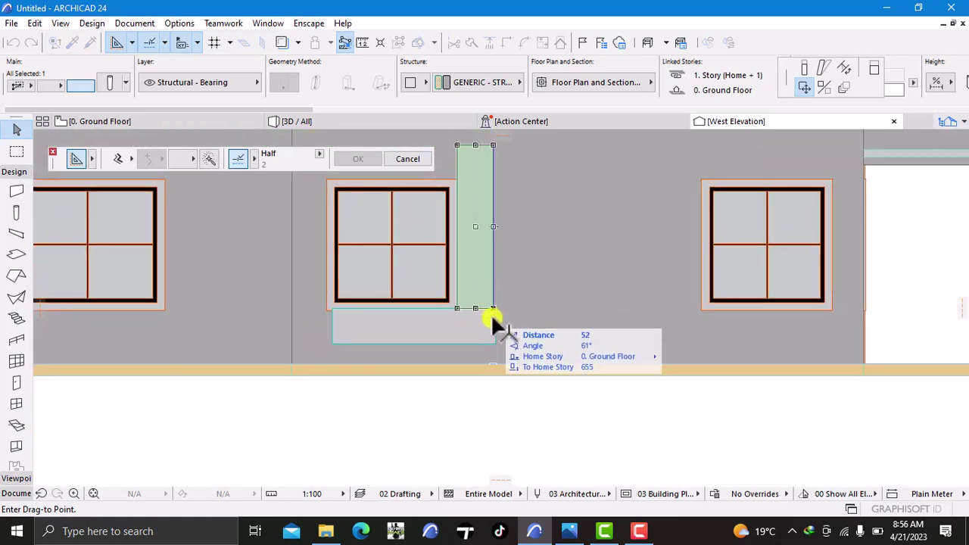
middle_click_drag(491, 313, 504, 350)
key("Escape")
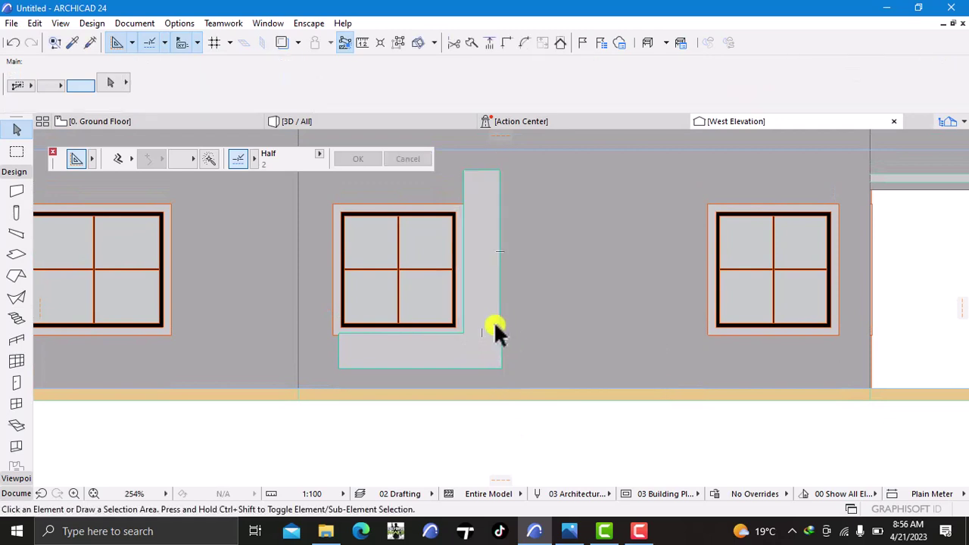
scroll(491, 321, "up", 1)
scroll(492, 322, "up", 1)
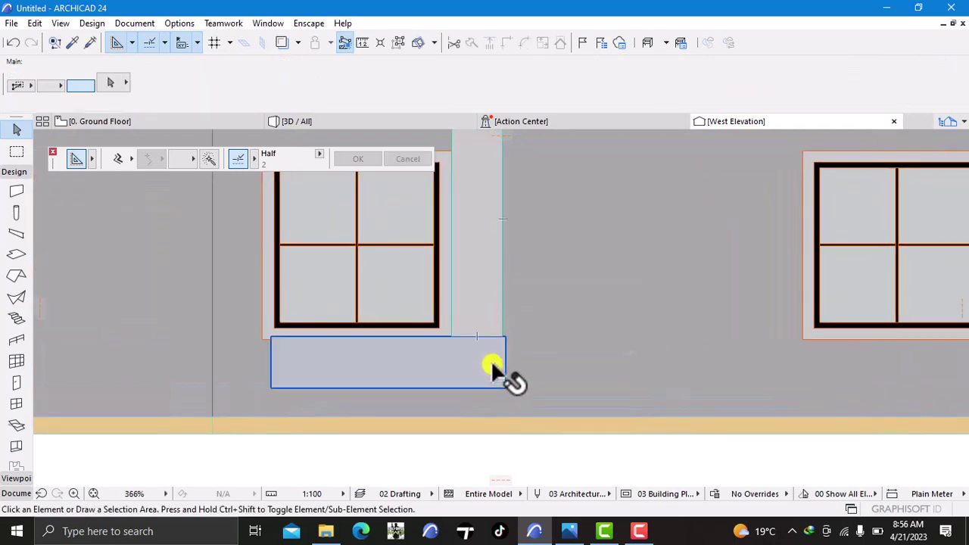
left_click(497, 370)
scroll(499, 342, "up", 3)
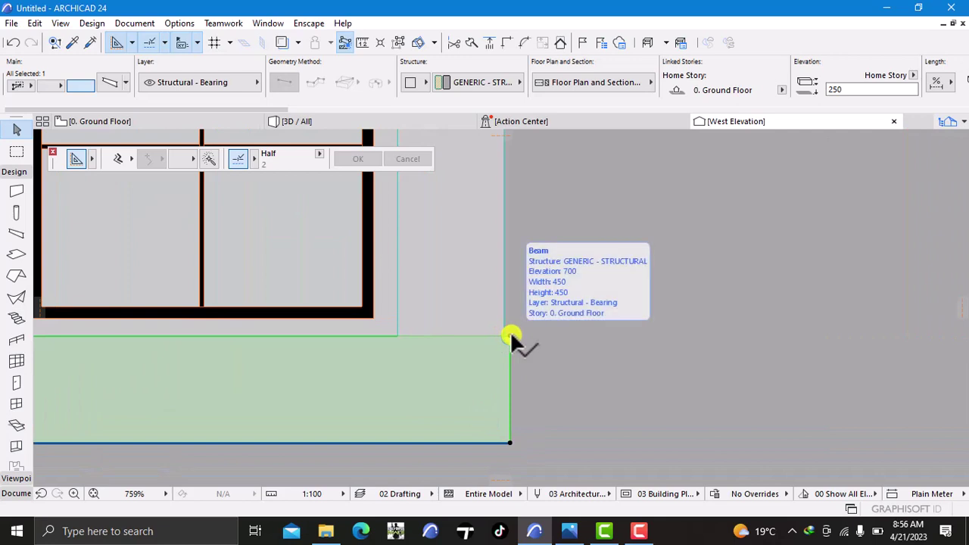
left_click(512, 336)
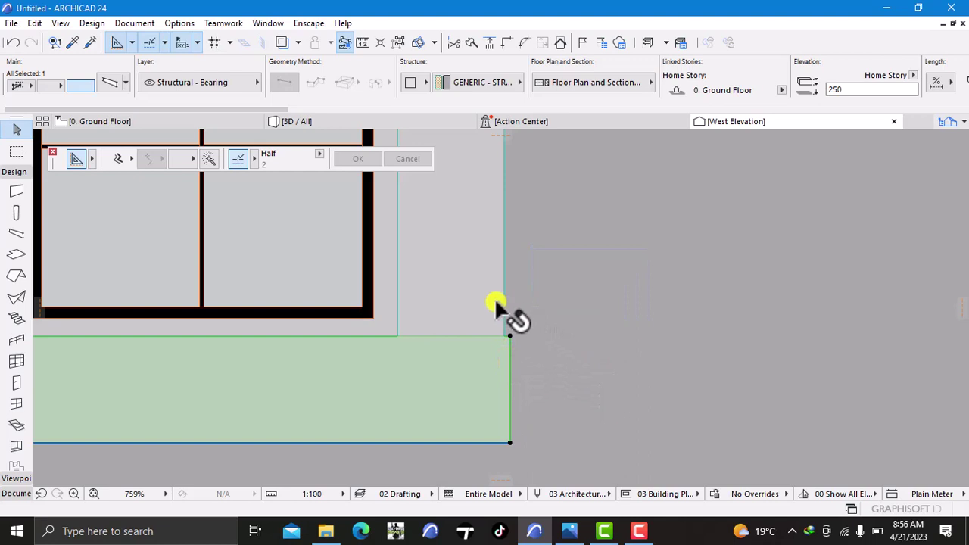
key("Escape")
- Review the size and floor plan settings of the column beside the window, closing them without edits
left_click(491, 304)
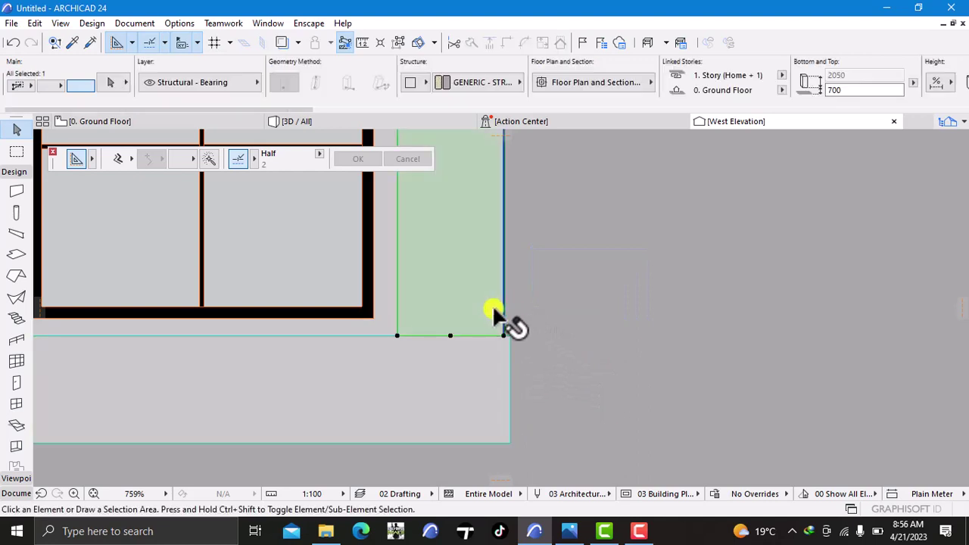
right_click(553, 297)
left_click(600, 151)
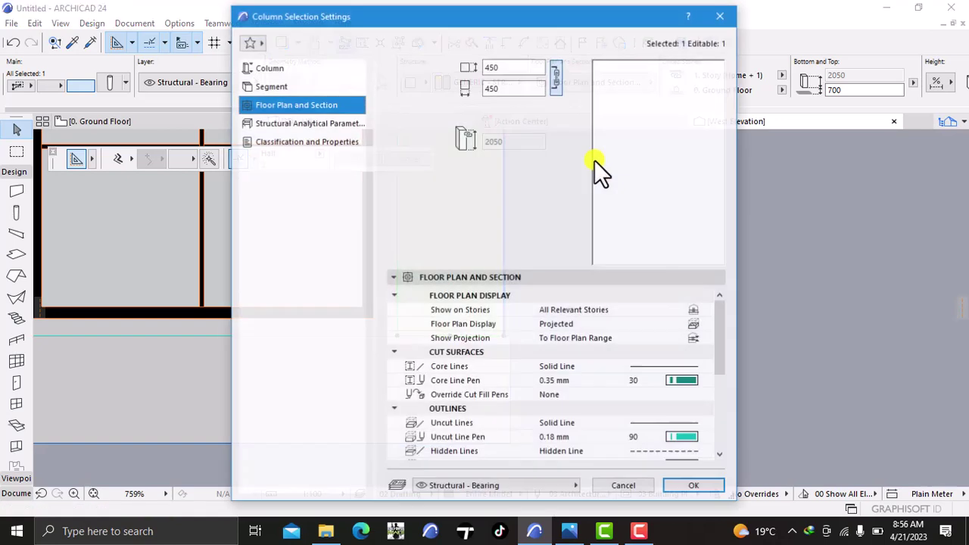
left_click(685, 487)
key("Escape")
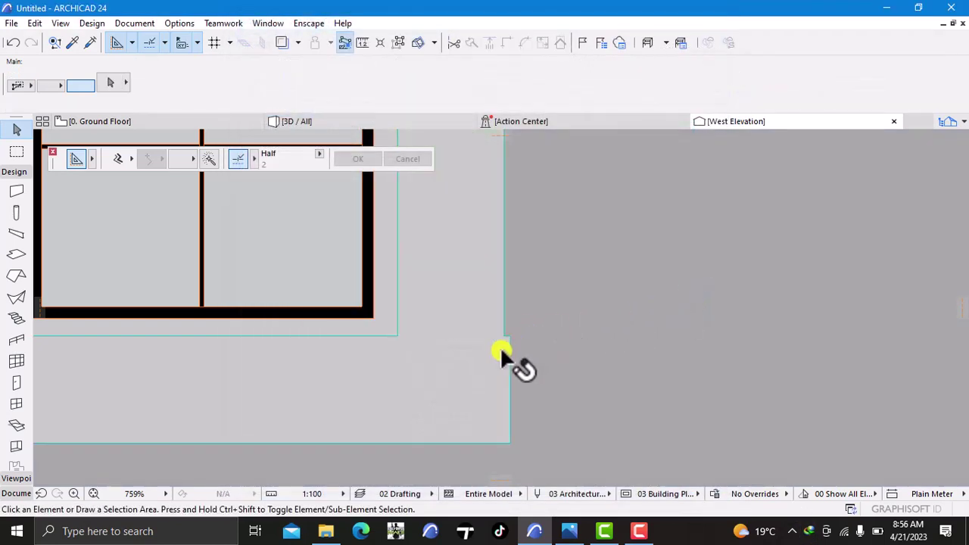
left_click(500, 353)
scroll(504, 333, "up", 3)
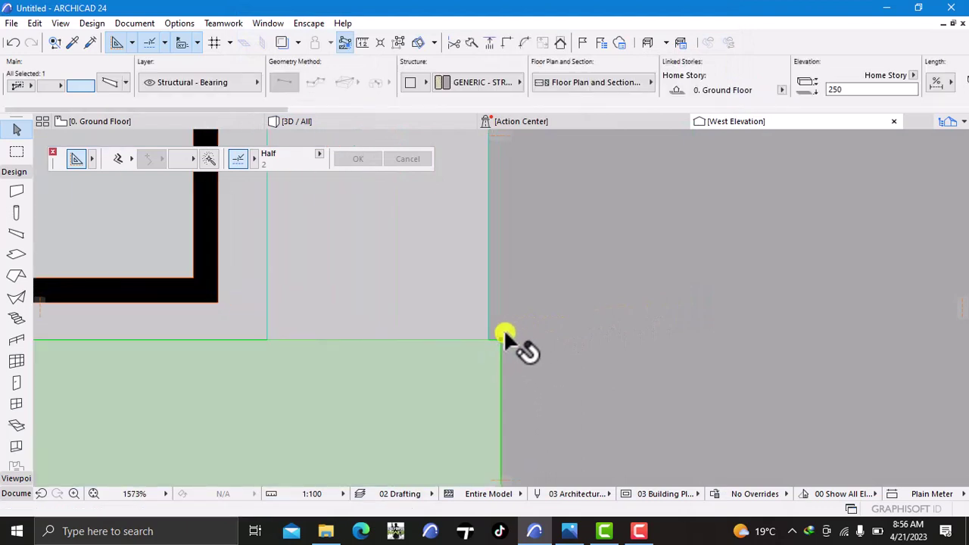
left_click(500, 339)
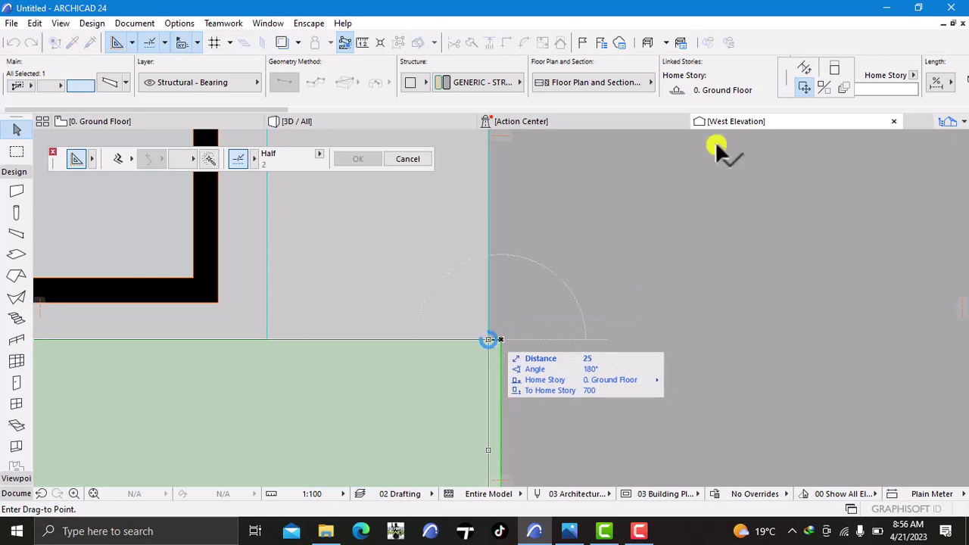
left_click(835, 71)
scroll(671, 287, "down", 3)
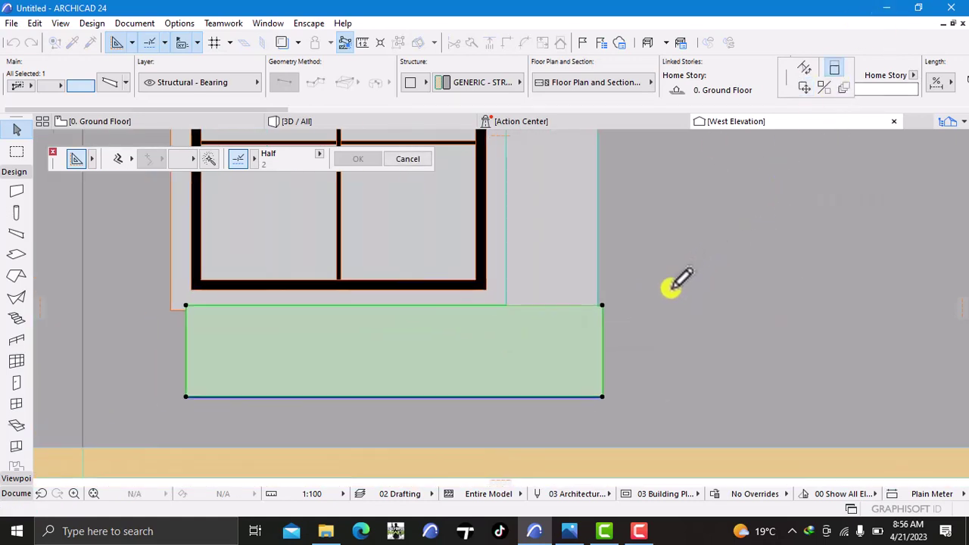
middle_click_drag(672, 288, 685, 249)
scroll(685, 252, "up", 2)
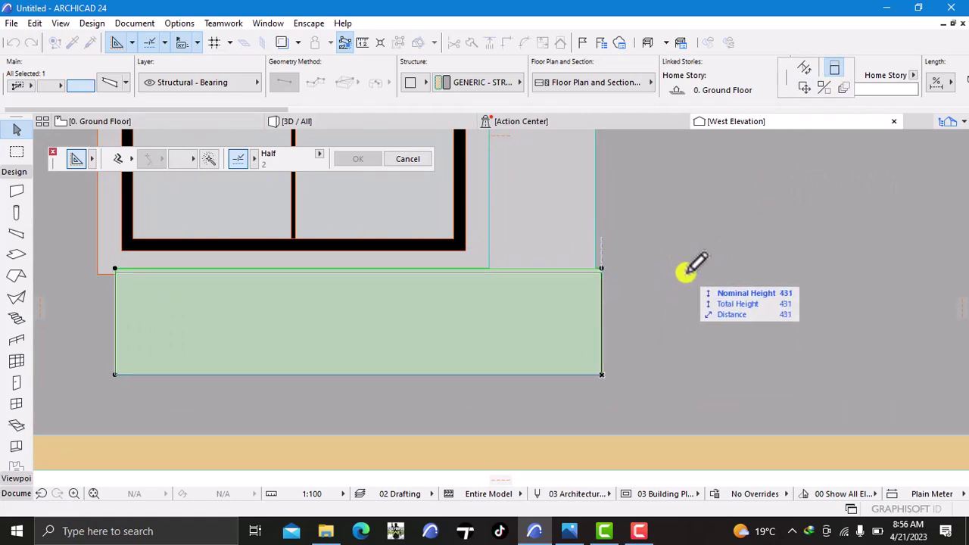
left_click(686, 271)
key("Escape")
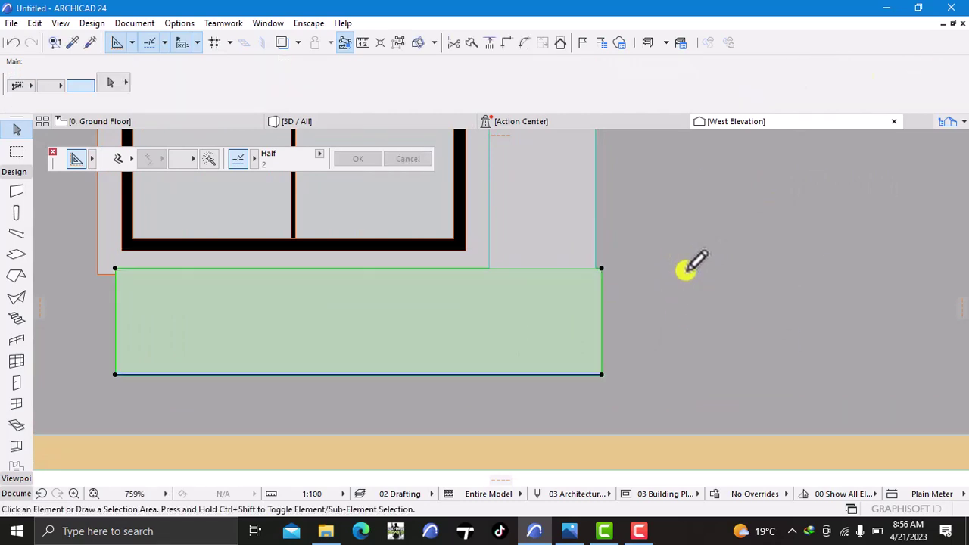
- On the Ground Floor plan, shorten the beam at the west wall window so its end aligns with the column's outer edge, and deselect it
scroll(621, 275, "up", 1)
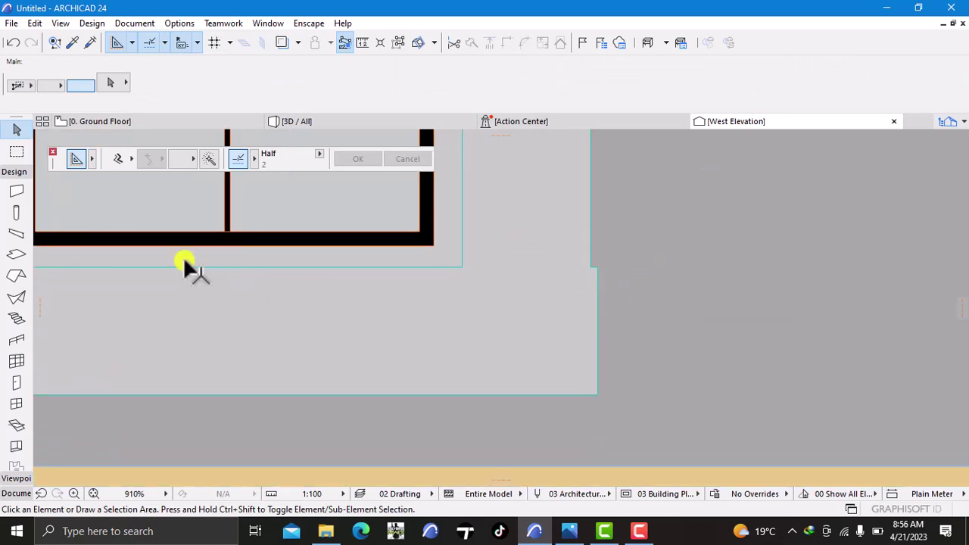
left_click(134, 122)
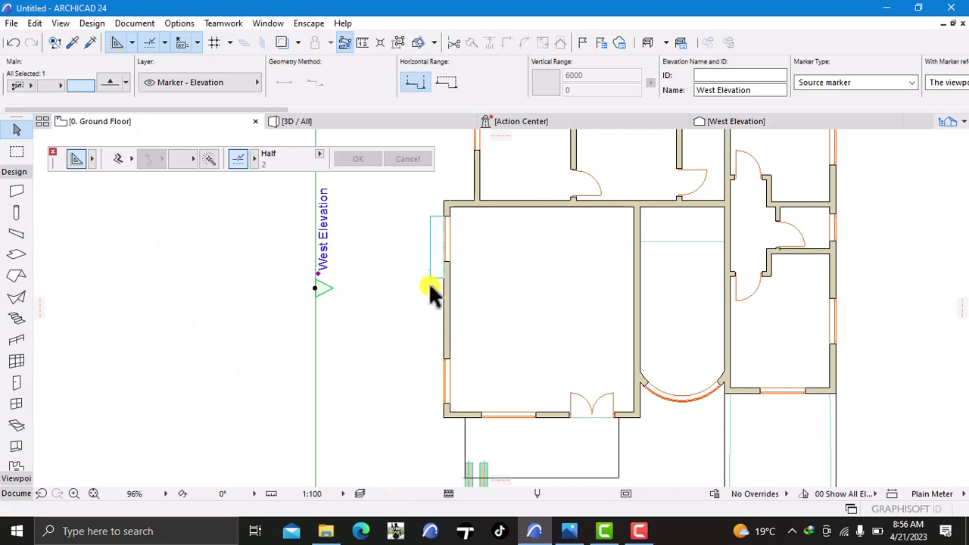
scroll(429, 288, "up", 4)
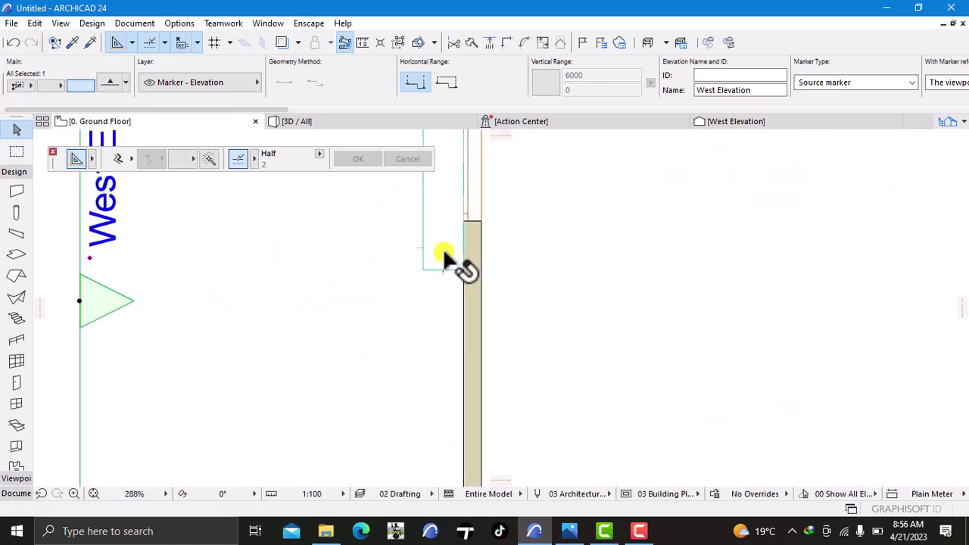
scroll(447, 261, "up", 3)
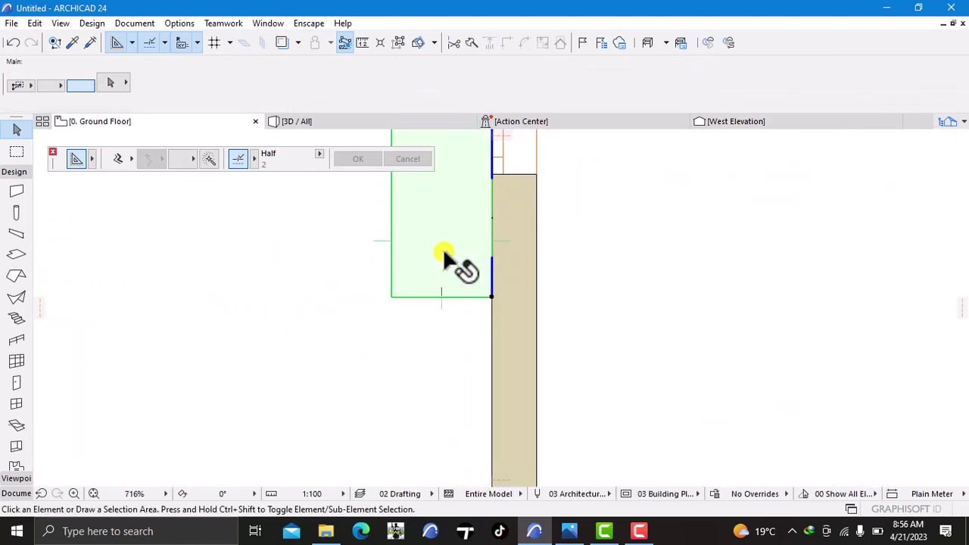
scroll(500, 298, "up", 2)
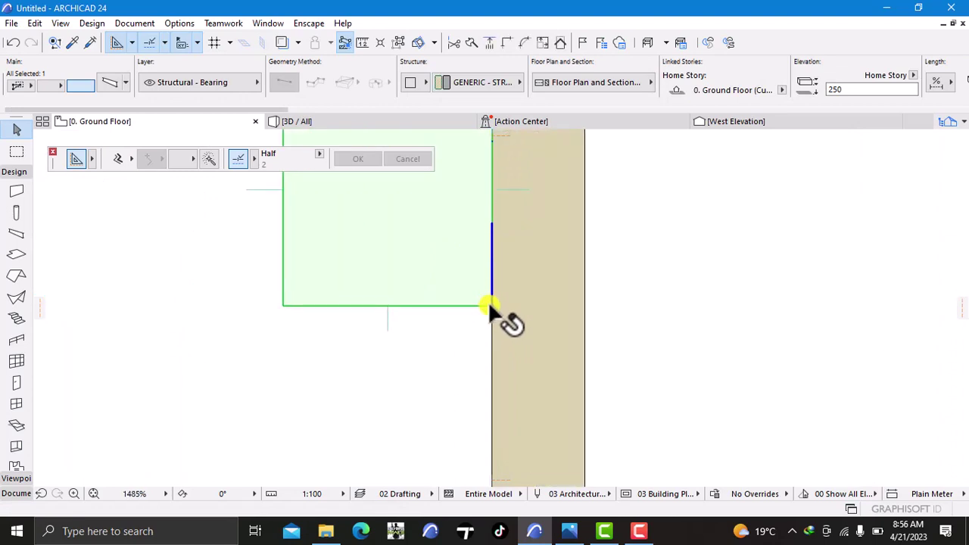
left_click(492, 305)
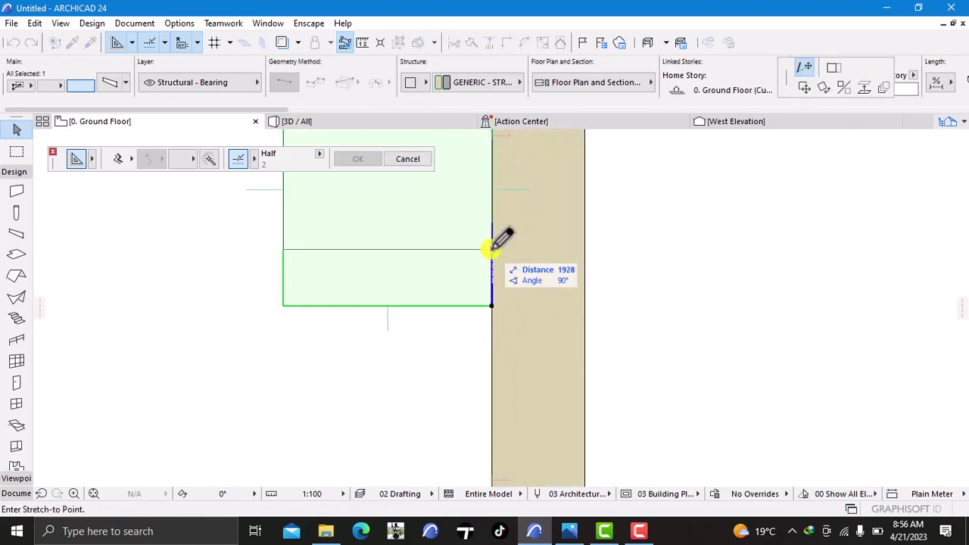
left_click(491, 249)
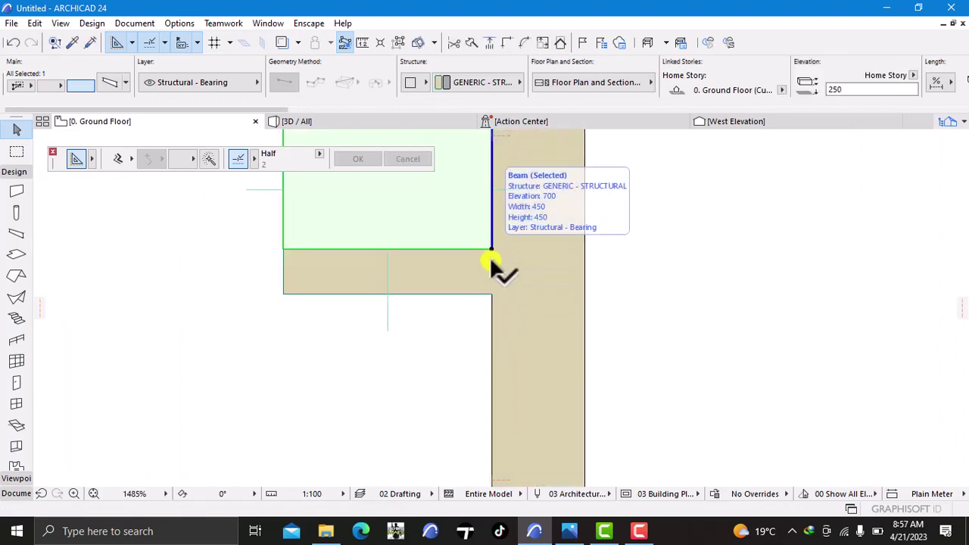
left_click(492, 255)
left_click(492, 293)
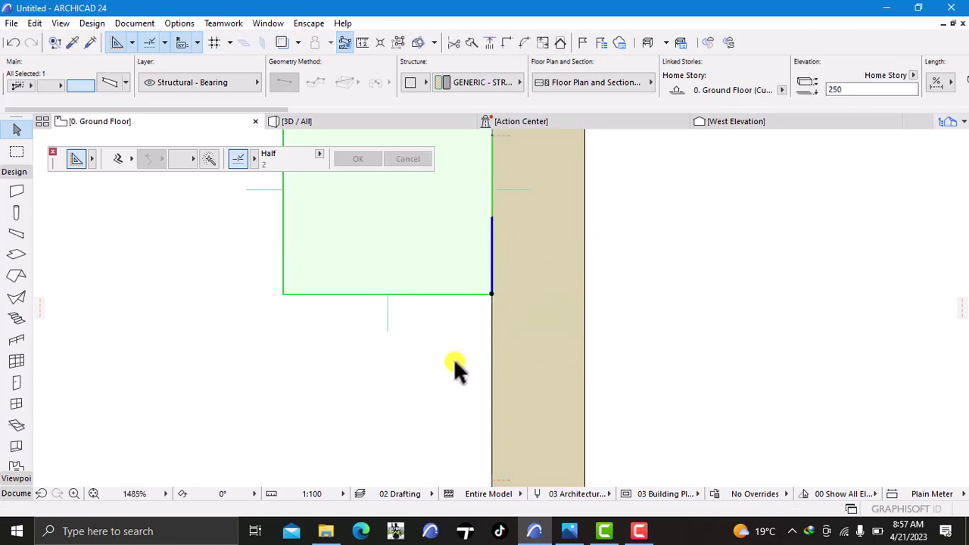
left_click(456, 363)
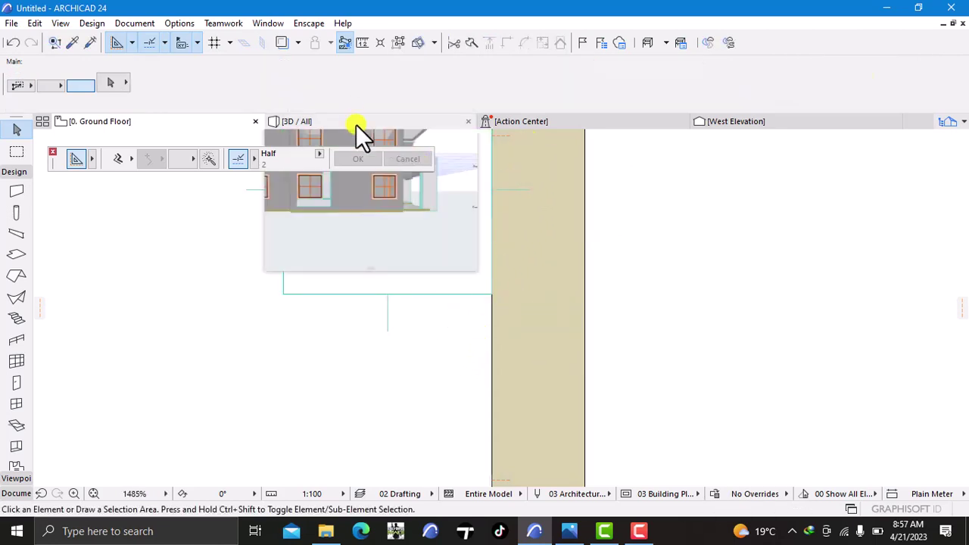
- On the West Elevation, stretch the column beside the ground-floor window to about 4641 mm high, reaching the top of the upper window
left_click(739, 122)
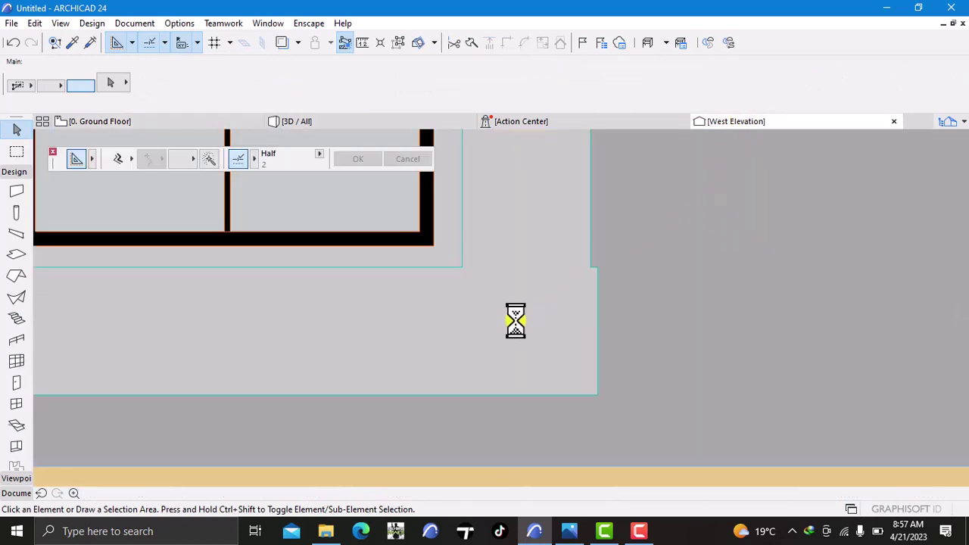
scroll(516, 322, "down", 8)
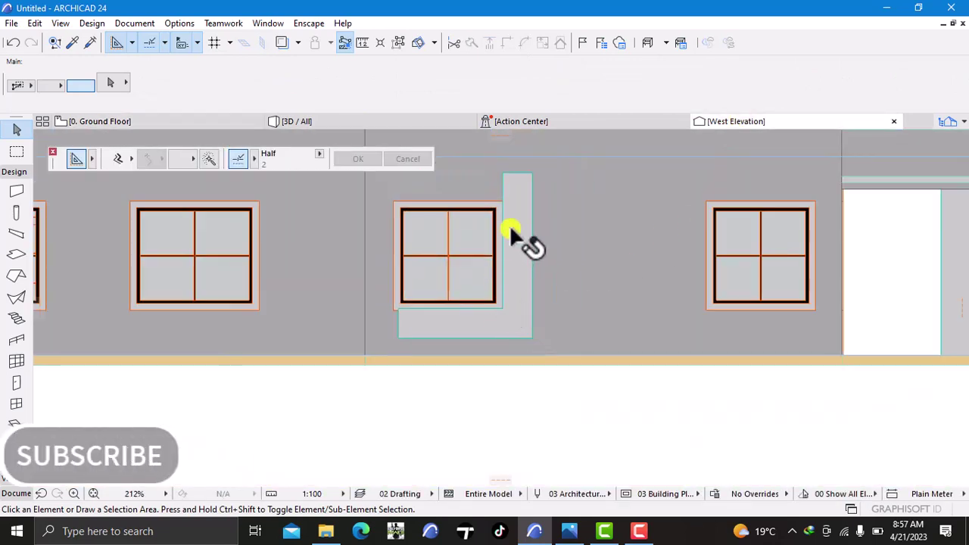
middle_click_drag(513, 246, 536, 348)
left_click(536, 323)
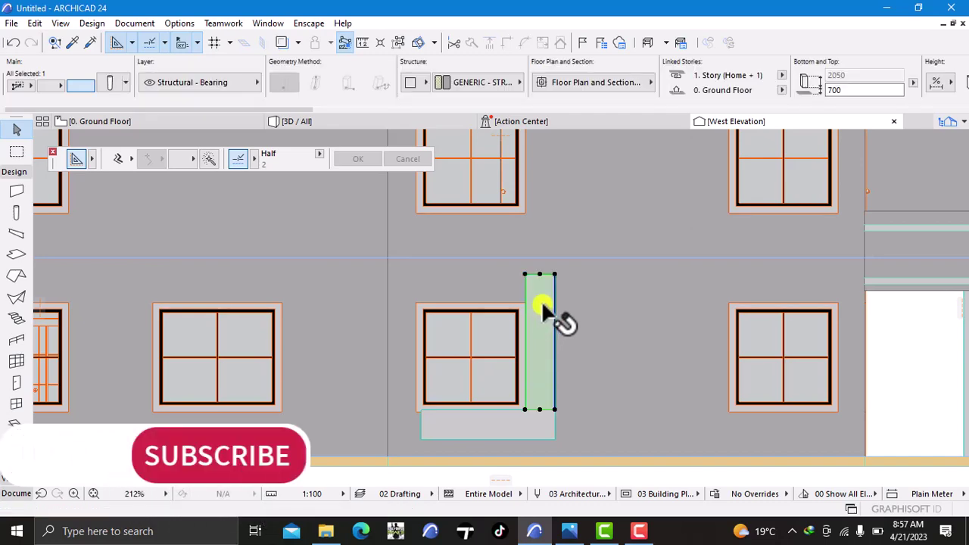
scroll(541, 303, "down", 3)
scroll(552, 286, "up", 3)
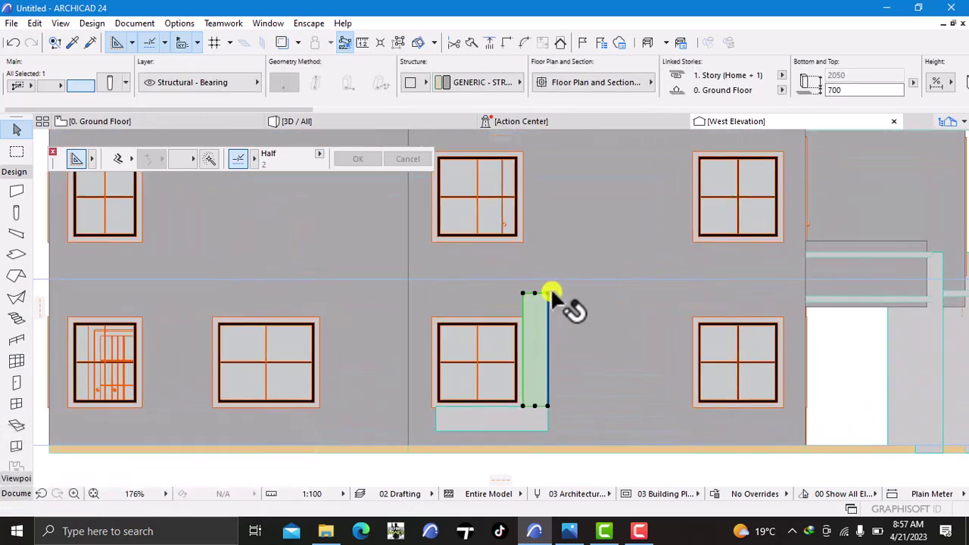
left_click(548, 294)
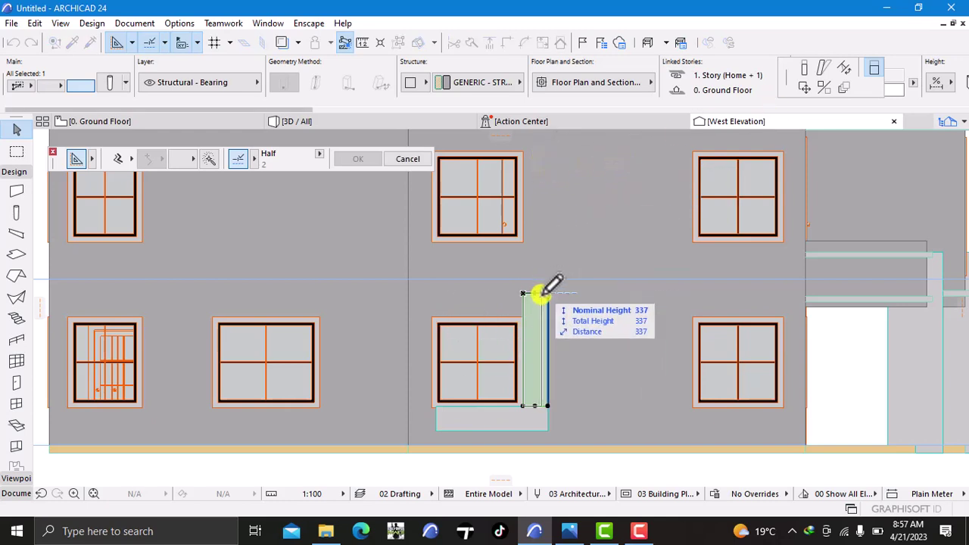
scroll(541, 287, "up", 5)
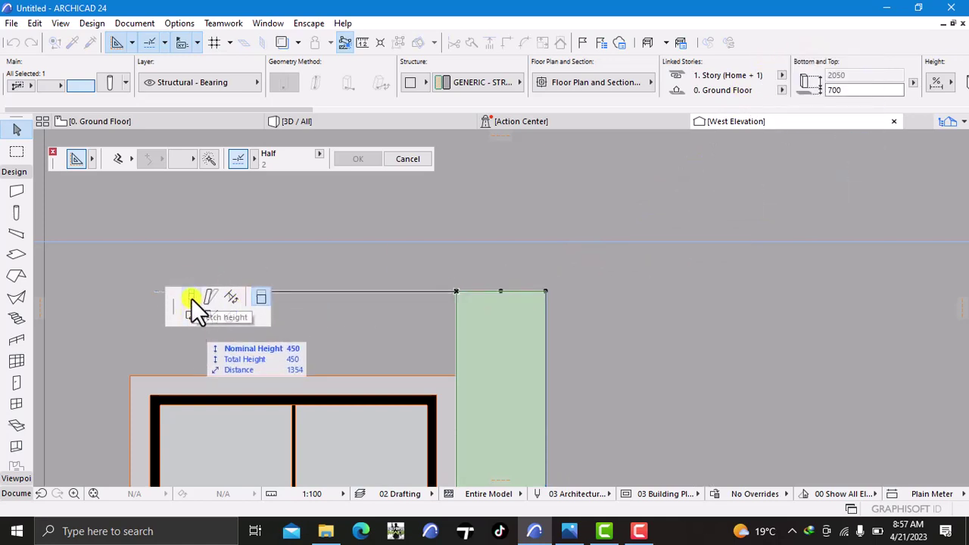
left_click(191, 298)
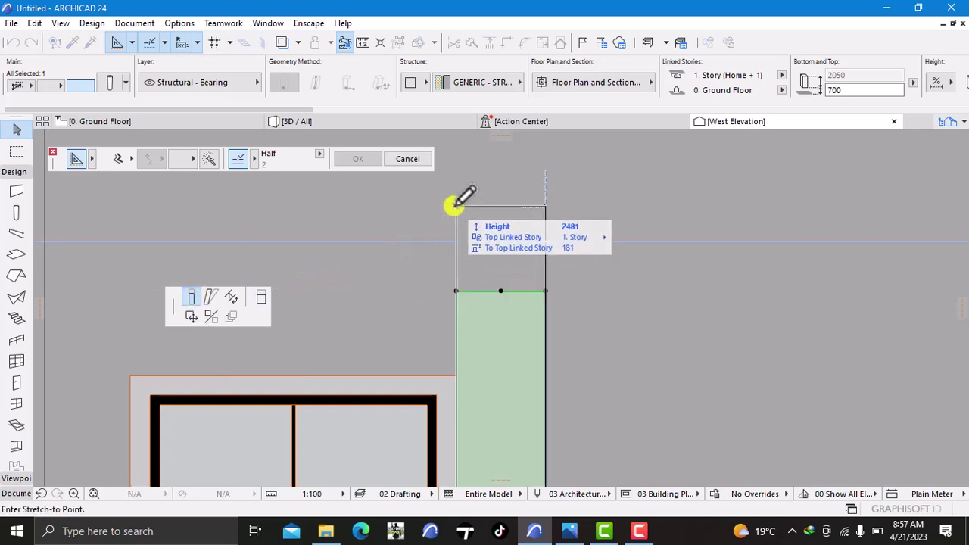
scroll(464, 203, "down", 3)
middle_click_drag(463, 203, 487, 400)
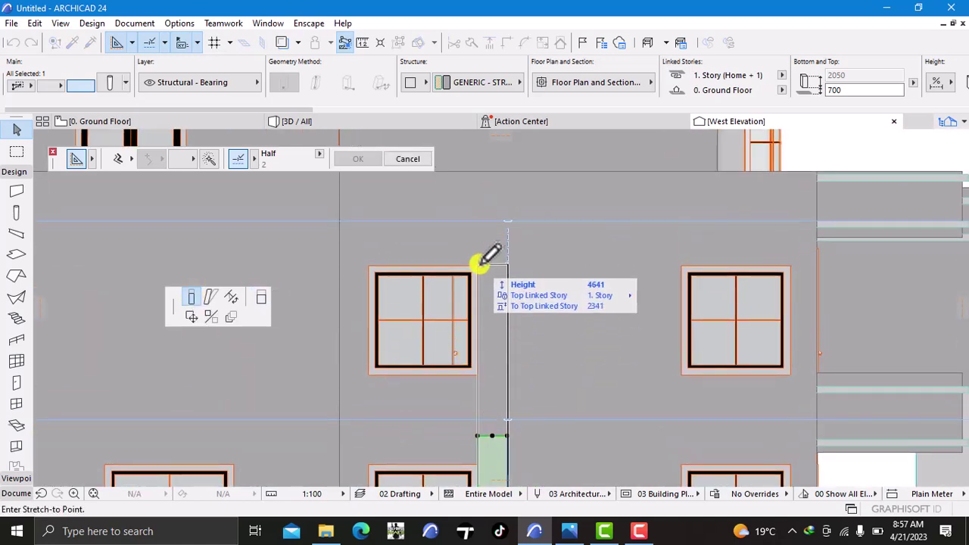
left_click(480, 263)
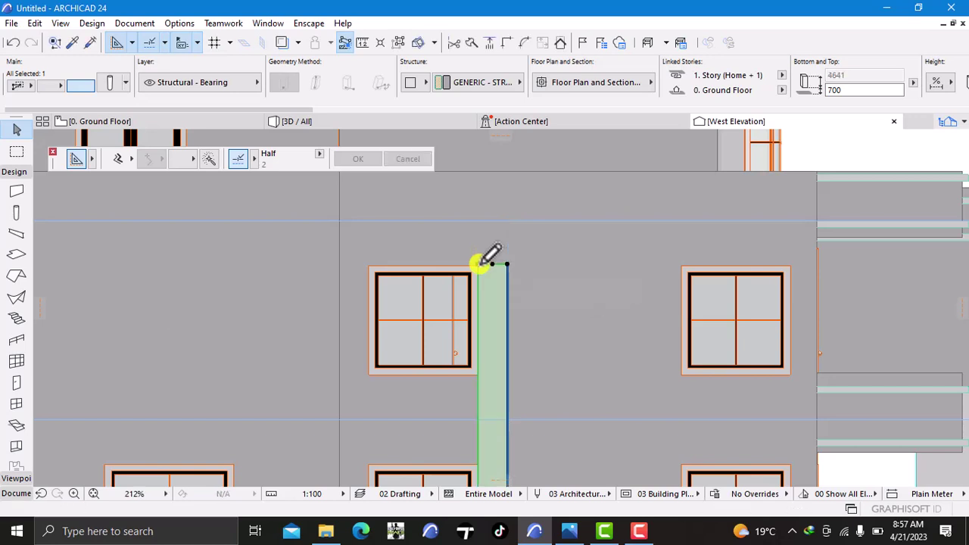
left_click(498, 279)
scroll(520, 293, "up", 5)
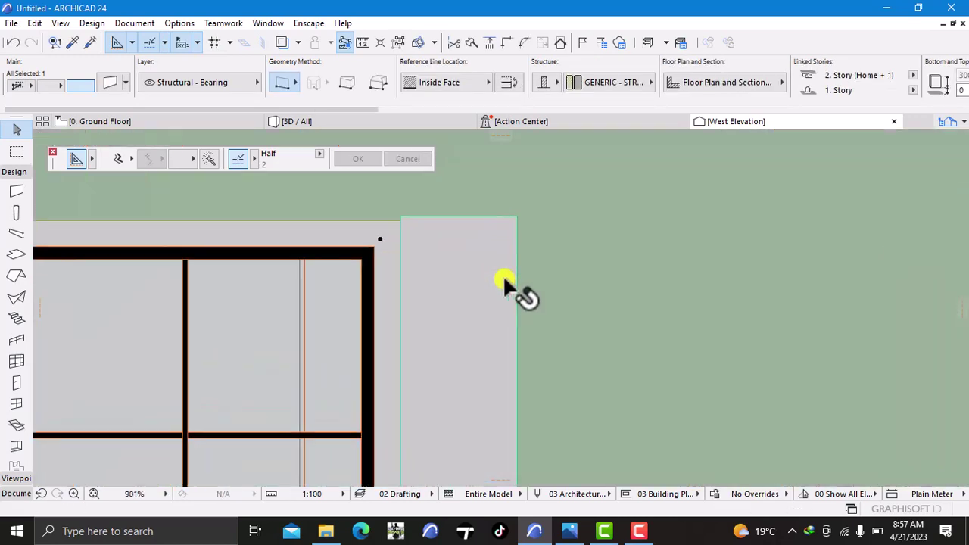
key("Escape")
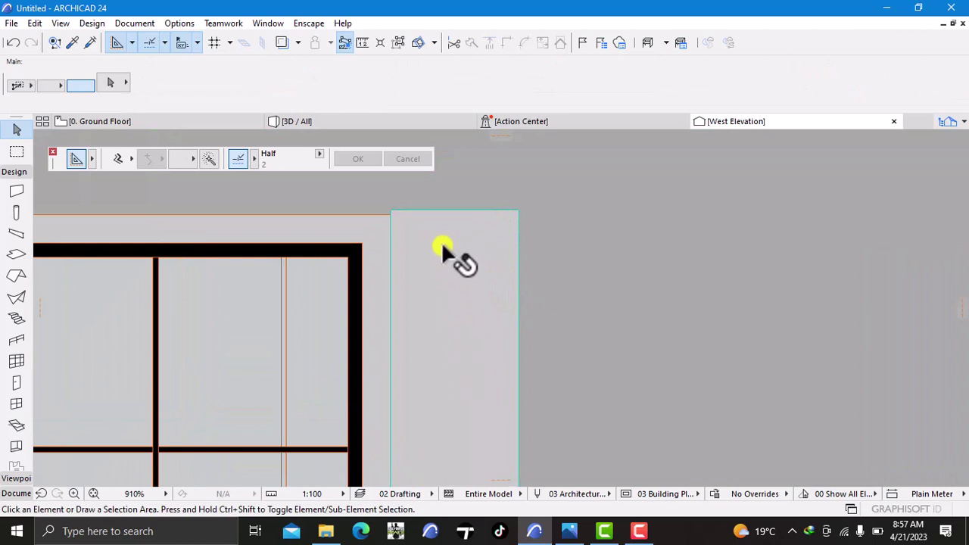
- Move the column straight down slightly so its top aligns with the top edge of the upper window frame, and deselect it
middle_click_drag(444, 253, 468, 319)
left_click(444, 304)
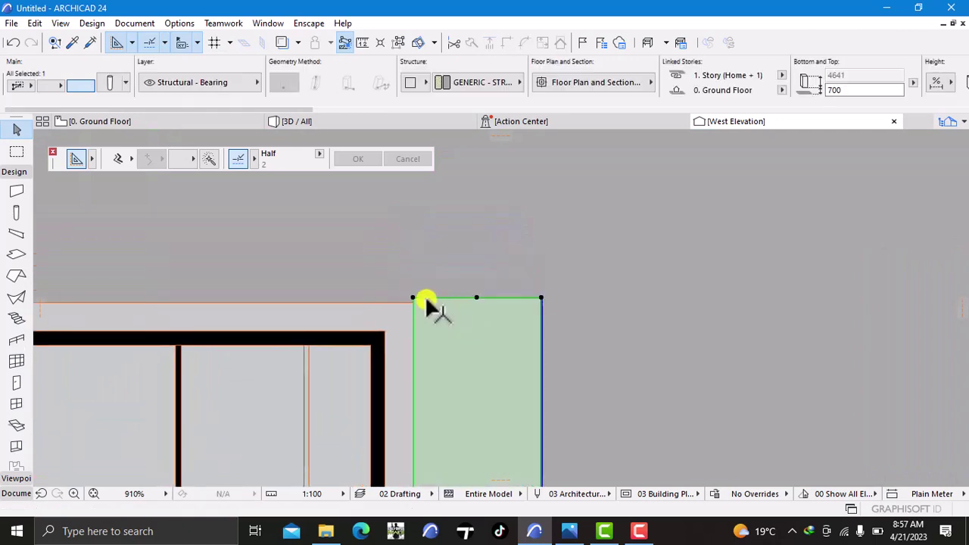
scroll(421, 299, "up", 2)
left_click(399, 298)
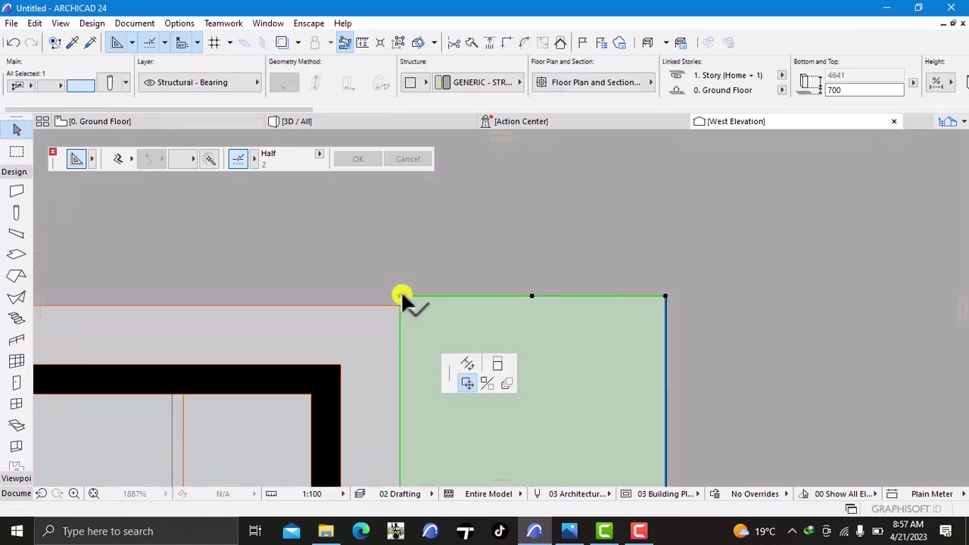
key("Escape")
key("Escape")
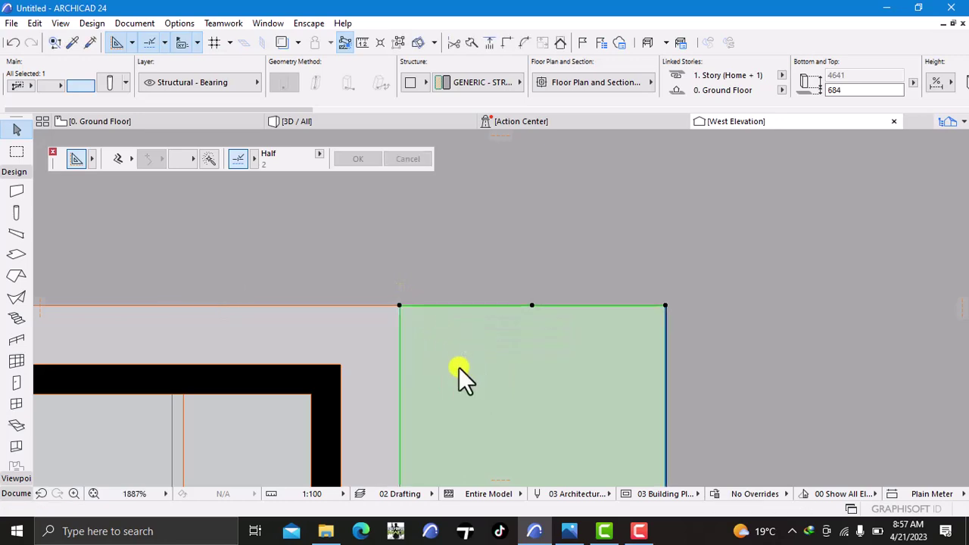
scroll(459, 368, "down", 4)
scroll(488, 349, "down", 4)
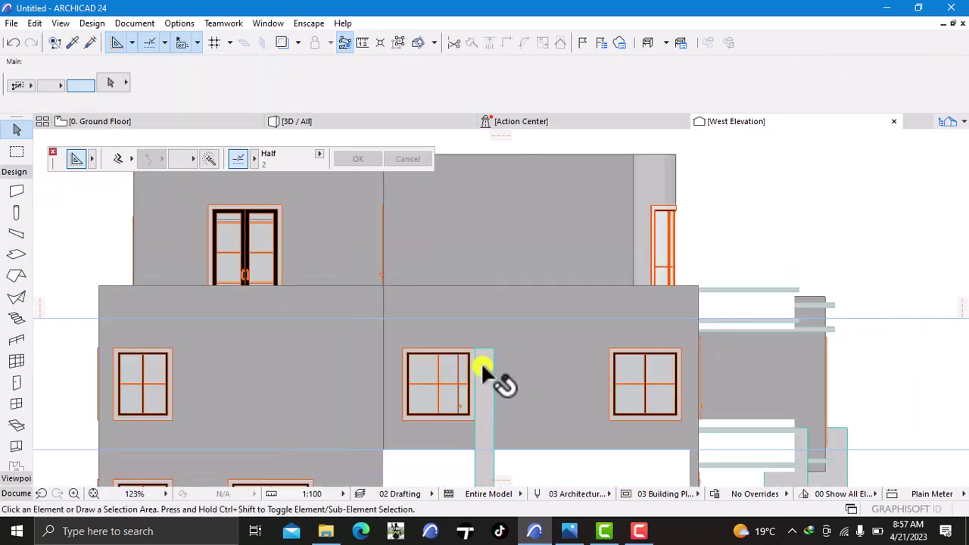
- On the Ground Floor plan, stretch the beam's end nearest the wall corner slightly past the window opening
scroll(485, 424, "up", 2)
scroll(478, 405, "up", 2)
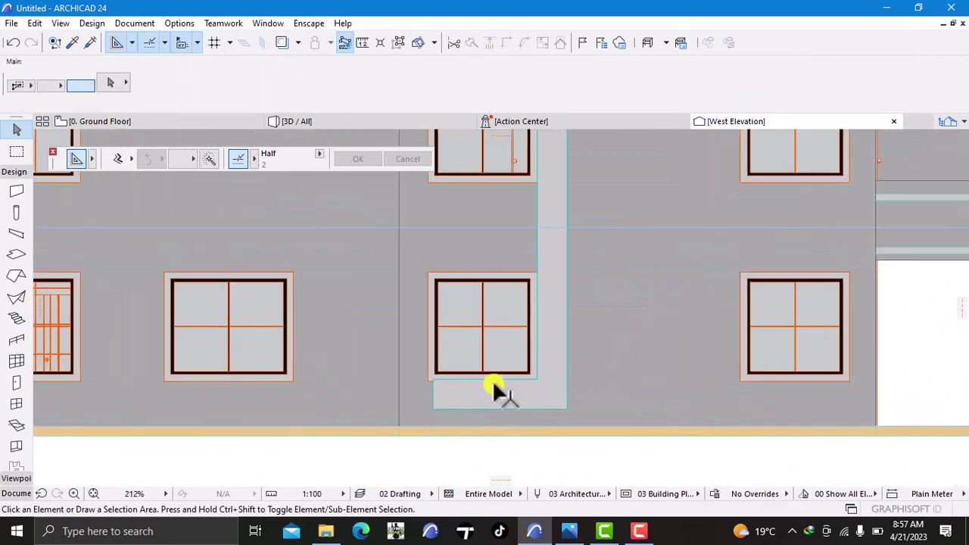
scroll(451, 409, "up", 2)
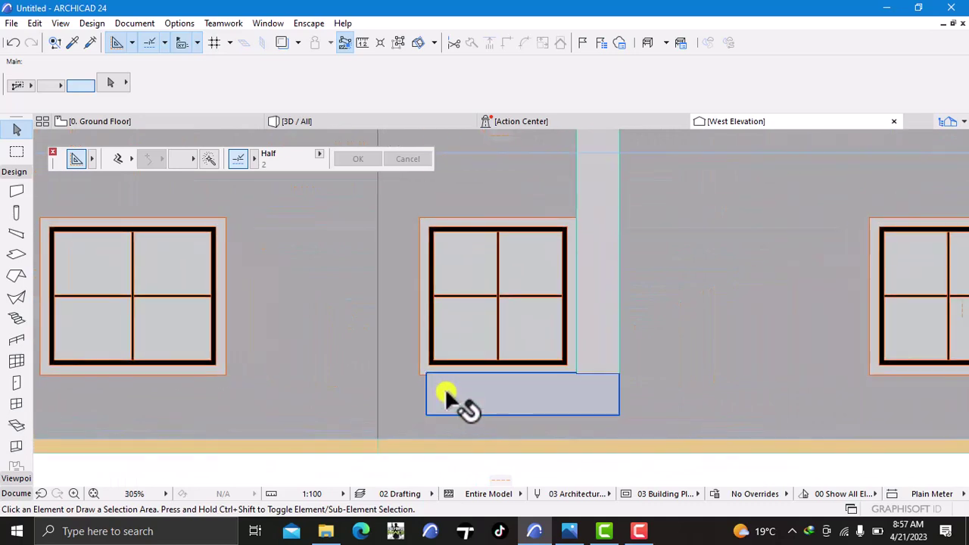
left_click(177, 123)
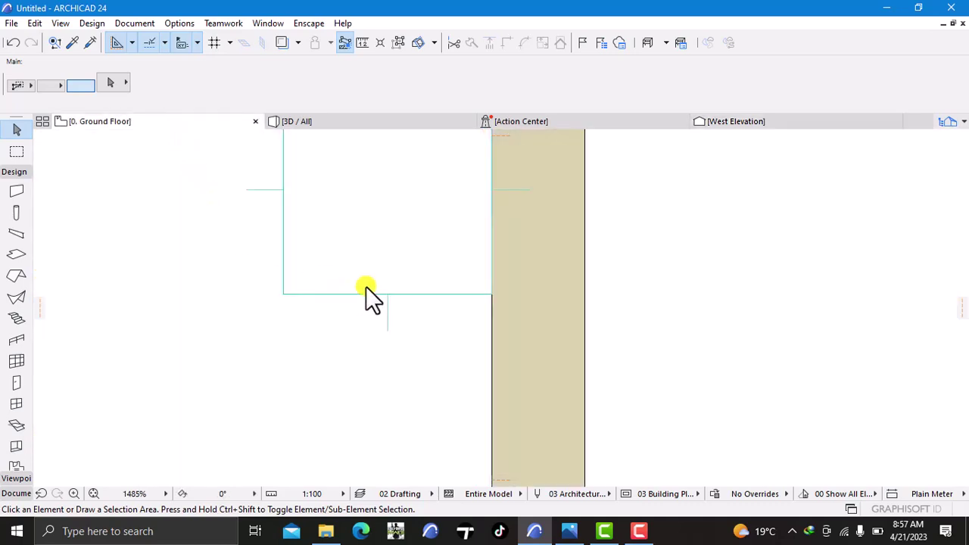
scroll(413, 232, "down", 3)
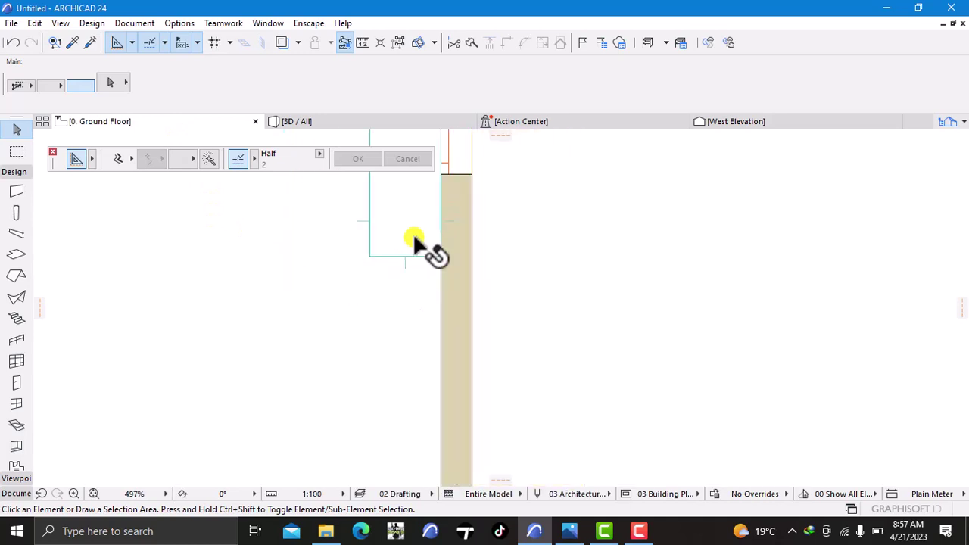
middle_click_drag(414, 234, 428, 448)
scroll(389, 248, "down", 5)
middle_click_drag(391, 265, 402, 356)
scroll(399, 348, "down", 1)
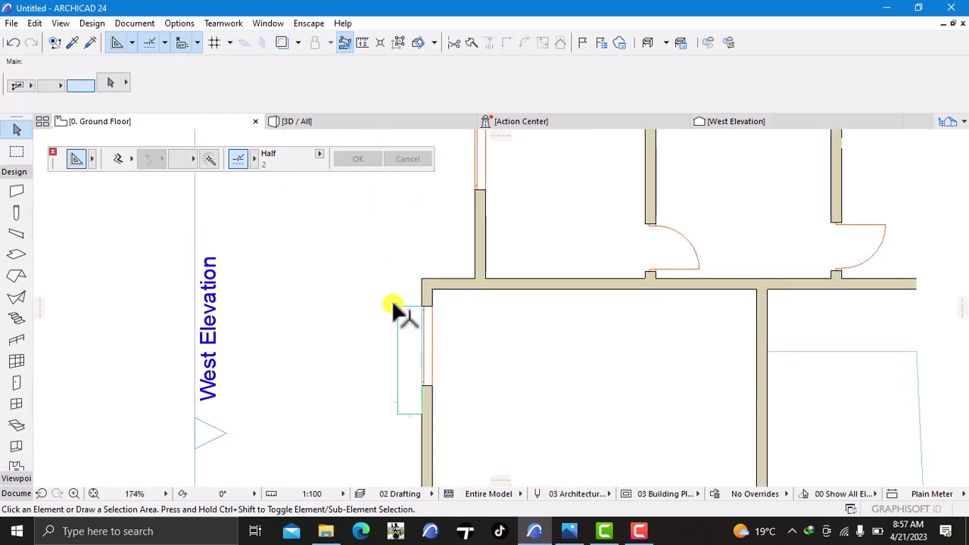
scroll(395, 305, "up", 7)
scroll(410, 310, "up", 4)
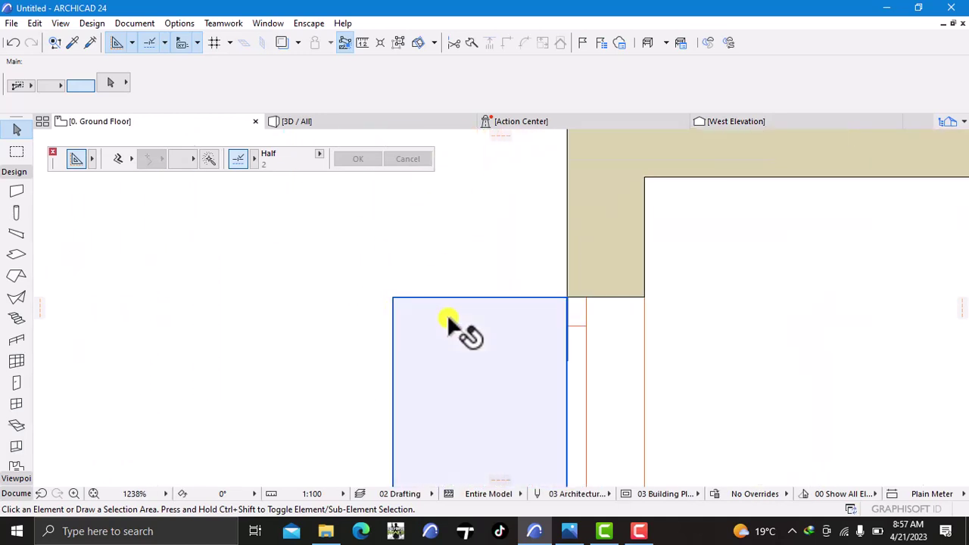
left_click(447, 313)
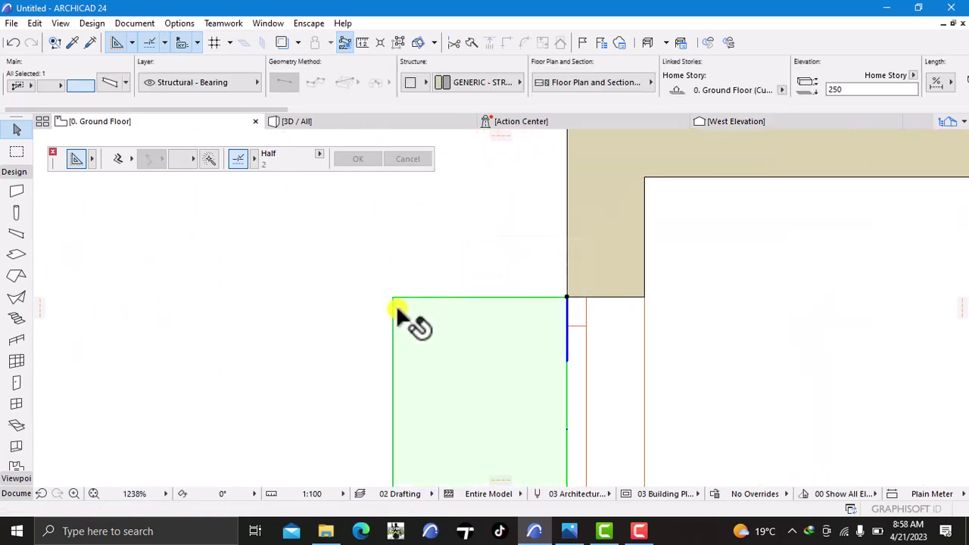
left_click(565, 292)
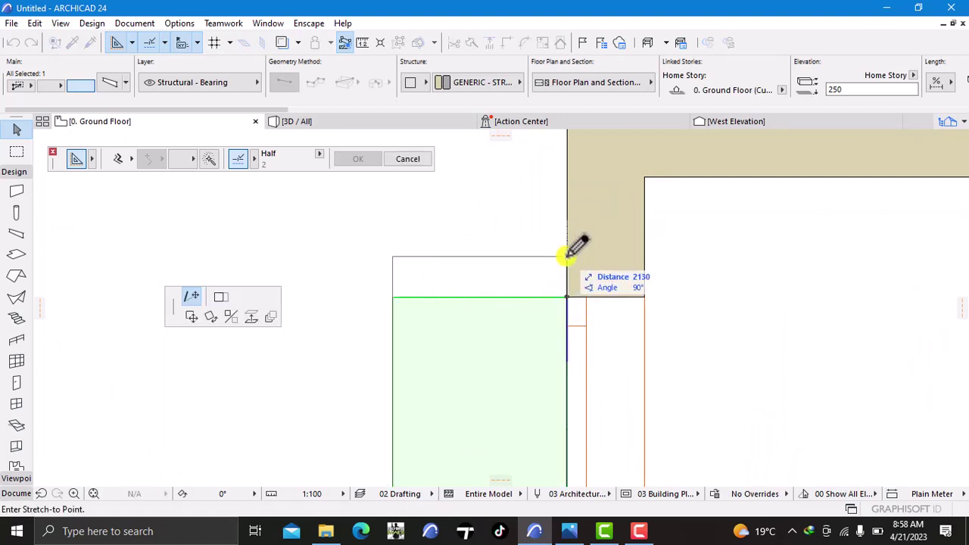
left_click(568, 296)
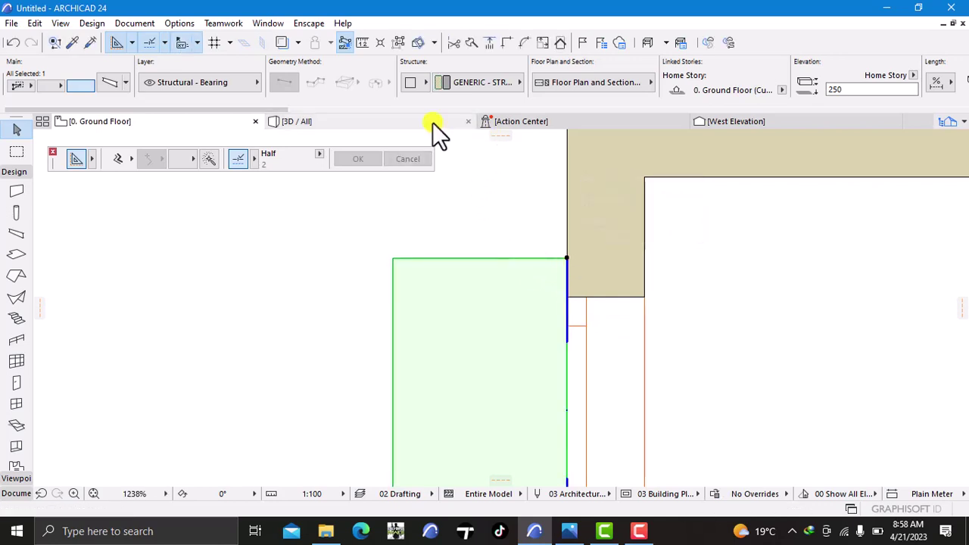
- On the West Elevation, drag a copy of the beam below the window straight up so it rests on the column's top above the upper window
left_click(433, 122)
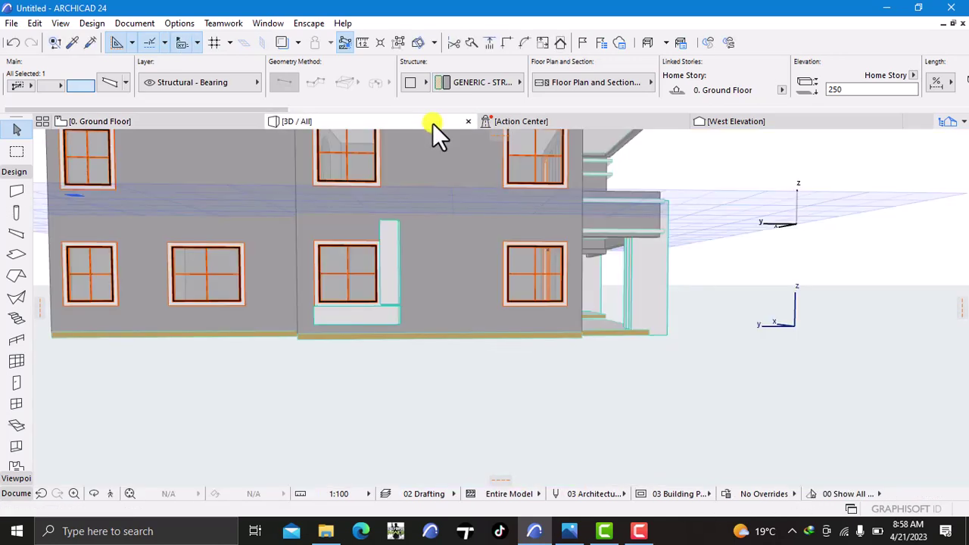
left_click(729, 125)
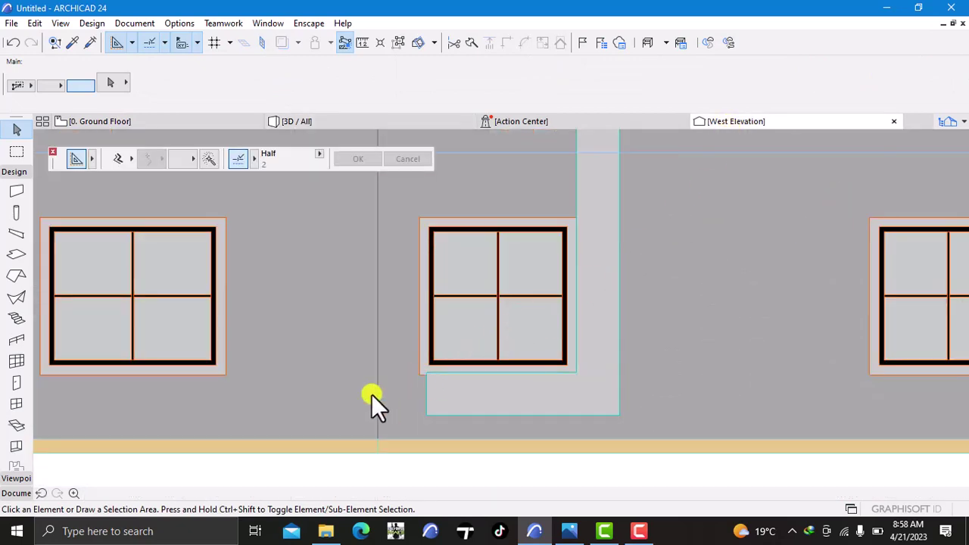
scroll(425, 392, "up", 5)
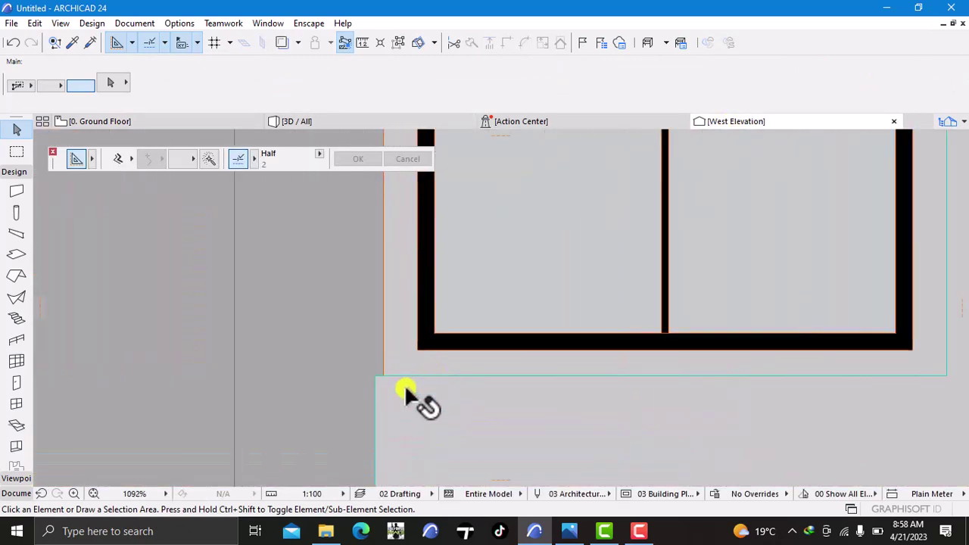
scroll(443, 411, "down", 8)
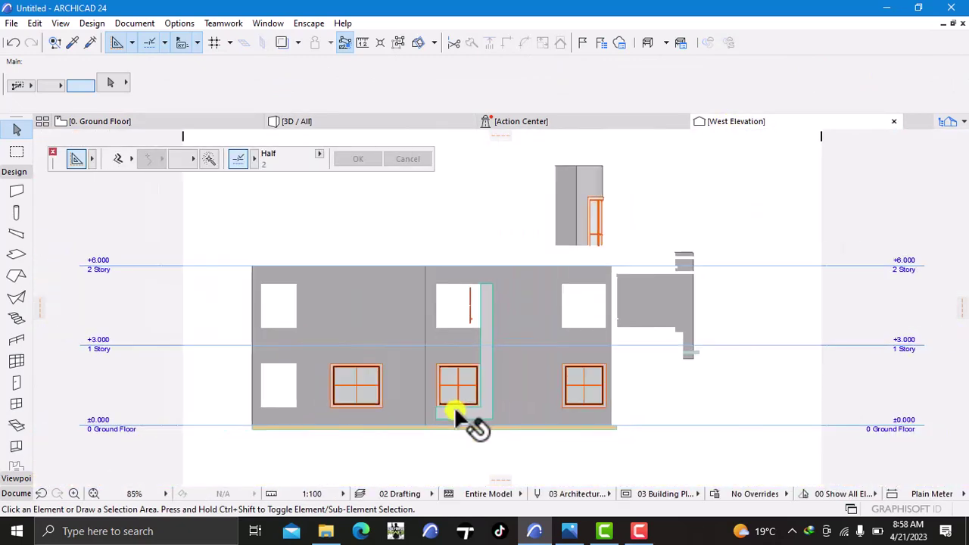
scroll(454, 413, "up", 1)
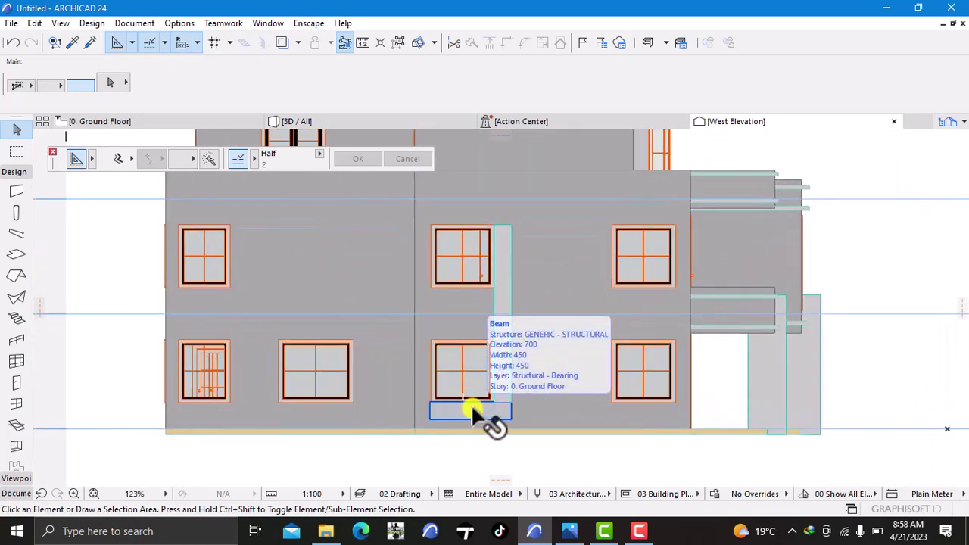
left_click(488, 406)
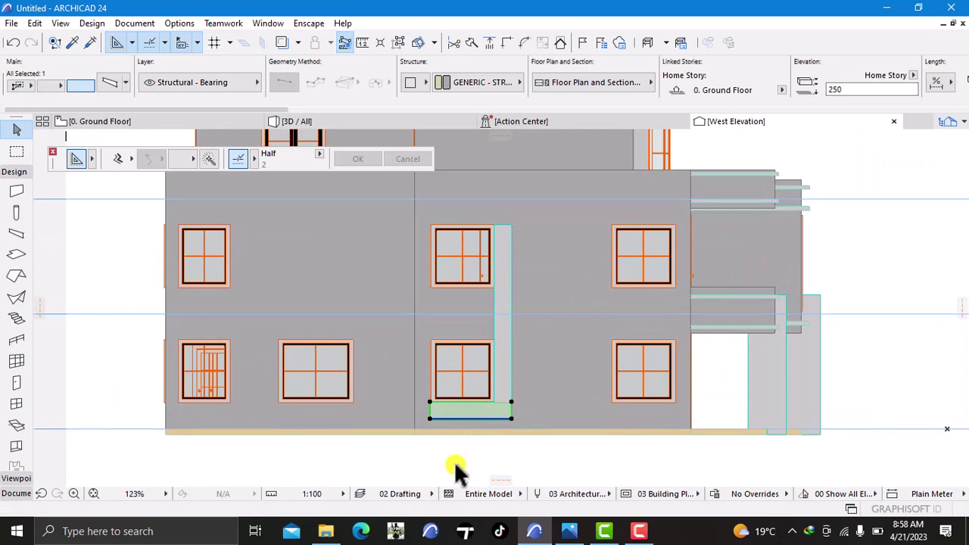
right_click(457, 465)
mouse_move(510, 252)
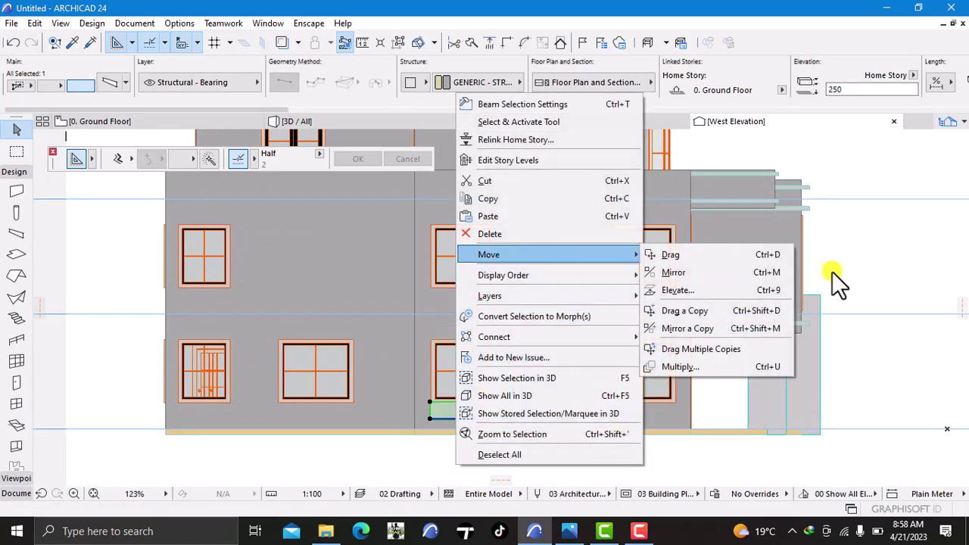
left_click(721, 312)
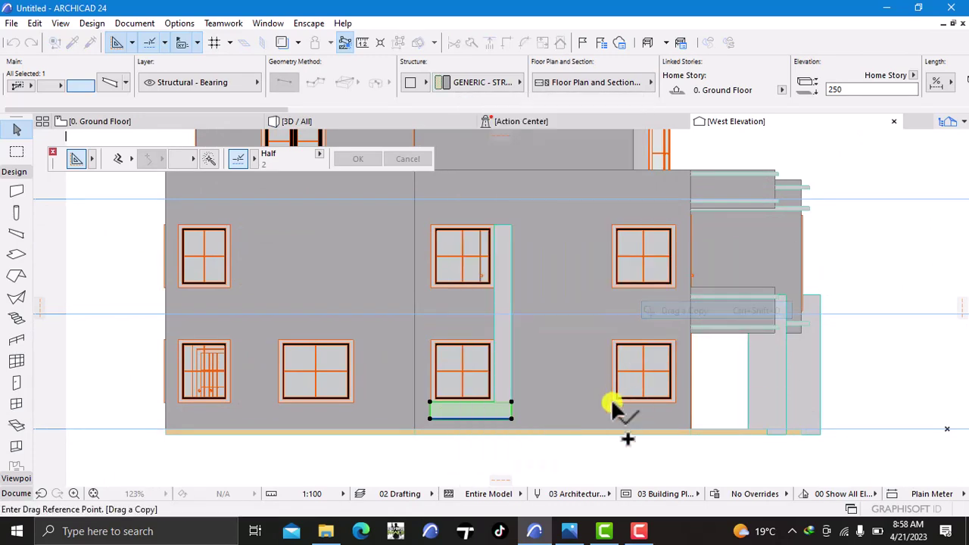
left_click(511, 412)
scroll(512, 228, "up", 5)
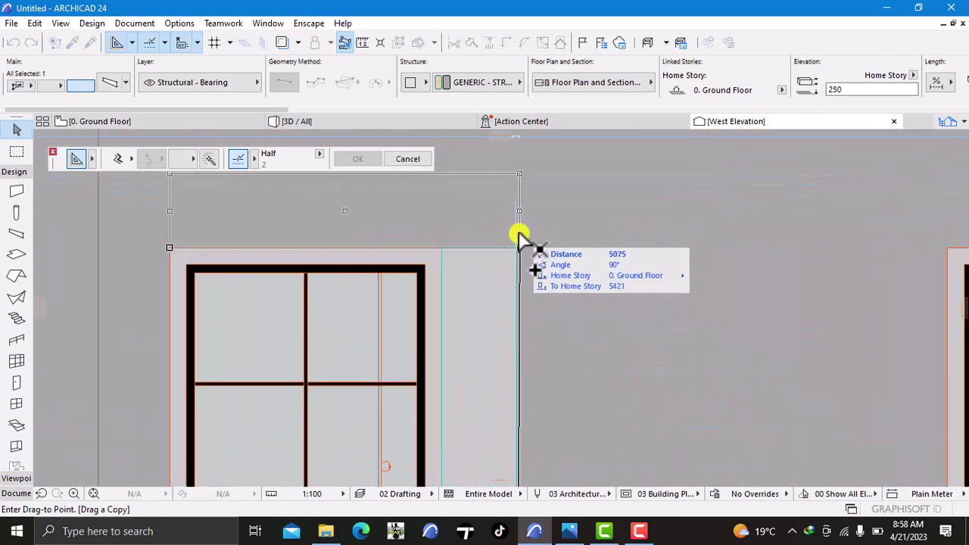
left_click(518, 235)
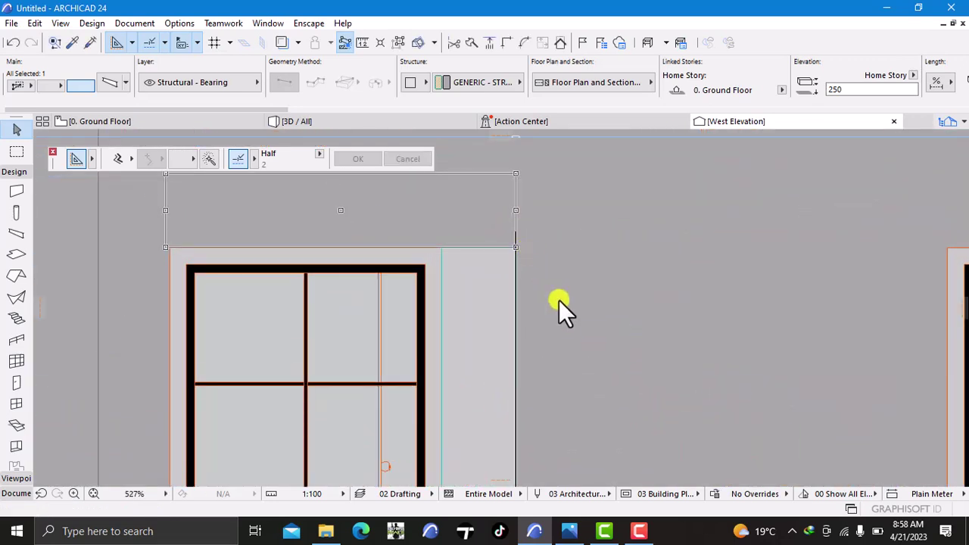
scroll(573, 324, "down", 4)
scroll(556, 302, "up", 10)
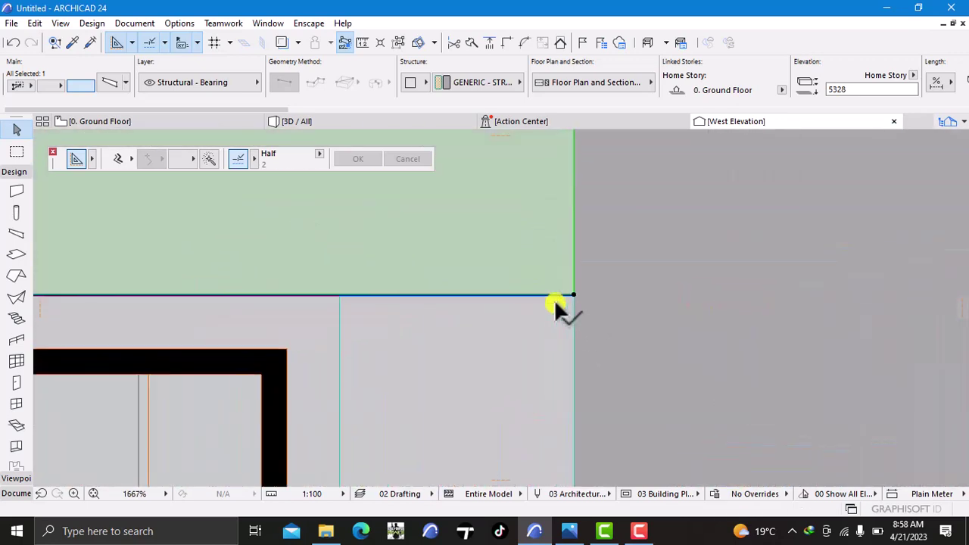
- On the West Elevation, move the beam above the upper window straight down to elevation 5325 so its underside meets the column's top corner
key("Escape")
left_click(536, 259)
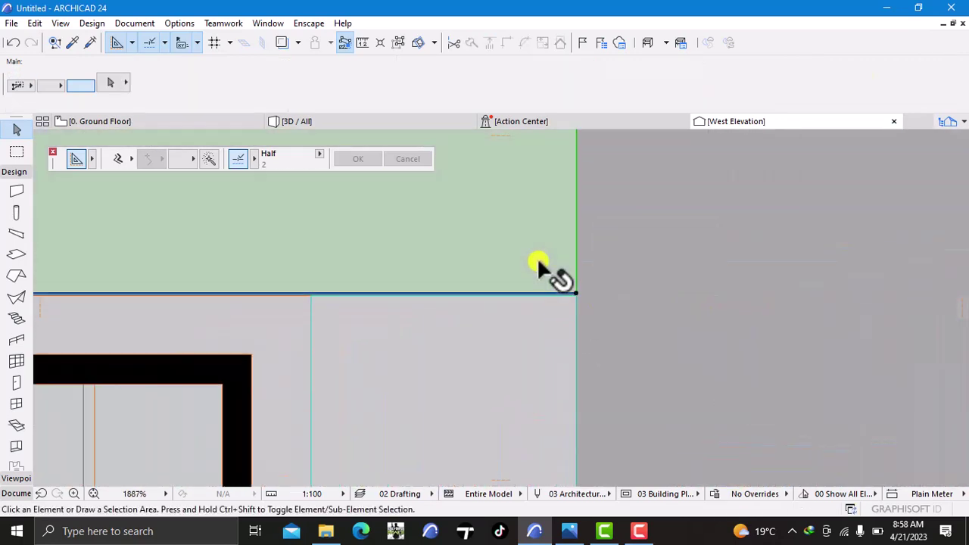
scroll(573, 293, "up", 3)
scroll(572, 288, "up", 7)
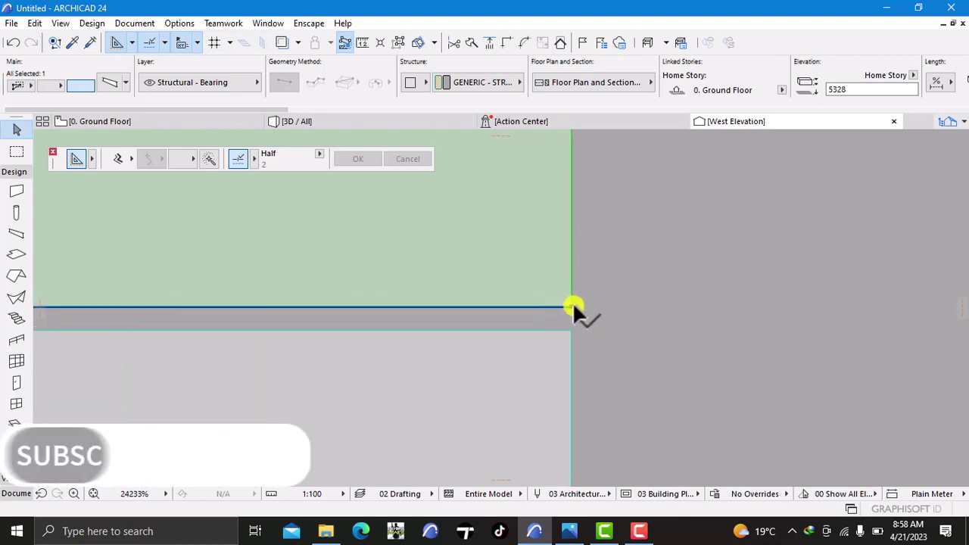
left_click(572, 309)
key("Escape")
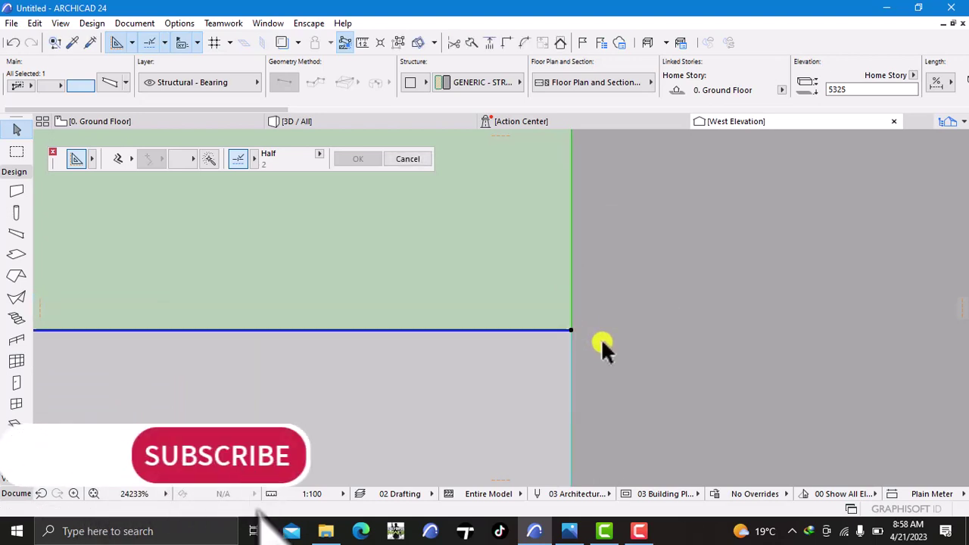
key("Escape")
scroll(601, 344, "down", 4)
scroll(600, 343, "down", 15)
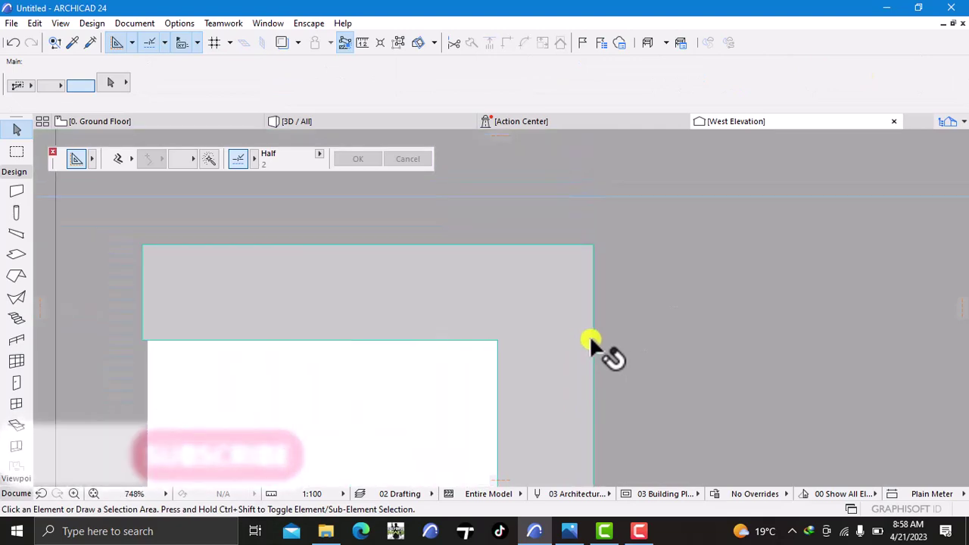
scroll(583, 357, "down", 3)
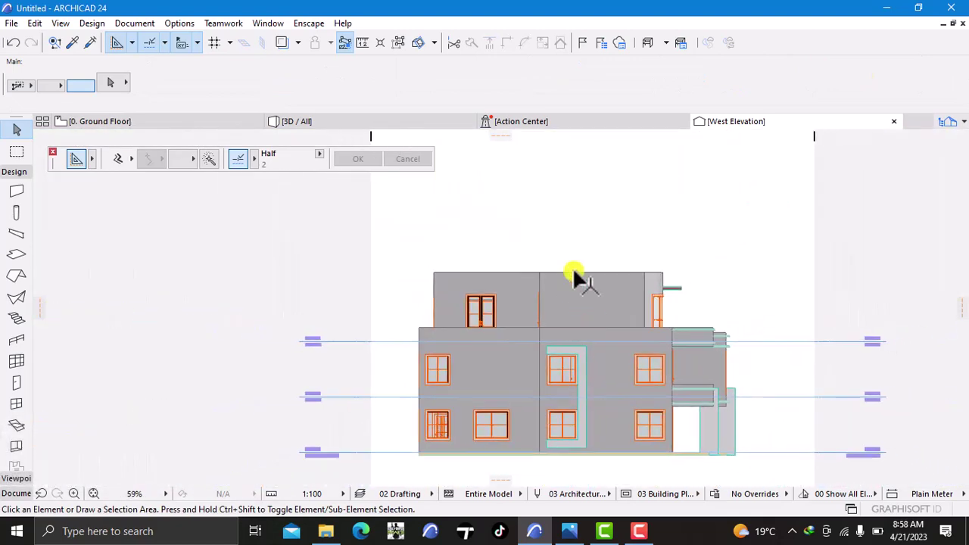
- Inspect the window surround in the 3D view and compare it with the reference renders in the image viewer, including Image1_000.png and Image3.png
left_click(369, 122)
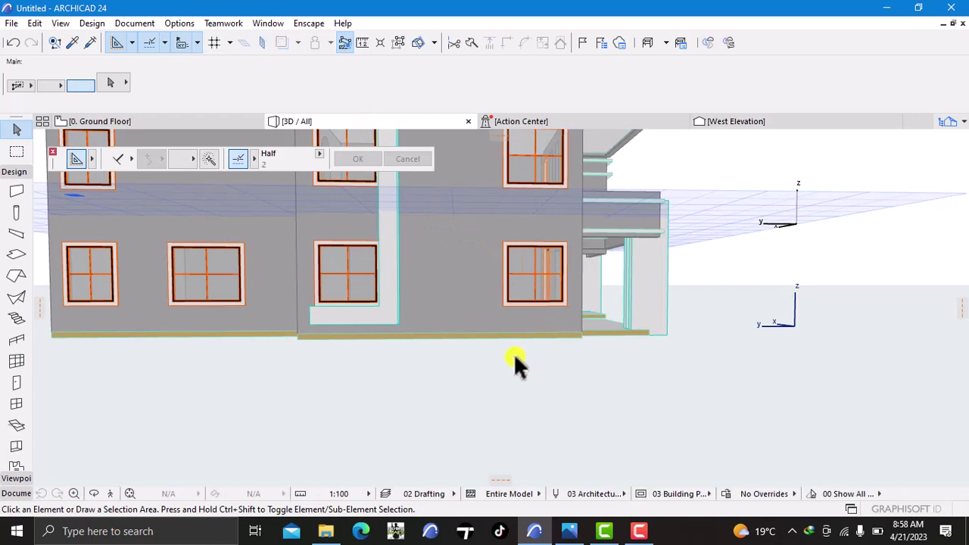
scroll(513, 363, "down", 6)
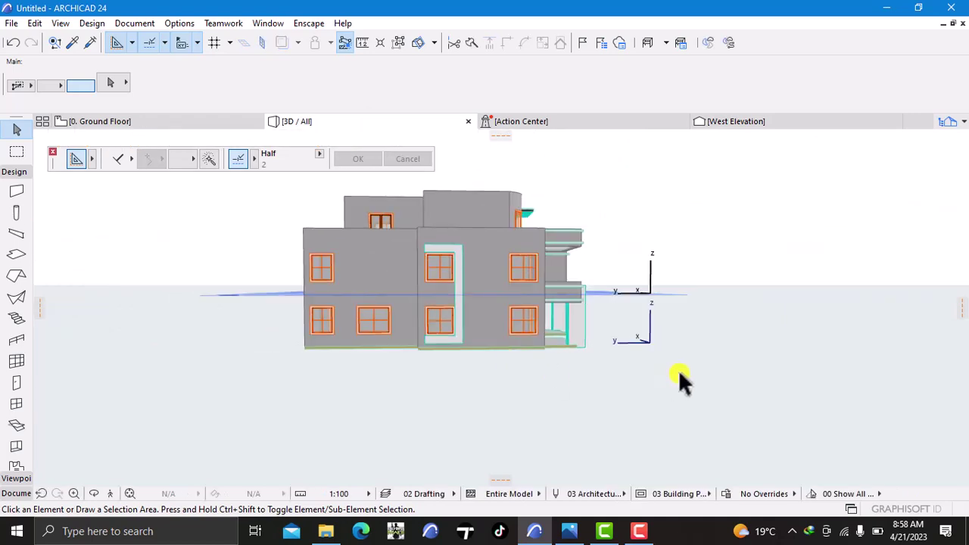
right_click(679, 369)
left_click(704, 299)
left_click_drag(707, 278, 485, 318)
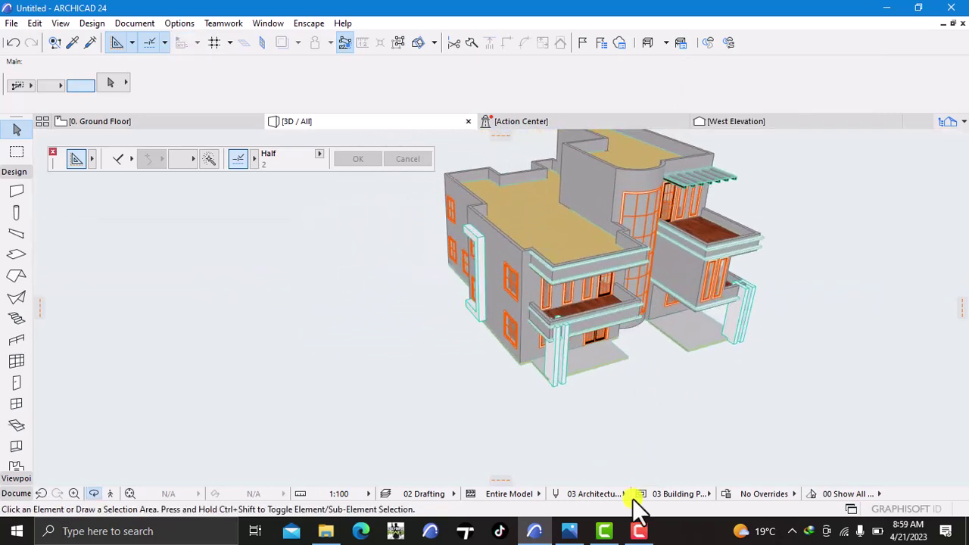
left_click(570, 530)
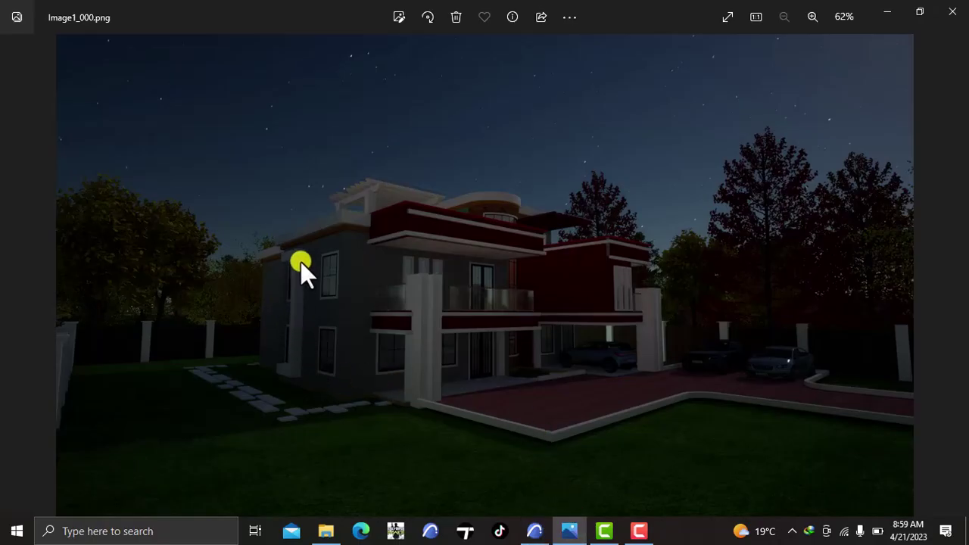
left_click(959, 280)
left_click(960, 279)
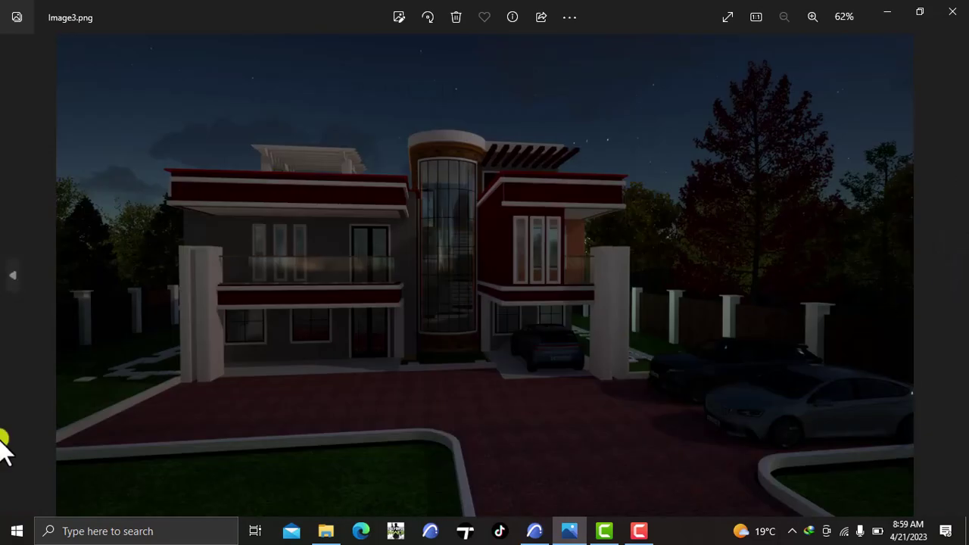
left_click(888, 11)
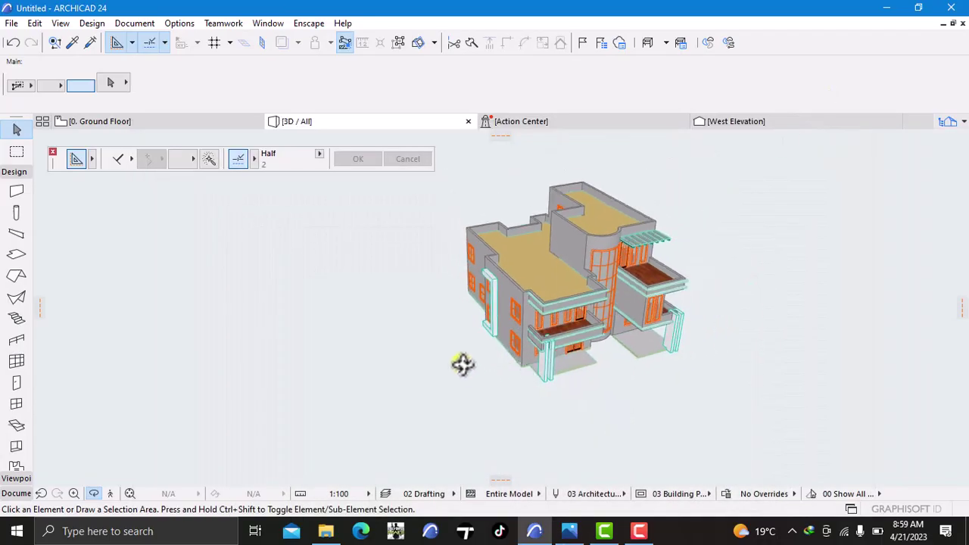
- Orbit the 3D model to examine the side and rear facades, the recessed balcony with its pergola, and the west surround
right_click(365, 331)
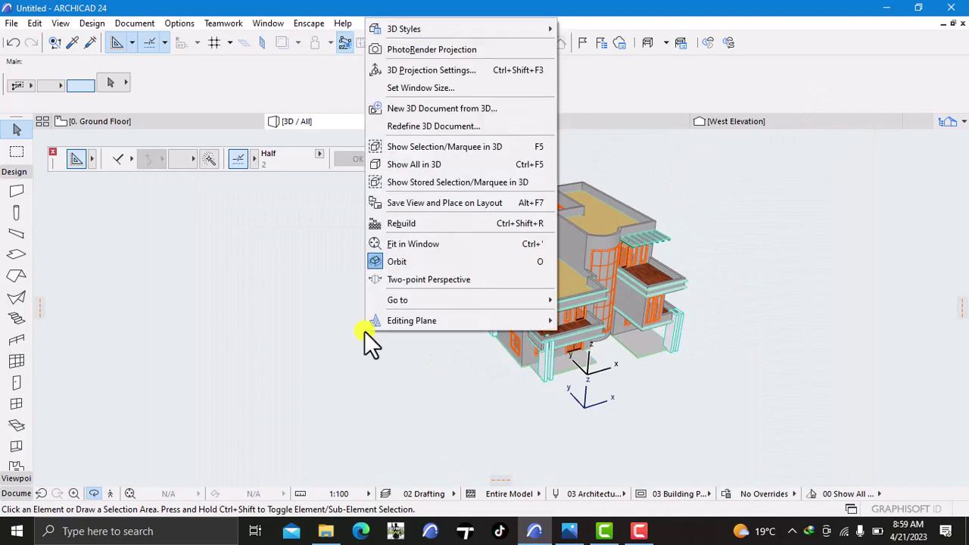
left_click(95, 308)
left_click_drag(325, 312, 580, 320)
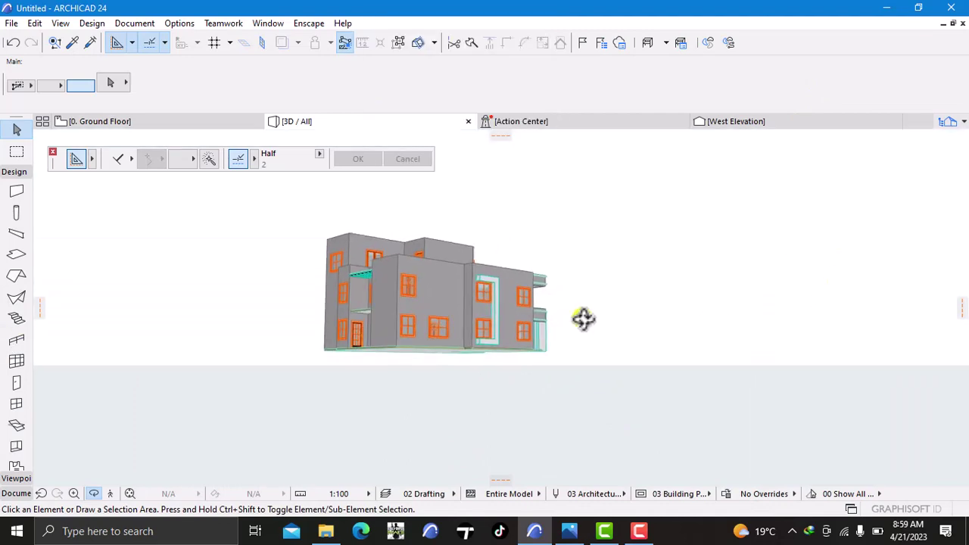
left_click_drag(39, 322, 9, 329)
left_click_drag(160, 319, 380, 345)
scroll(379, 344, "up", 10)
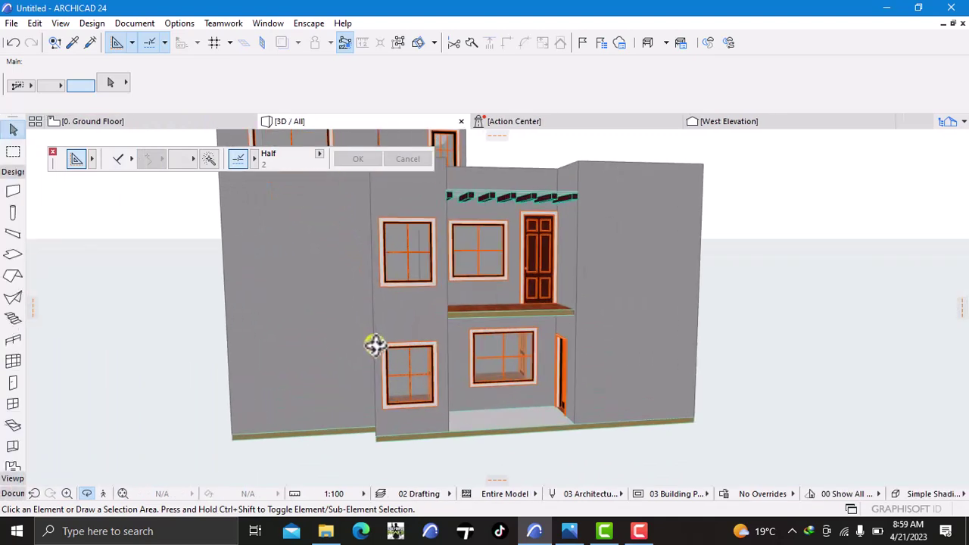
scroll(373, 349, "down", 5)
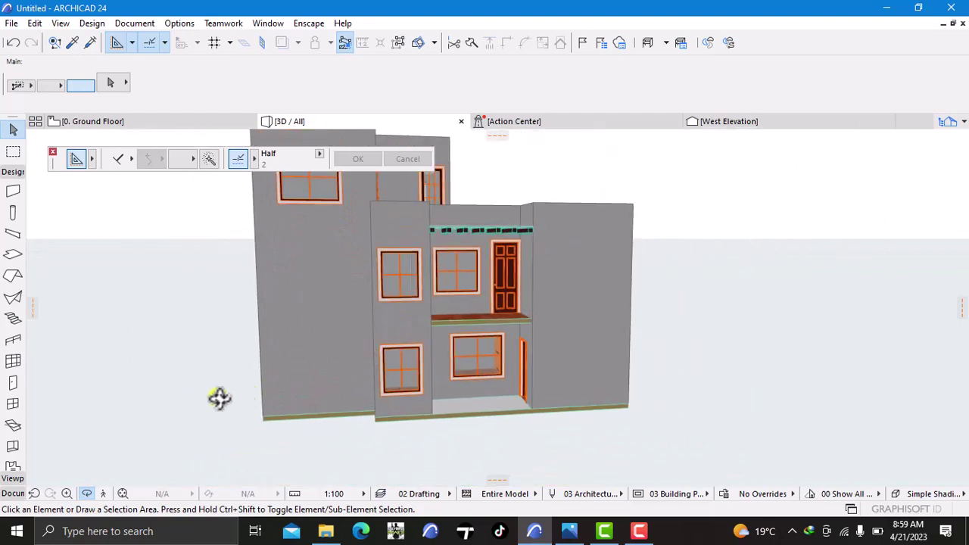
left_click_drag(175, 402, 639, 416)
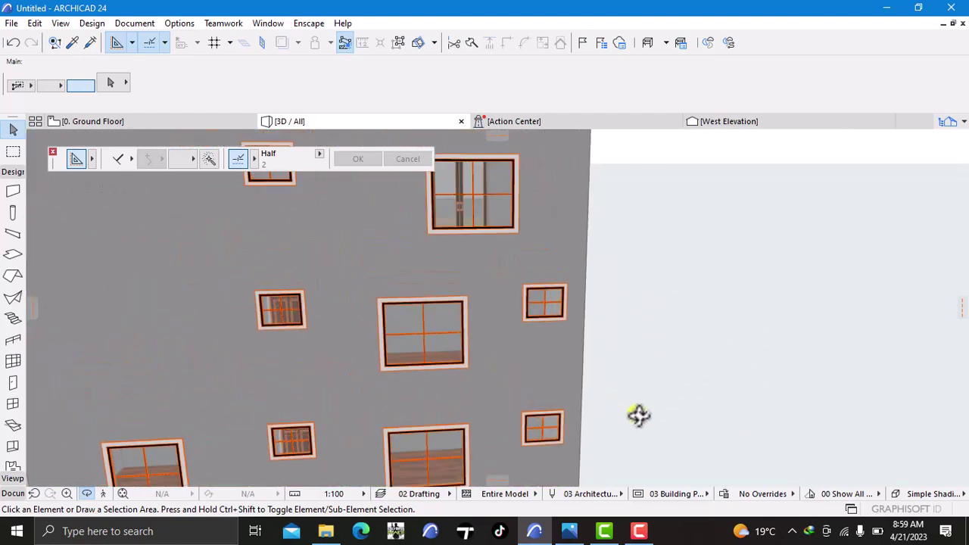
scroll(637, 415, "down", 2)
middle_click_drag(633, 413, 627, 384)
left_click_drag(792, 296, 378, 320)
scroll(465, 339, "down", 5)
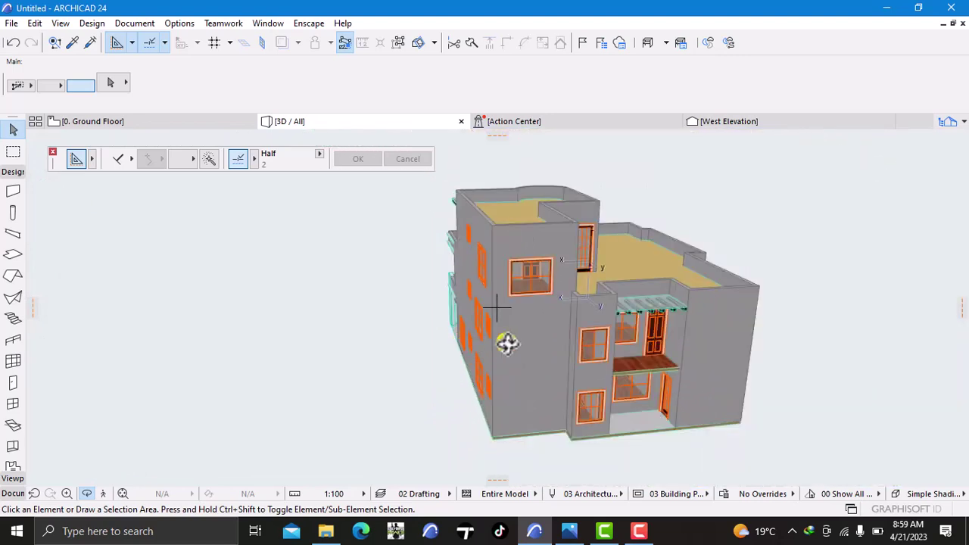
middle_click_drag(571, 429, 377, 386)
scroll(481, 404, "up", 5)
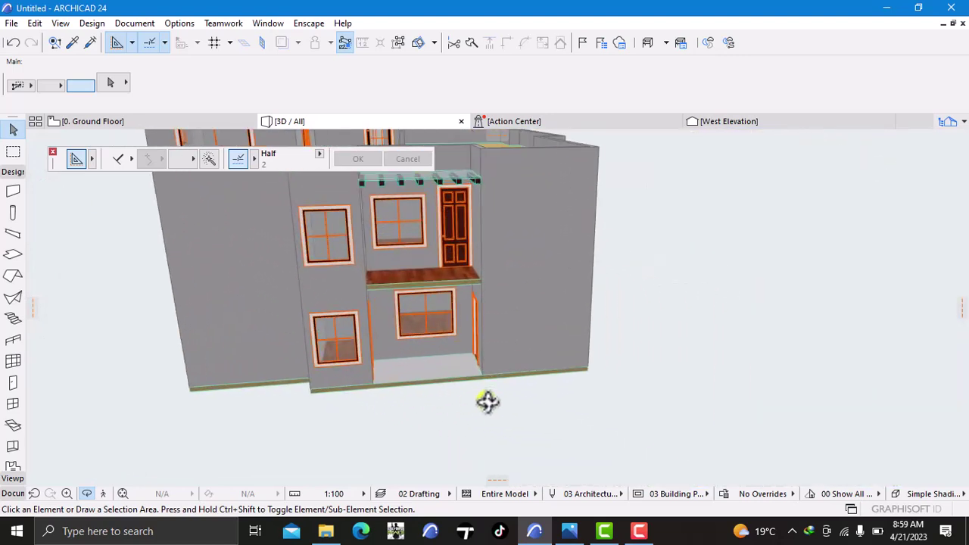
scroll(500, 403, "down", 4)
left_click_drag(799, 268, 412, 278)
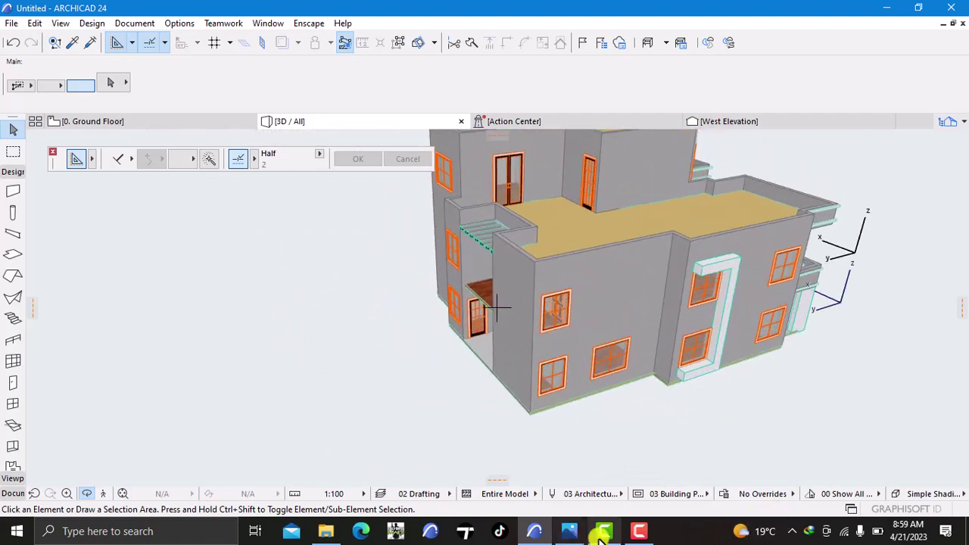
mouse_move(605, 531)
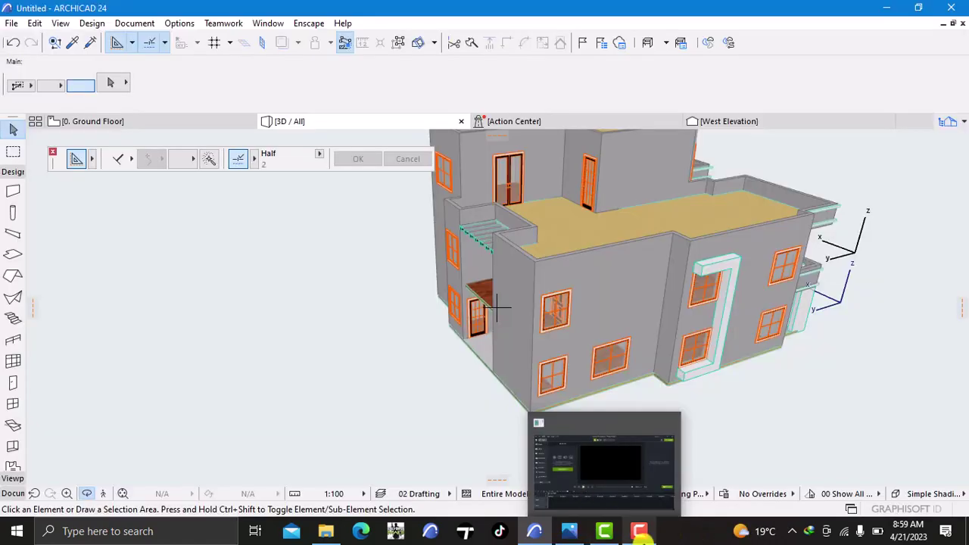
mouse_move(640, 529)
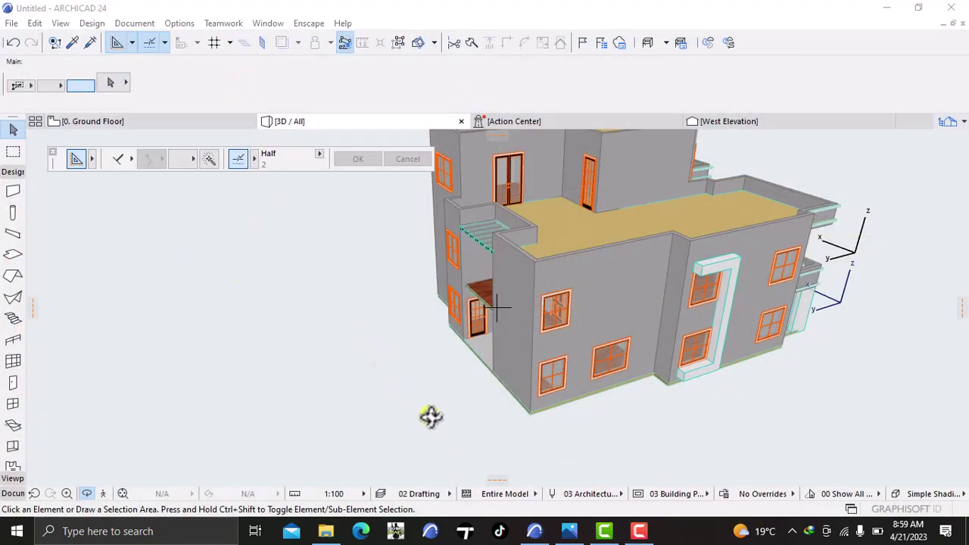
- Examine the front balconies and then the rear balcony between the walls in 3D to check where railings are needed
scroll(430, 416, "down", 3)
right_click(829, 337)
left_click(718, 428)
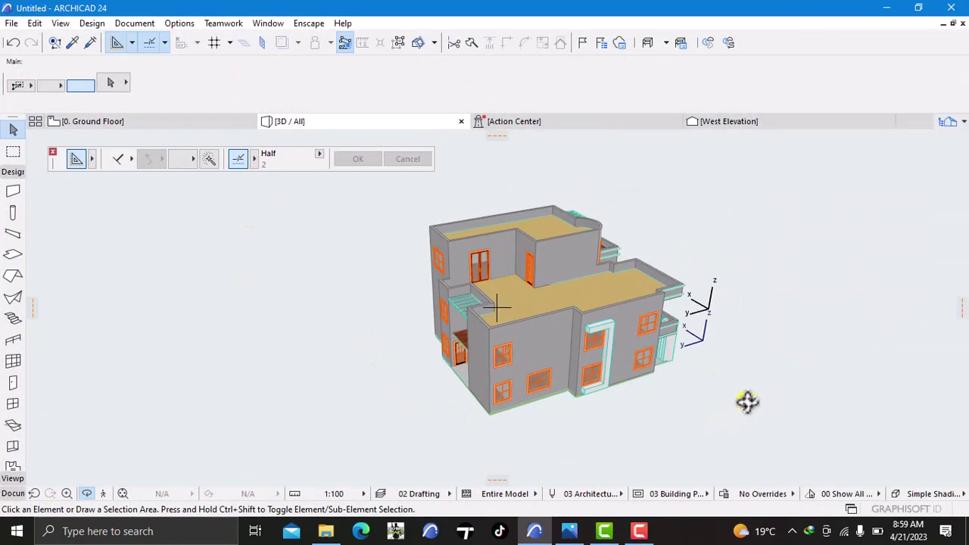
left_click_drag(845, 381, 341, 354)
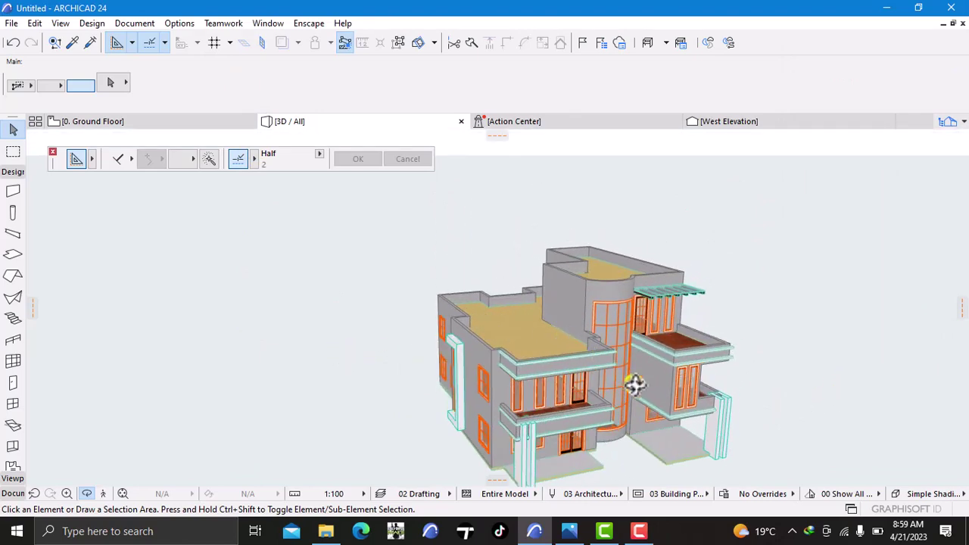
scroll(634, 385, "up", 6)
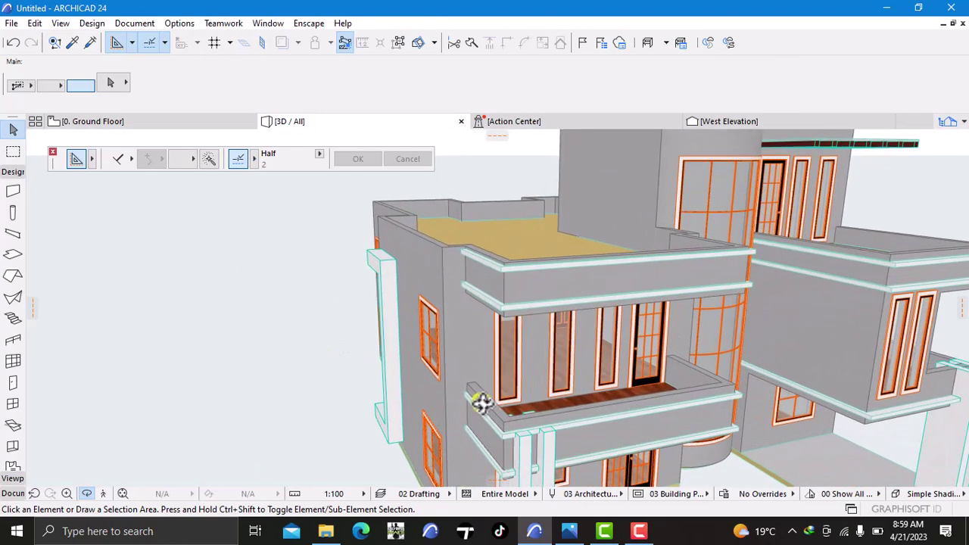
scroll(496, 307, "down", 8)
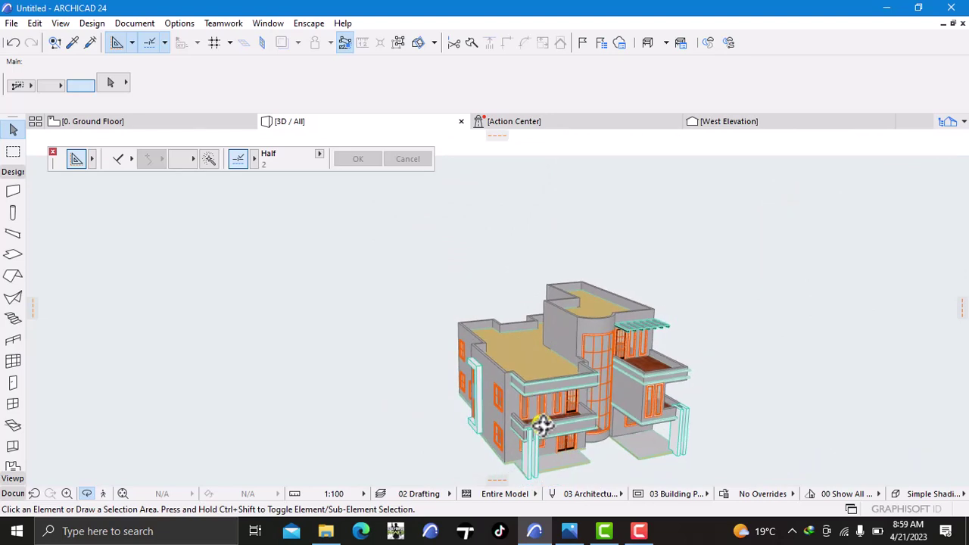
left_click_drag(409, 368, 532, 371)
scroll(435, 311, "up", 6)
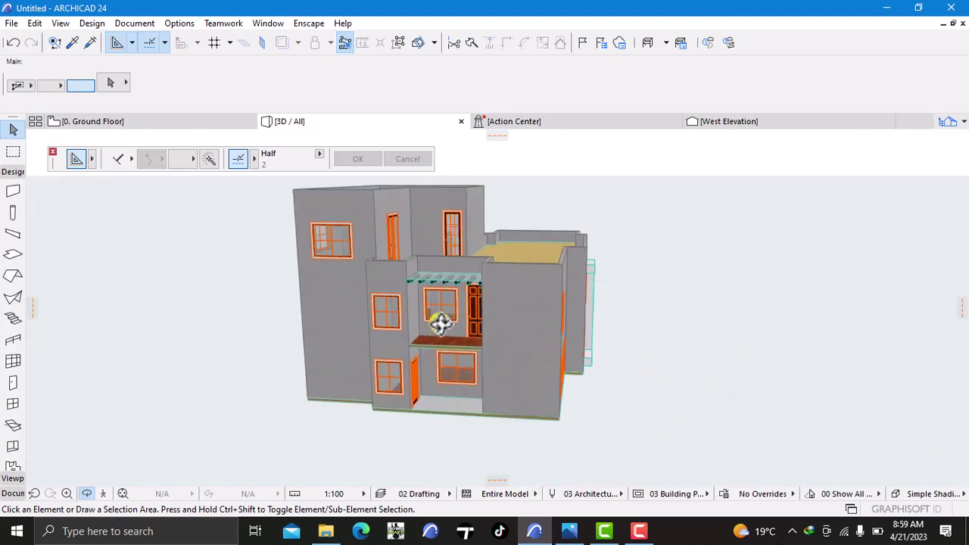
scroll(687, 361, "down", 5)
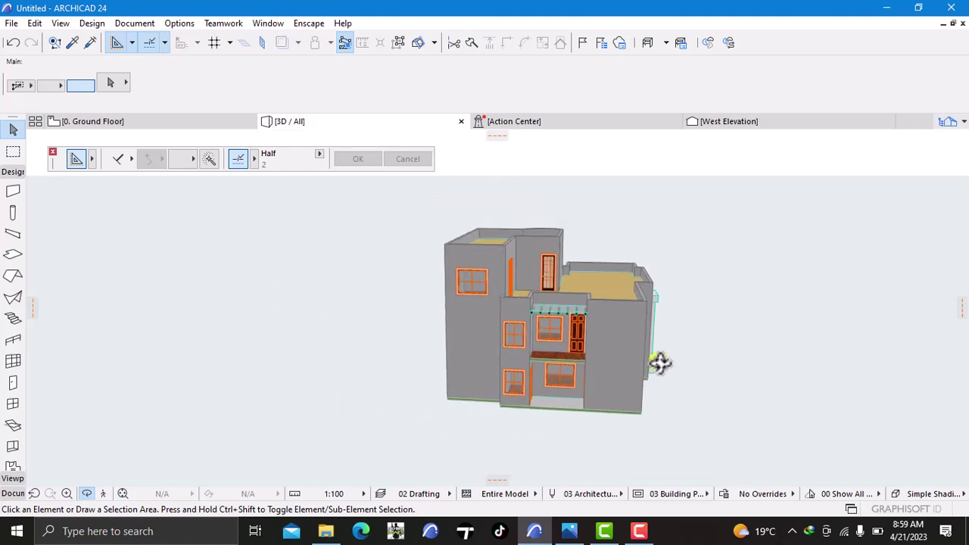
scroll(538, 362, "up", 3)
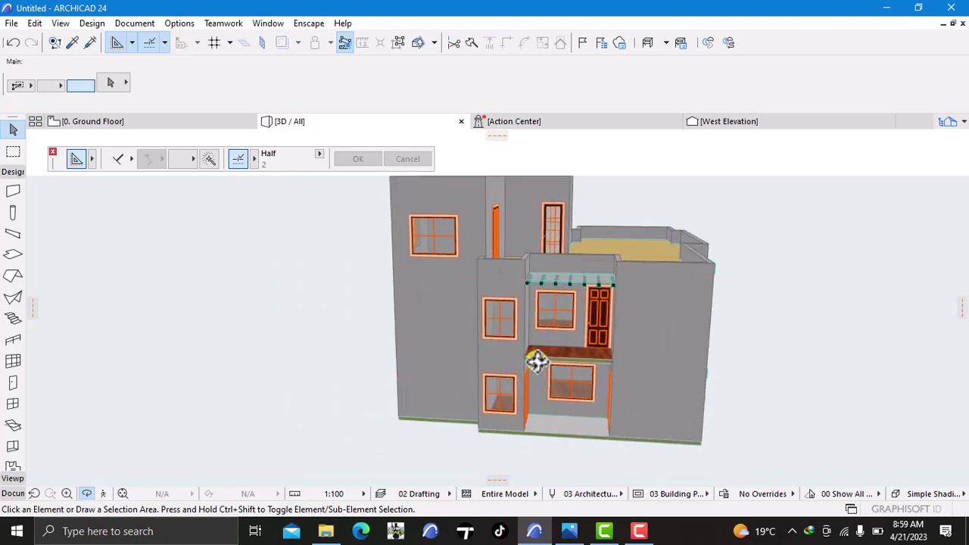
scroll(528, 365, "up", 1)
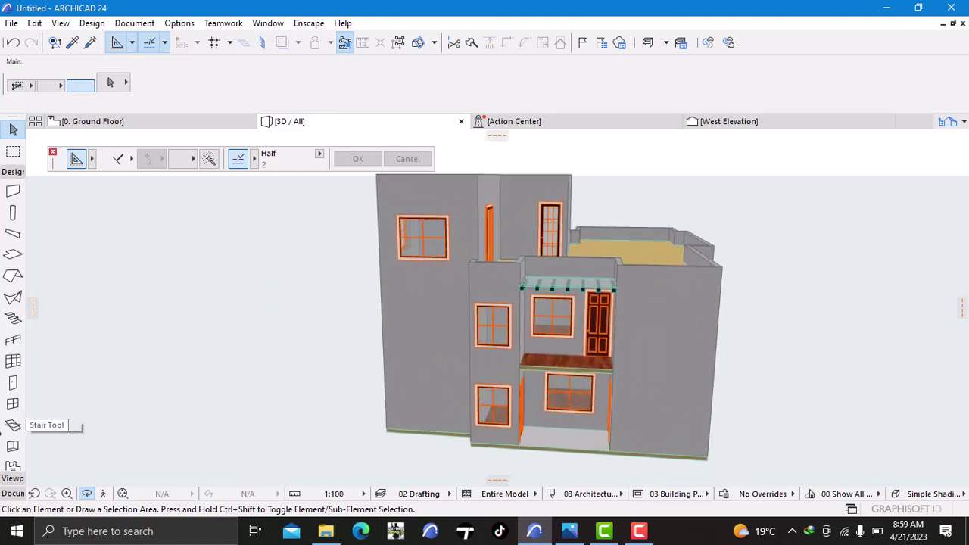
- Activate the Railing tool, review its default floor plan display, symbol component and symbol override settings, and accept the defaults
left_click(12, 340)
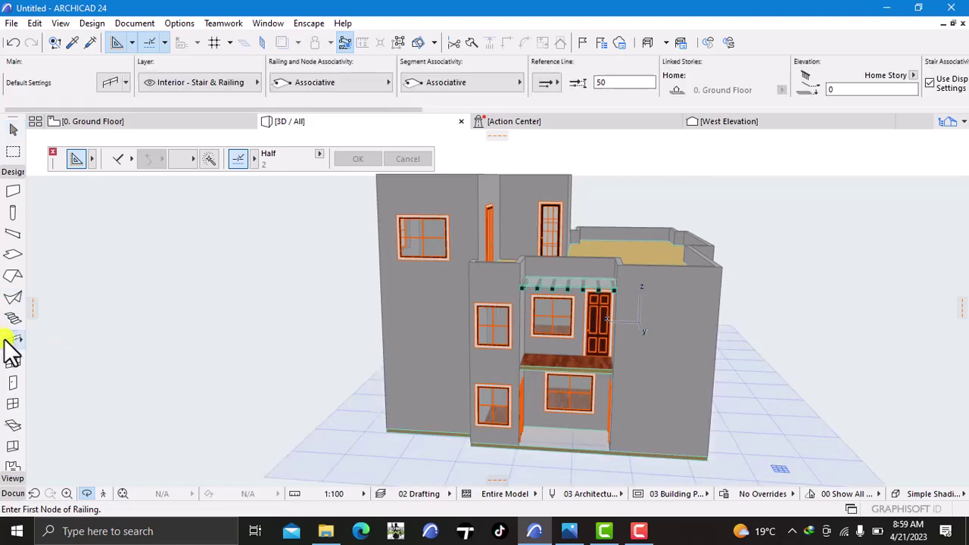
double_click(12, 340)
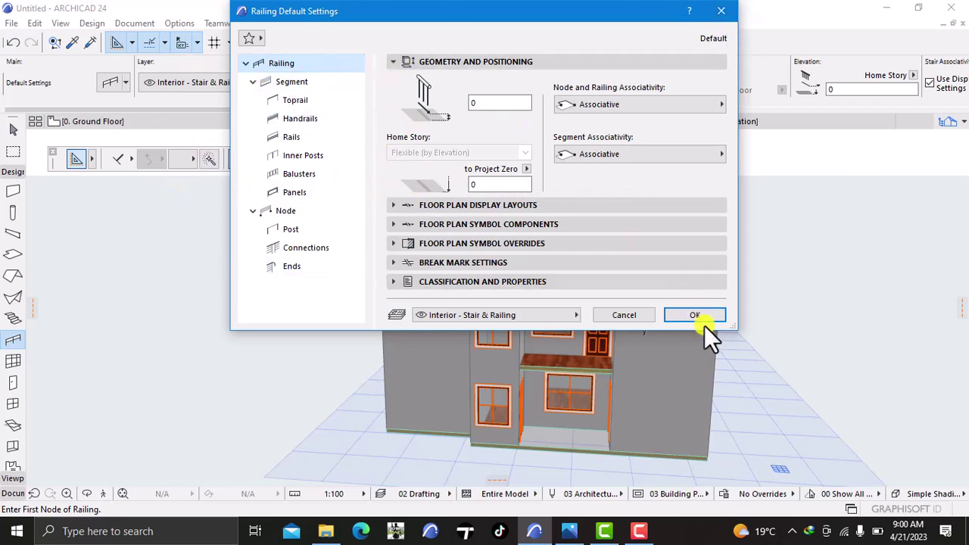
left_click(541, 206)
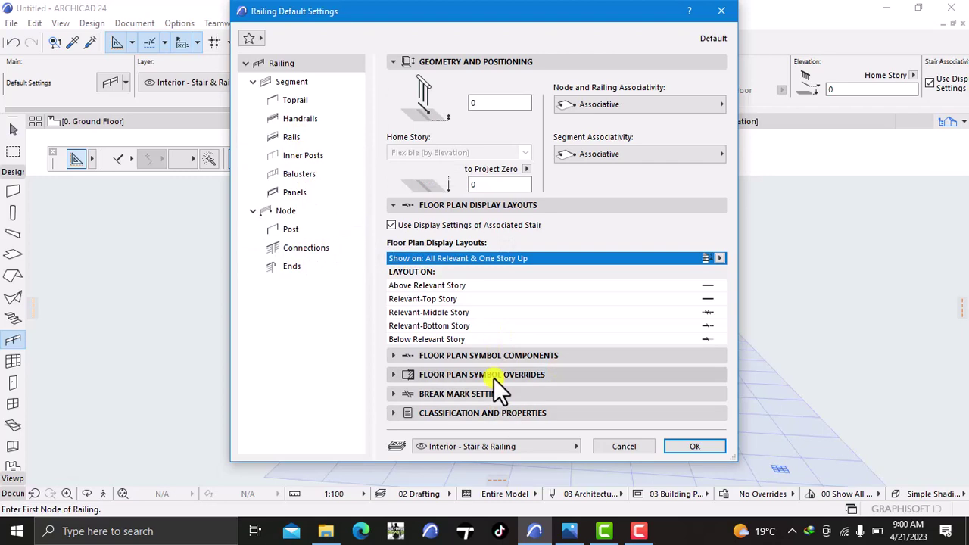
left_click(491, 357)
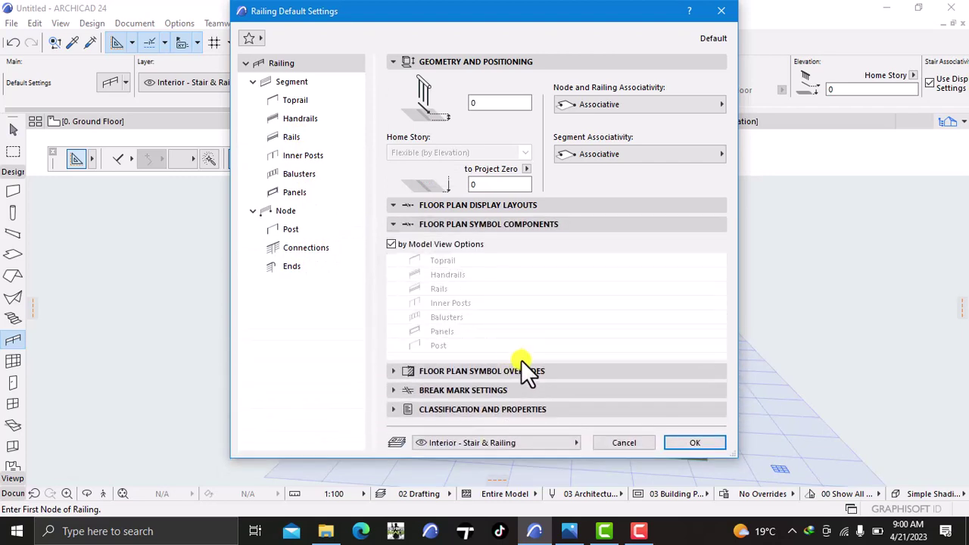
left_click(523, 375)
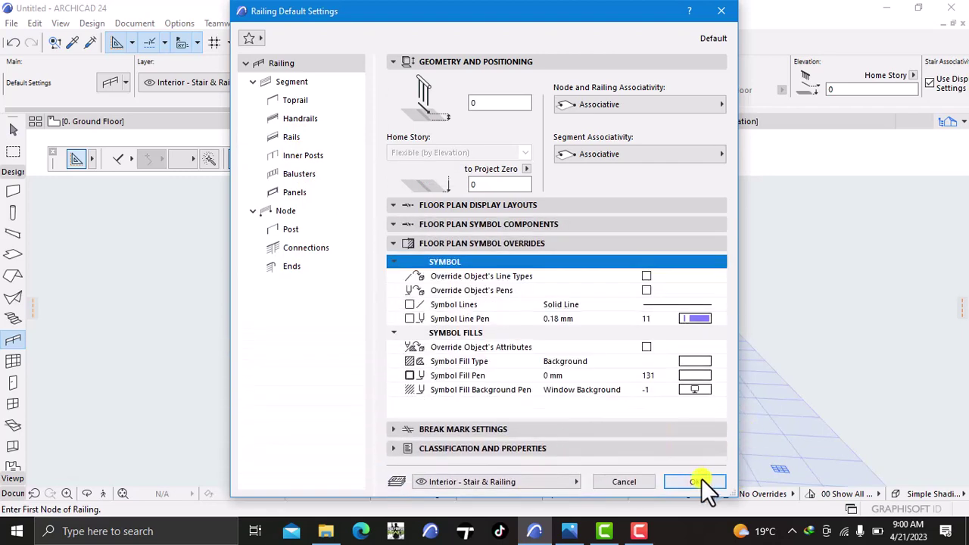
left_click(697, 481)
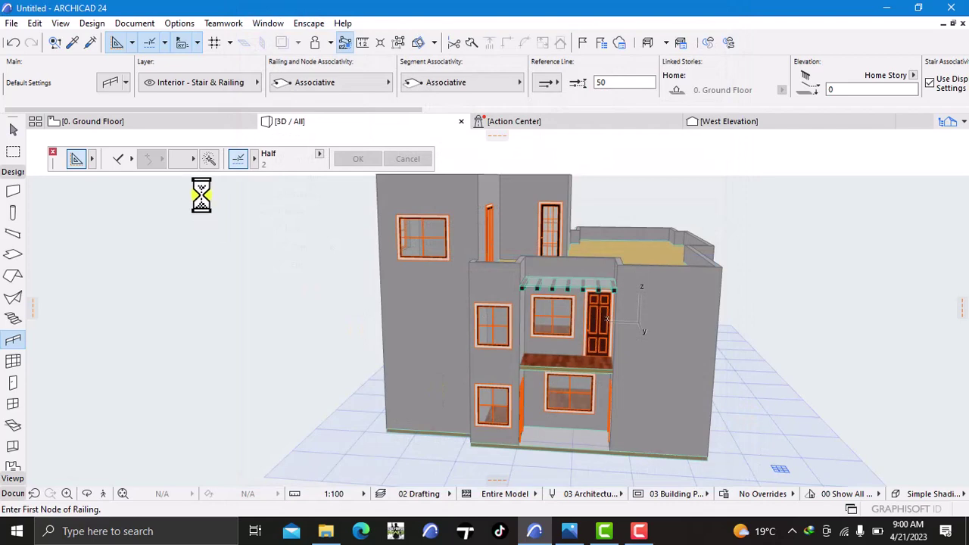
- Open the 1. Story floor plan and bring the front balconies into view for placing the railing
right_click(107, 126)
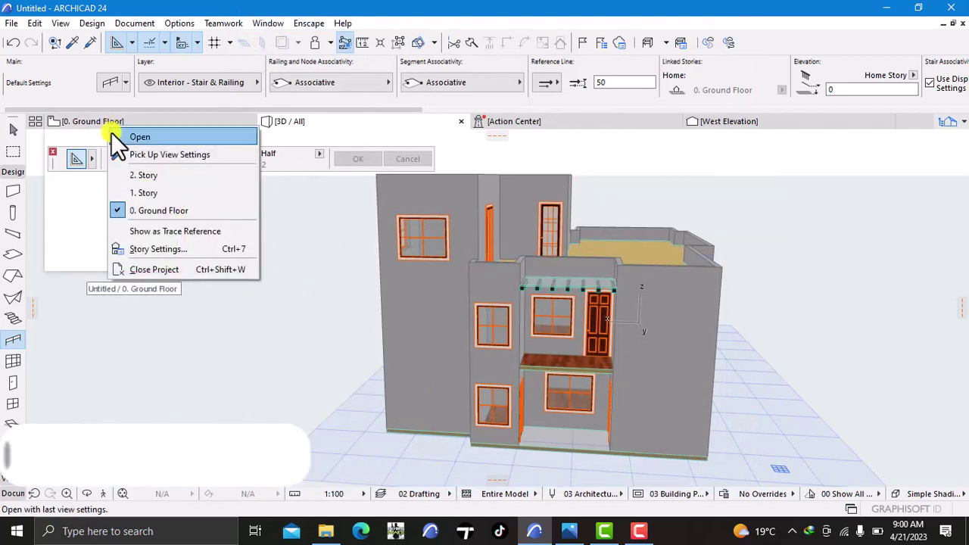
left_click(121, 193)
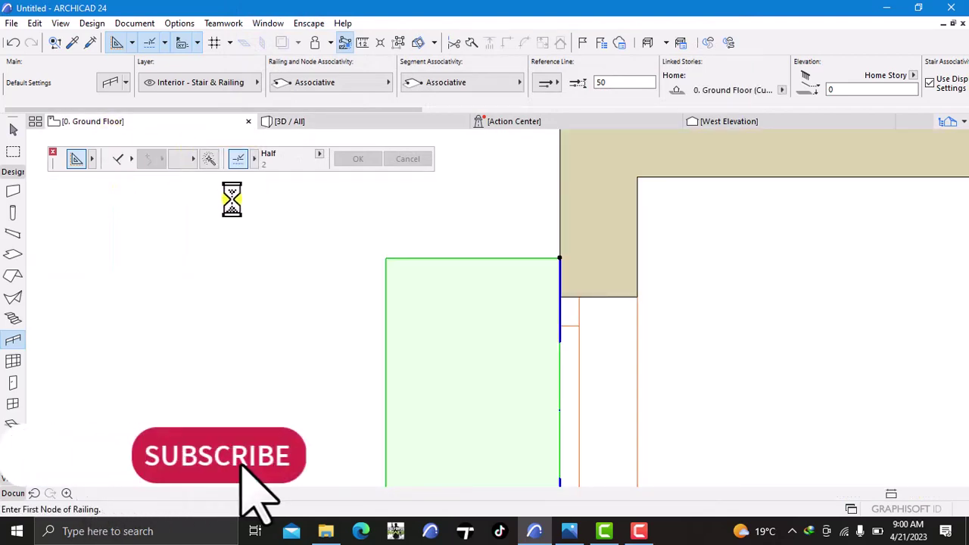
scroll(284, 230, "down", 8)
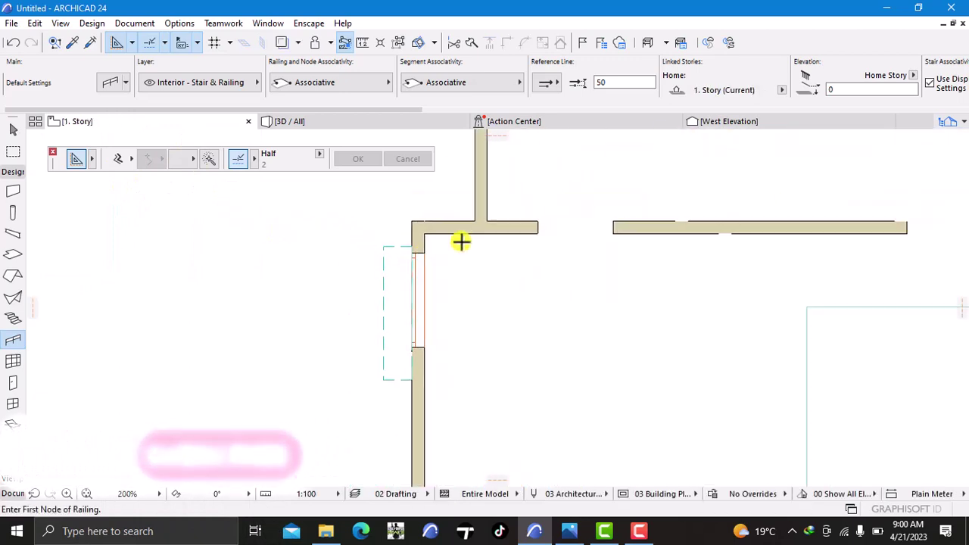
scroll(461, 242, "down", 10)
scroll(601, 297, "up", 10)
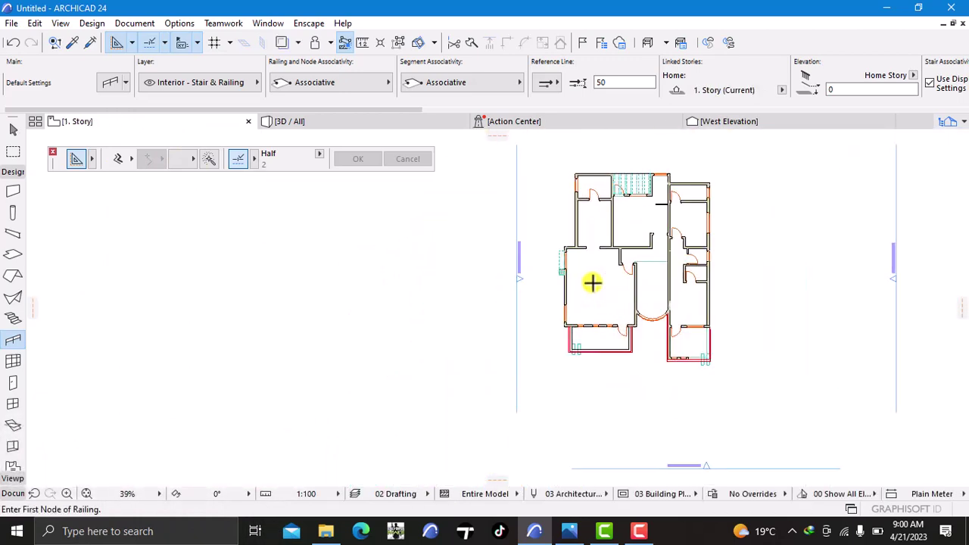
scroll(443, 323, "up", 2)
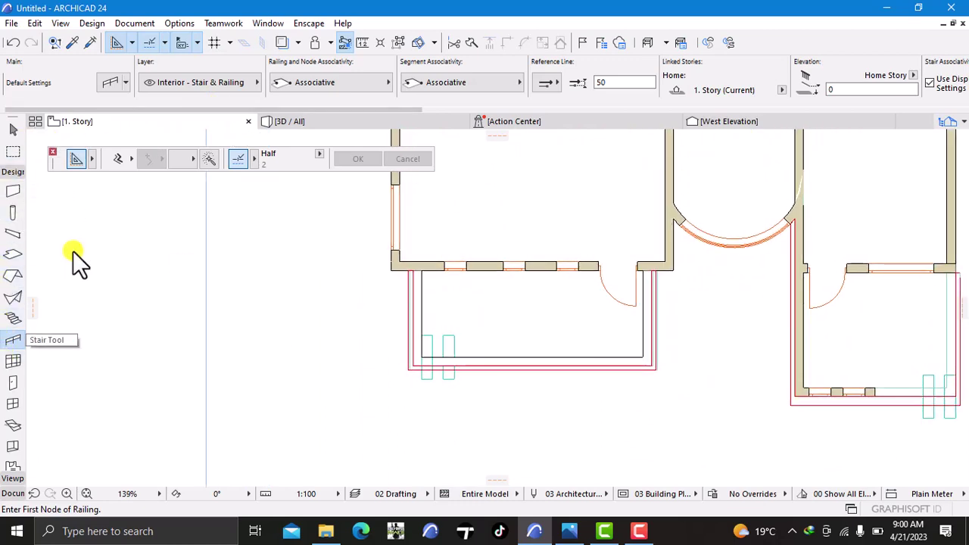
left_click(206, 160)
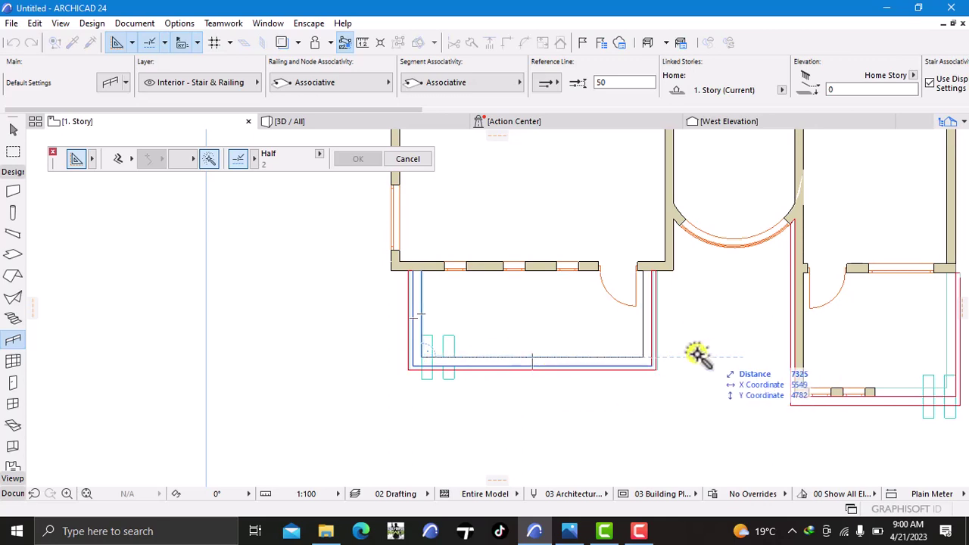
middle_click_drag(697, 354, 682, 353)
left_click(211, 159)
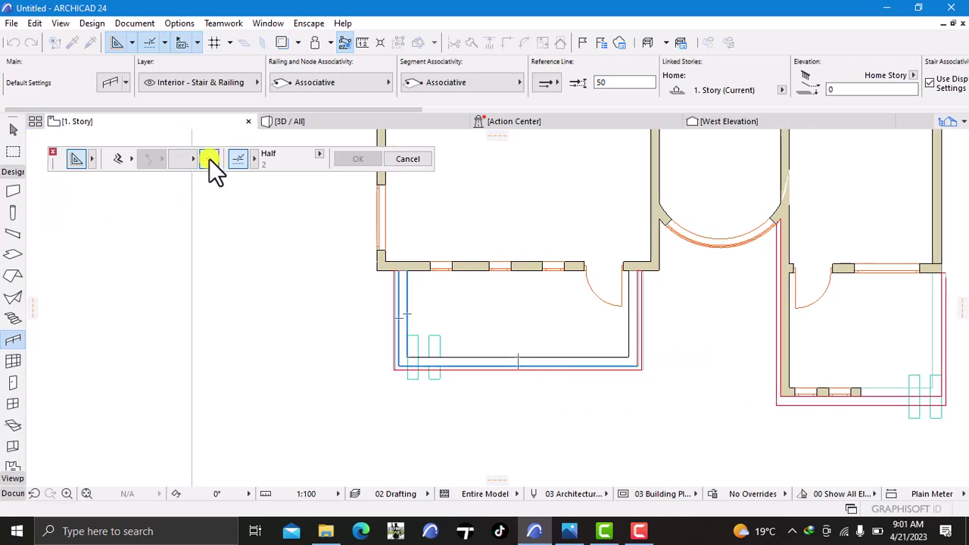
- Start a railing where the larger front balcony's west parapet meets the house wall and run it to the parapet's front corner
scroll(465, 268, "up", 5)
scroll(384, 288, "up", 1)
middle_click_drag(384, 288, 434, 199)
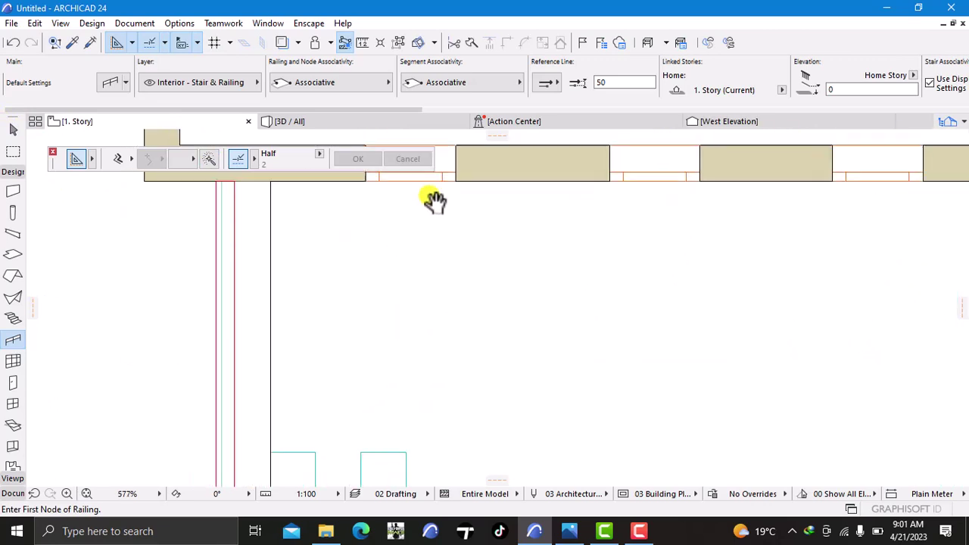
scroll(367, 221, "down", 2)
middle_click_drag(367, 221, 387, 236)
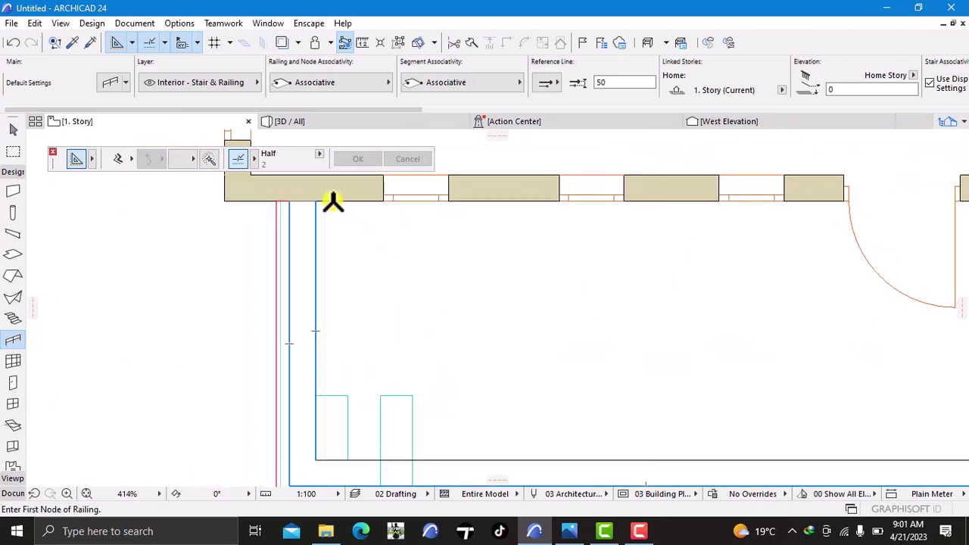
left_click(292, 202)
scroll(292, 271, "down", 3)
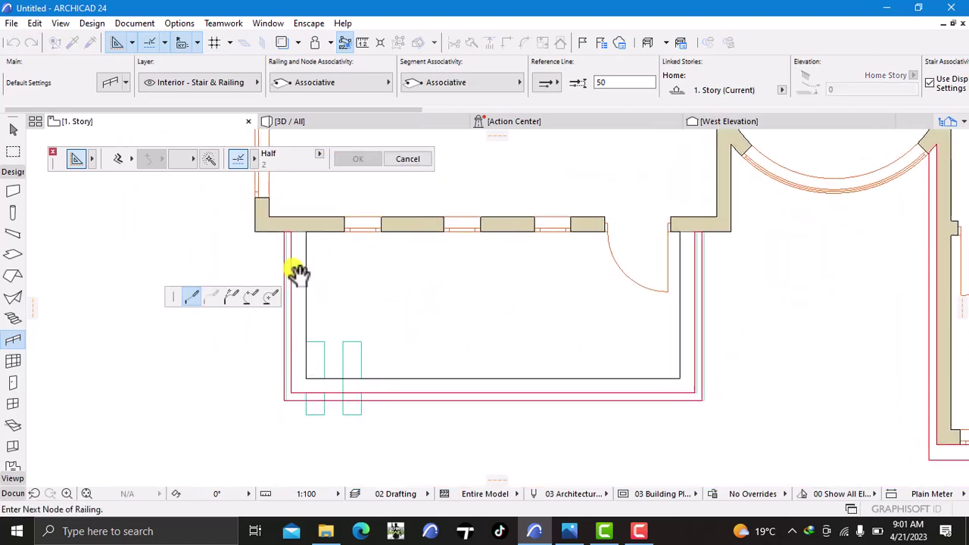
middle_click_drag(292, 273, 310, 237)
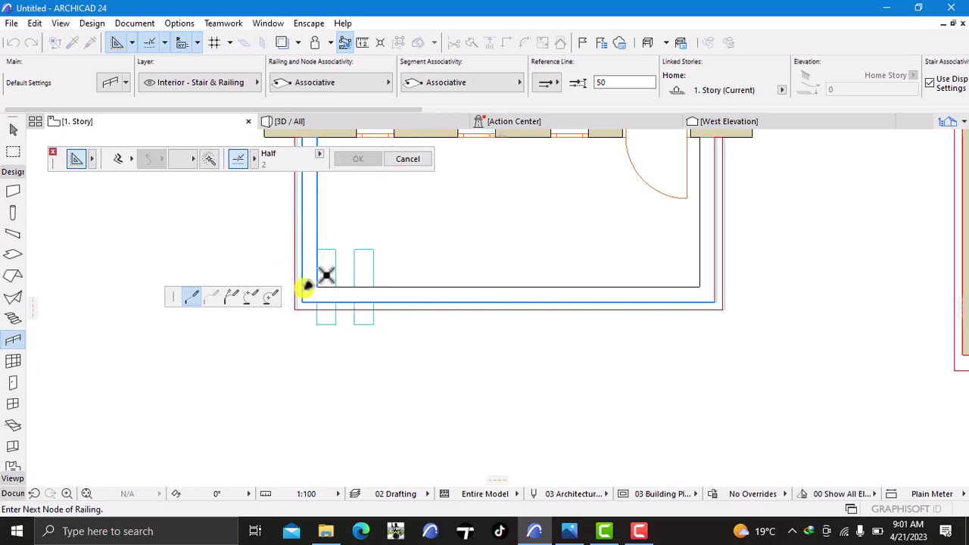
scroll(327, 269, "up", 5)
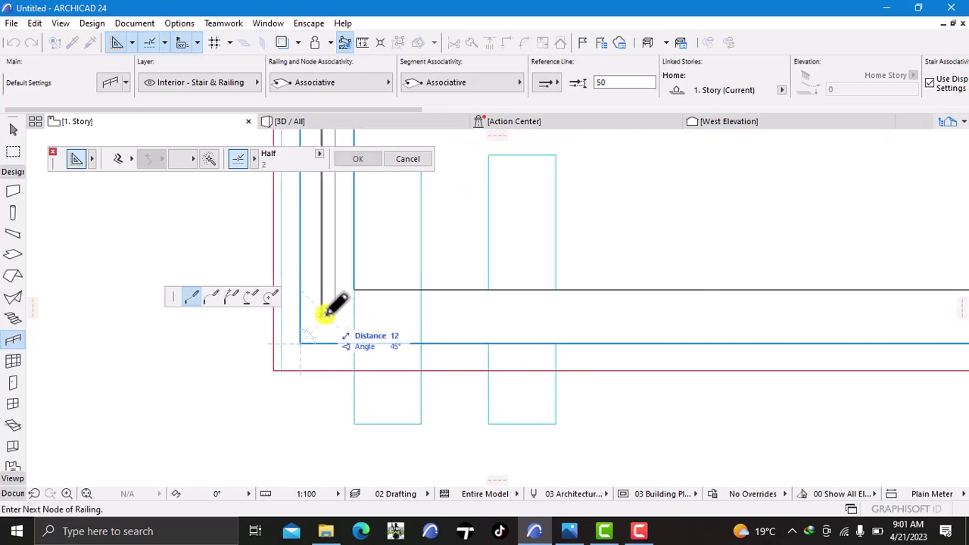
left_click(321, 313)
- Continue the railing about 5330 mm along the front parapet, run it back to the house wall, and finish it
scroll(623, 288, "down", 2)
middle_click_drag(623, 288, 405, 295)
scroll(485, 280, "down", 3)
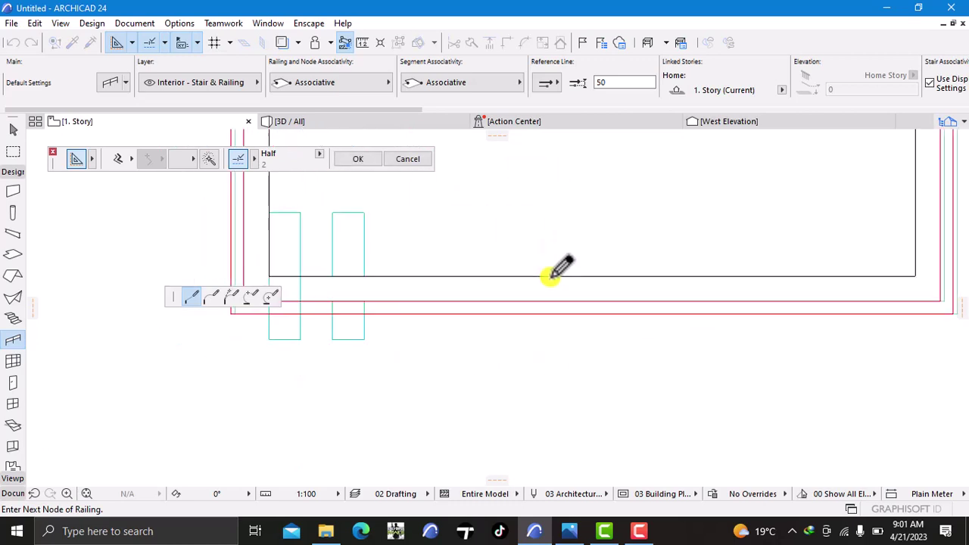
scroll(659, 269, "up", 3)
scroll(693, 265, "up", 1)
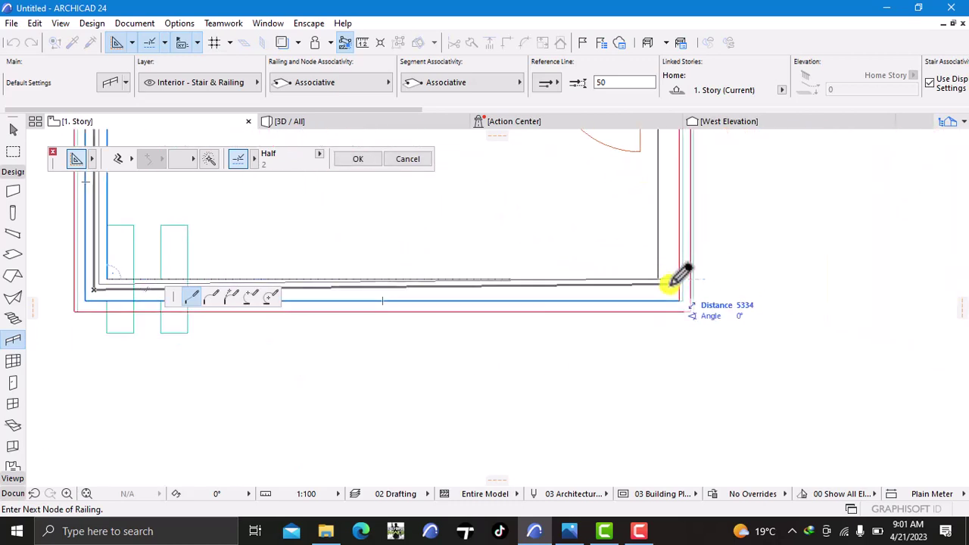
left_click(670, 288)
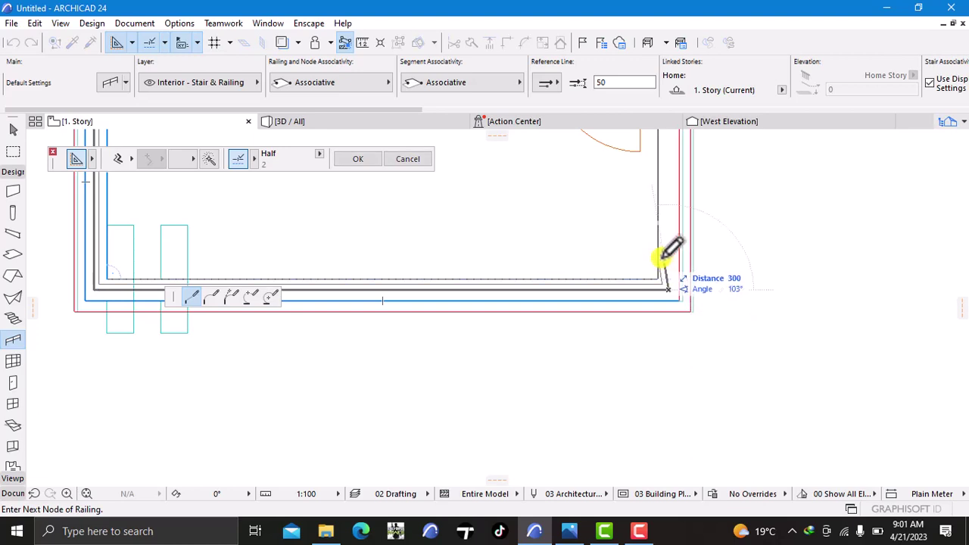
scroll(667, 228, "down", 4)
middle_click_drag(667, 228, 673, 323)
scroll(670, 265, "up", 1)
scroll(669, 265, "up", 2)
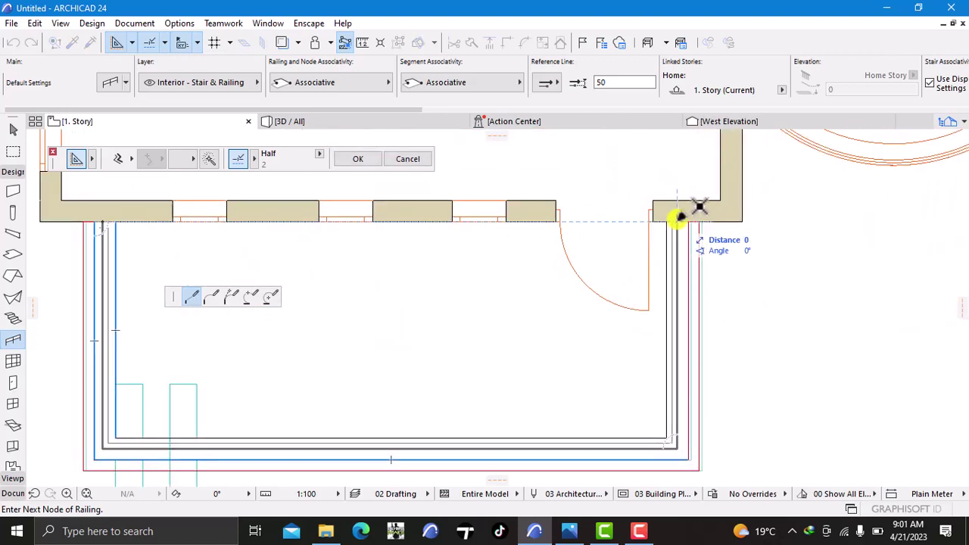
double_click(678, 218)
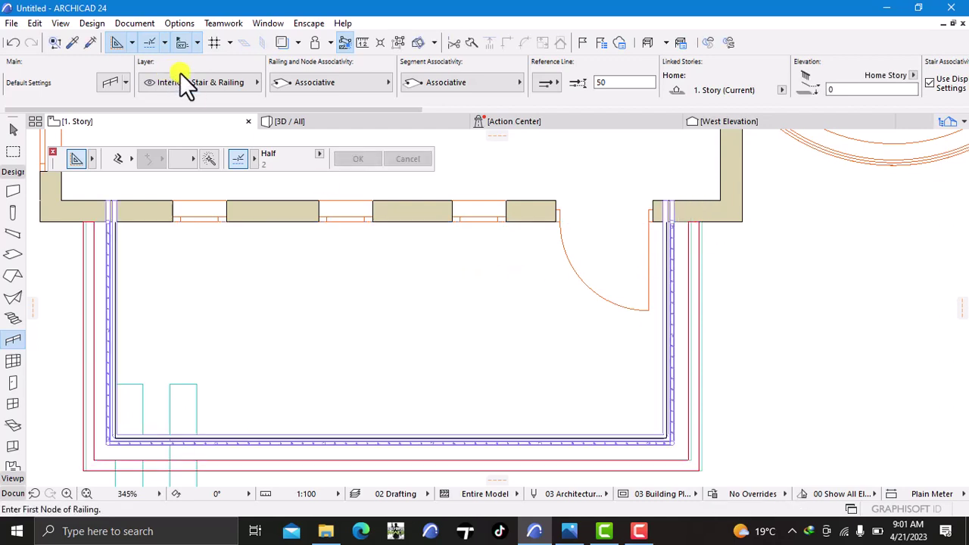
- Orbit the 3D model to the larger front balcony and examine the railing placed on its parapet
left_click(293, 120)
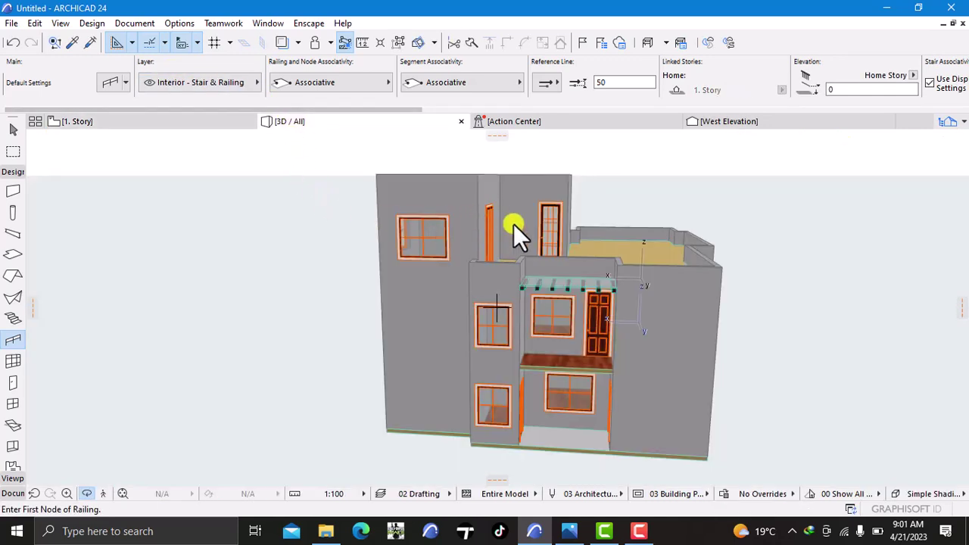
scroll(657, 225, "down", 1)
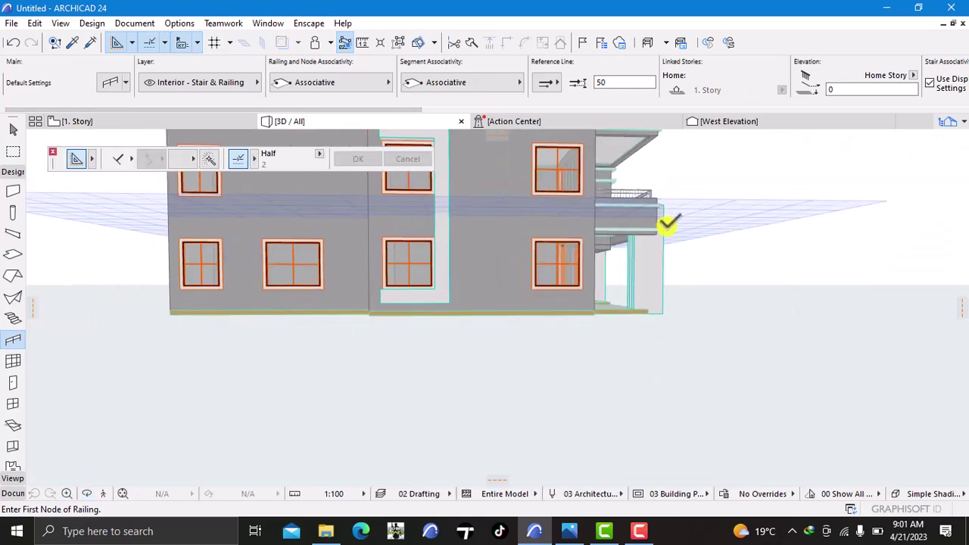
middle_click_drag(669, 224, 630, 303)
right_click(759, 203)
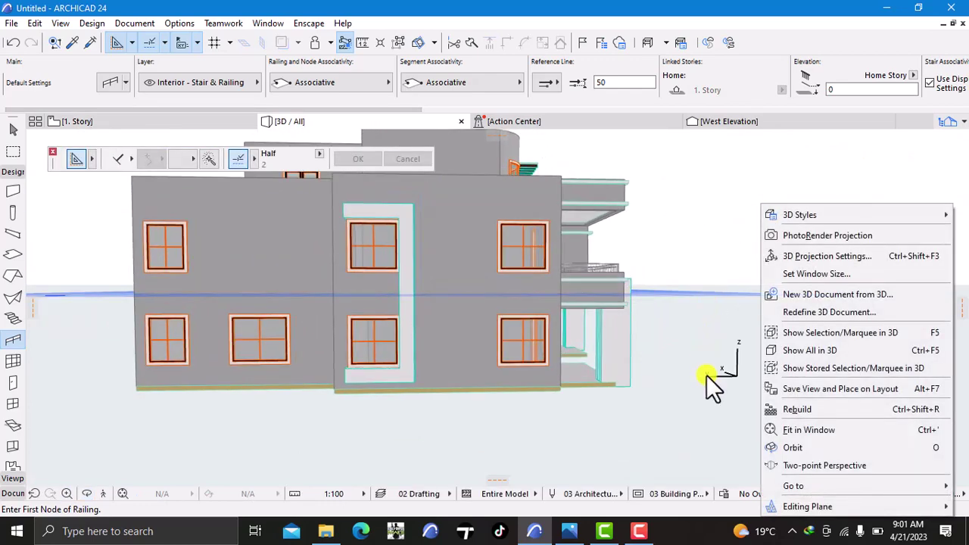
left_click(719, 400)
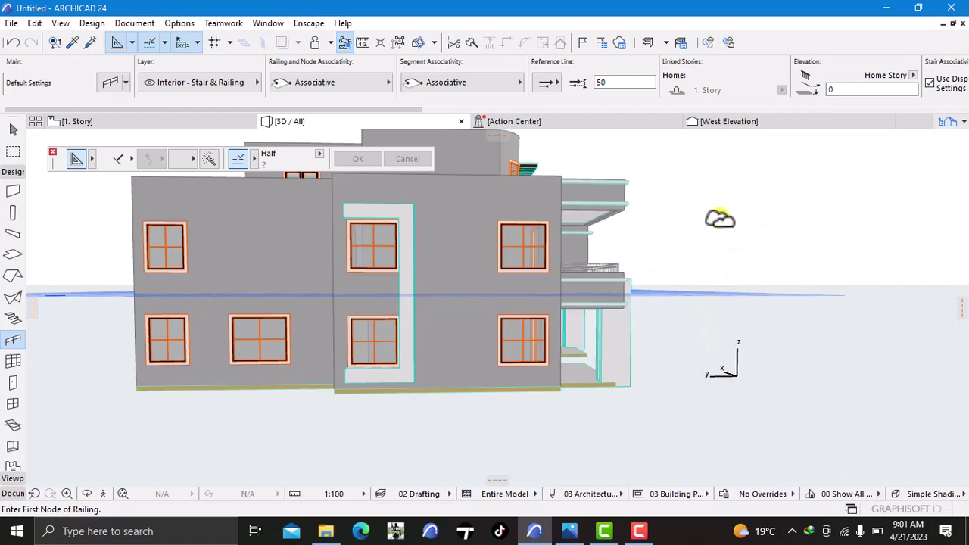
right_click(720, 219)
left_click(753, 450)
left_click_drag(762, 273, 646, 238)
scroll(630, 262, "up", 3)
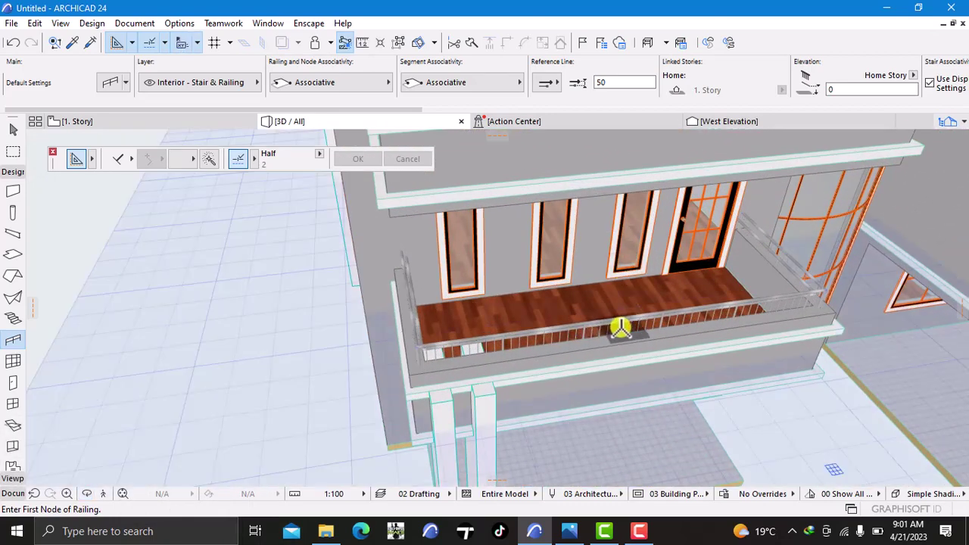
- Delete the metal railing from the larger front balcony and leave the Railing tool
left_click(612, 319)
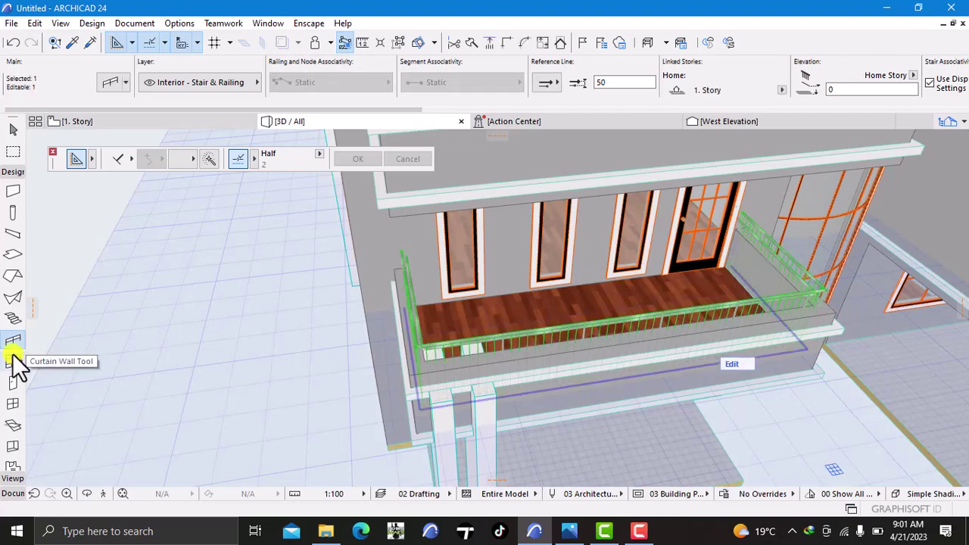
key("Escape")
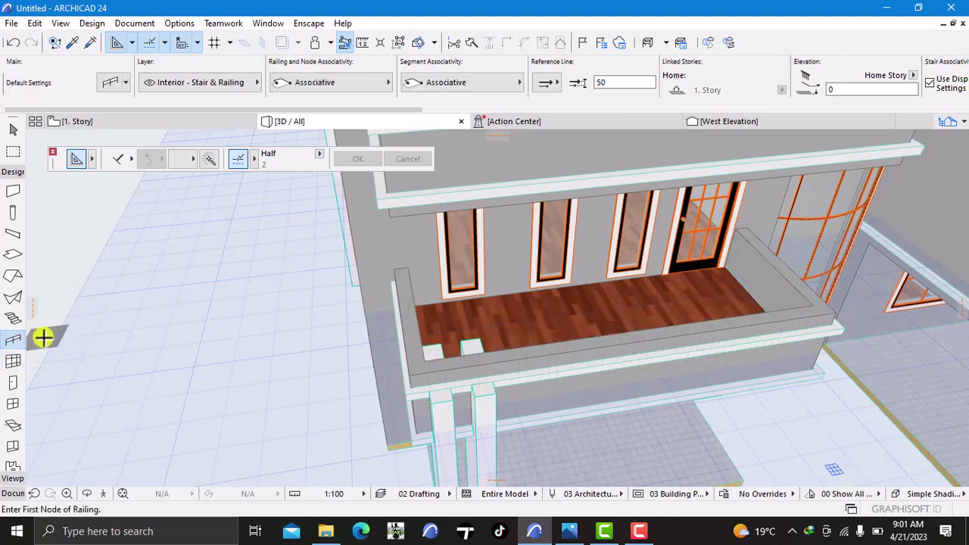
scroll(93, 288, "down", 3)
middle_click_drag(97, 286, 234, 226)
key("Escape")
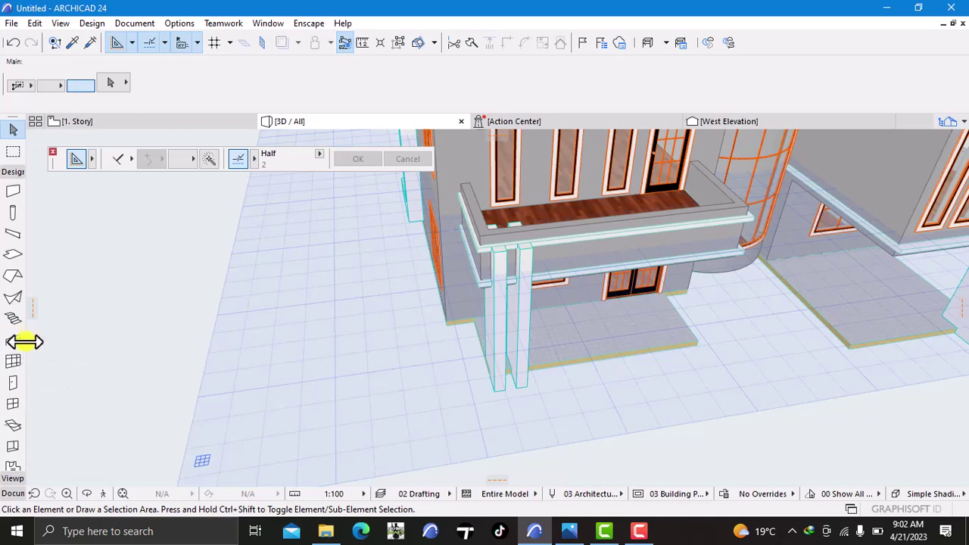
- Activate the Railing tool and choose the Frameless Glass Railing favorite
left_click(21, 342)
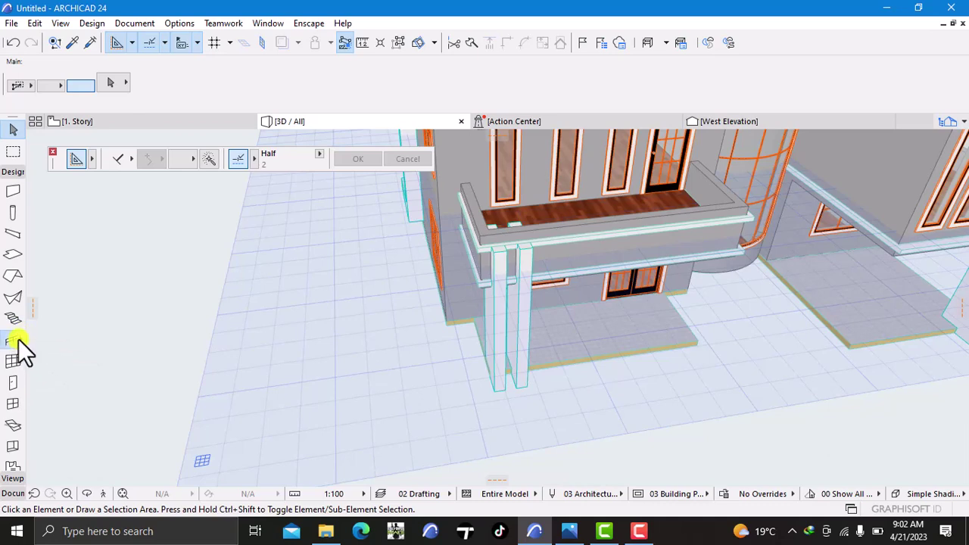
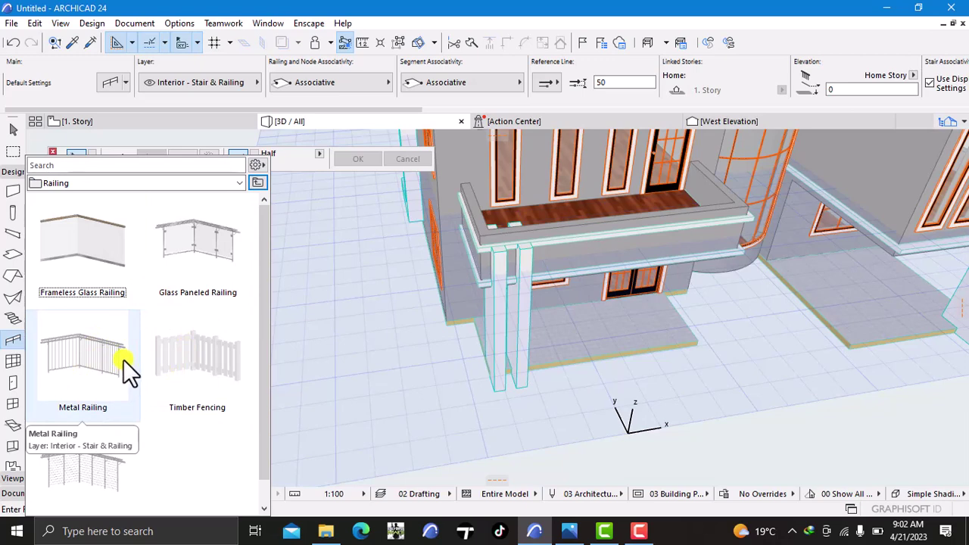
left_click(95, 267)
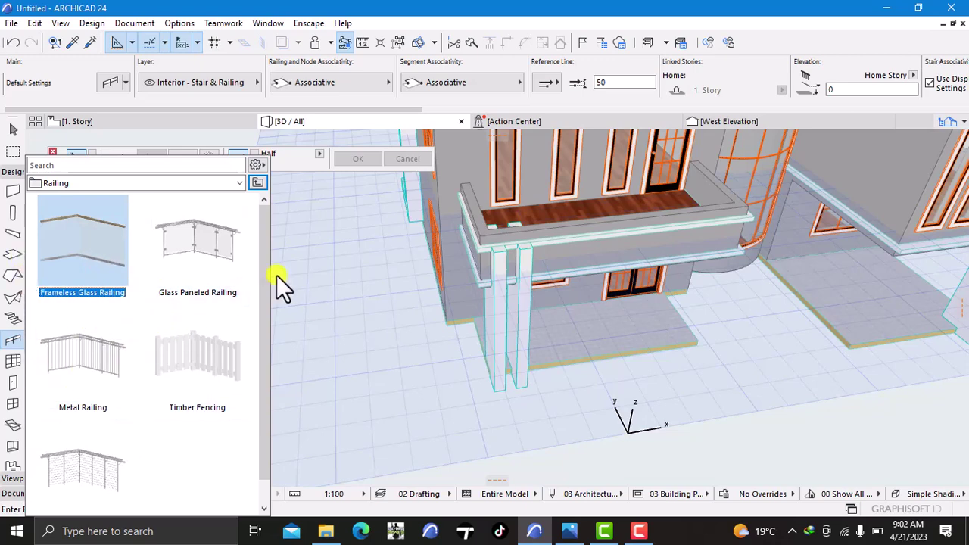
left_click(319, 387)
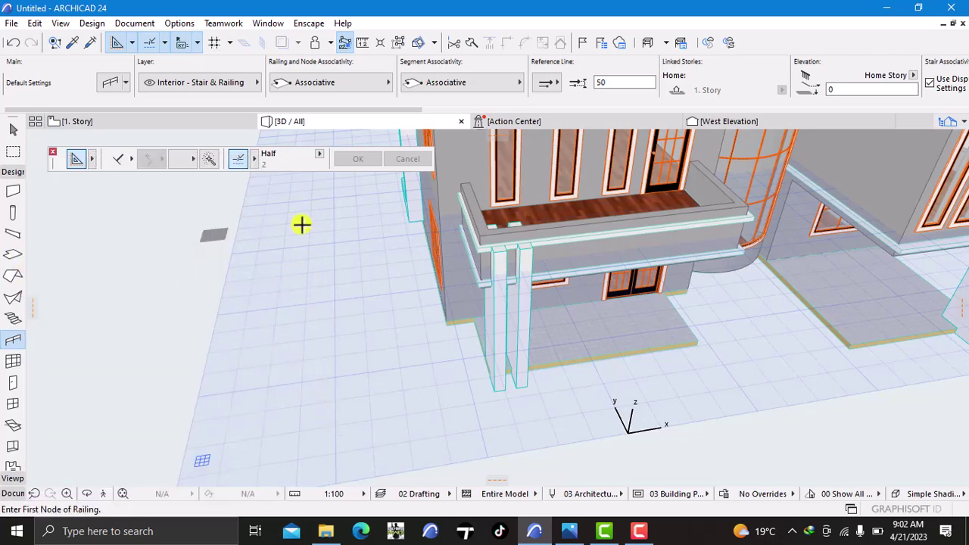
- Draw a three-sided railing on the 1. Story plan along the larger front balcony's parapet, from house wall to house wall
left_click(131, 119)
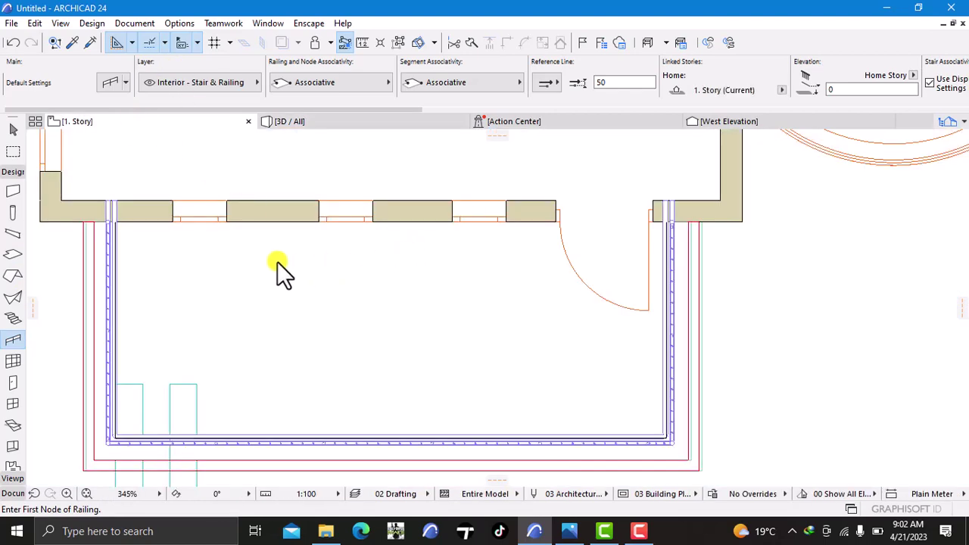
left_click(102, 222)
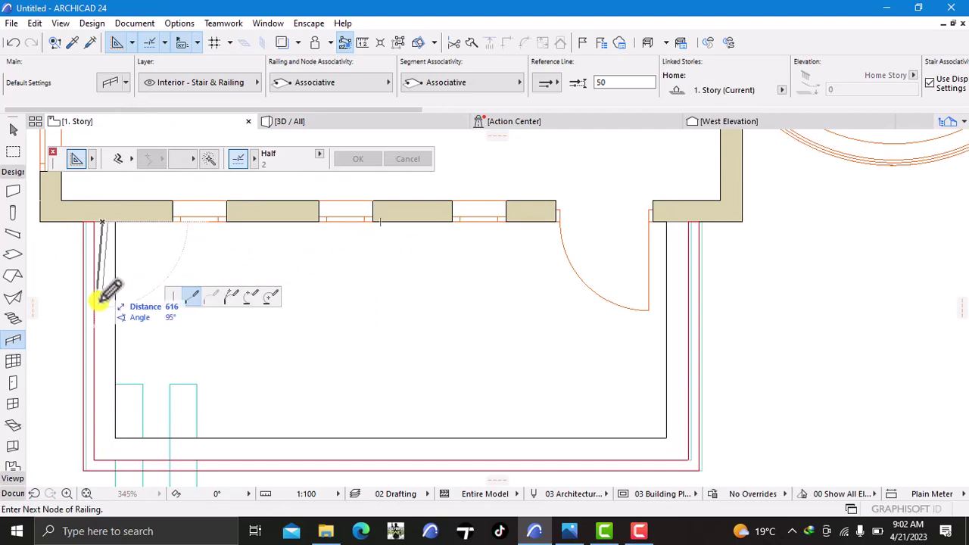
left_click(103, 446)
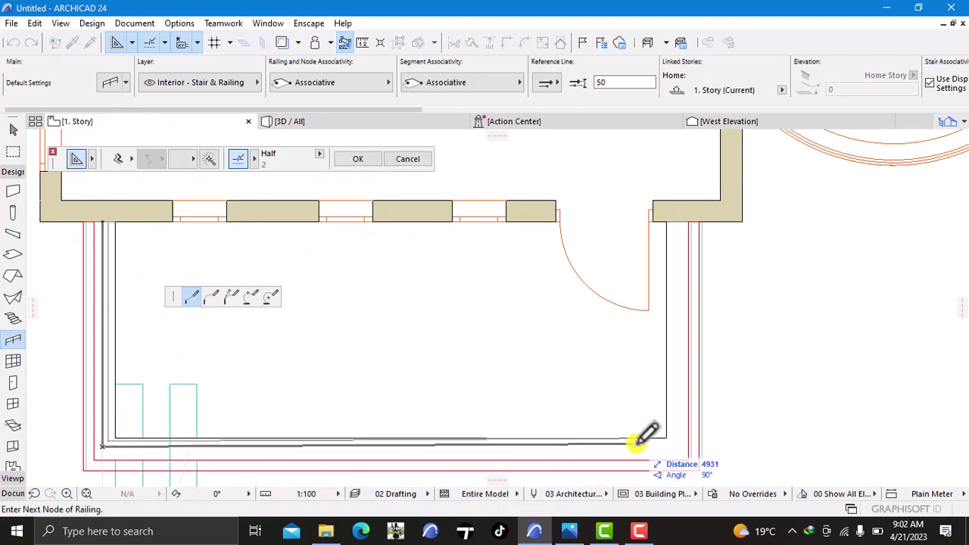
left_click(674, 446)
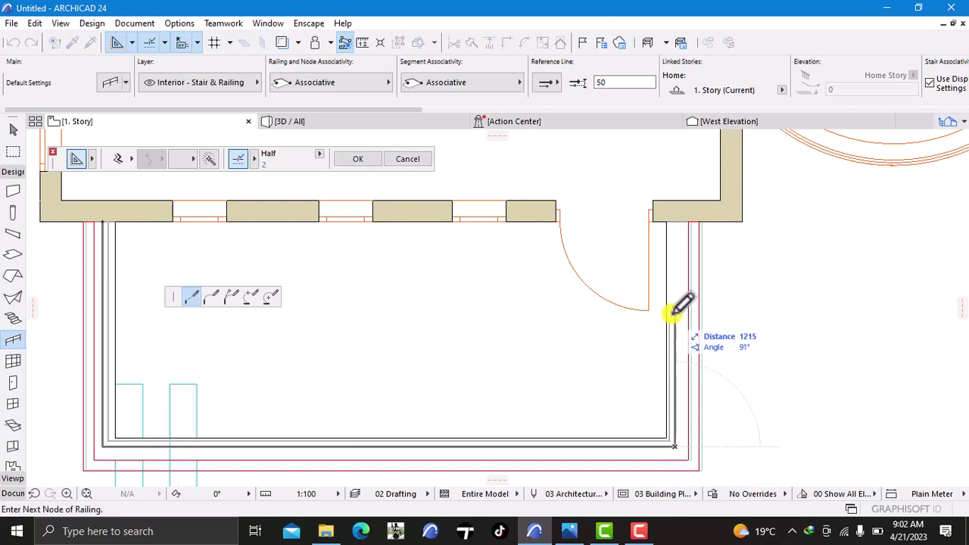
left_click(674, 222)
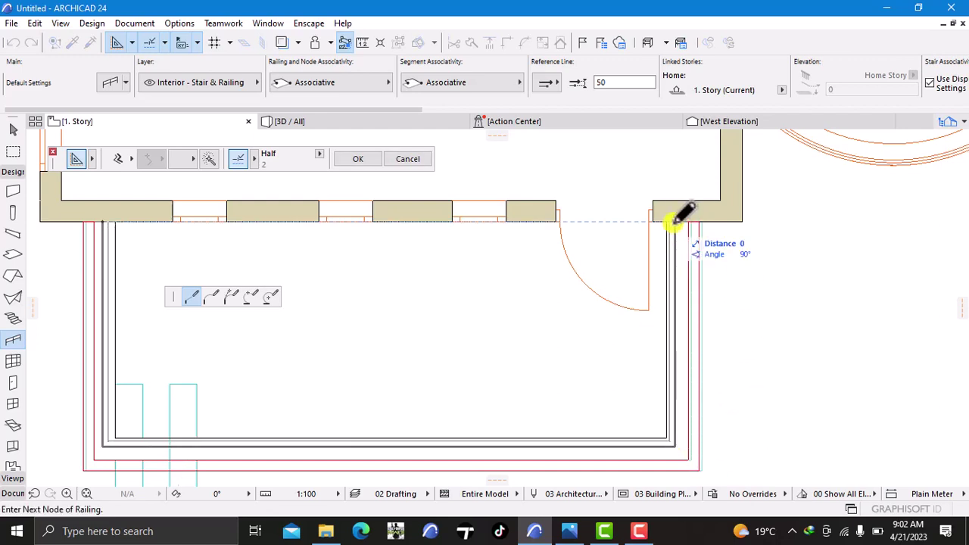
left_click(673, 222)
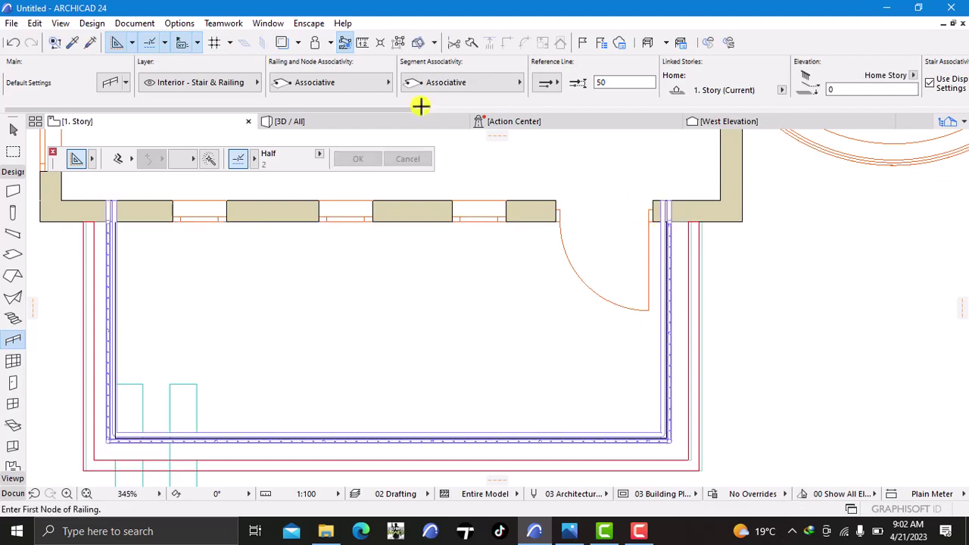
- Switch to the 3D view and select the newly drawn railing on the larger front balcony
left_click(359, 120)
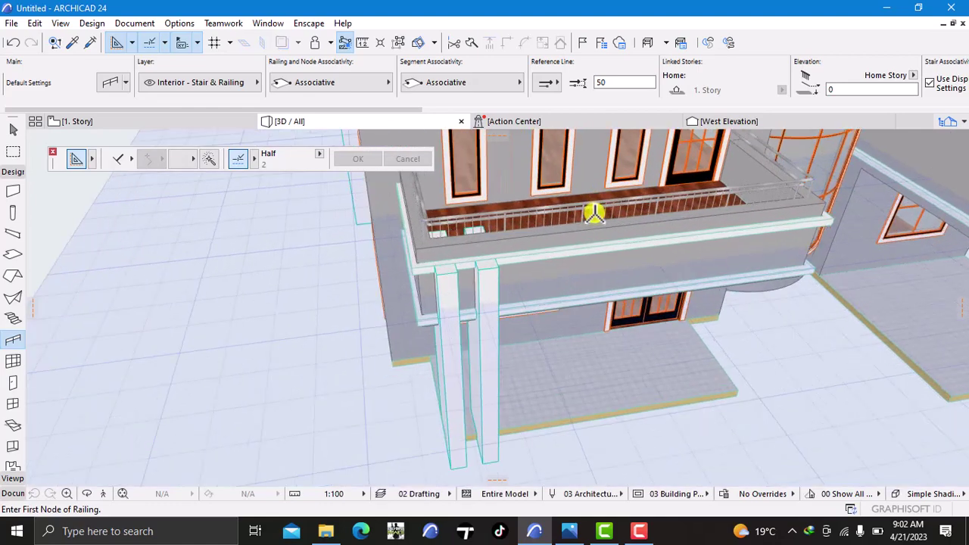
scroll(335, 226, "down", 2)
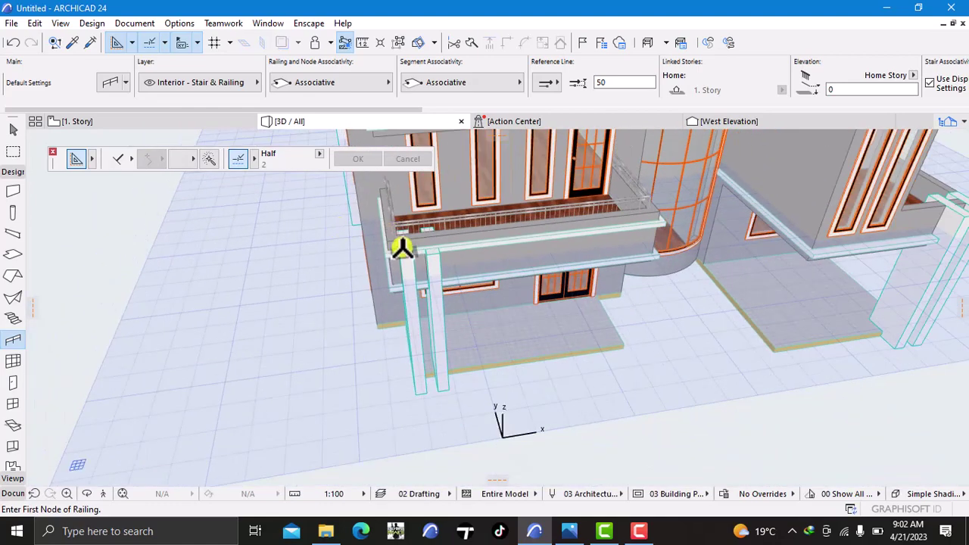
left_click(444, 216, "shift")
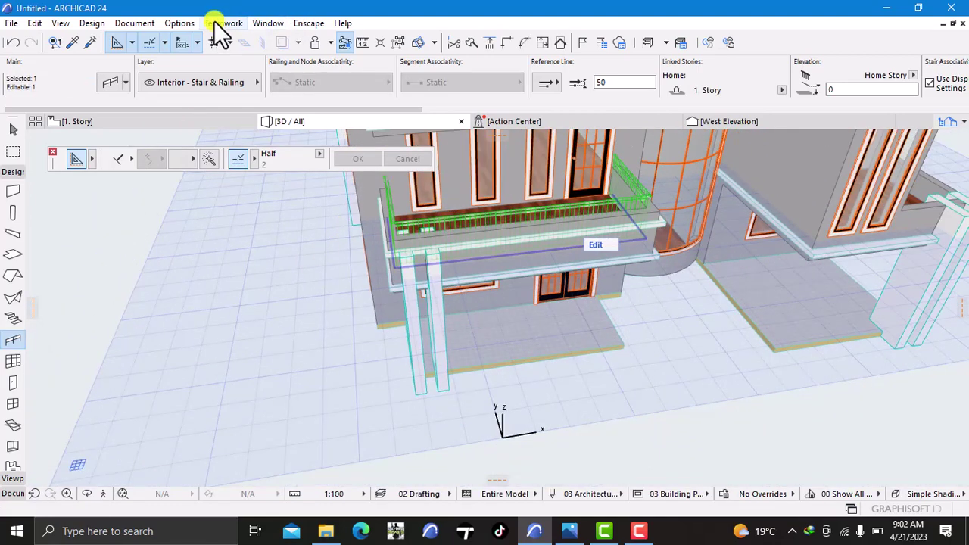
- Apply the Glass Paneled Railing favorite to the selected balcony railing
right_click(22, 336)
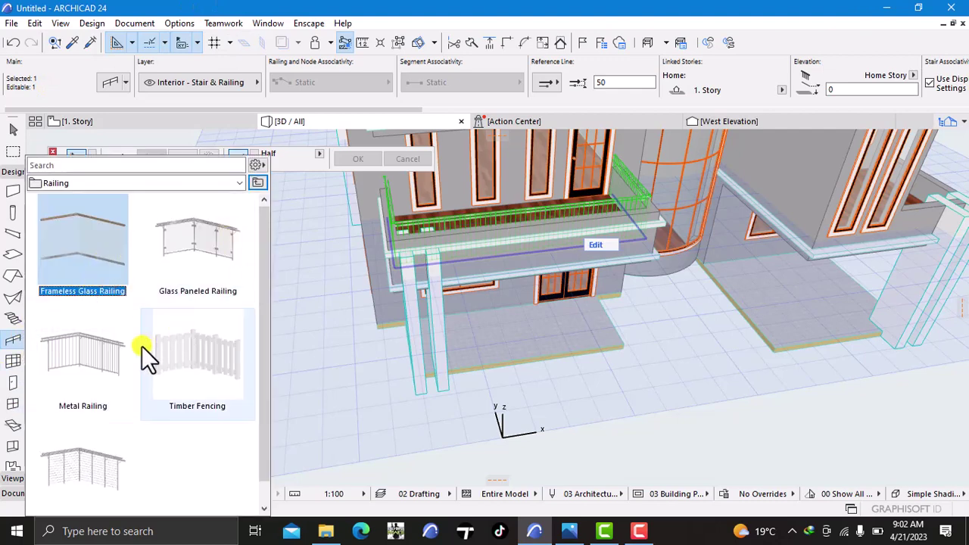
left_click(220, 234)
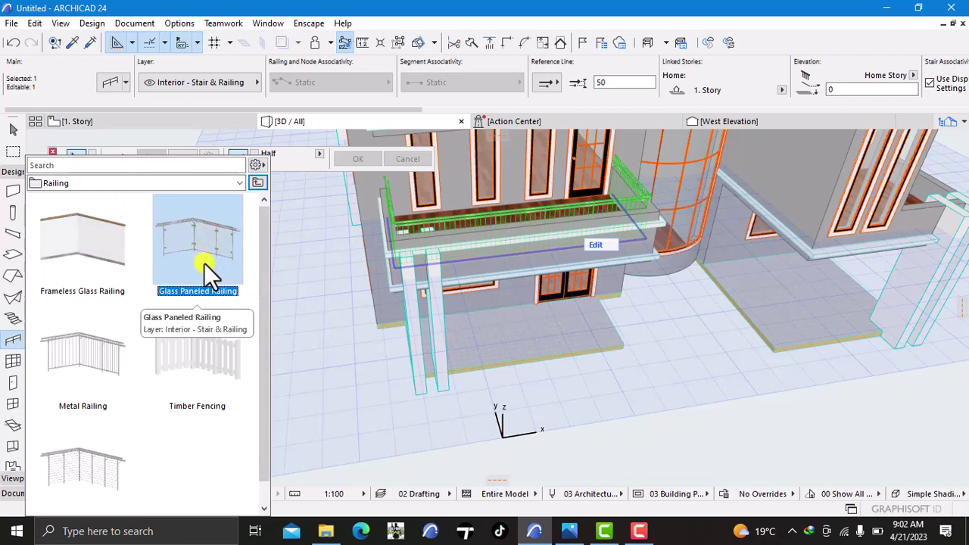
left_click_drag(266, 279, 278, 227)
double_click(218, 239)
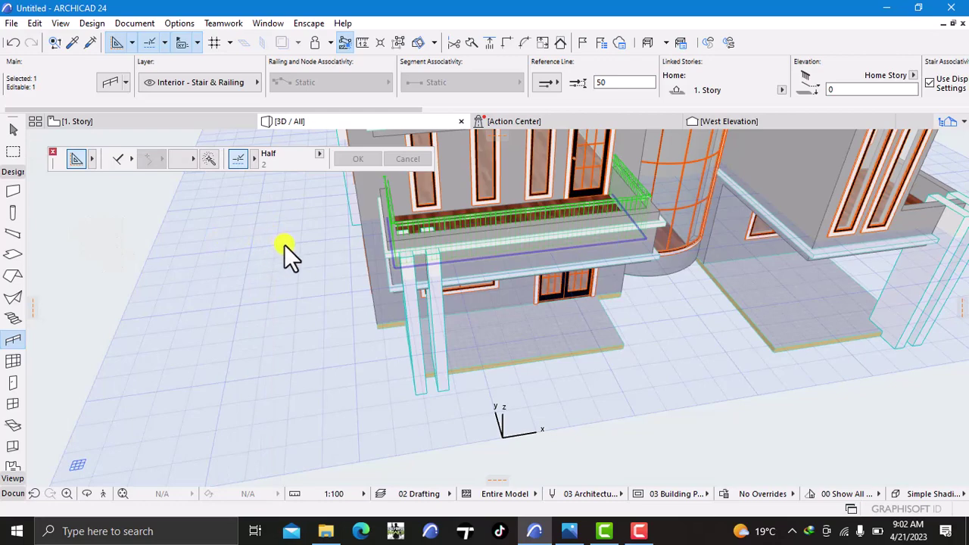
scroll(519, 235, "up", 2)
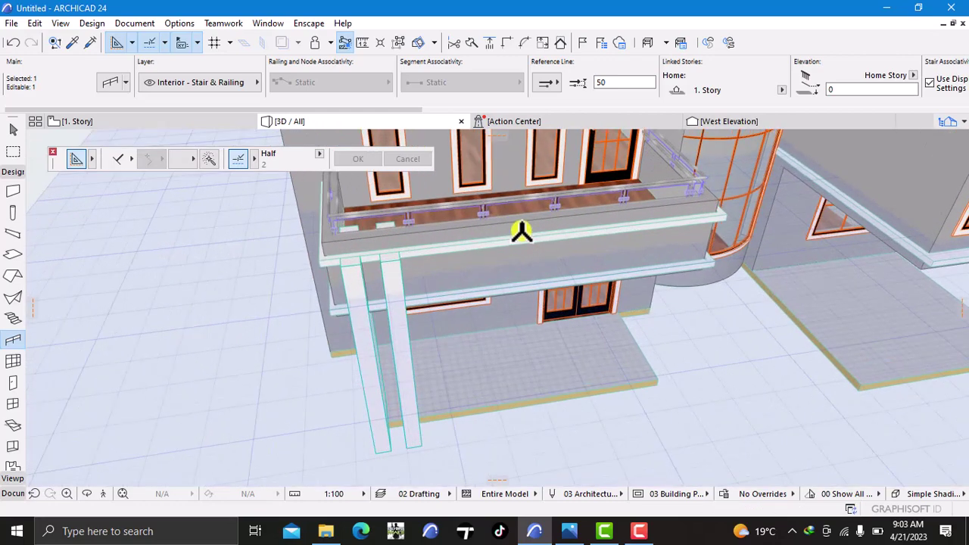
- Raise the selected balcony railing by setting its elevation to Project Zero to 3600 in the Railing Selection Settings
scroll(649, 225, "down", 1)
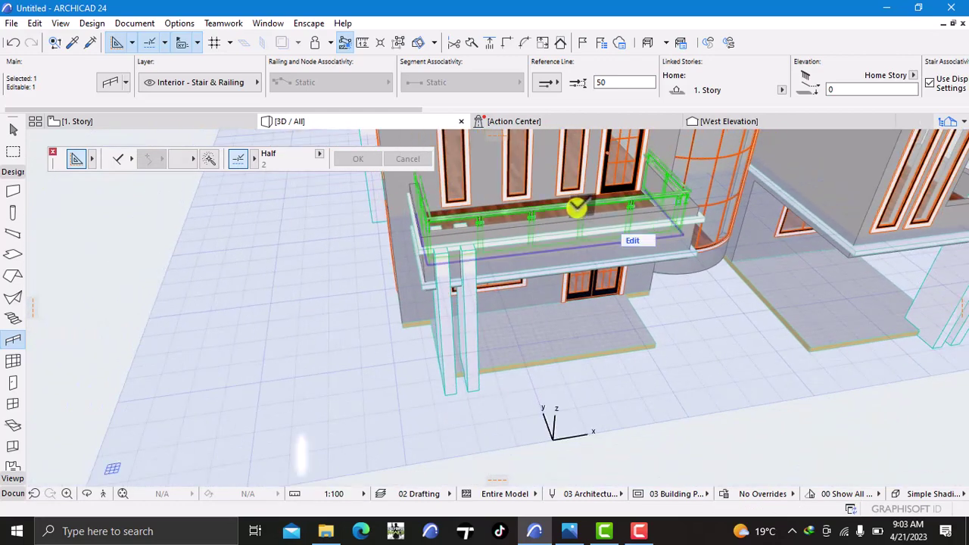
scroll(568, 216, "down", 1)
scroll(264, 251, "down", 2)
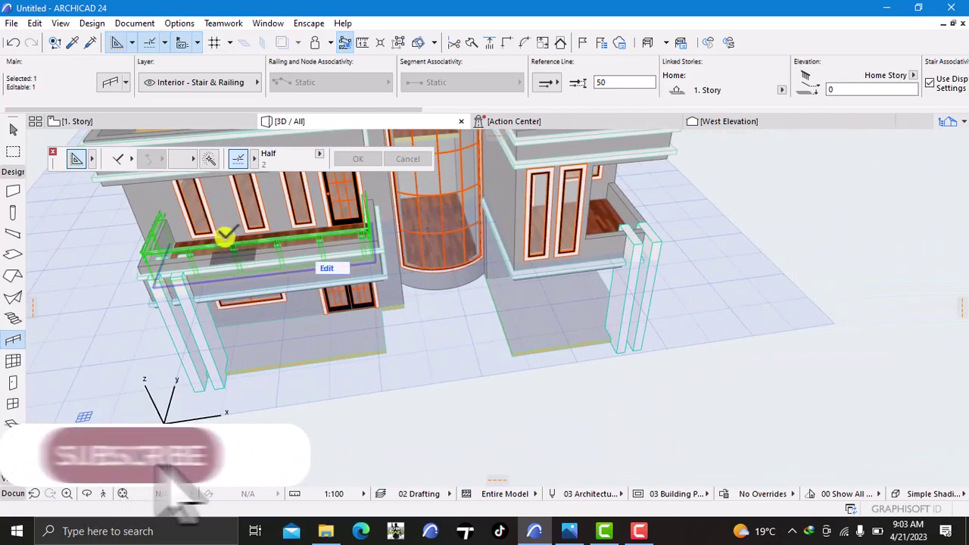
scroll(178, 276, "up", 2)
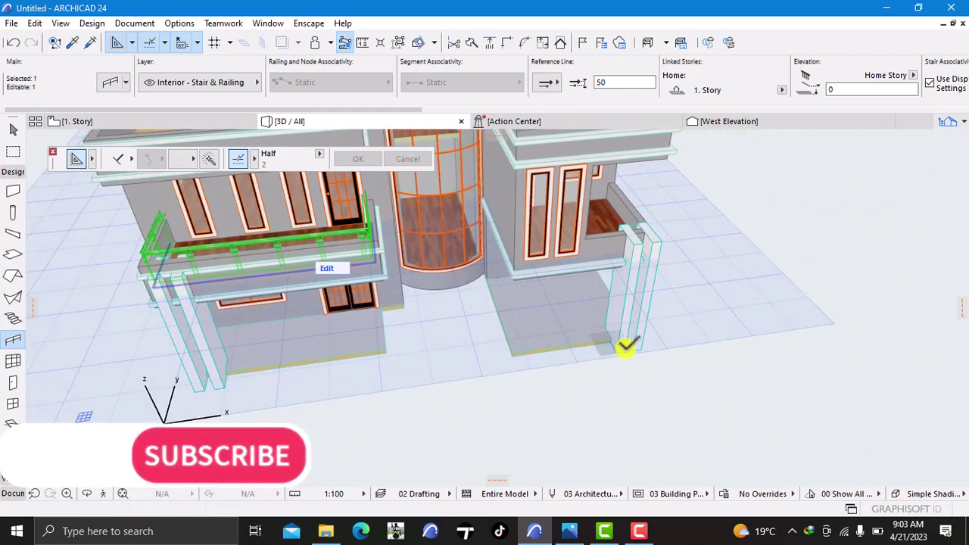
right_click(801, 207)
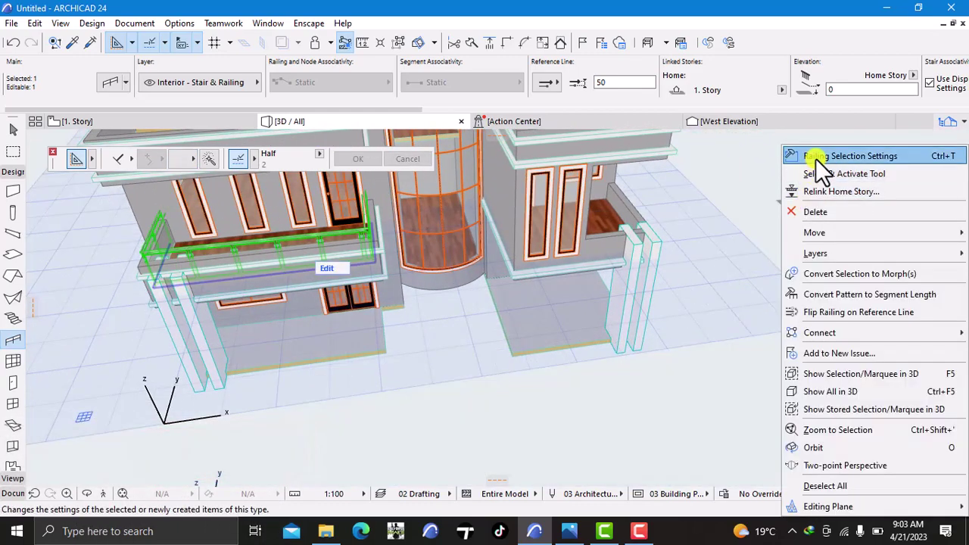
left_click(817, 158)
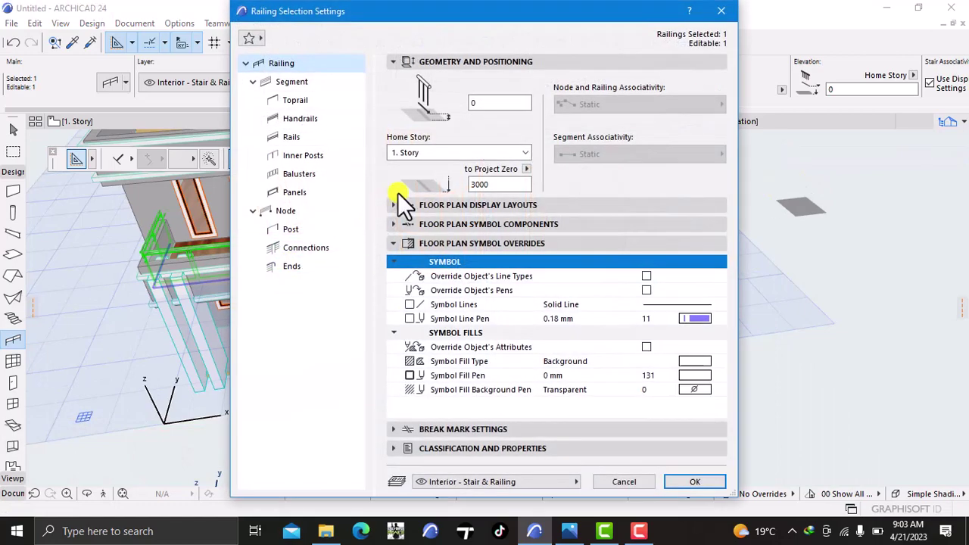
left_click(503, 184)
key("BackSpace")
key("BackSpace")
key("BackSpace")
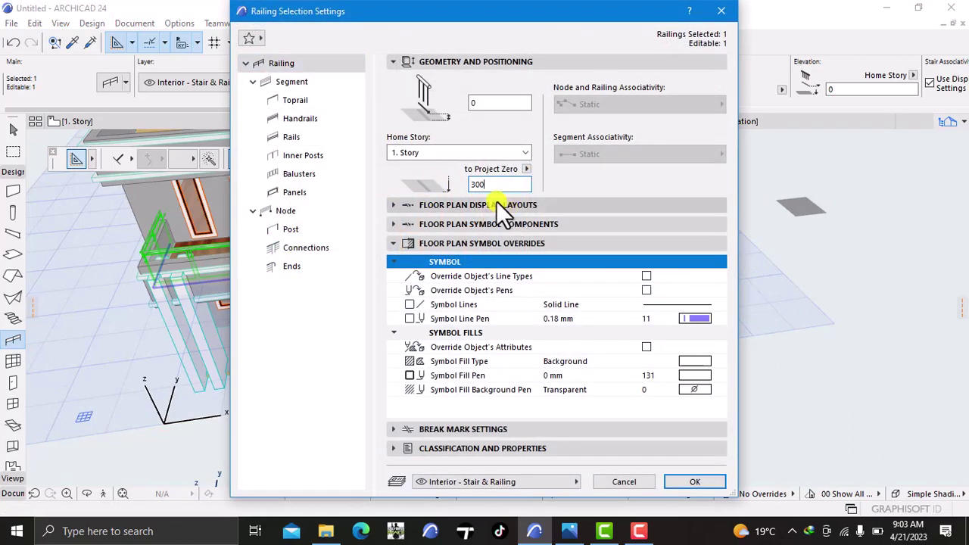
type("600")
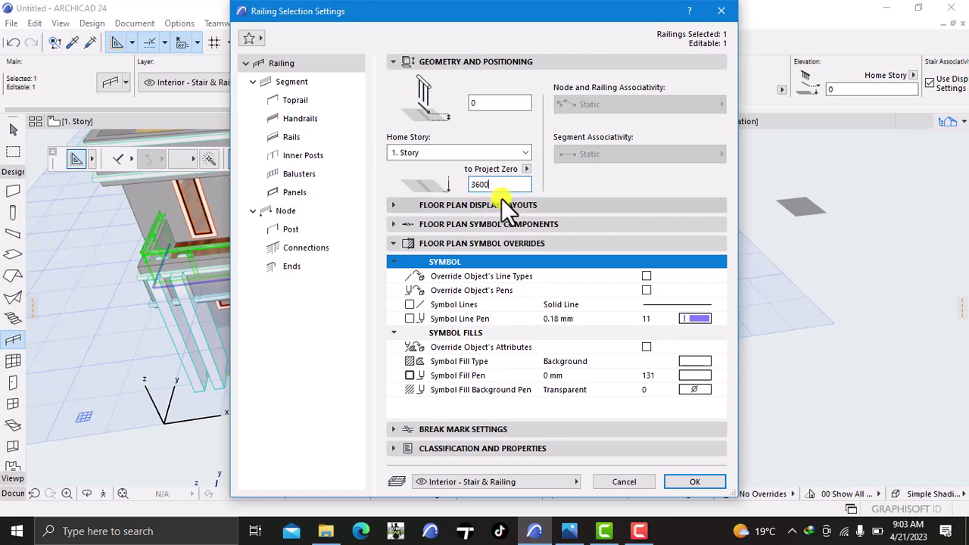
left_click(695, 483)
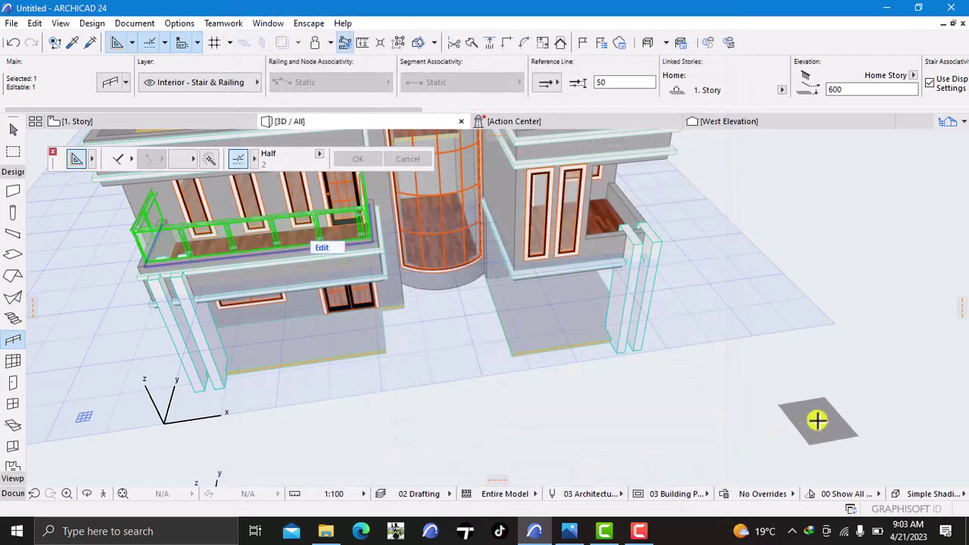
- Deselect the railing and orbit the house to examine how the raised railing sits on the larger front balcony's parapet
right_click(818, 383)
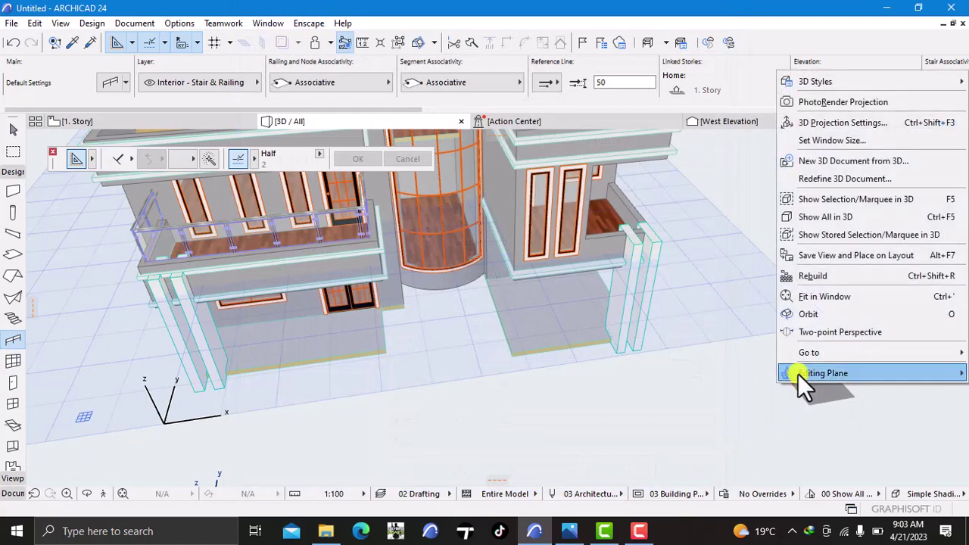
left_click(801, 319)
left_click_drag(324, 335, 390, 390)
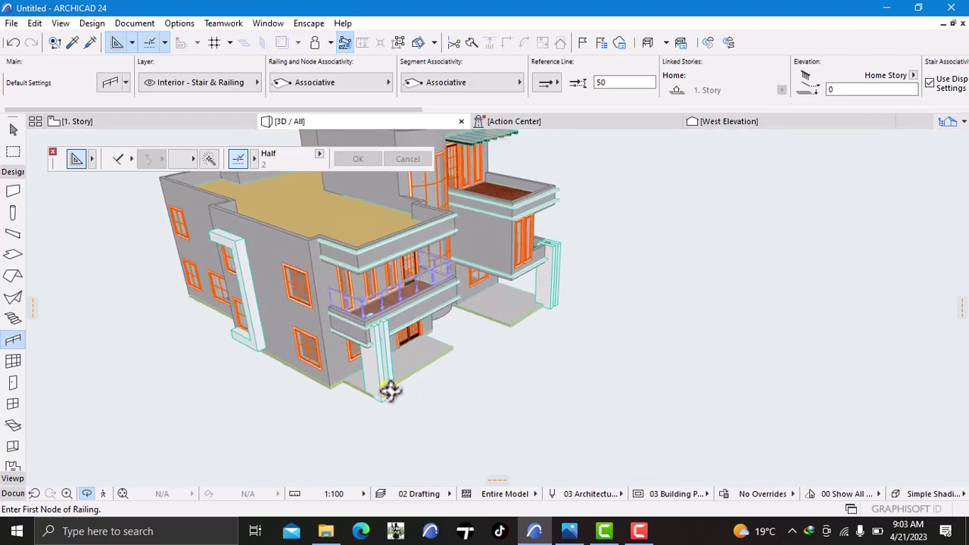
scroll(427, 275, "up", 10)
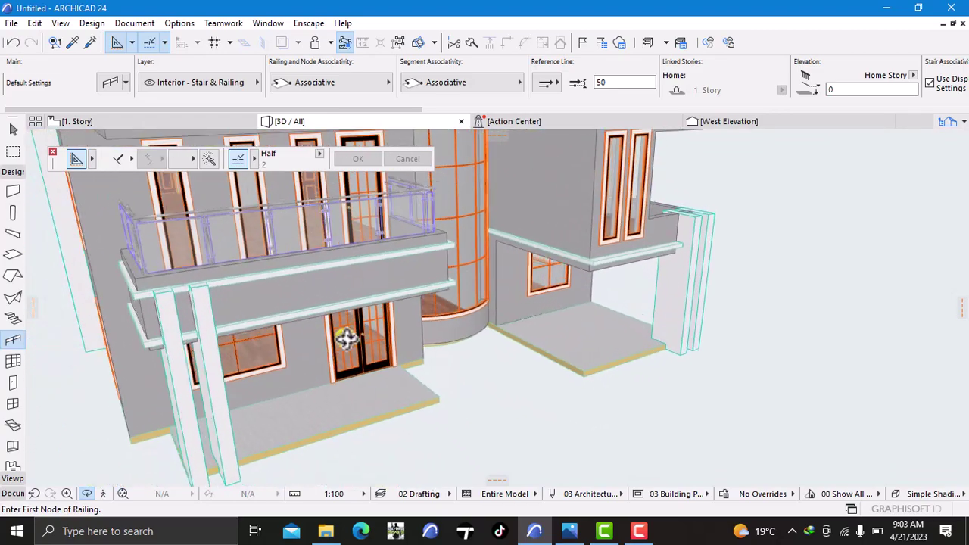
left_click_drag(346, 338, 517, 341)
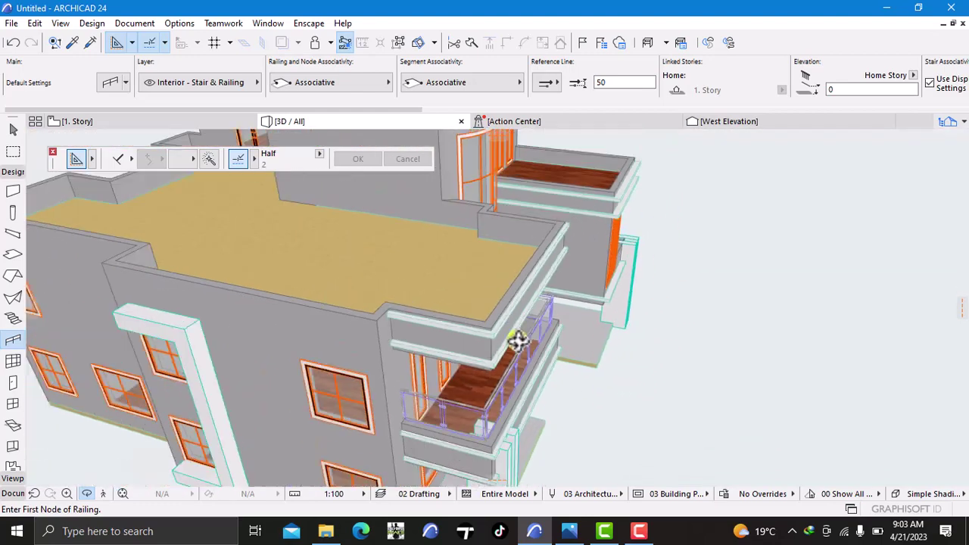
scroll(518, 341, "down", 3)
middle_click_drag(517, 340, 498, 242)
scroll(595, 299, "up", 1)
right_click(655, 289)
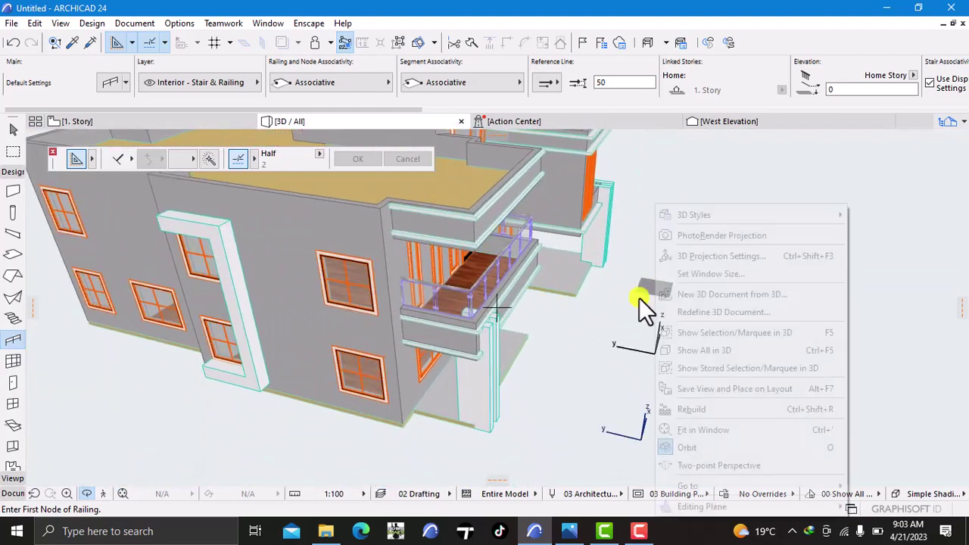
left_click(586, 379)
left_click_drag(664, 340, 312, 316)
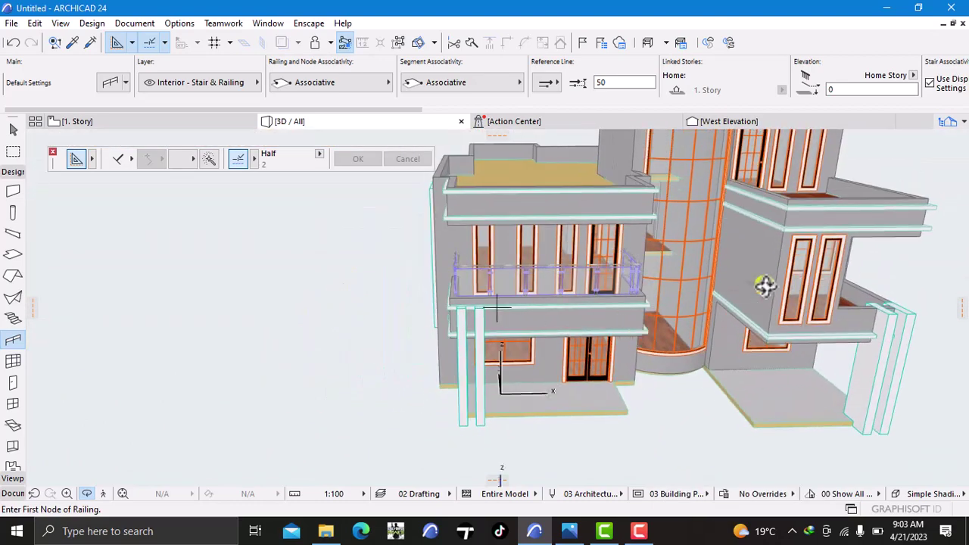
left_click_drag(336, 372, 446, 381)
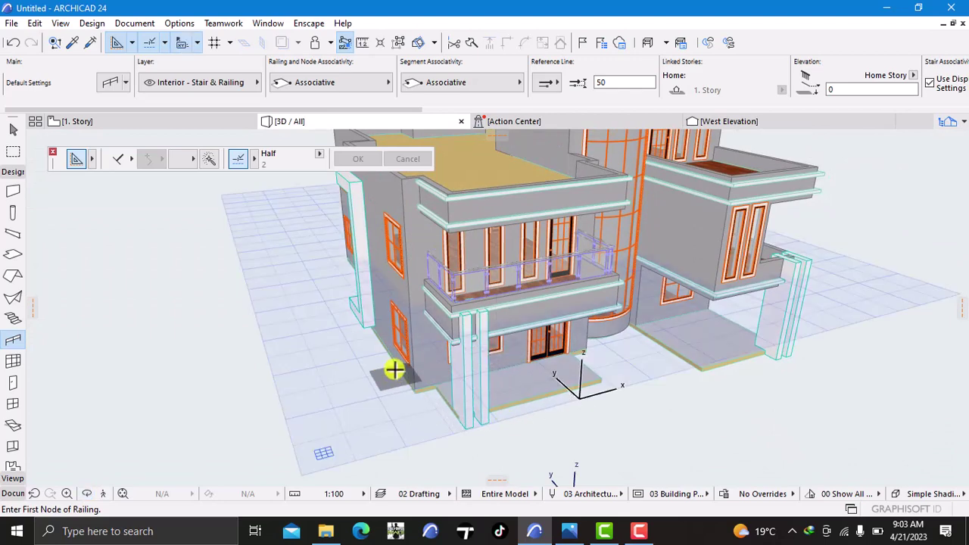
- Select the larger front balcony's railing, apply the Wired Railing favorite to it and inspect the result up close
left_click(475, 276, "shift")
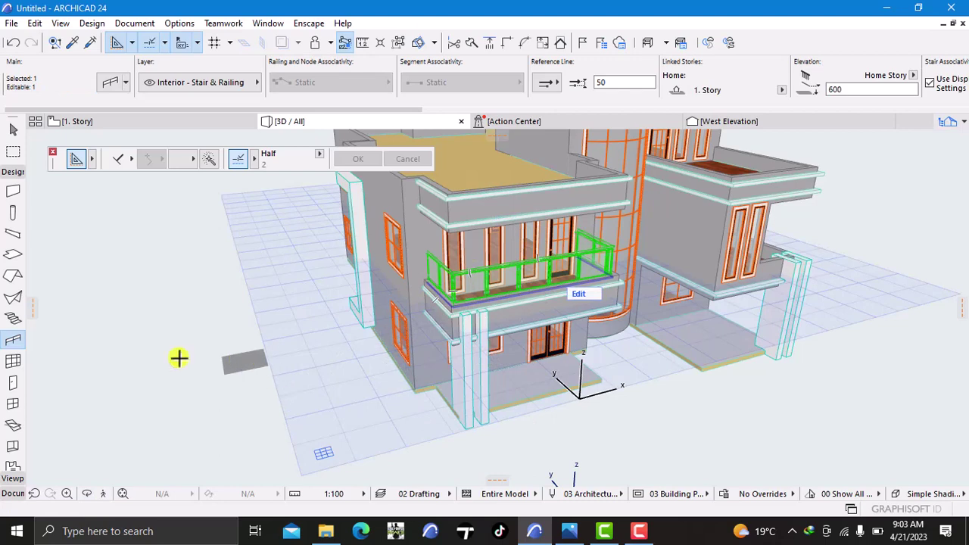
left_click(22, 343)
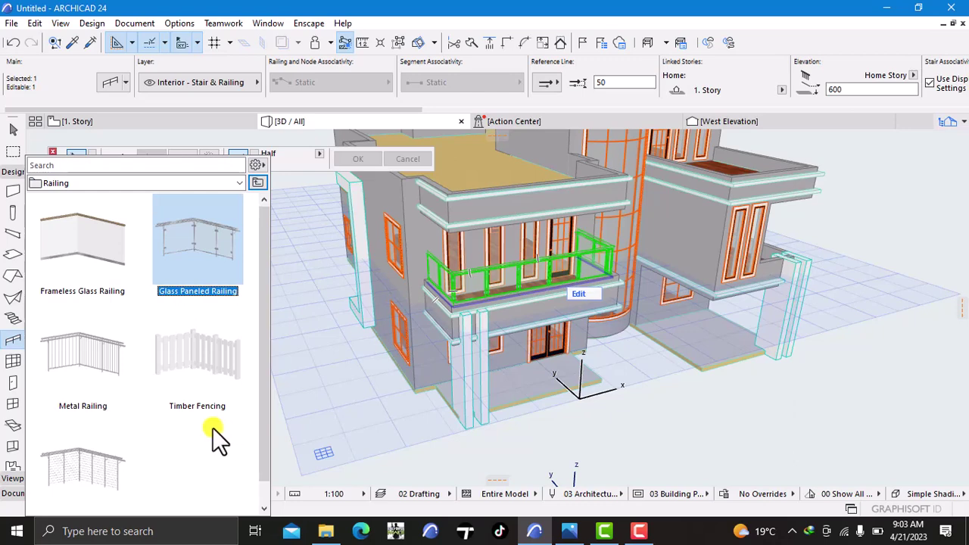
left_click(68, 465)
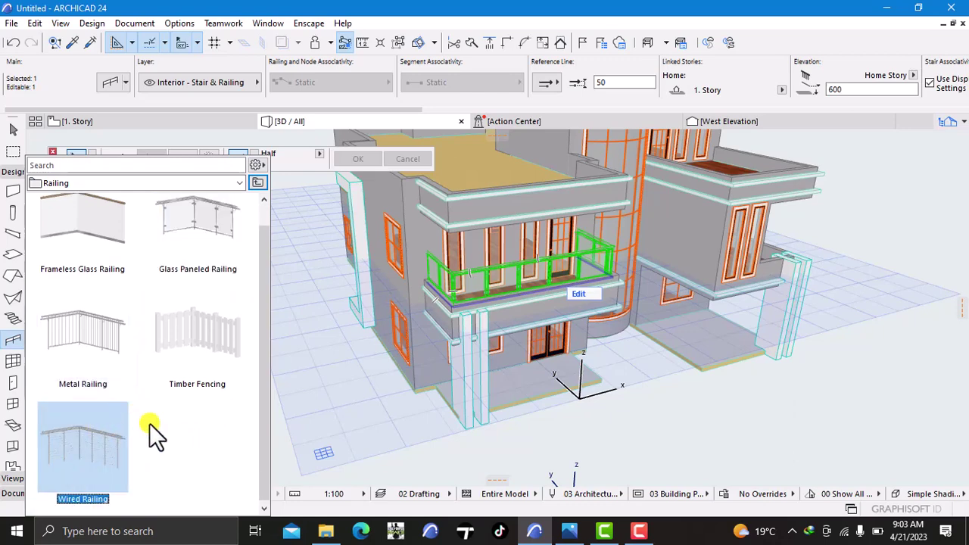
double_click(94, 436)
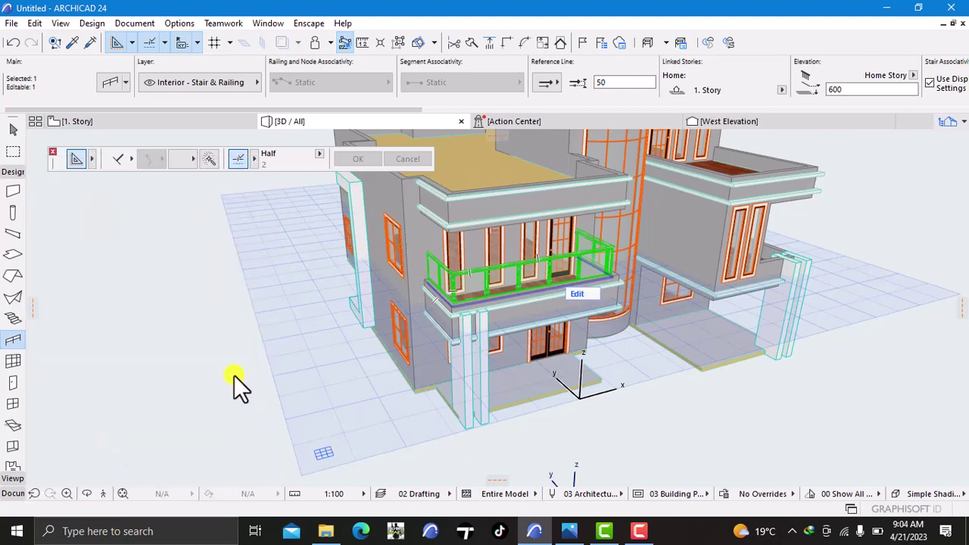
scroll(228, 368, "up", 2)
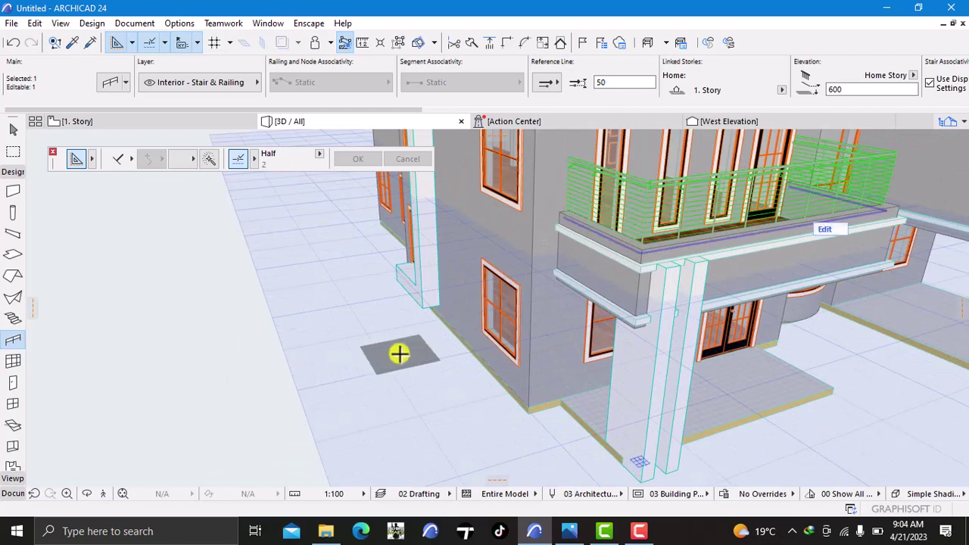
middle_click_drag(398, 352, 274, 393, "shift")
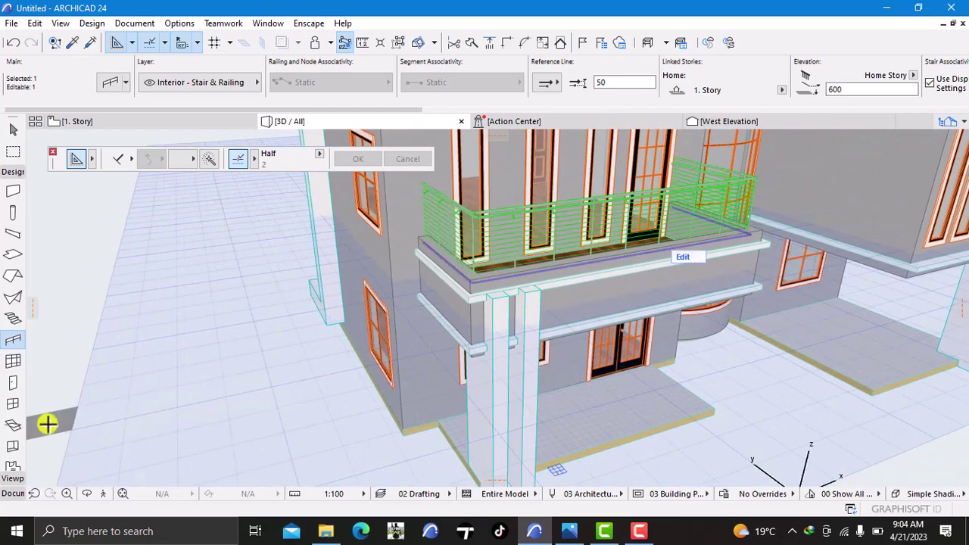
scroll(590, 216, "up", 2)
scroll(553, 247, "up", 2)
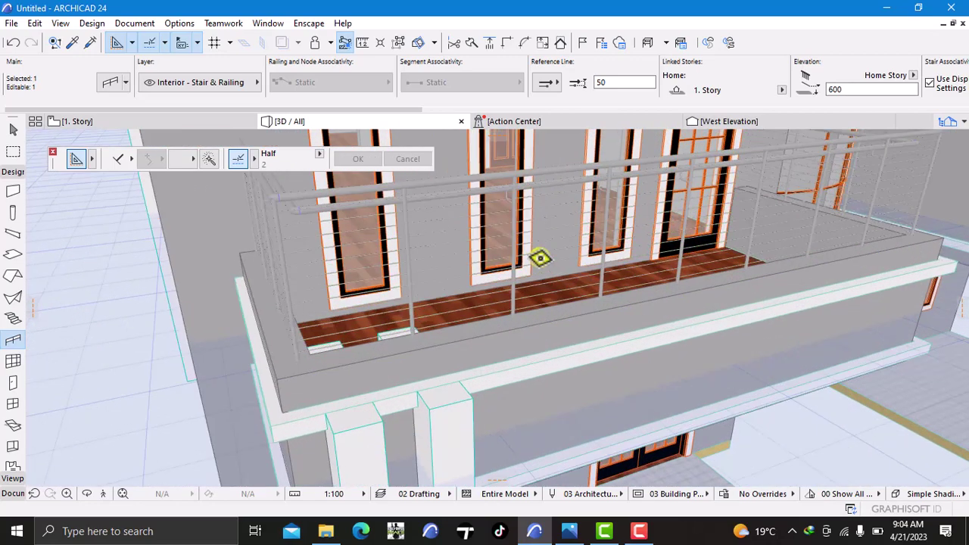
scroll(540, 258, "down", 4)
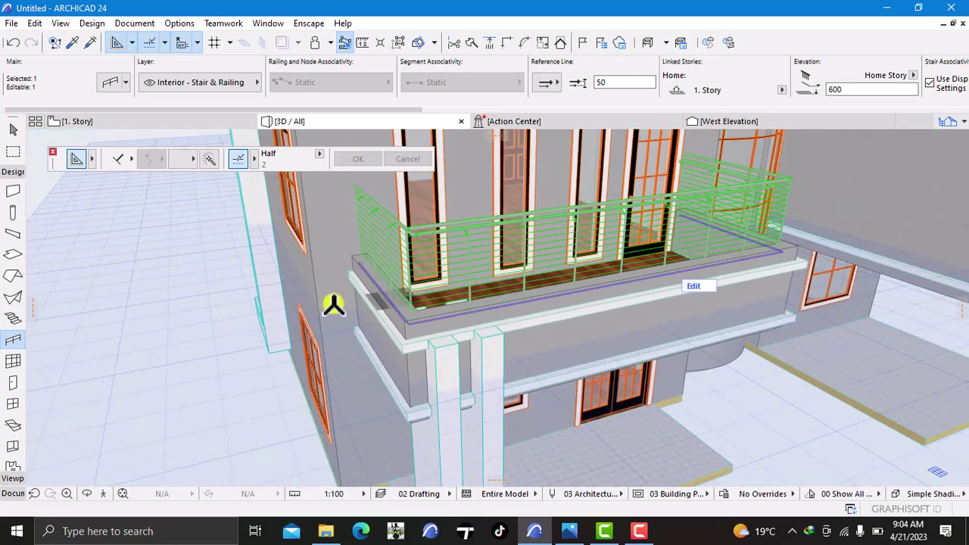
- Apply the Frameless Glass Railing favorite to the selected balcony railing and deselect it
right_click(21, 340)
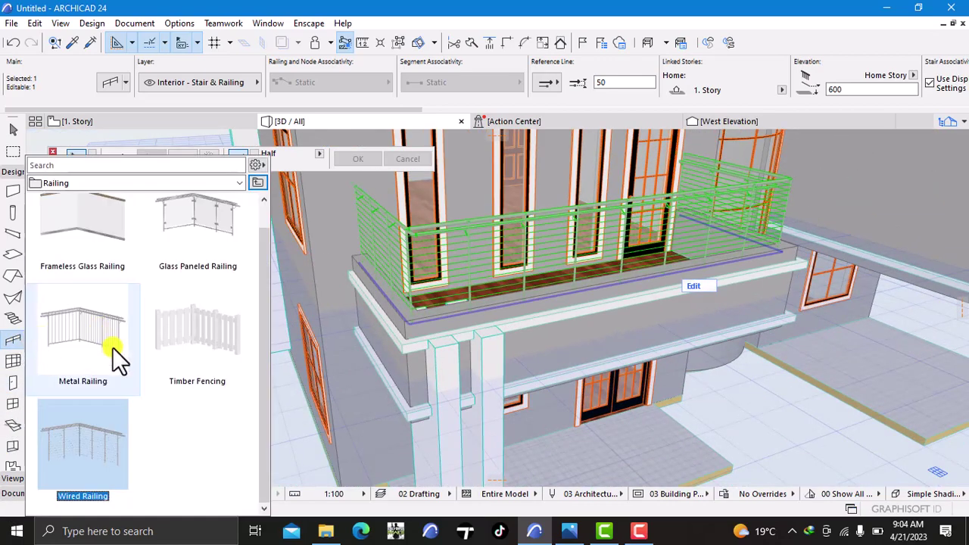
scroll(85, 354, "up", 1)
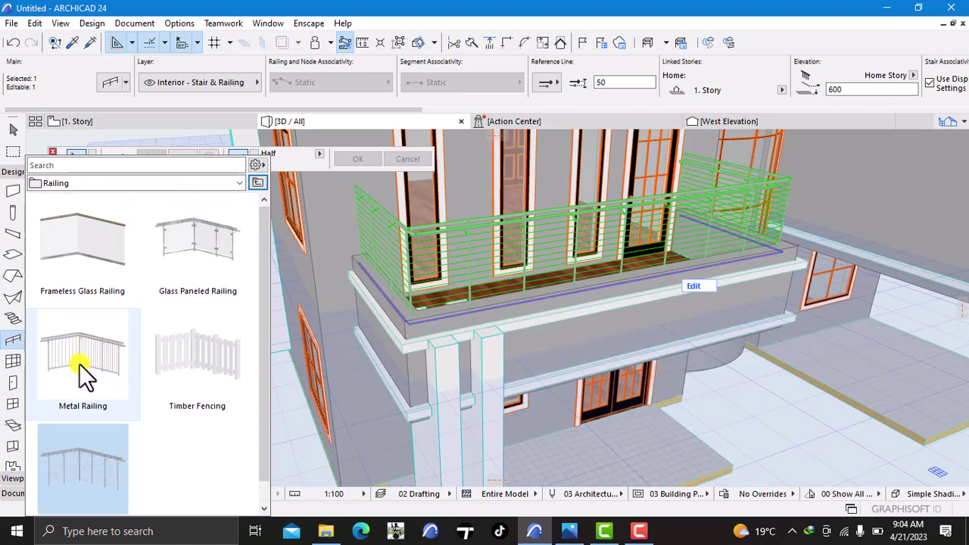
double_click(97, 284)
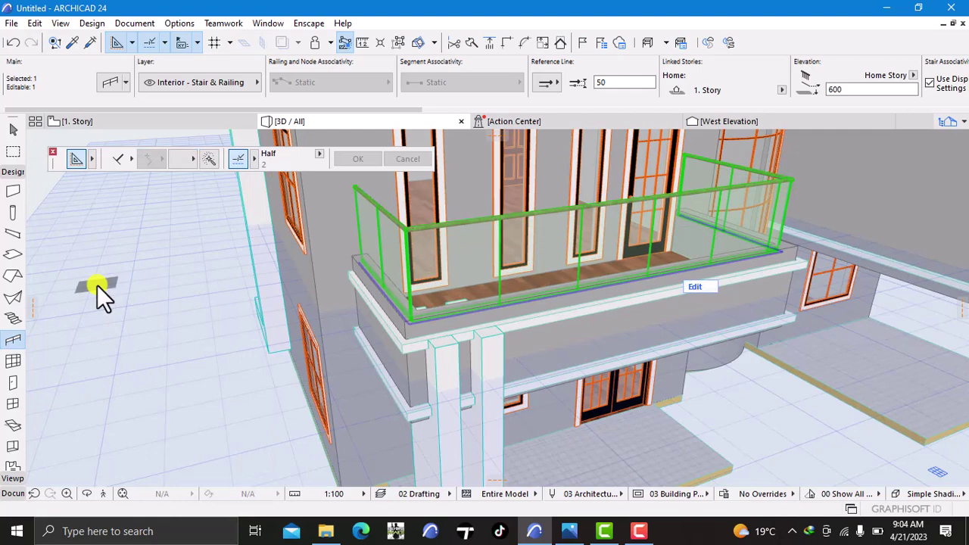
key("Escape")
scroll(166, 388, "down", 3)
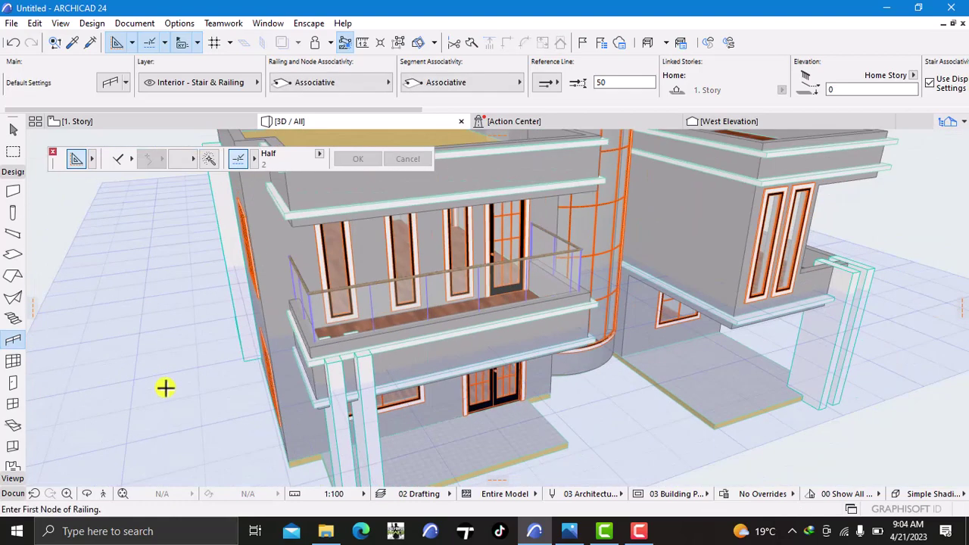
scroll(166, 388, "down", 2)
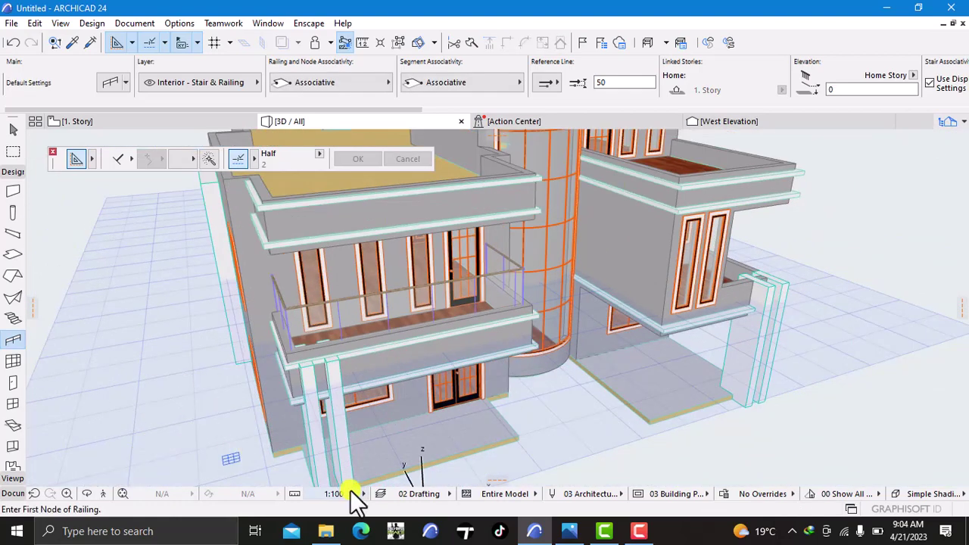
- Switch to the Photos viewer and examine the balcony's glass railing up close in the reference render Image2.png
mouse_move(569, 534)
left_click(564, 493)
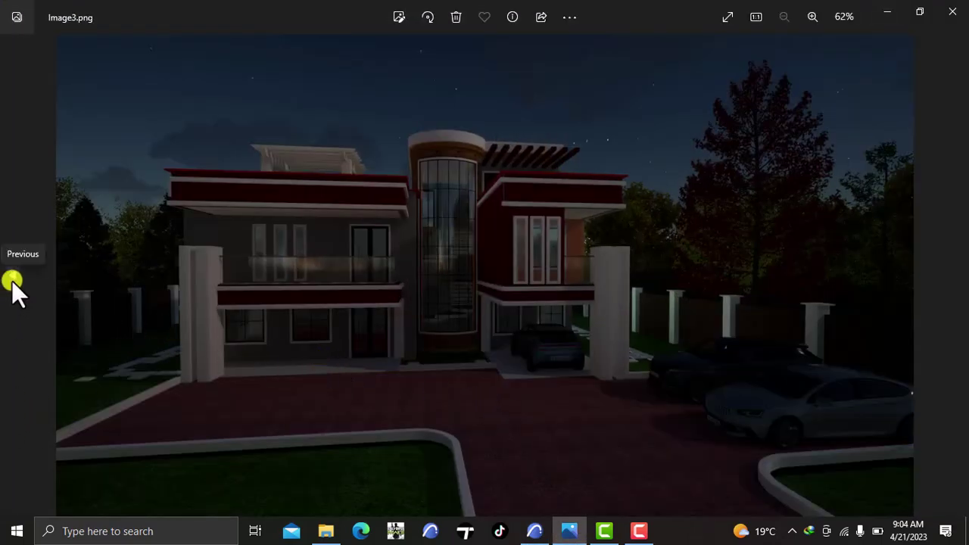
left_click(11, 277)
scroll(454, 311, "up", 4)
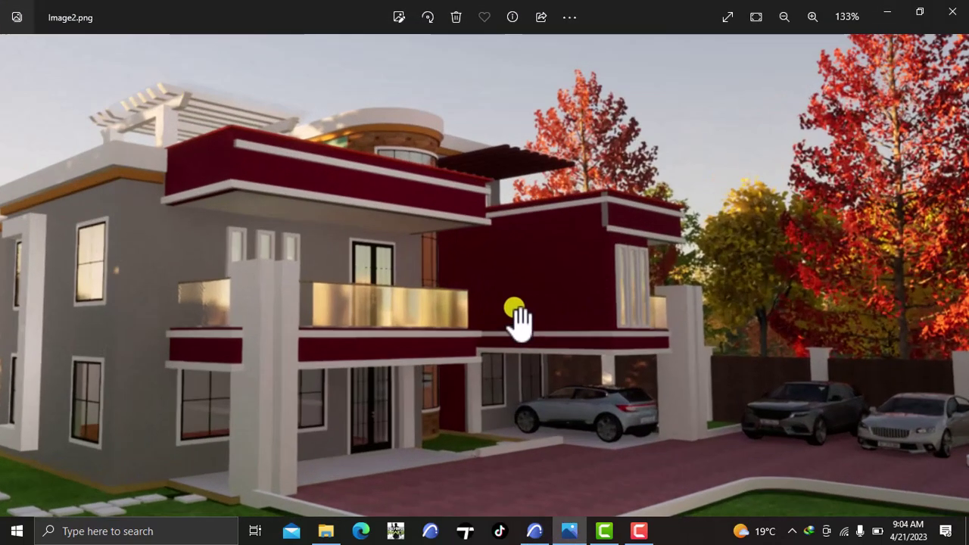
scroll(530, 272, "down", 4)
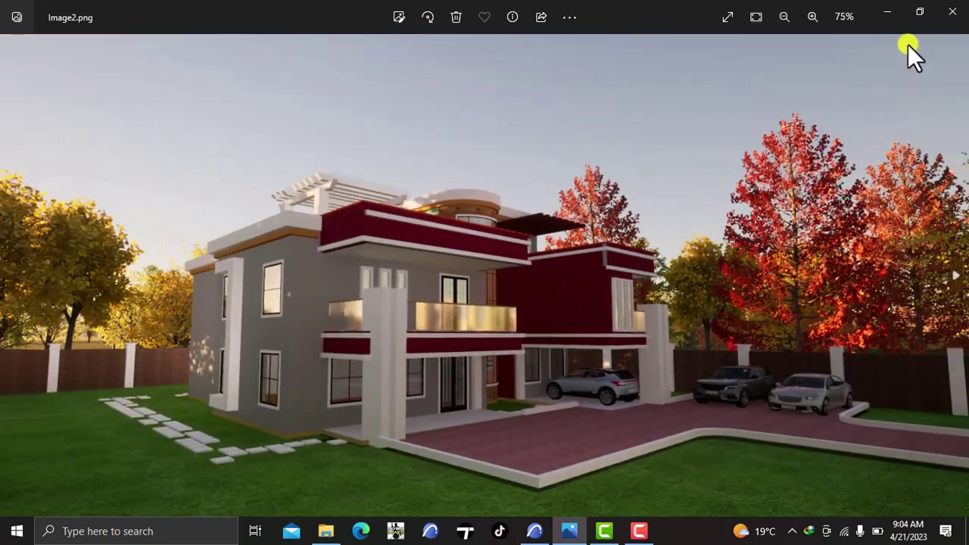
- Switch back to ARCHICAD, apply the Glass Paneled Railing favorite to the larger front balcony's railing and deselect it
mouse_move(537, 523)
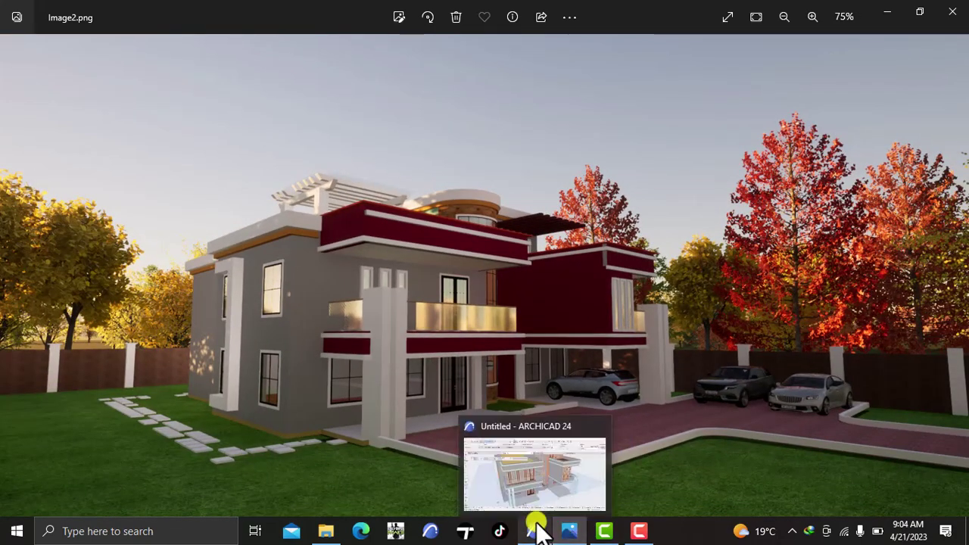
left_click(501, 466)
scroll(426, 401, "down", 5)
scroll(426, 402, "up", 5)
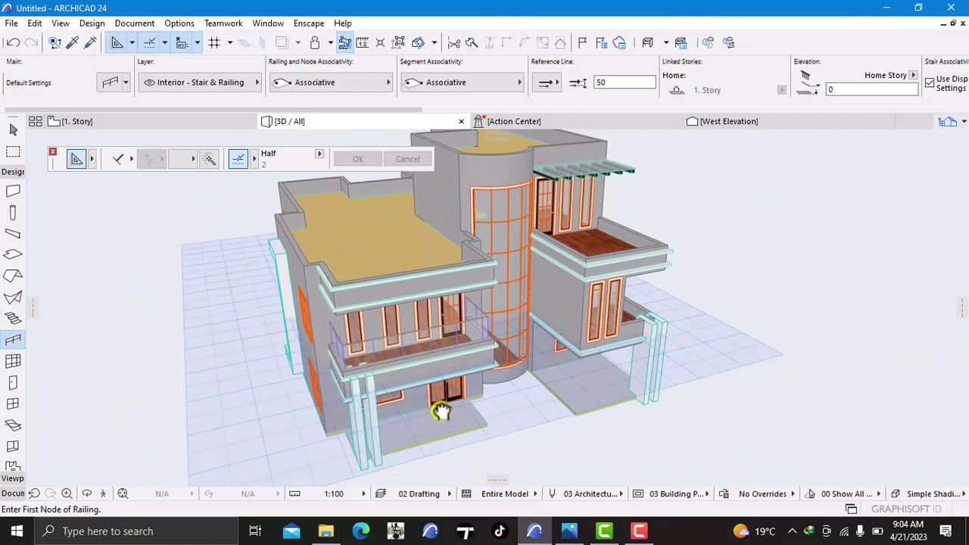
scroll(396, 292, "up", 2)
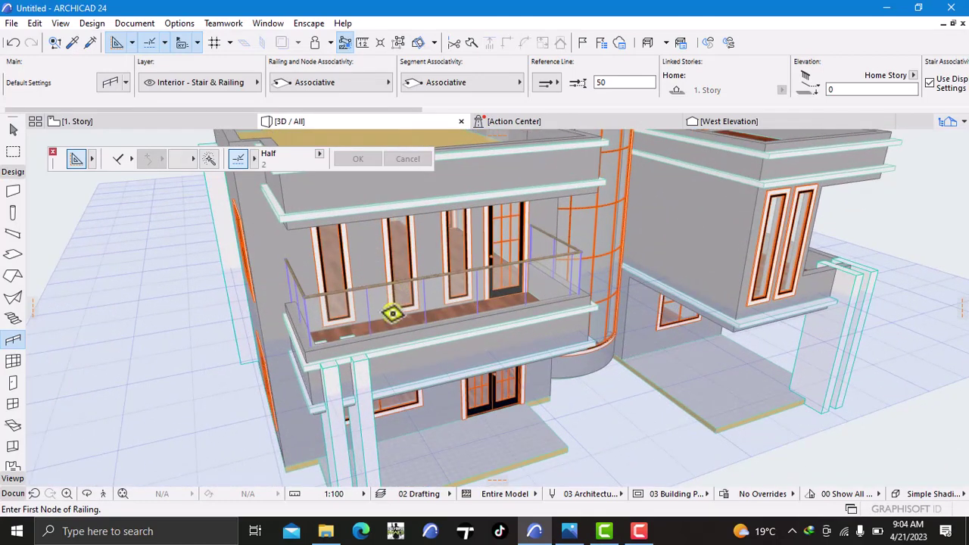
left_click(372, 295)
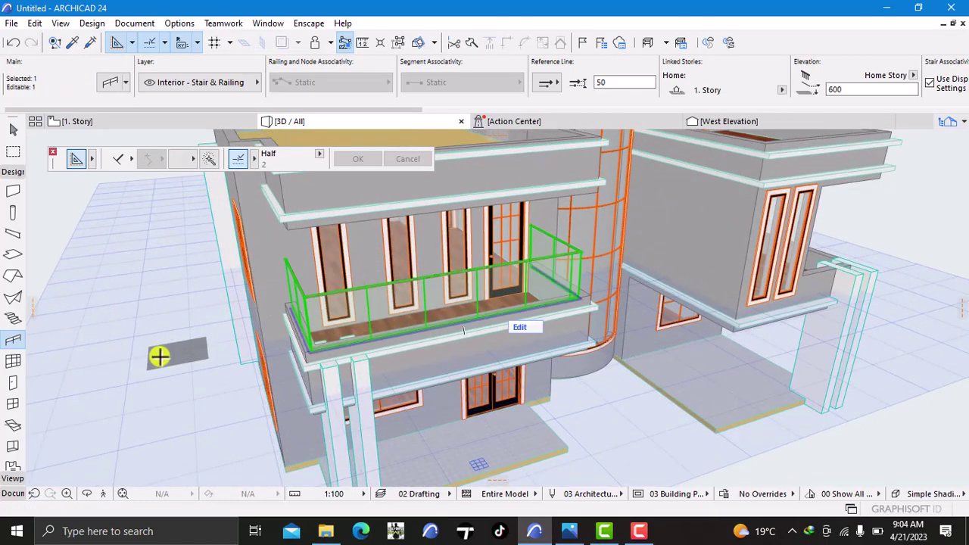
left_click(21, 335)
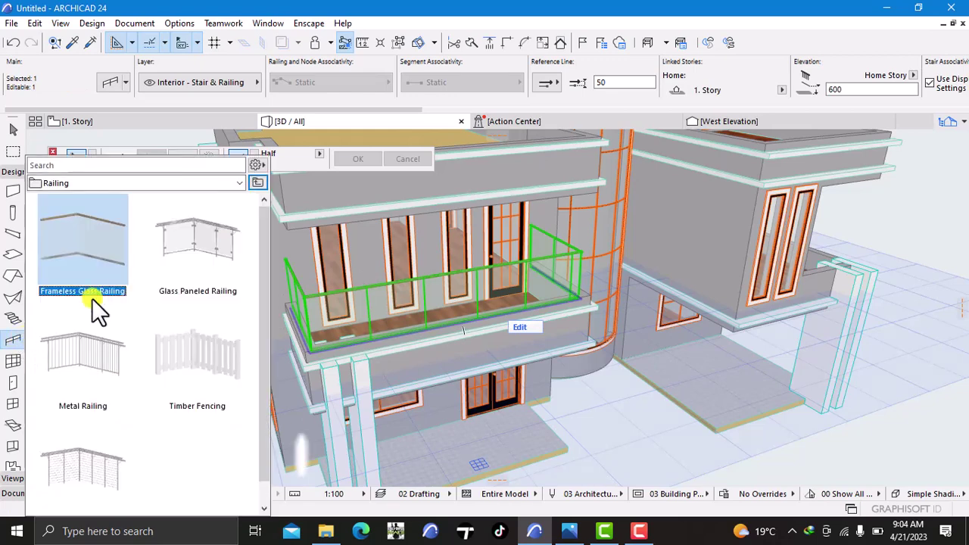
left_click(208, 242)
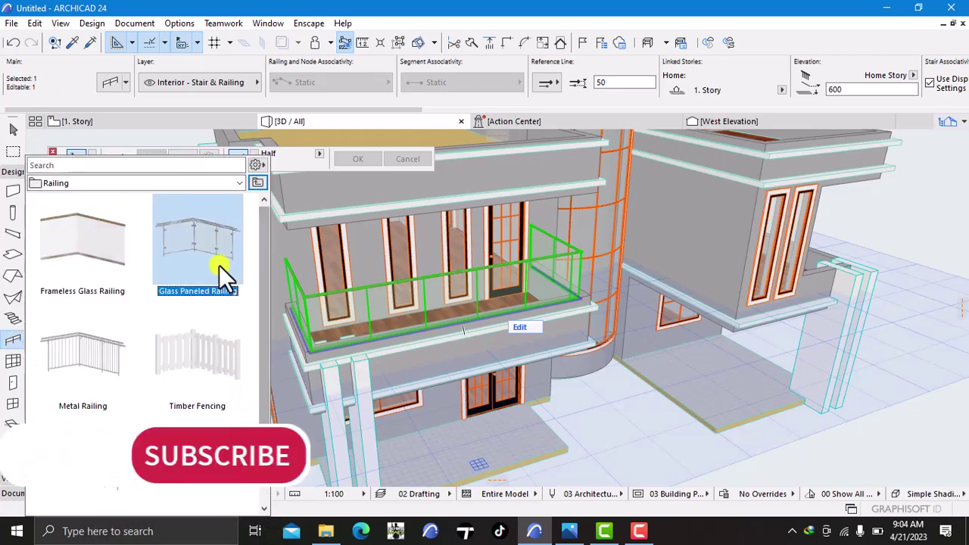
double_click(219, 265)
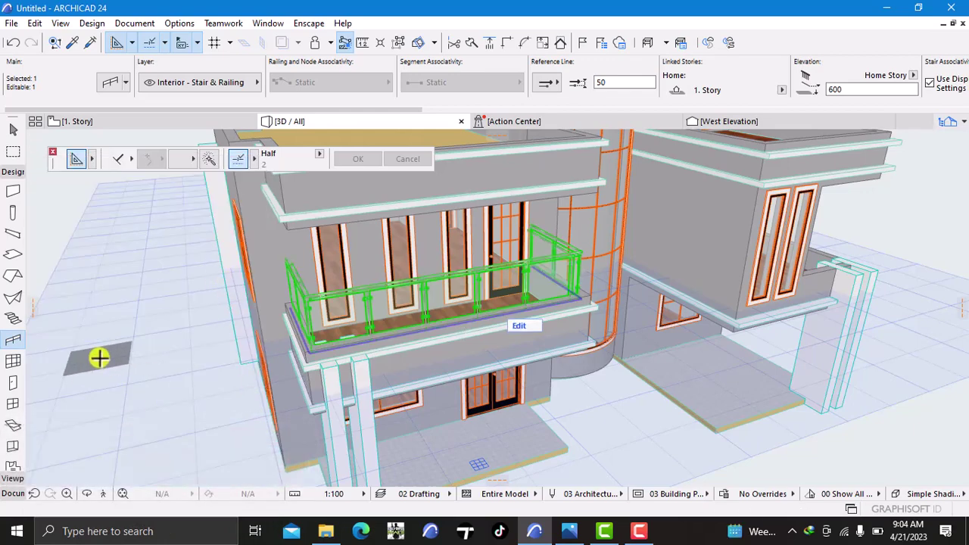
key("Escape")
- Orbit the 3D model around to the rear facade and examine the open balcony beneath the pergola
scroll(172, 425, "down", 3)
scroll(298, 350, "down", 5)
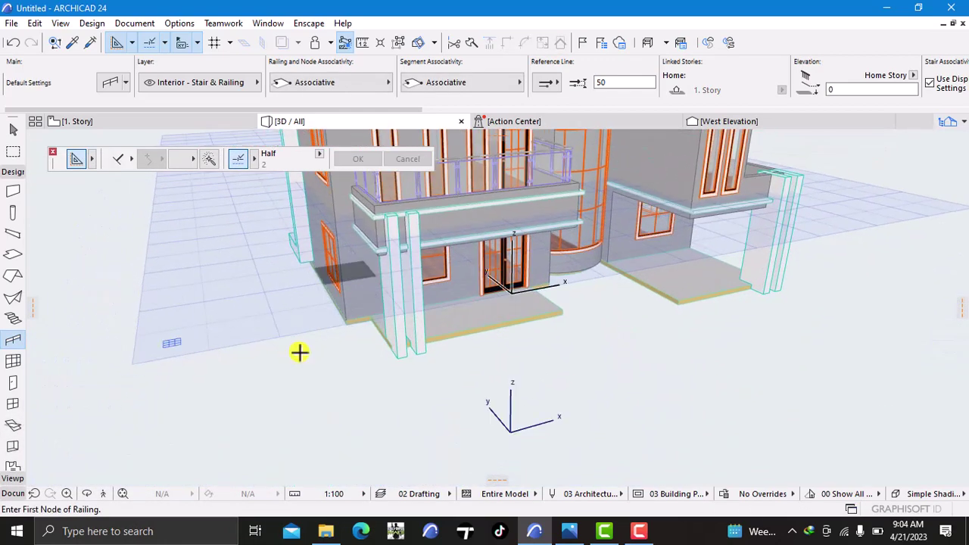
right_click(176, 388)
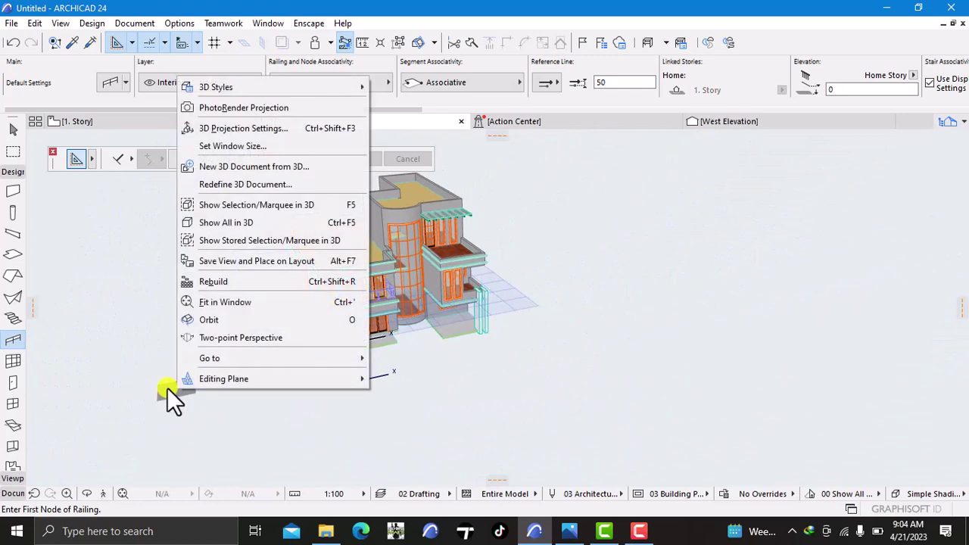
left_click(203, 321)
left_click_drag(179, 335, 405, 385)
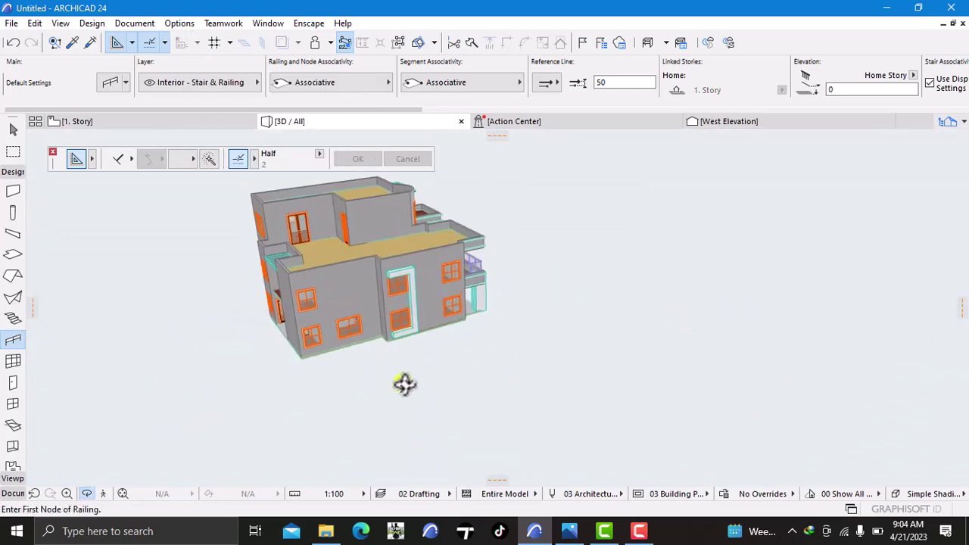
left_click_drag(280, 346, 350, 395)
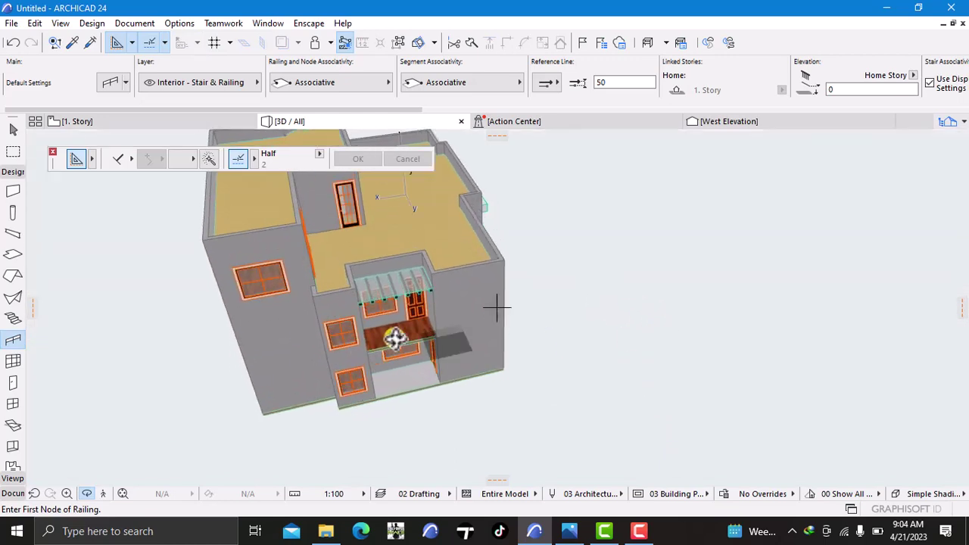
- On the 1. Story floor plan, draw a straight railing from wall to wall along the open edge of the rear balcony
left_click(94, 122)
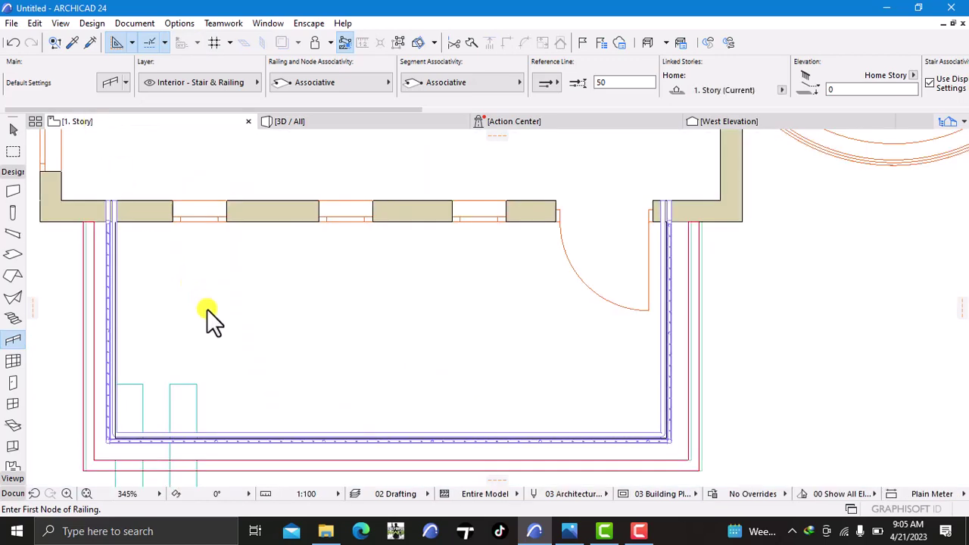
scroll(210, 318, "down", 10)
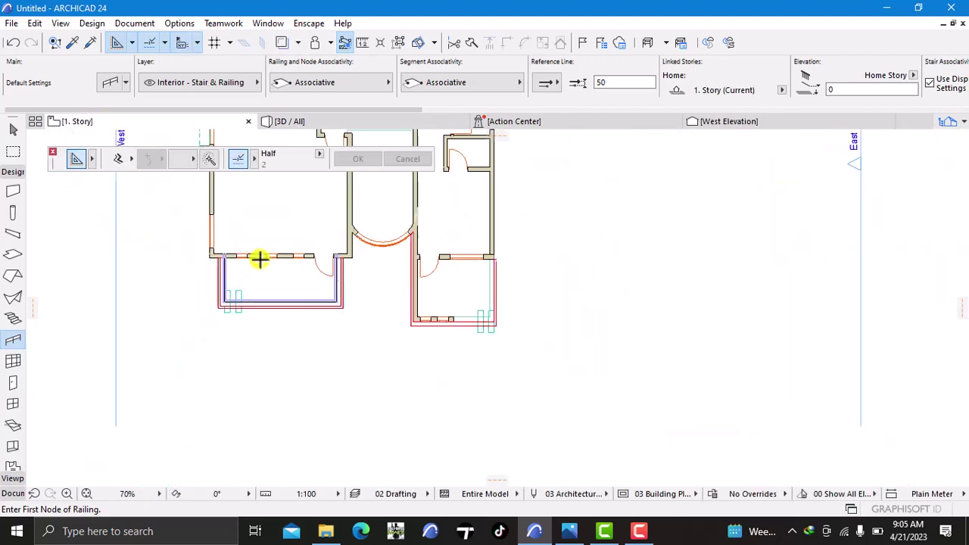
middle_click_drag(307, 270, 322, 433)
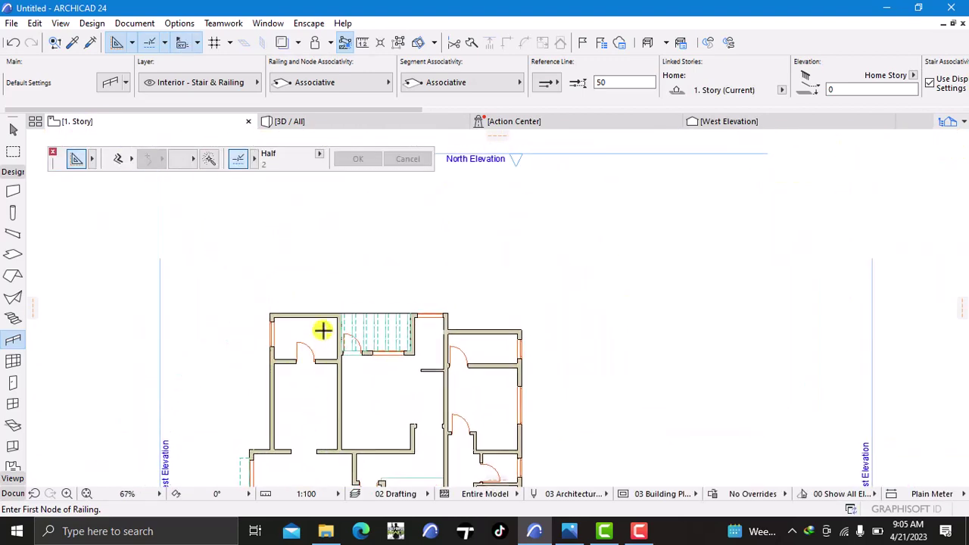
scroll(323, 327, "up", 5)
scroll(322, 327, "up", 2)
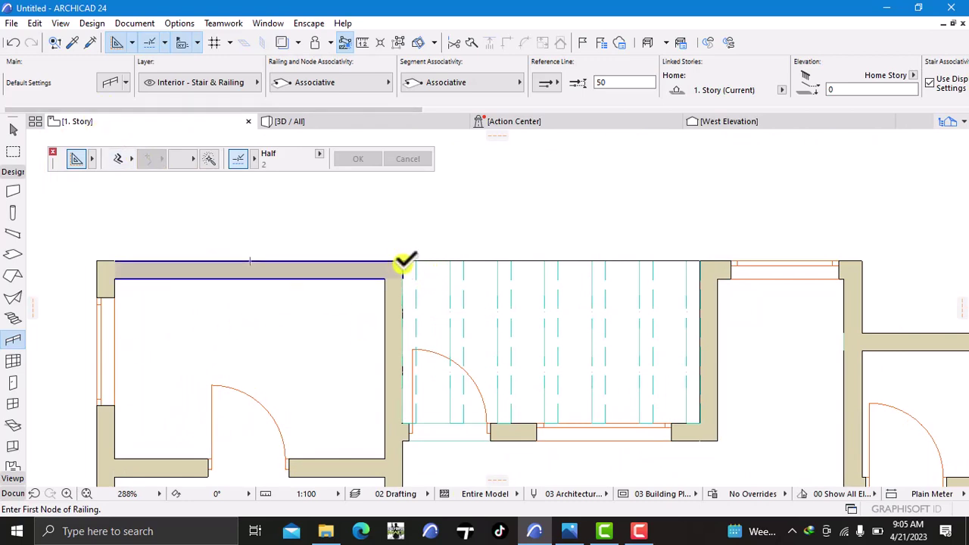
left_click(403, 262)
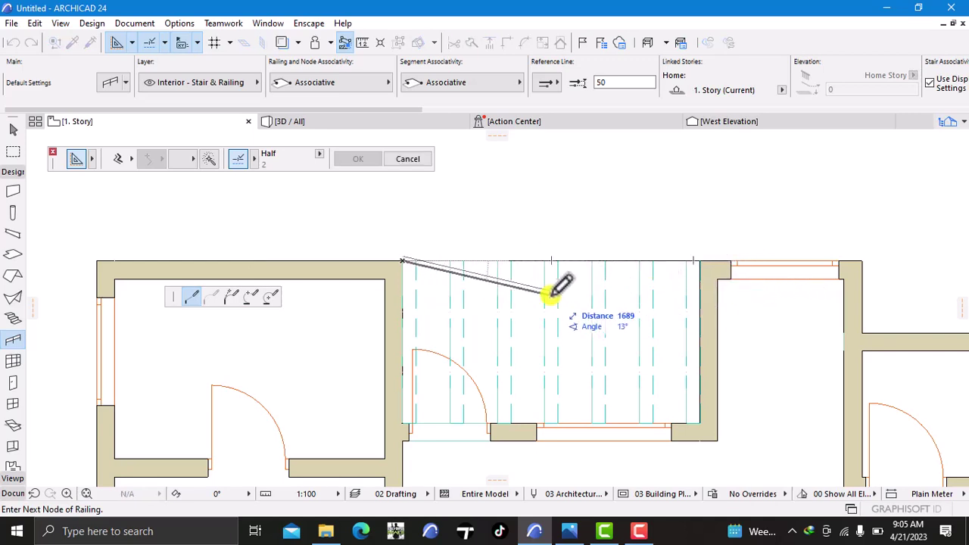
key("Escape")
scroll(409, 272, "up", 5)
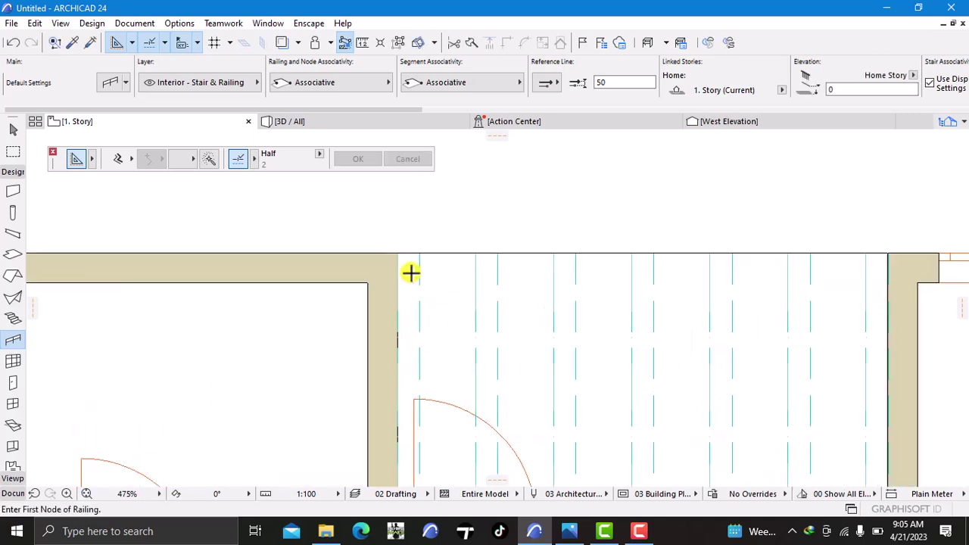
left_click(390, 260)
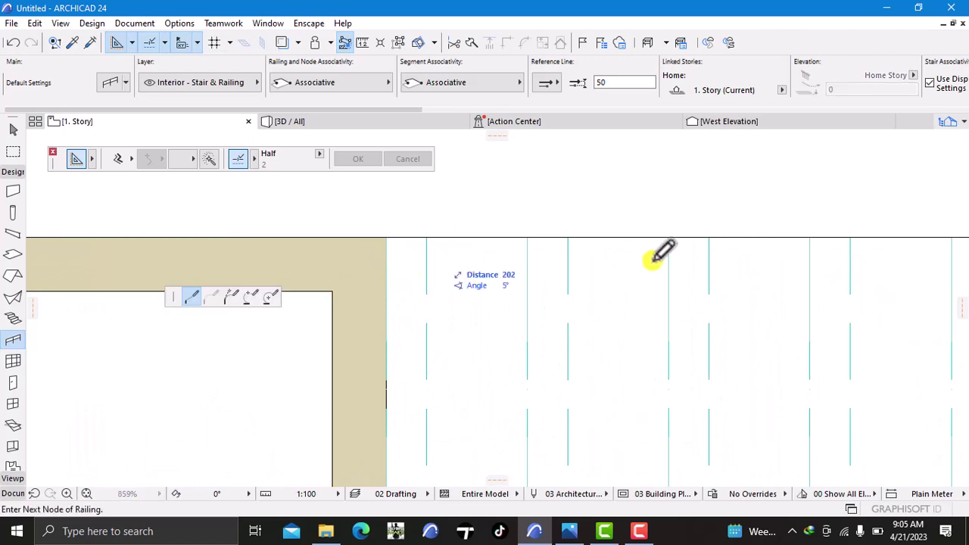
scroll(768, 277, "up", 1)
scroll(768, 279, "down", 2)
middle_click_drag(768, 287, 446, 334)
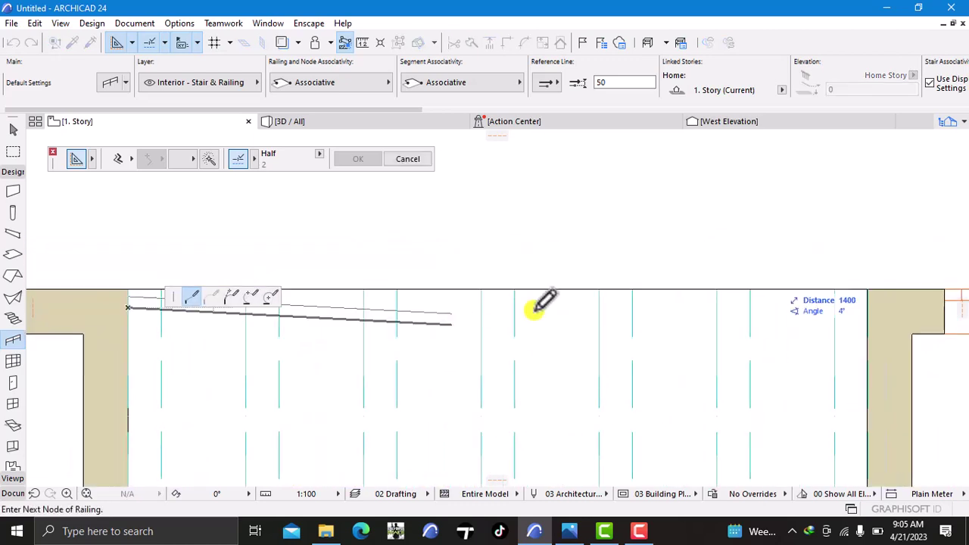
double_click(868, 307)
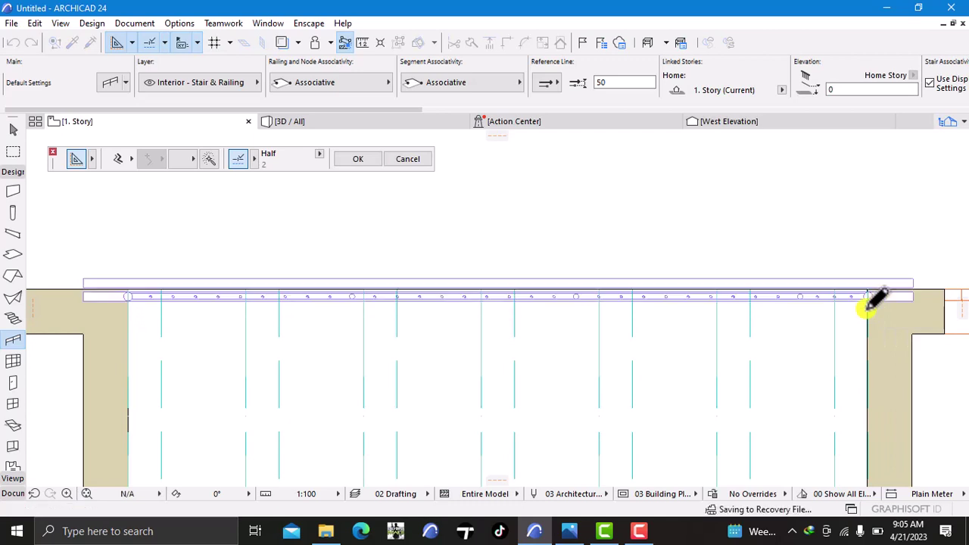
- In the 3D view, apply the Glass Paneled Railing favorite to the rear balcony's railing and deselect it
left_click(350, 123)
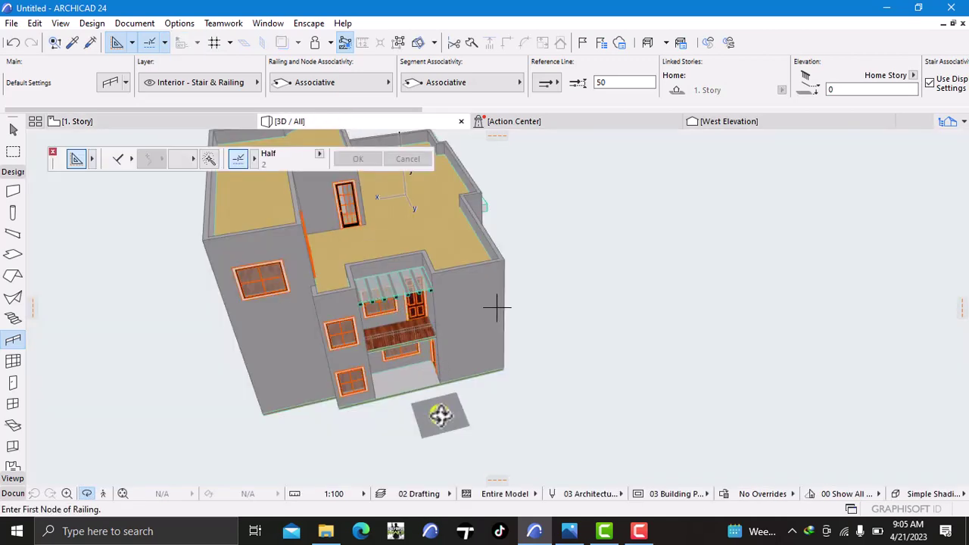
scroll(441, 415, "up", 3)
scroll(498, 307, "up", 3)
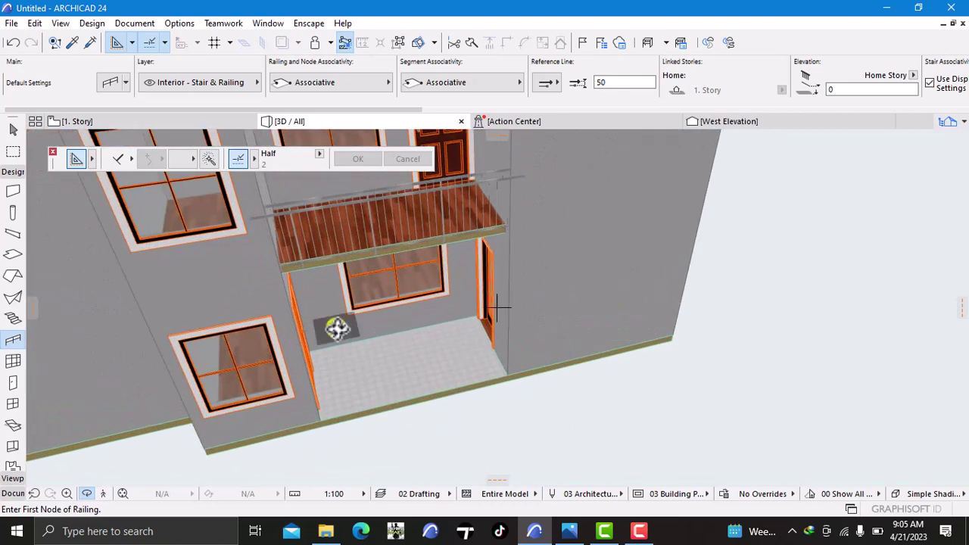
left_click(387, 237, "shift")
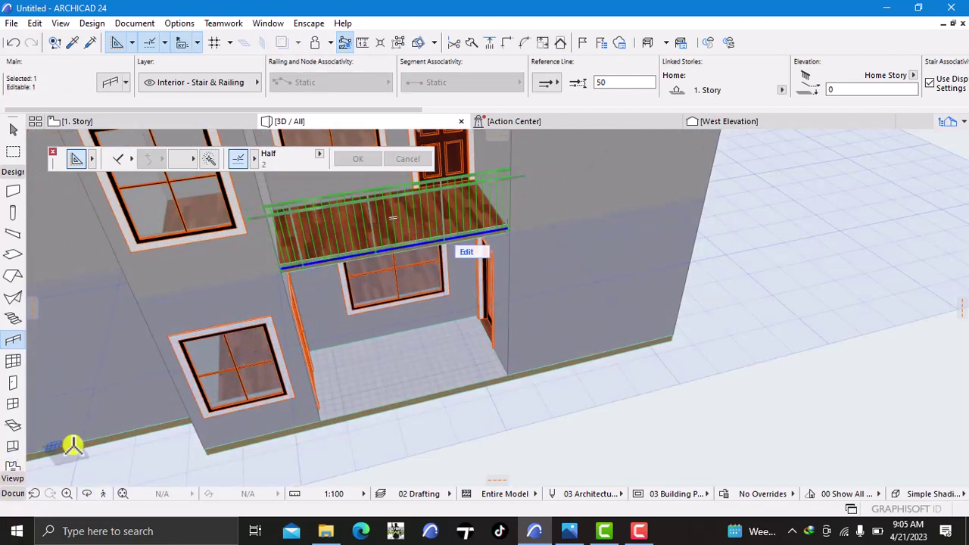
left_click(20, 345)
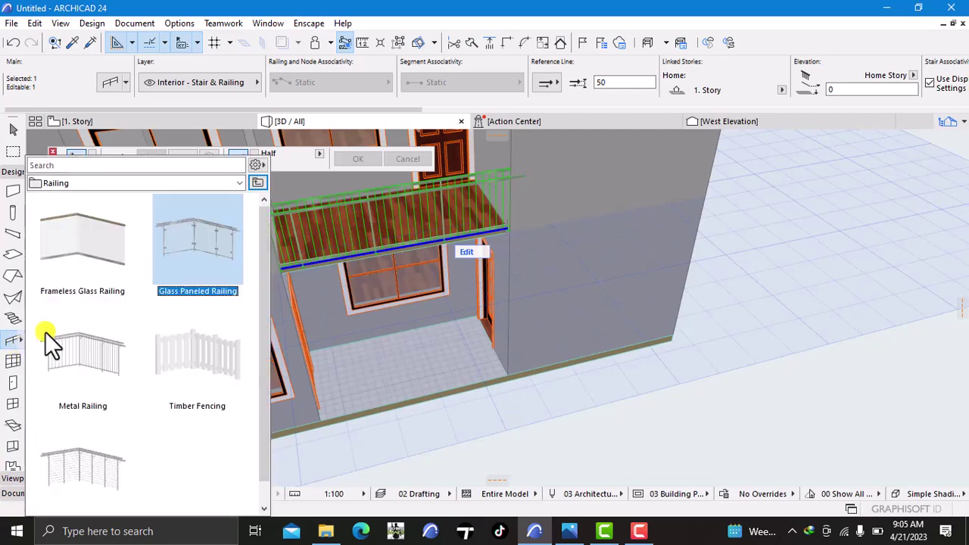
double_click(219, 258)
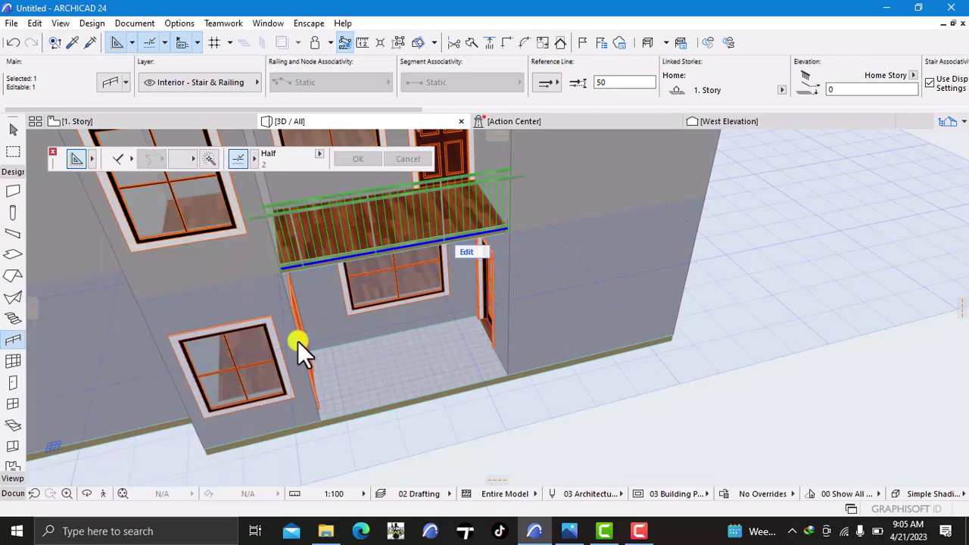
key("Escape")
- Orbit the house from the rear back around to the front to examine the balcony railings on all sides
scroll(713, 426, "down", 3)
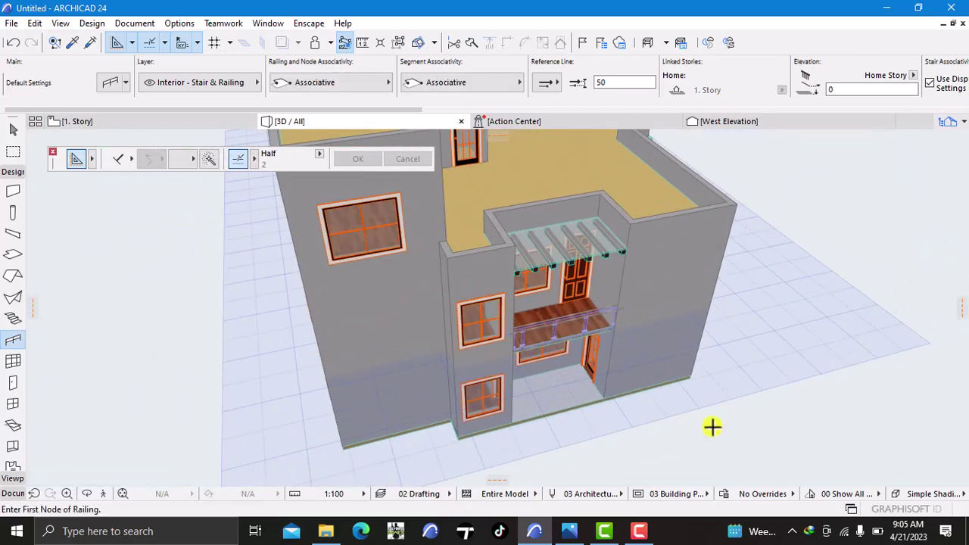
right_click(742, 438)
left_click(771, 368)
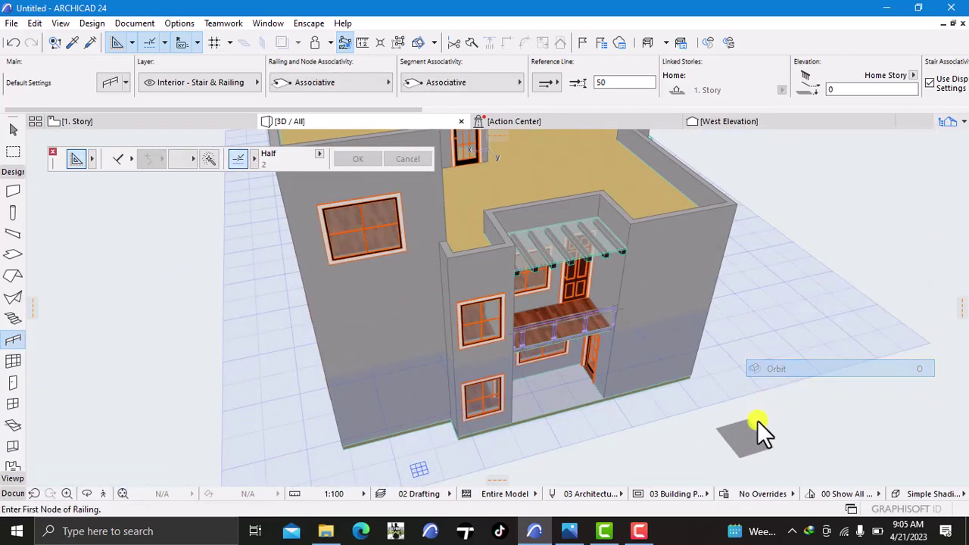
left_click_drag(758, 428, 811, 386)
left_click_drag(329, 414, 520, 411)
scroll(528, 411, "down", 4)
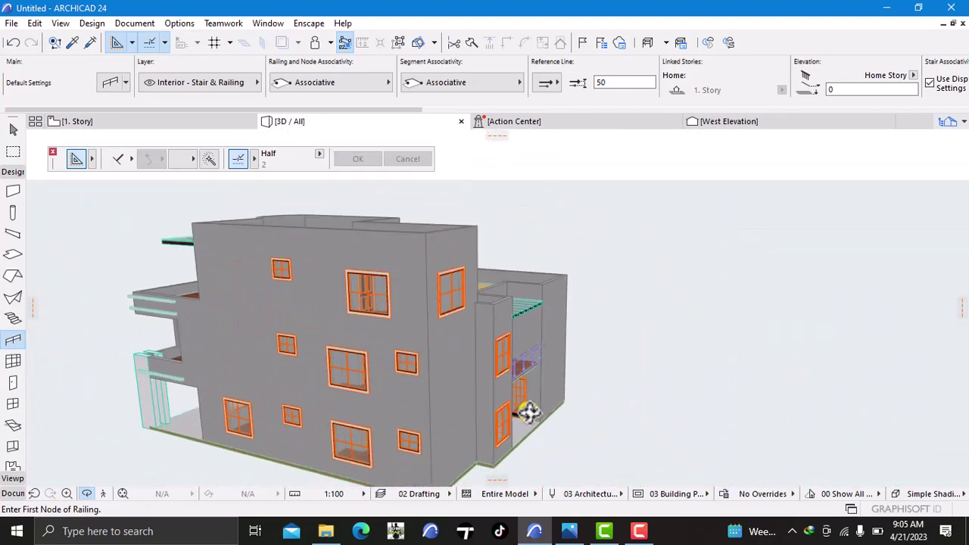
left_click_drag(250, 407, 617, 355)
scroll(813, 396, "up", 3)
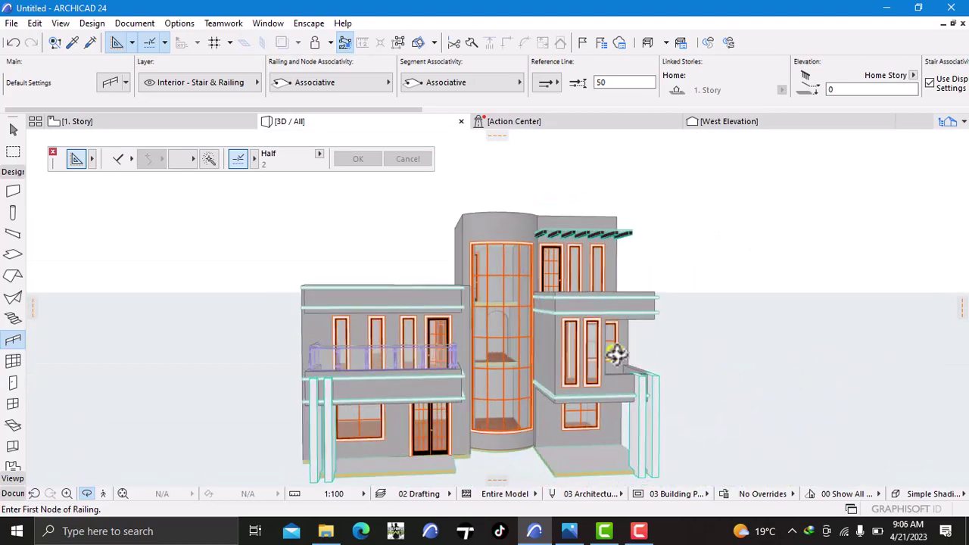
- Switch to the Photos viewer and browse the reference renders, including Image1_000.png and Image3.png, to compare the house exterior
left_click(568, 533)
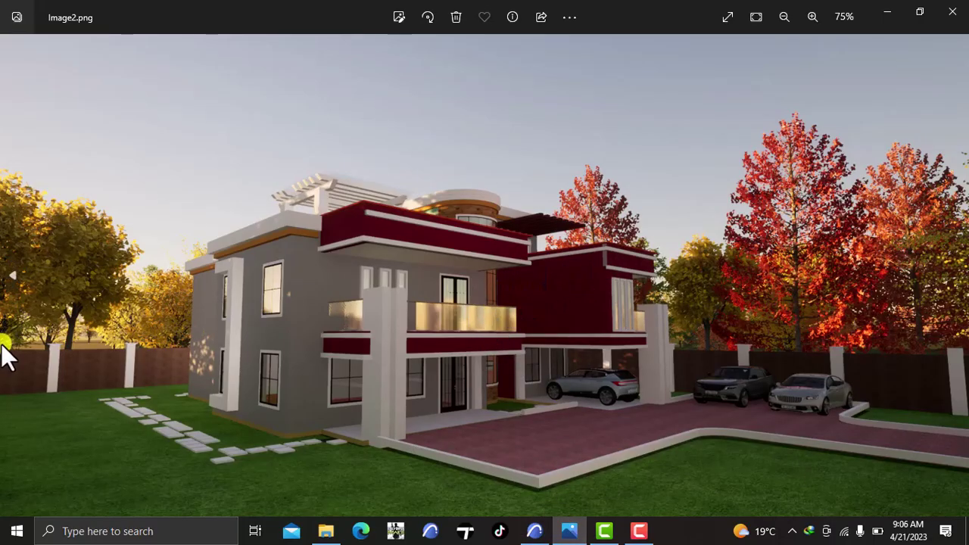
left_click(11, 278)
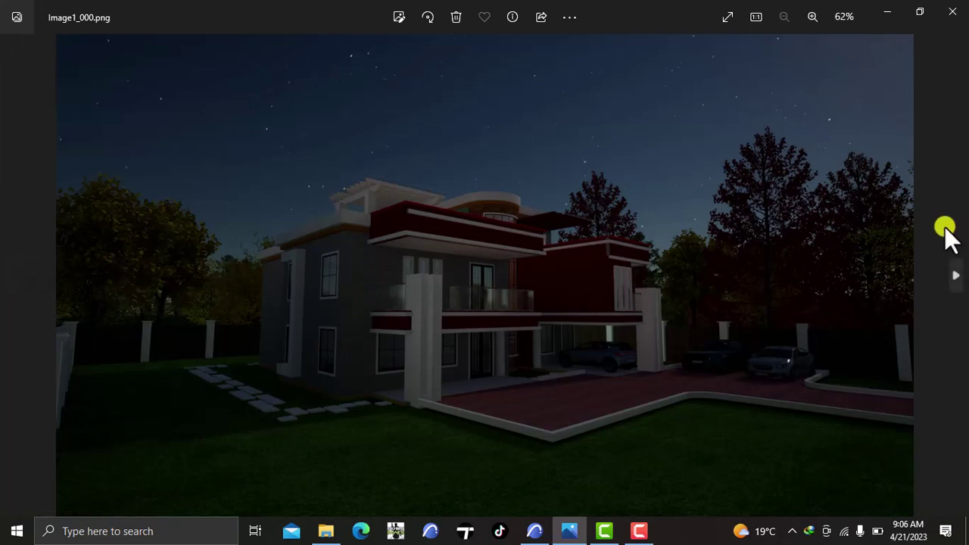
left_click(959, 277)
left_click(958, 278)
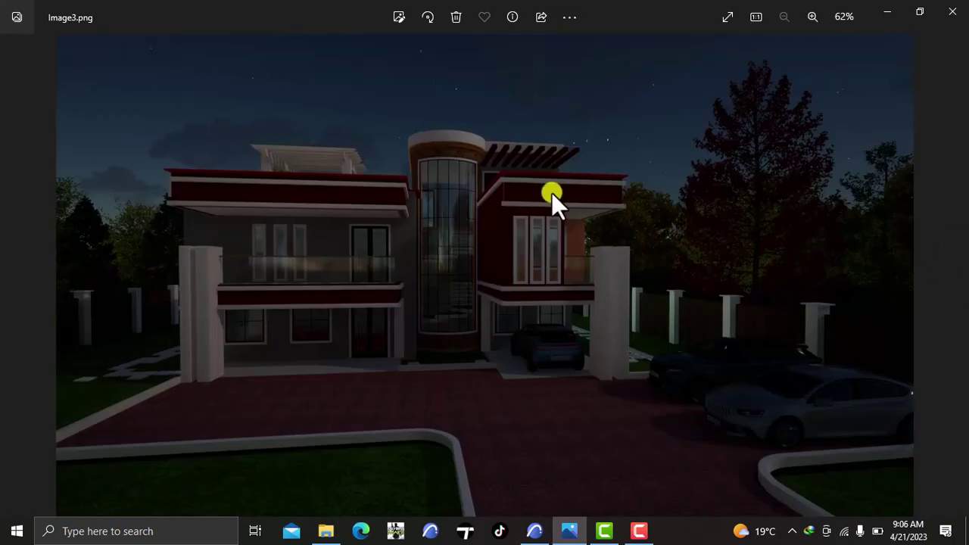
- Examine the pergola and the top of the curved stair tower up close in the Image3.png render
scroll(551, 192, "up", 4)
left_click_drag(552, 260, 551, 394)
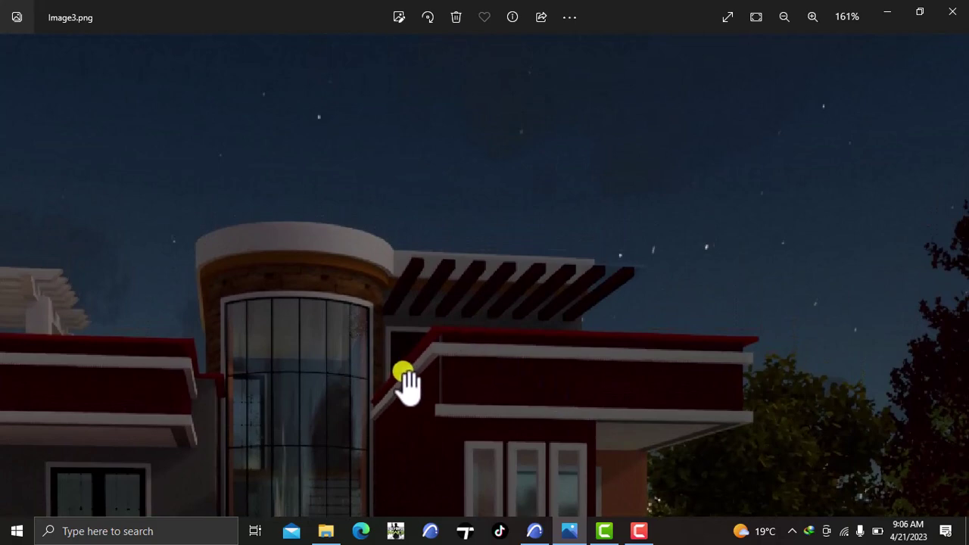
scroll(755, 376, "down", 4)
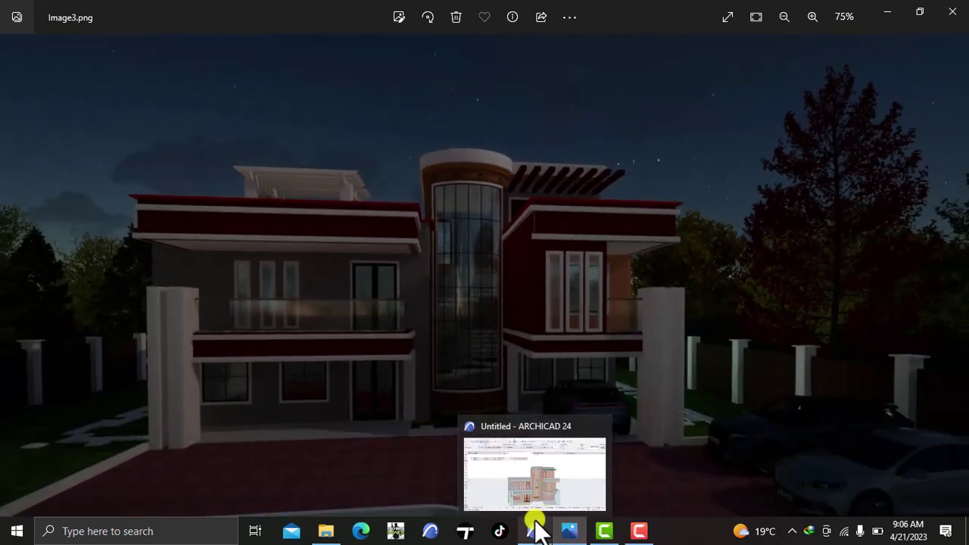
- Switch to ARCHICAD and orbit the 3D model to examine the roof parapets, pergola and upper balcony from both sides
left_click(535, 524)
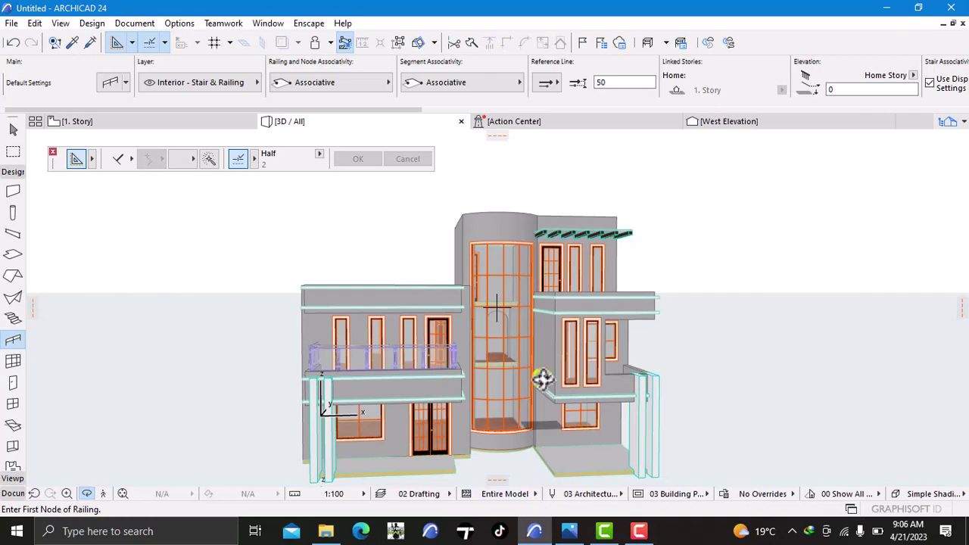
right_click(747, 248)
left_click(720, 349)
left_click_drag(718, 347, 499, 336)
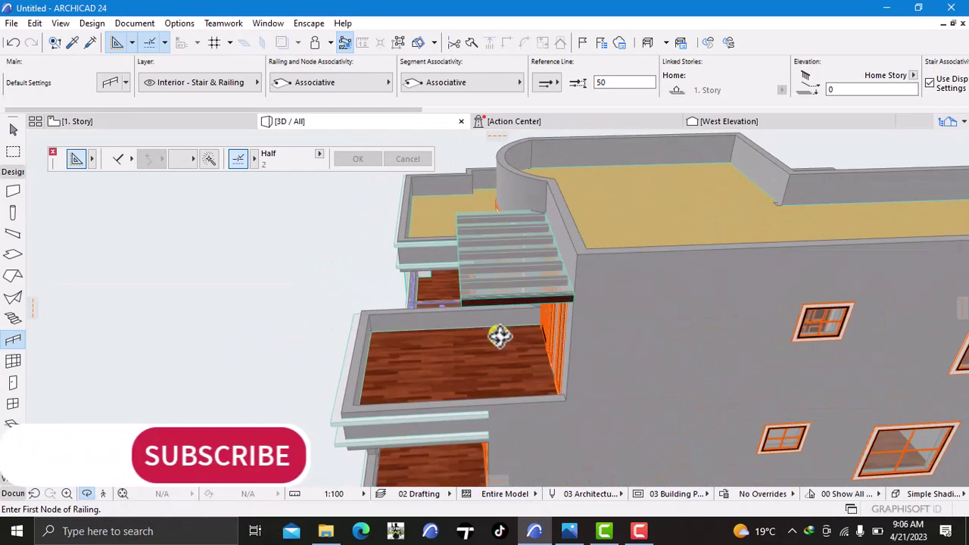
left_click_drag(372, 371, 258, 438)
scroll(811, 336, "down", 5)
middle_click_drag(336, 319, 442, 339)
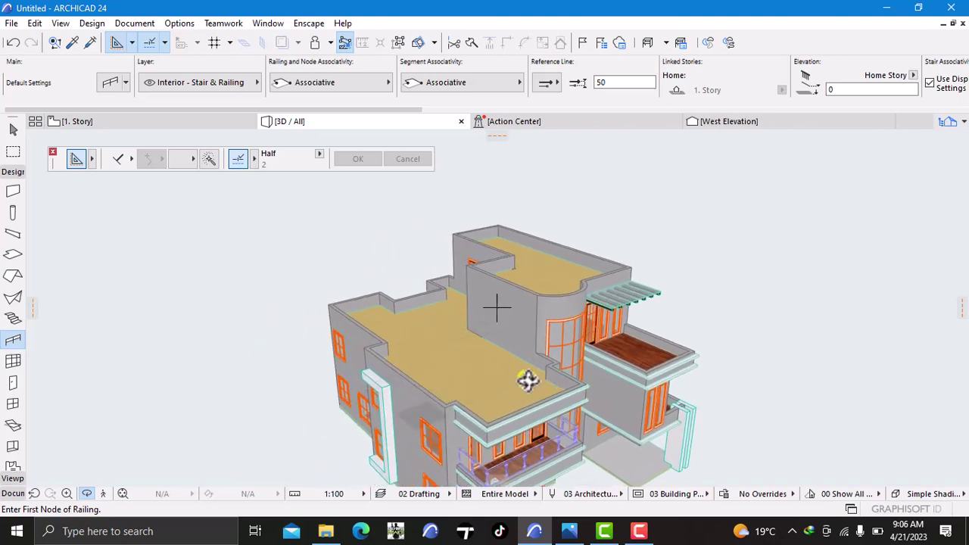
left_click_drag(772, 309, 300, 301)
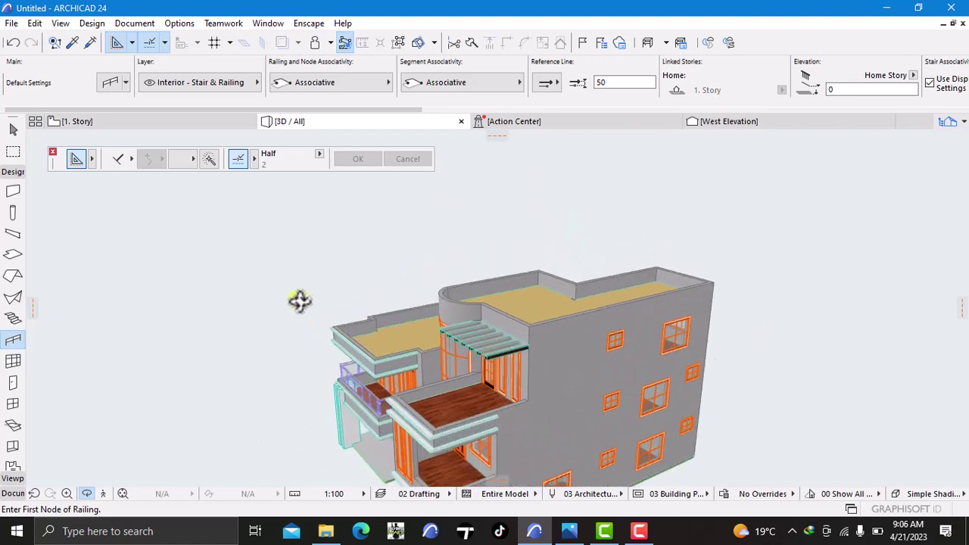
left_click_drag(579, 387, 482, 387)
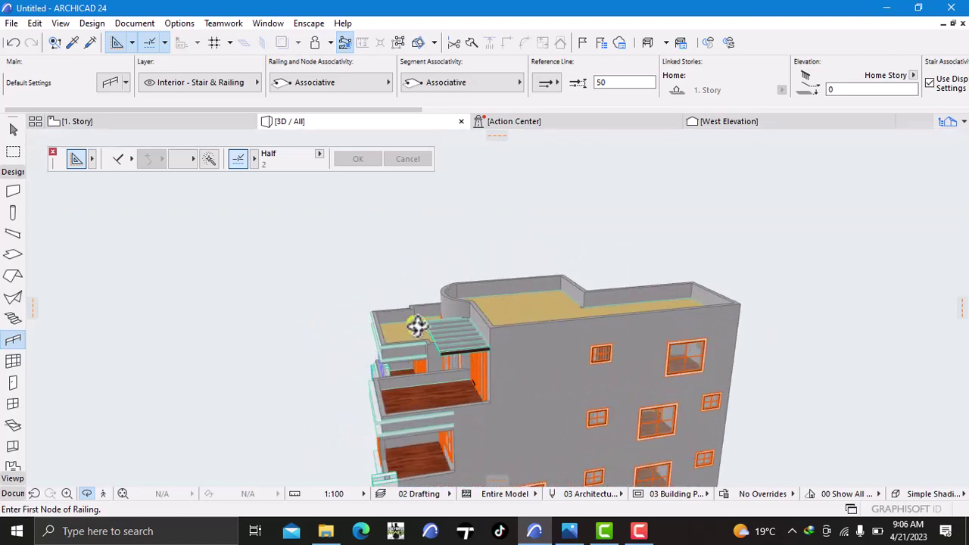
scroll(477, 346, "up", 3)
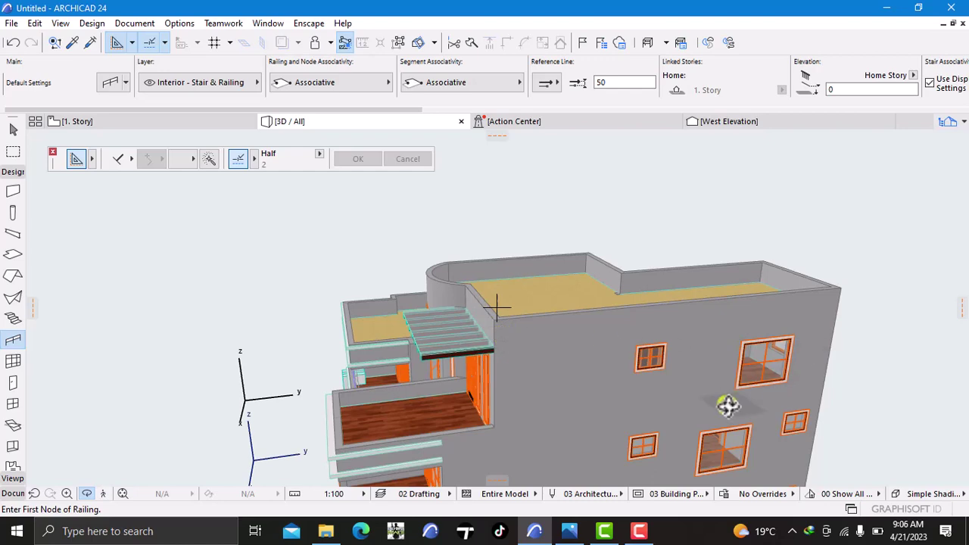
left_click_drag(682, 400, 650, 420)
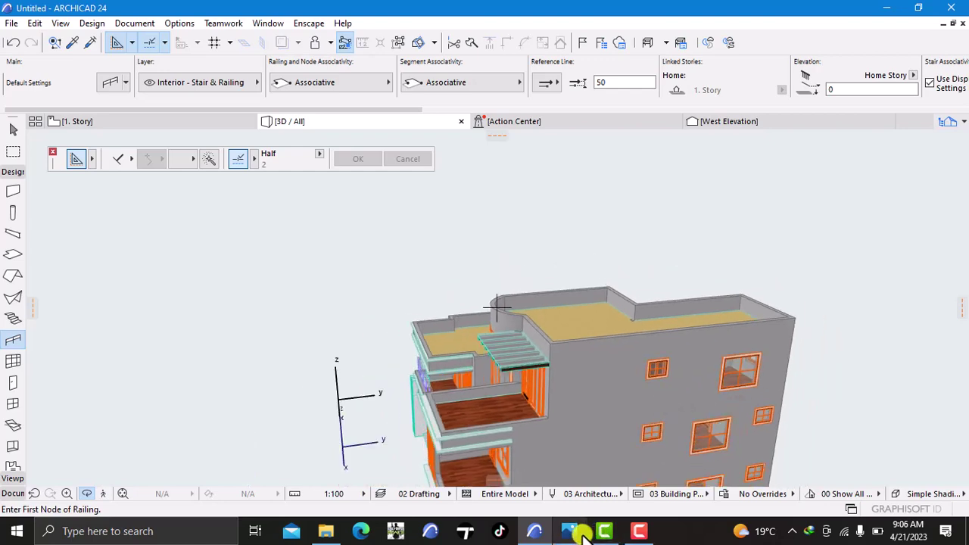
- Switch to the Photos viewer, check Image4.png, and return to Image3.png to examine the curved tower's top and adjoining pergola
left_click(568, 496)
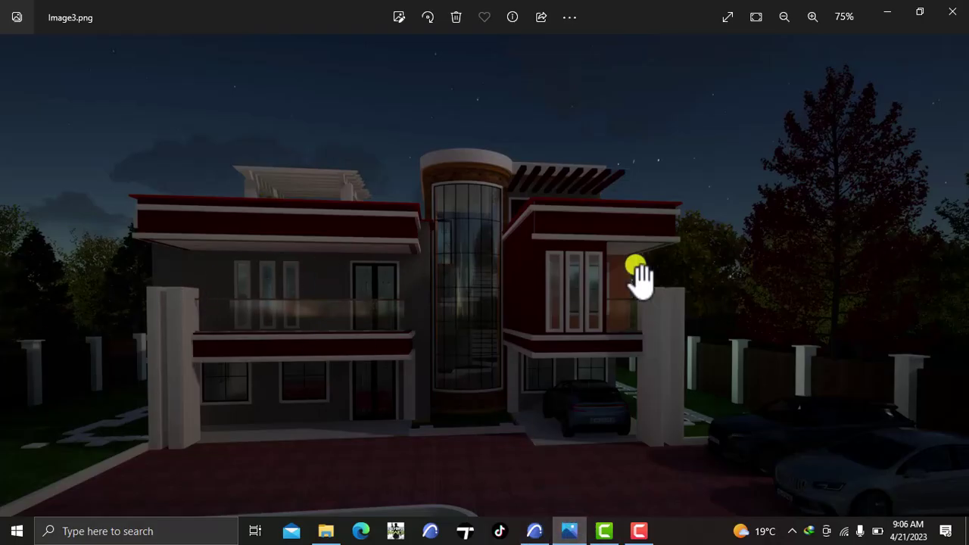
left_click(959, 259)
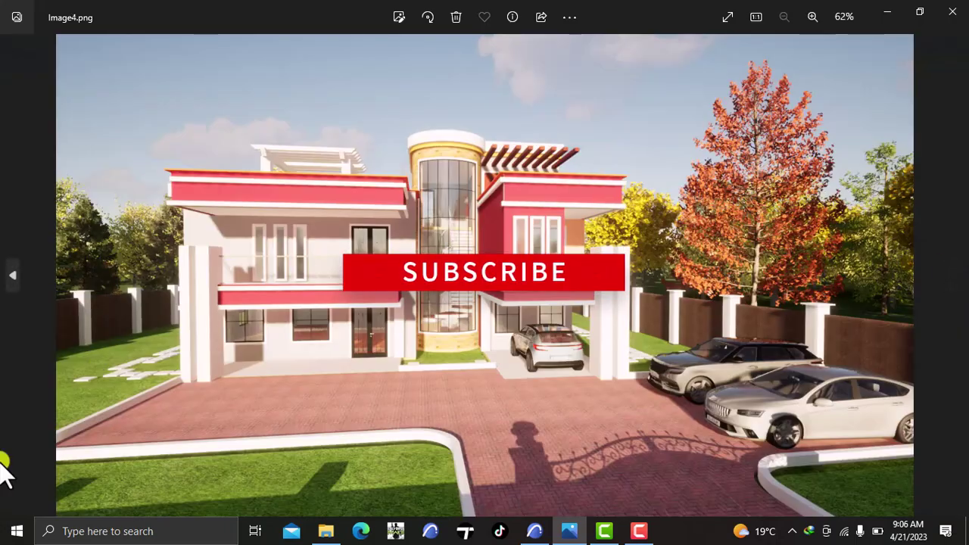
left_click(11, 293)
scroll(471, 151, "up", 5)
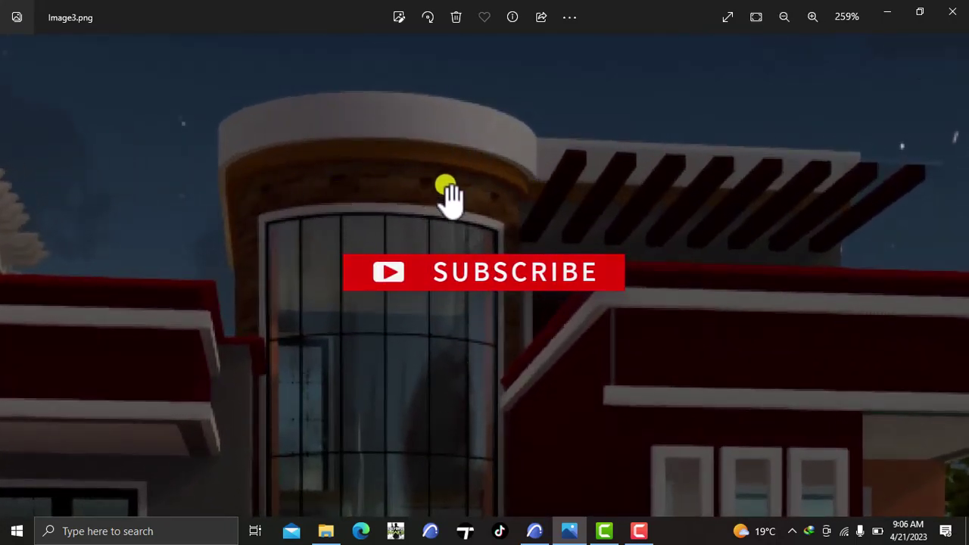
scroll(458, 220, "down", 1)
scroll(459, 234, "down", 4)
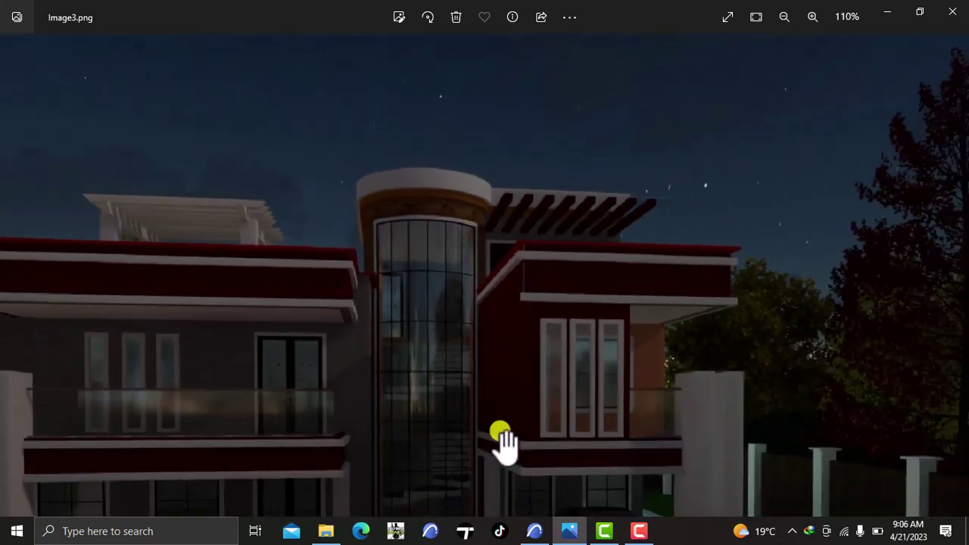